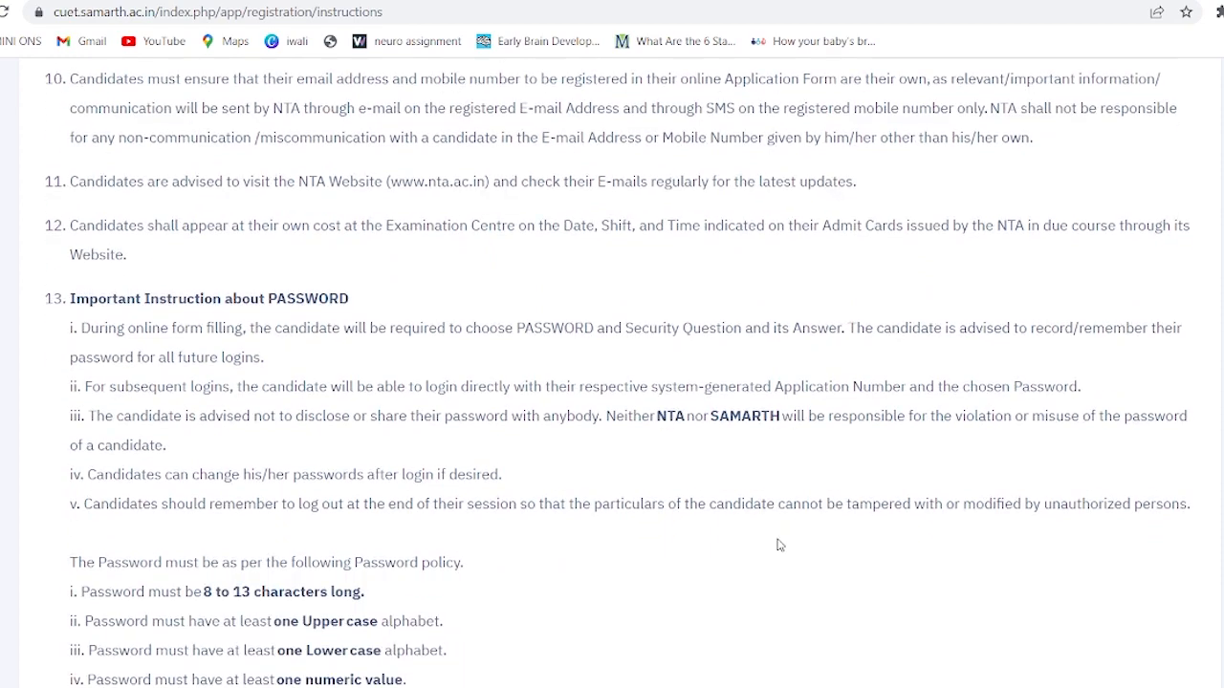
scroll(780, 545, down, 1)
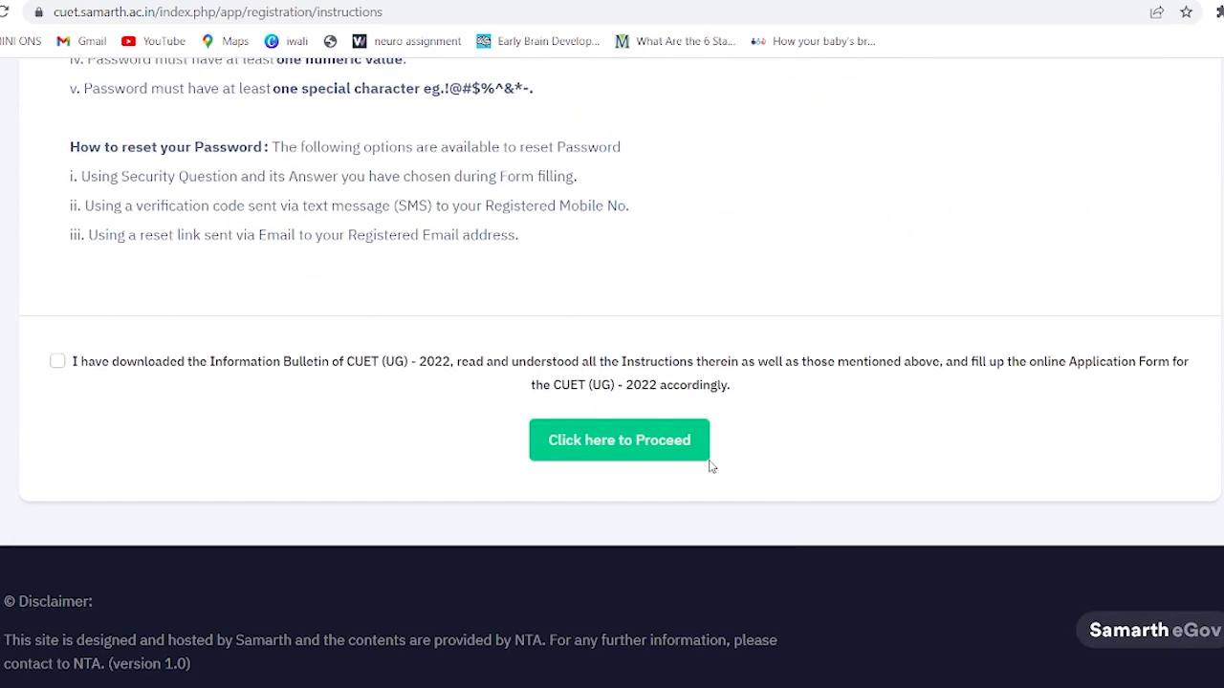
Tick the instructions declaration and proceed to the Registration Form
click(672, 448)
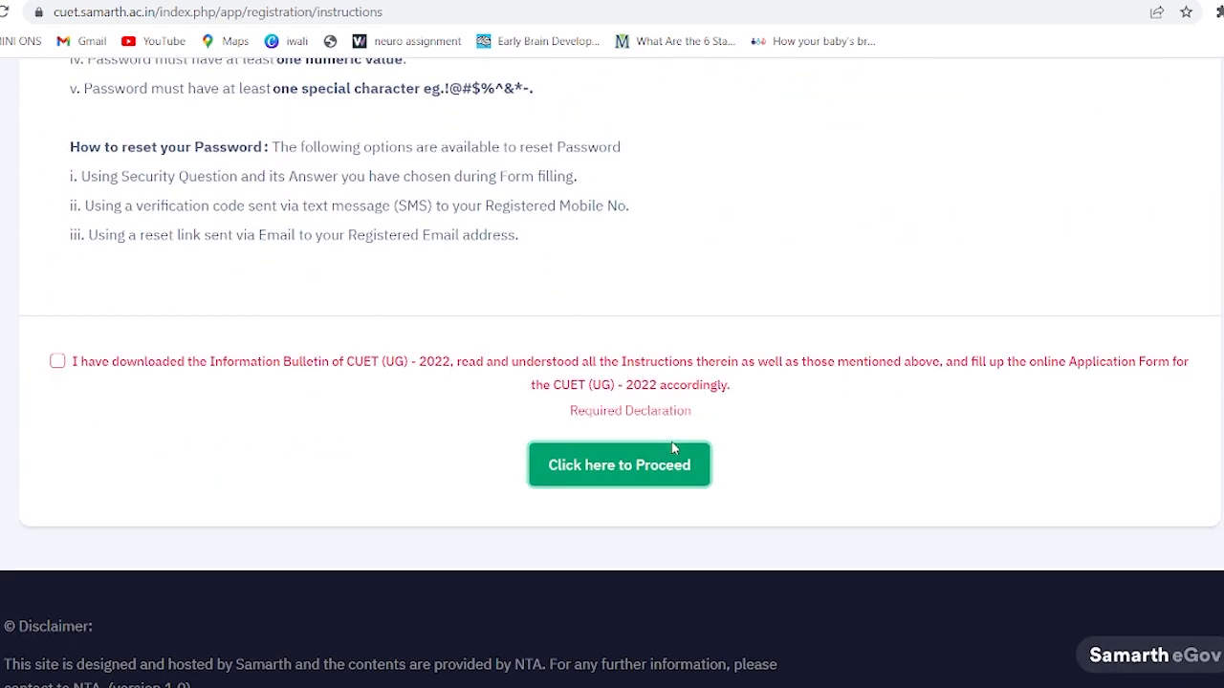
click(457, 363)
click(597, 453)
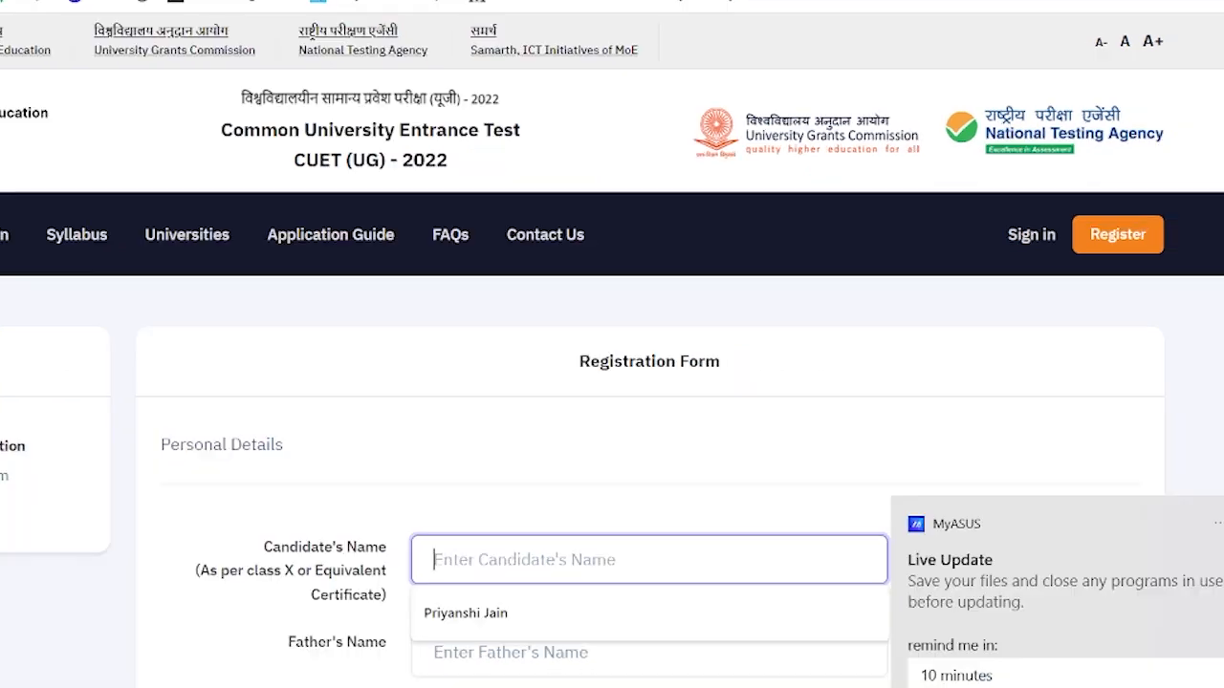
Fill Candidate's Name and Father's Name from the browser's saved suggestions
click(1214, 544)
click(808, 540)
click(690, 568)
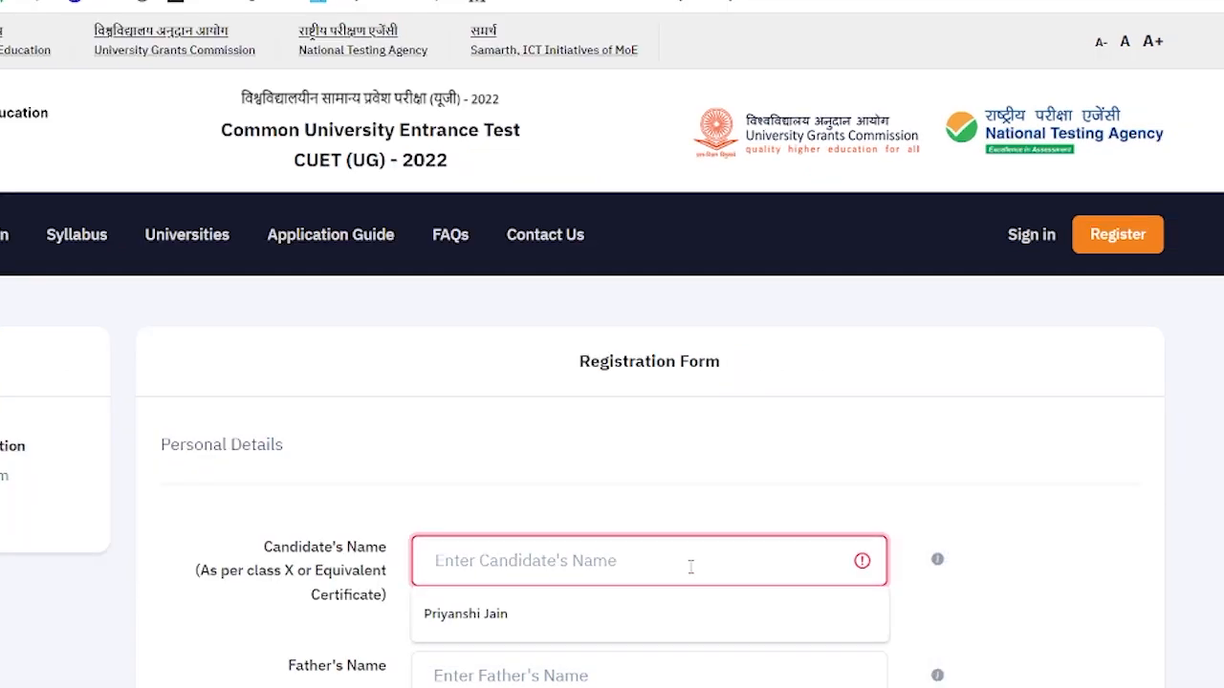
click(634, 627)
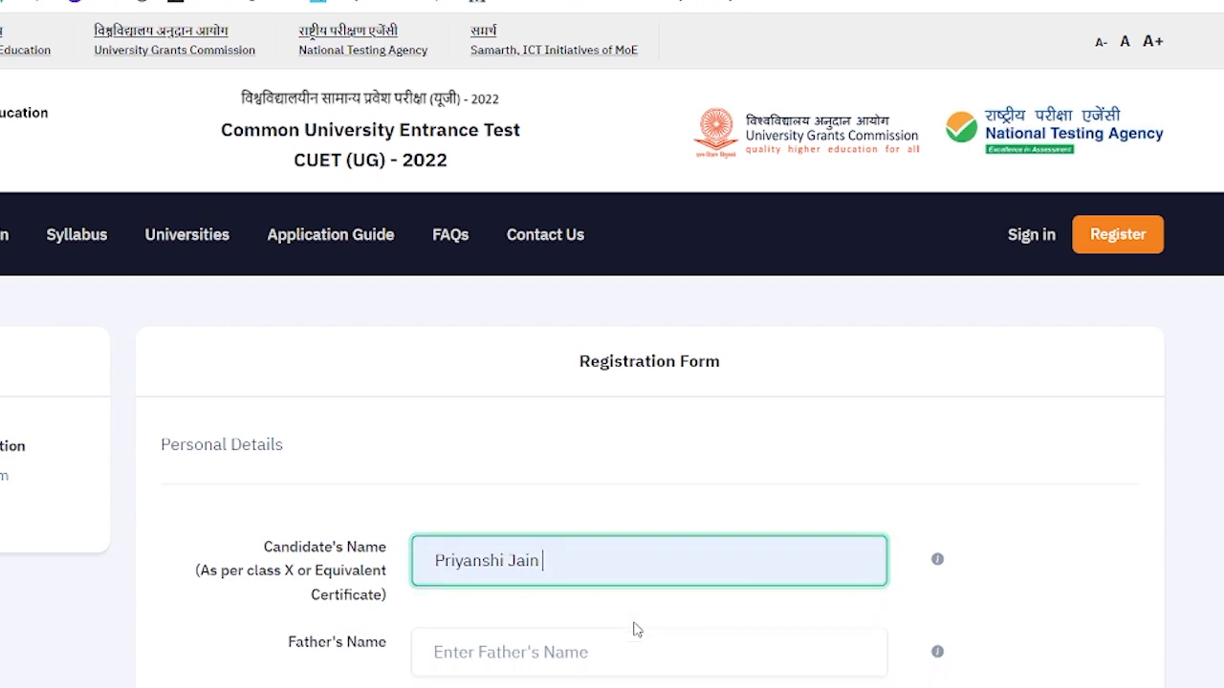
click(565, 653)
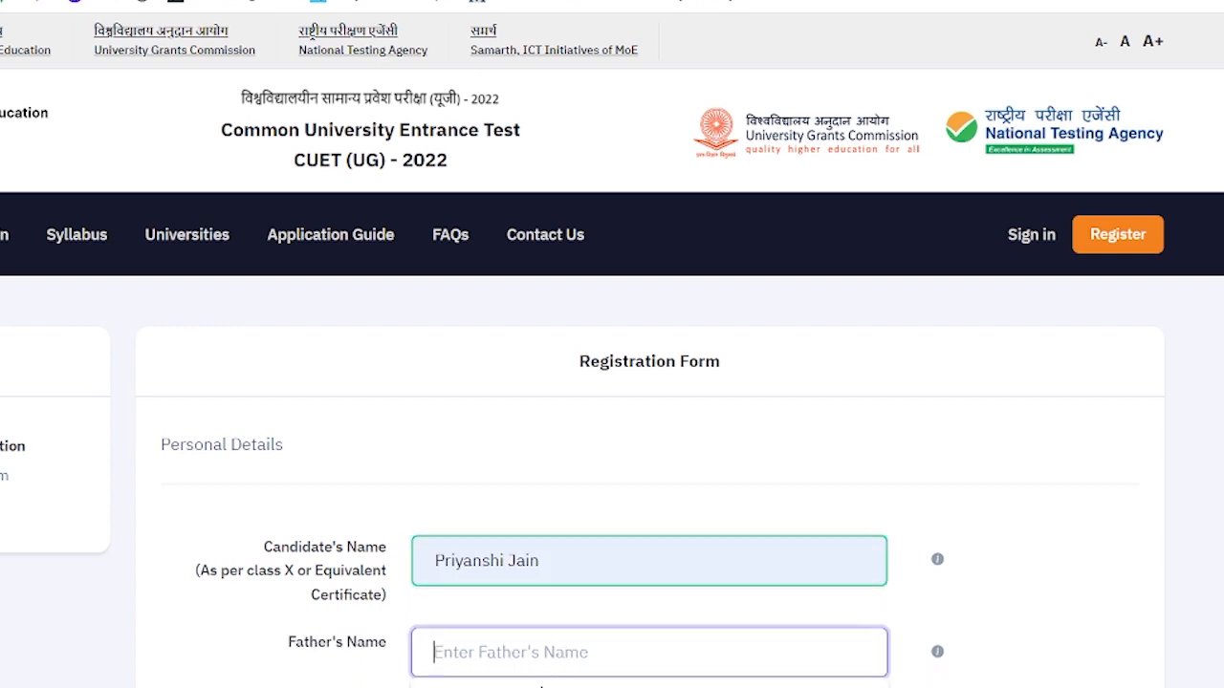
click(574, 687)
scroll(574, 687, down, 1)
scroll(522, 646, down, 1)
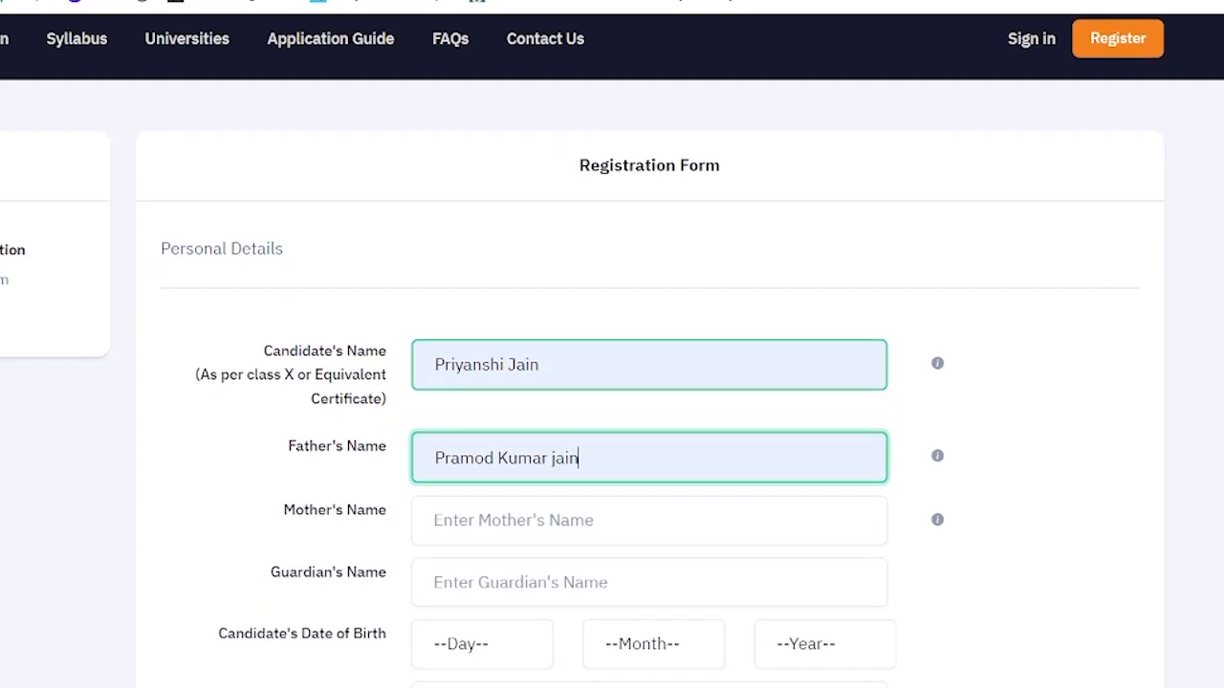
Enter the mother's full name, capitalising its first letter
click(523, 520)
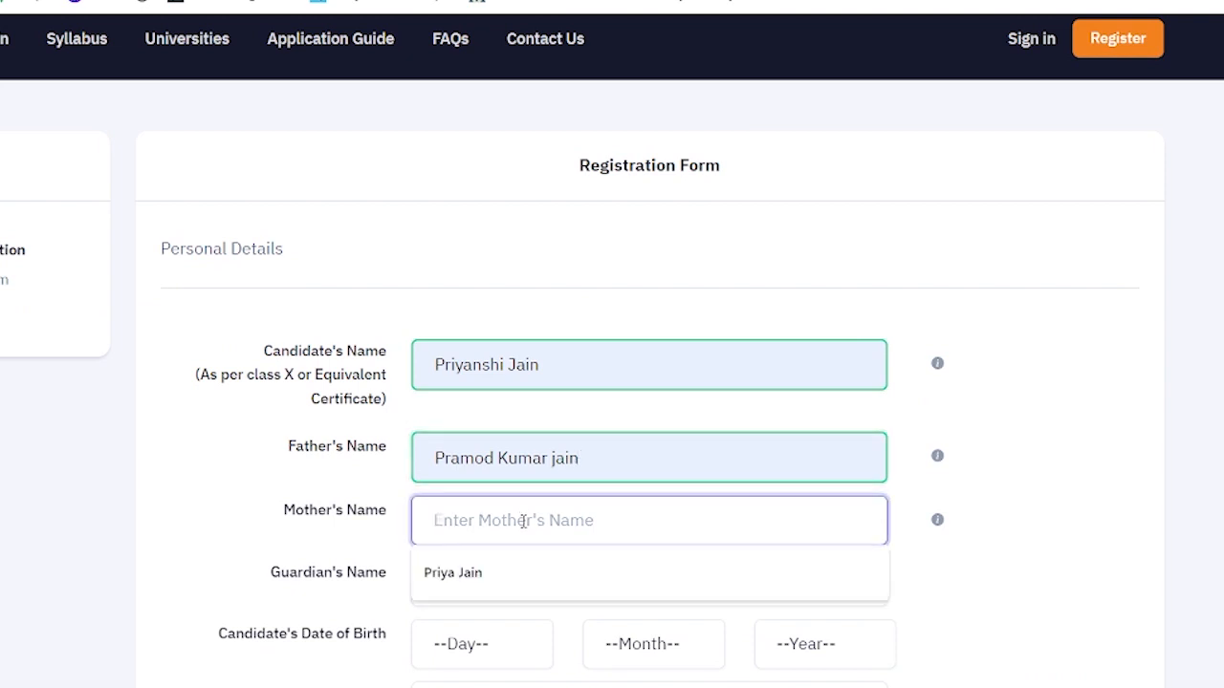
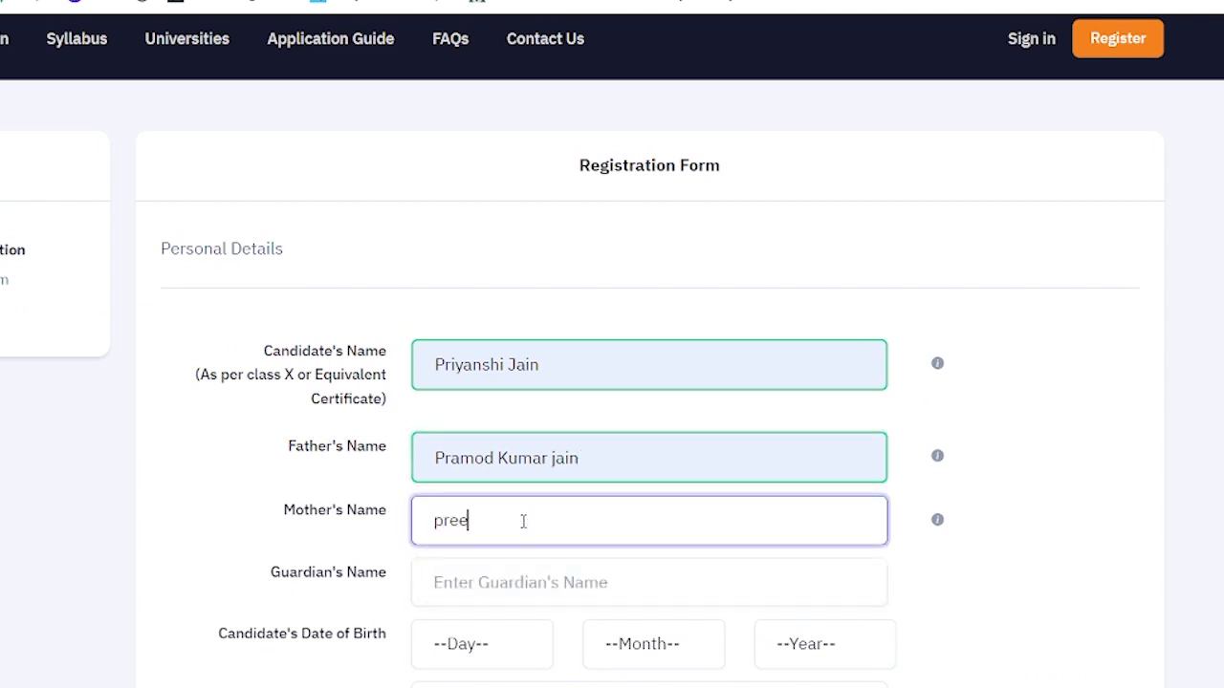
key(Left)
key(Left)
key(Left)
key(Left)
key(Left)
key(End)
scroll(523, 521, down, 1)
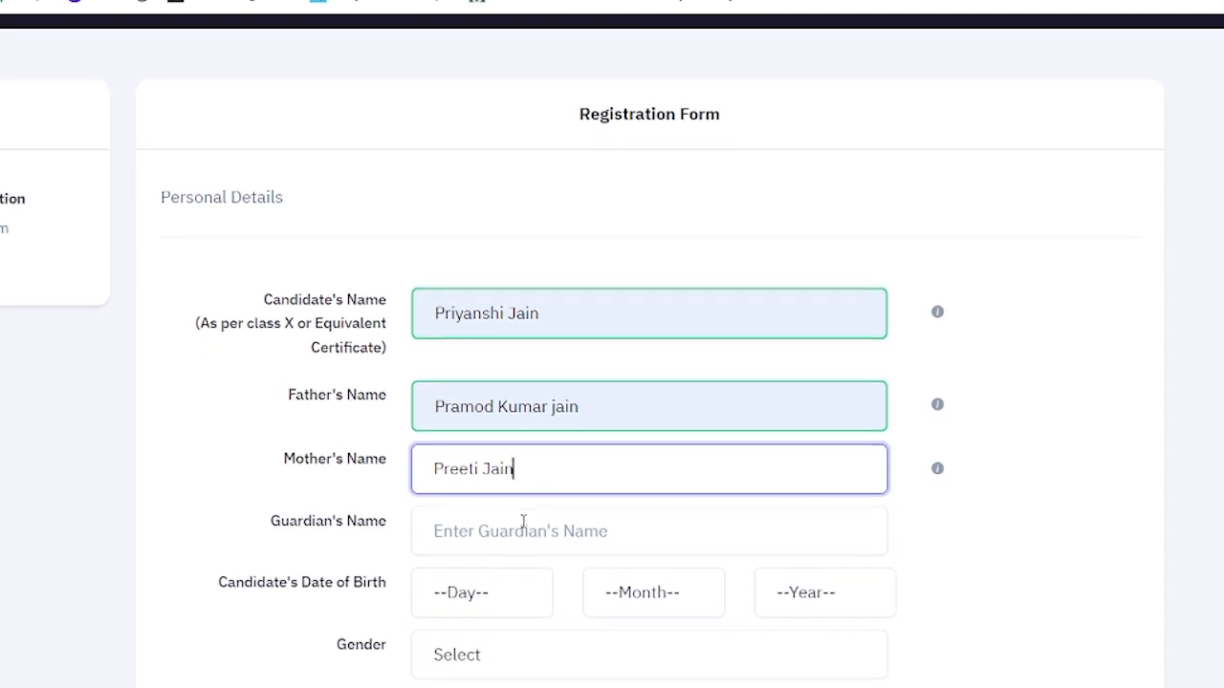
Pick Day 21, Month September (09) and Year 1999 for the date of birth
click(487, 596)
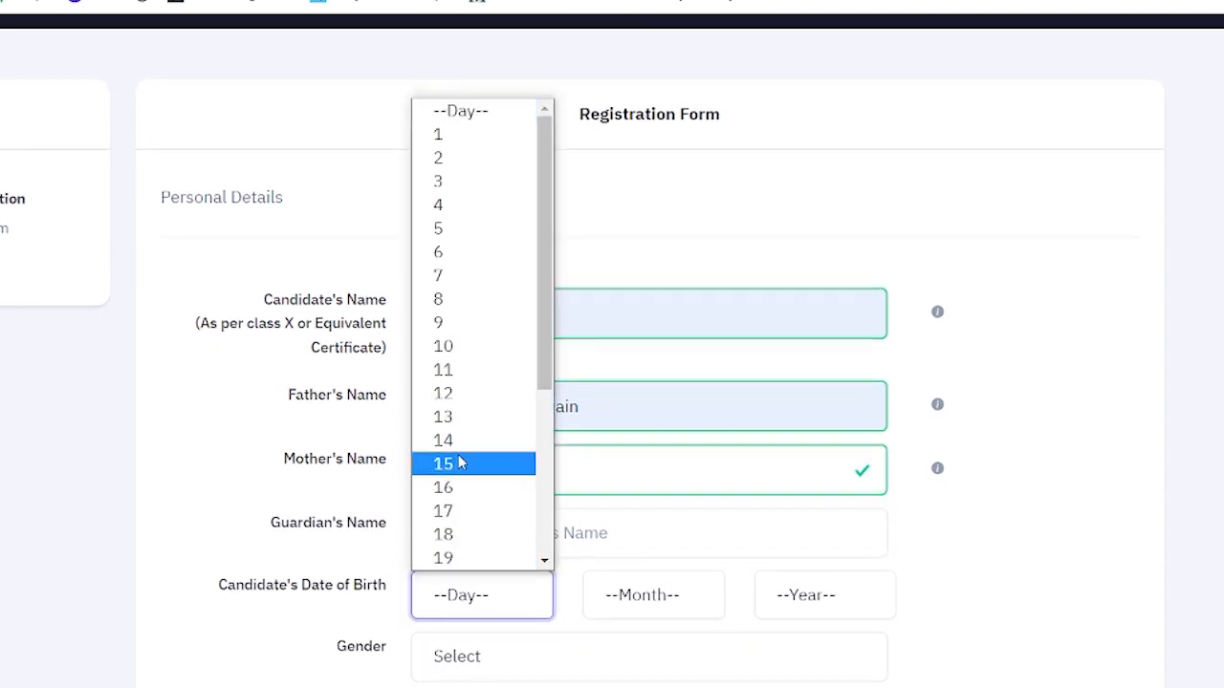
scroll(461, 461, down, 2)
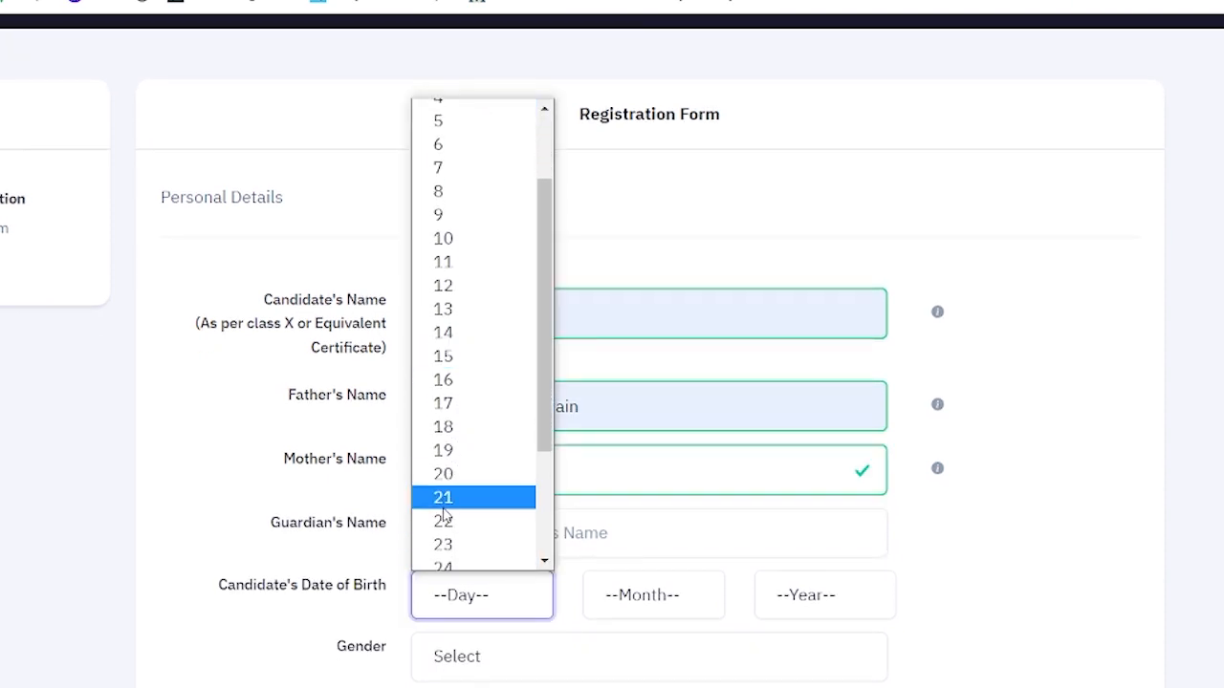
click(444, 499)
click(627, 598)
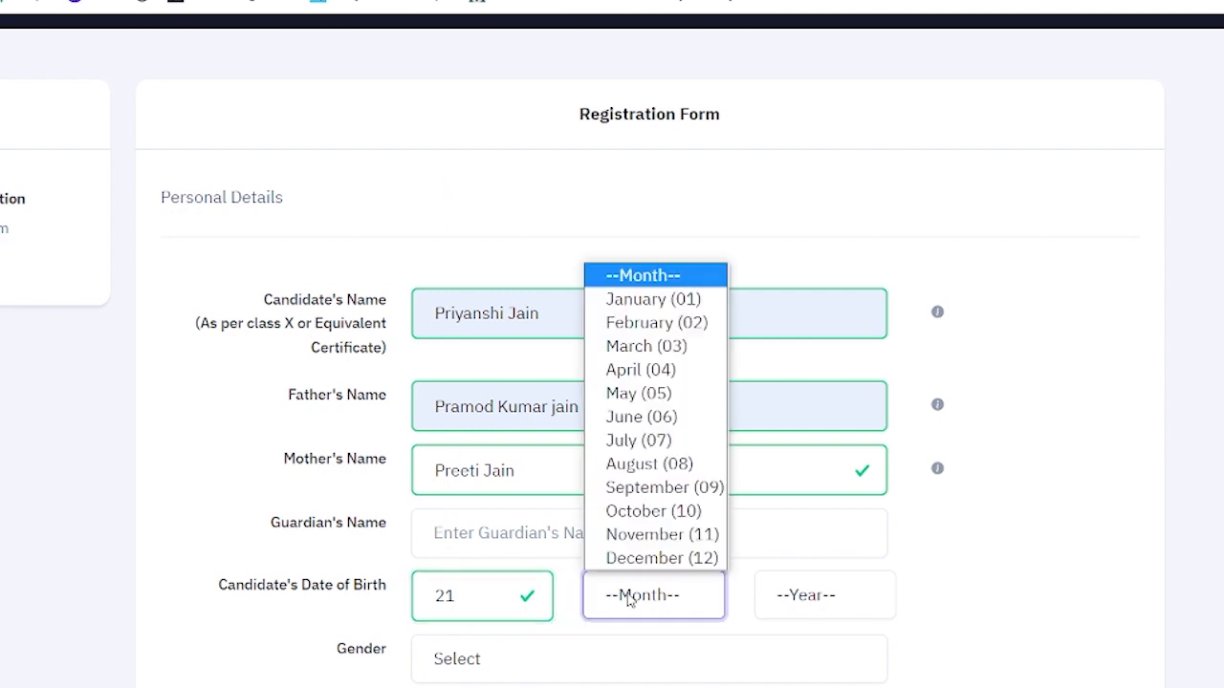
click(642, 491)
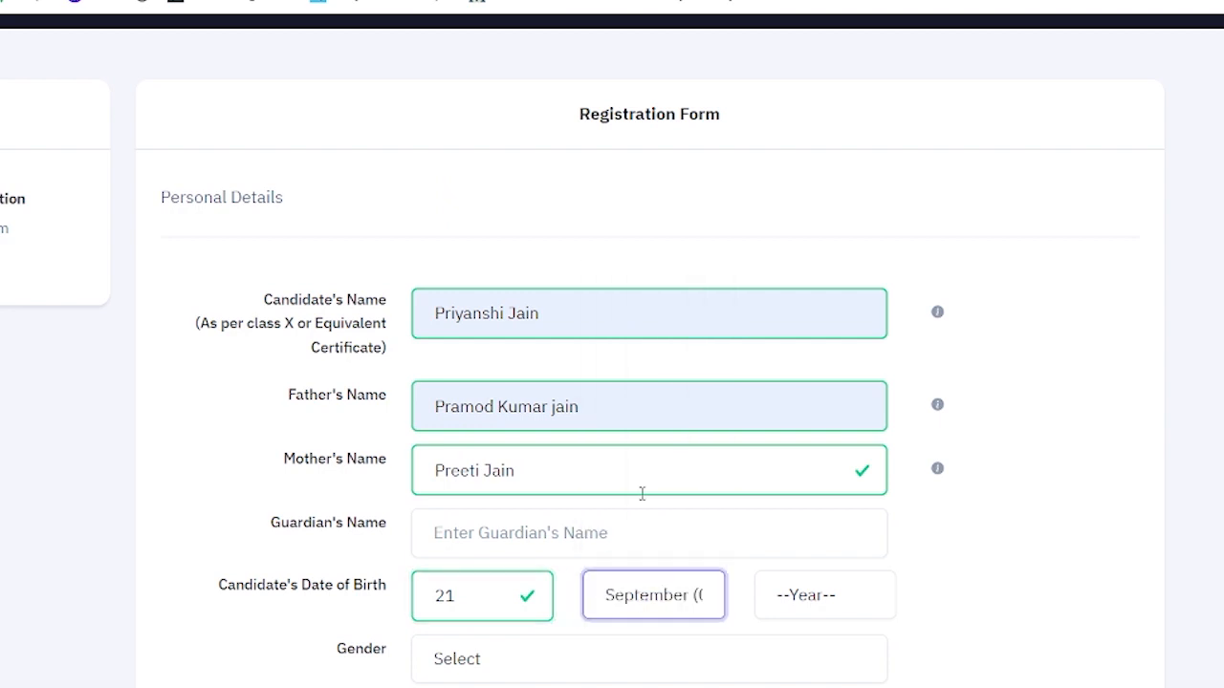
click(806, 596)
scroll(804, 553, down, 2)
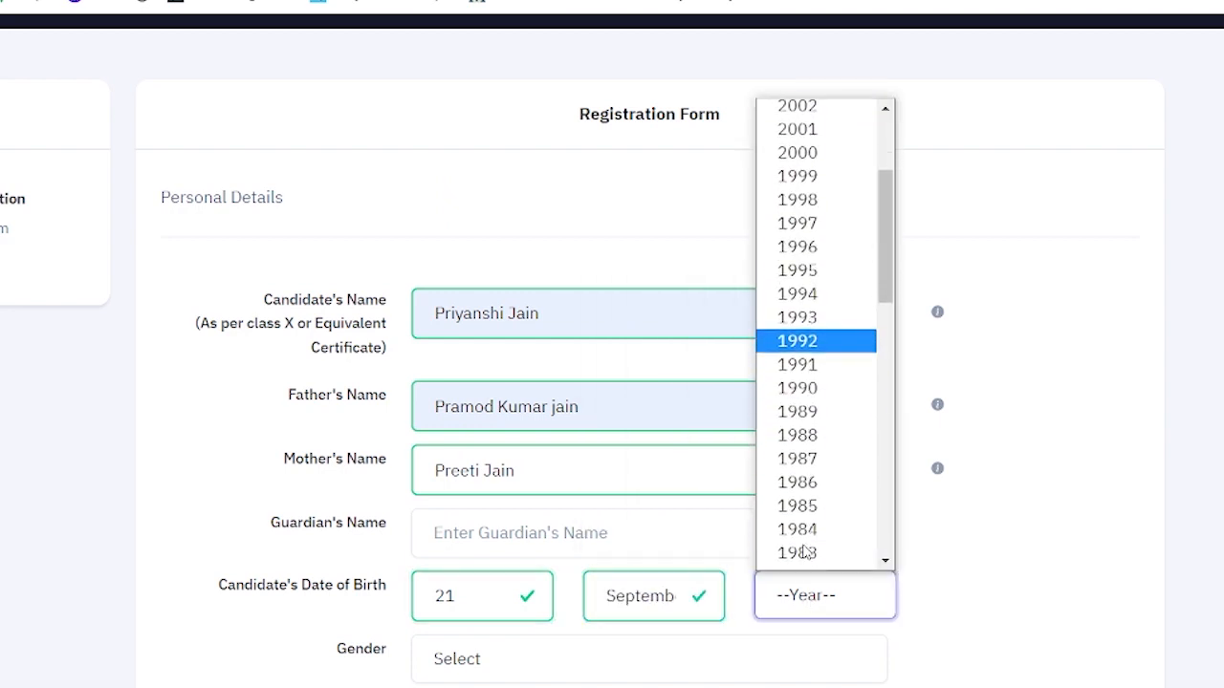
scroll(803, 486, down, 5)
scroll(803, 492, up, 6)
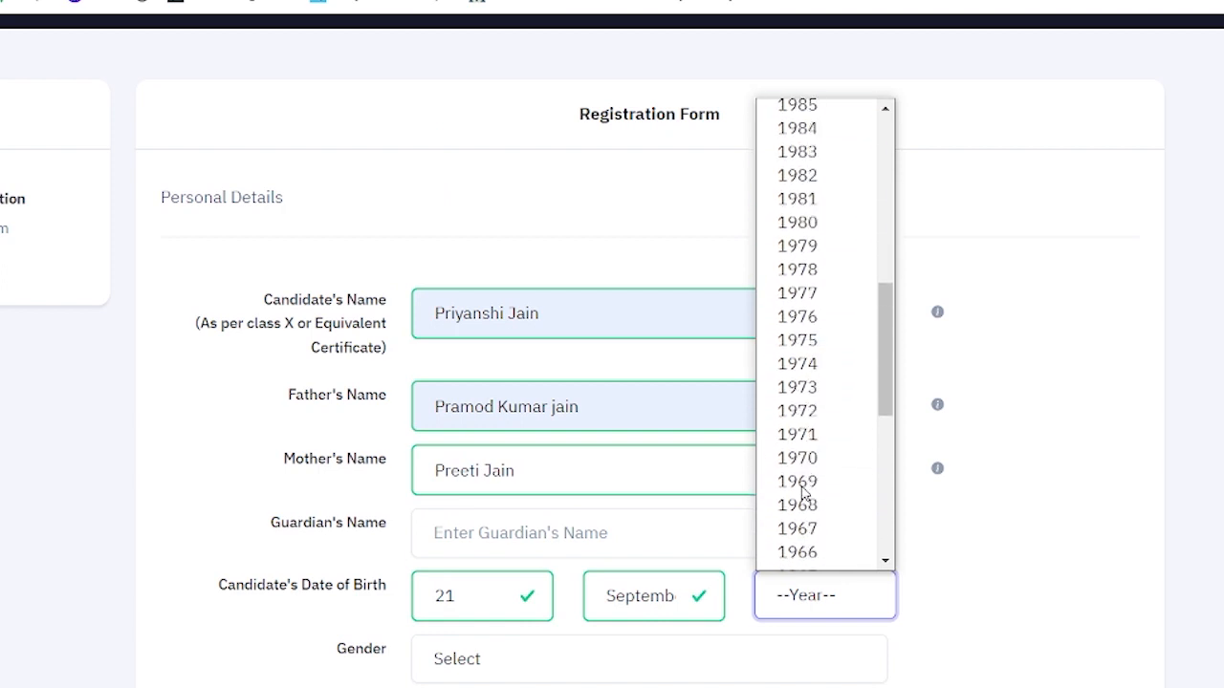
click(813, 354)
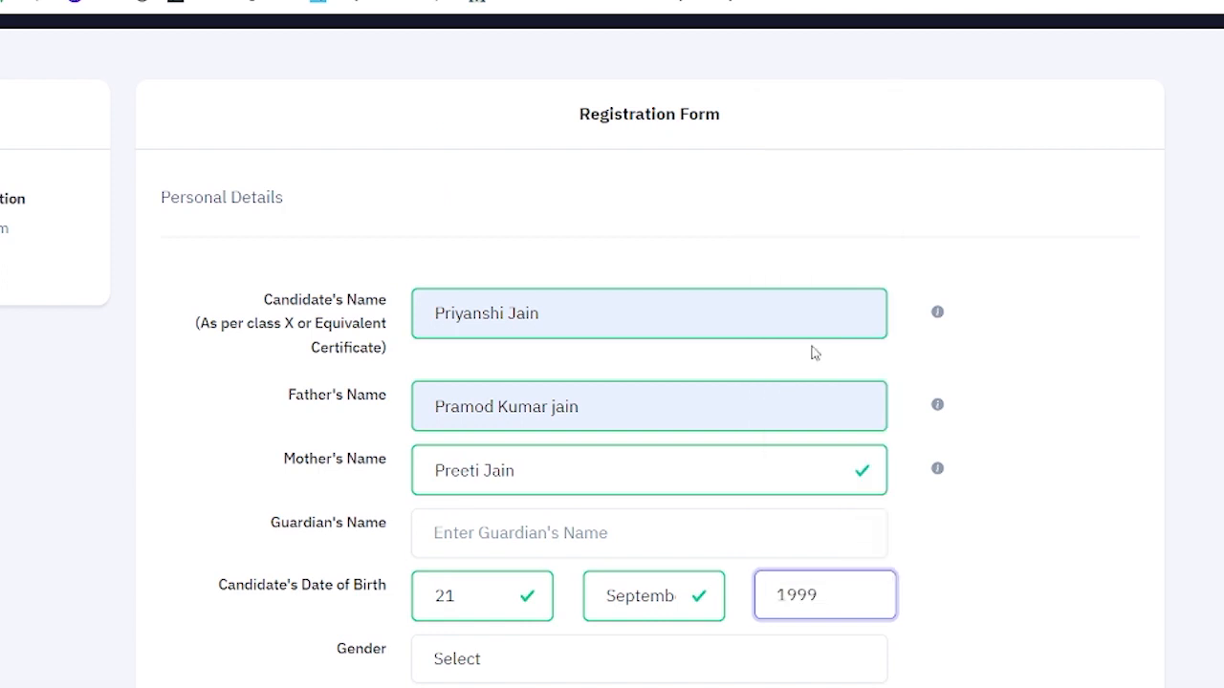
scroll(613, 529, down, 3)
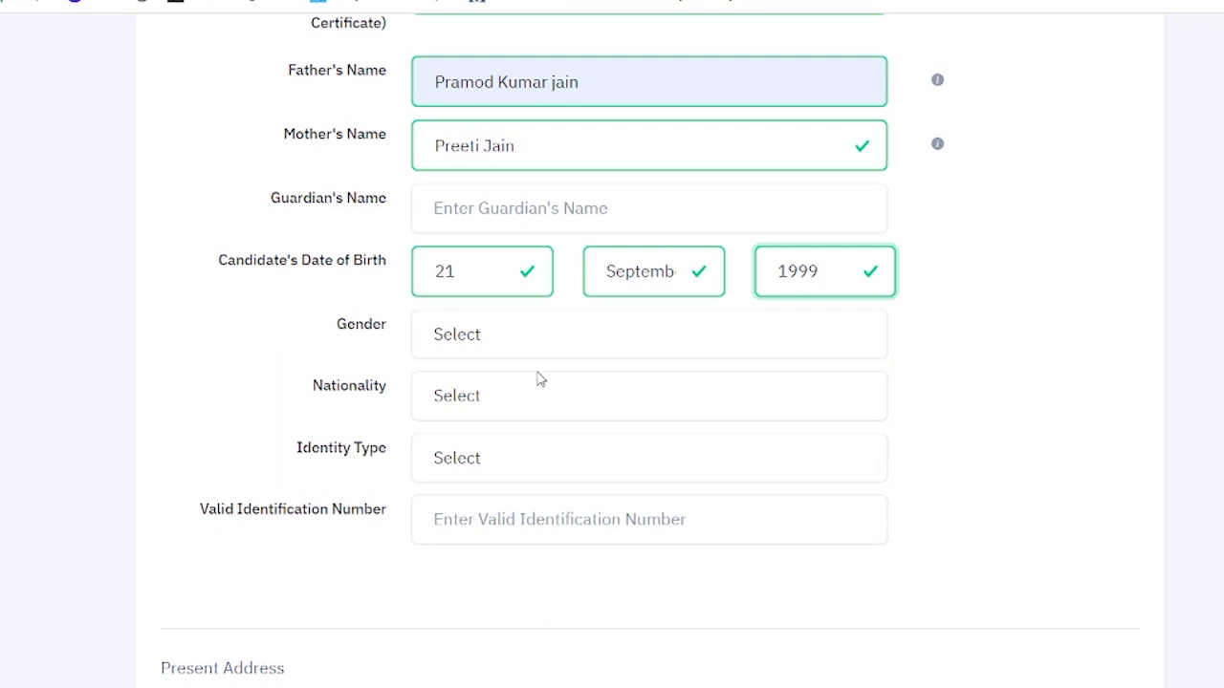
Choose Female, Indian and 'Other Valid Govt Identity with photograph', then enter the ID number
click(524, 321)
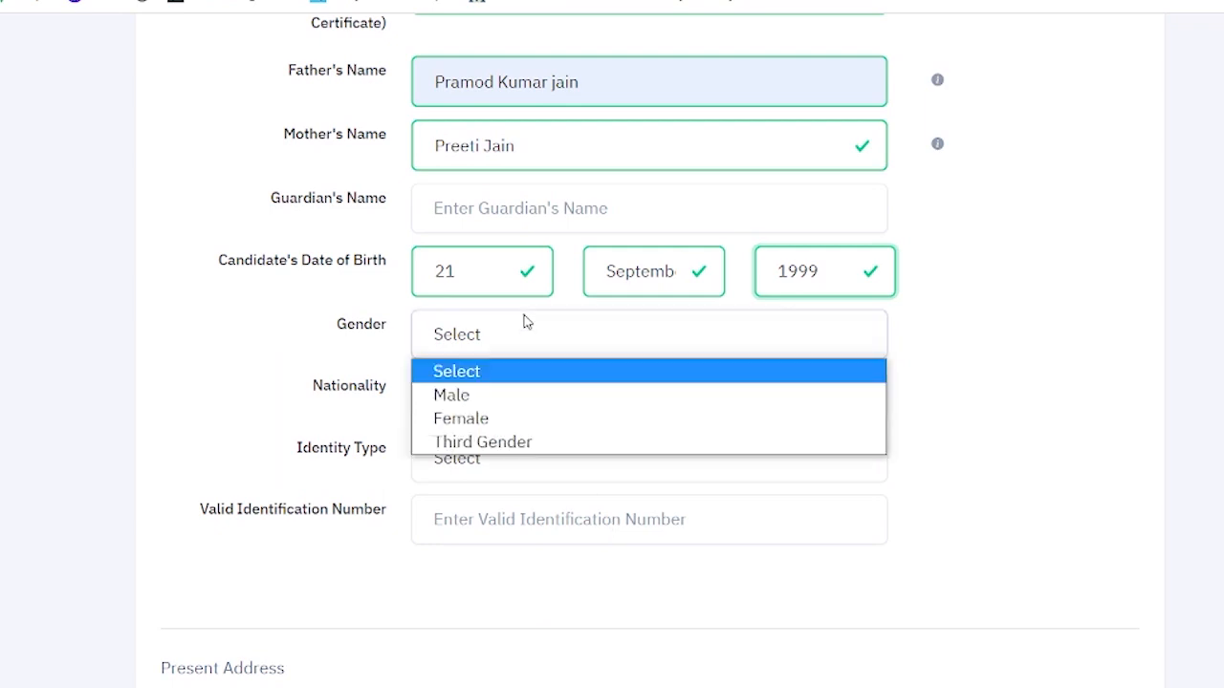
click(507, 421)
click(501, 414)
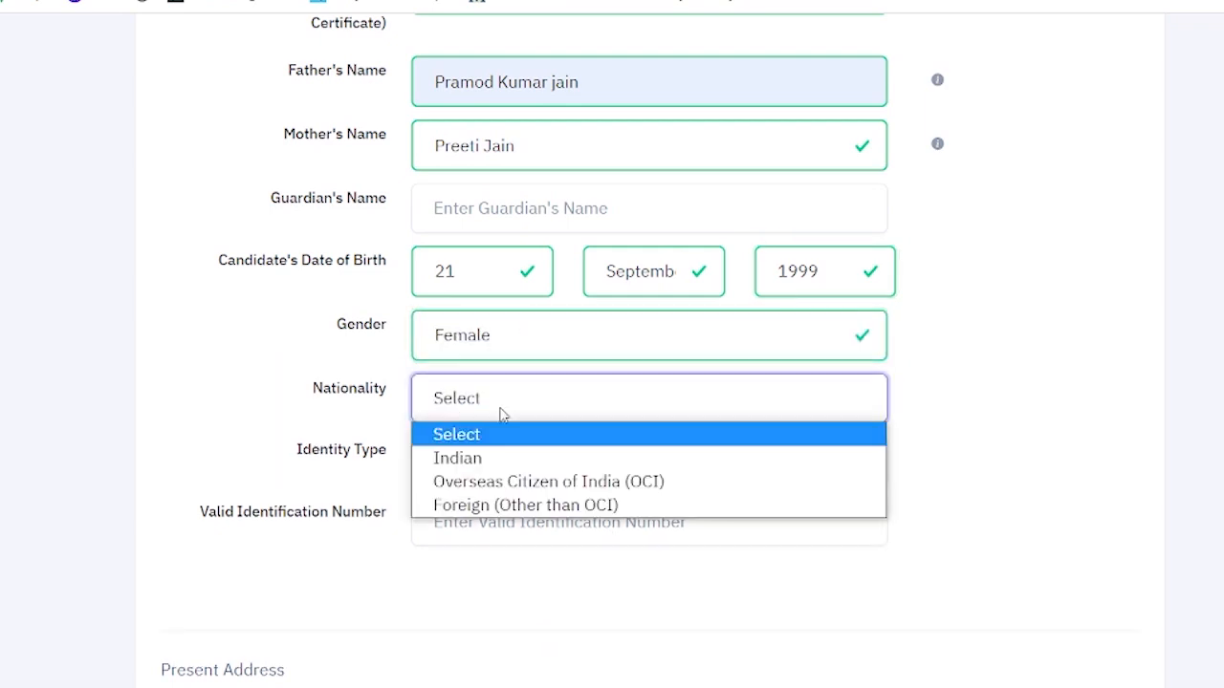
click(492, 460)
click(490, 465)
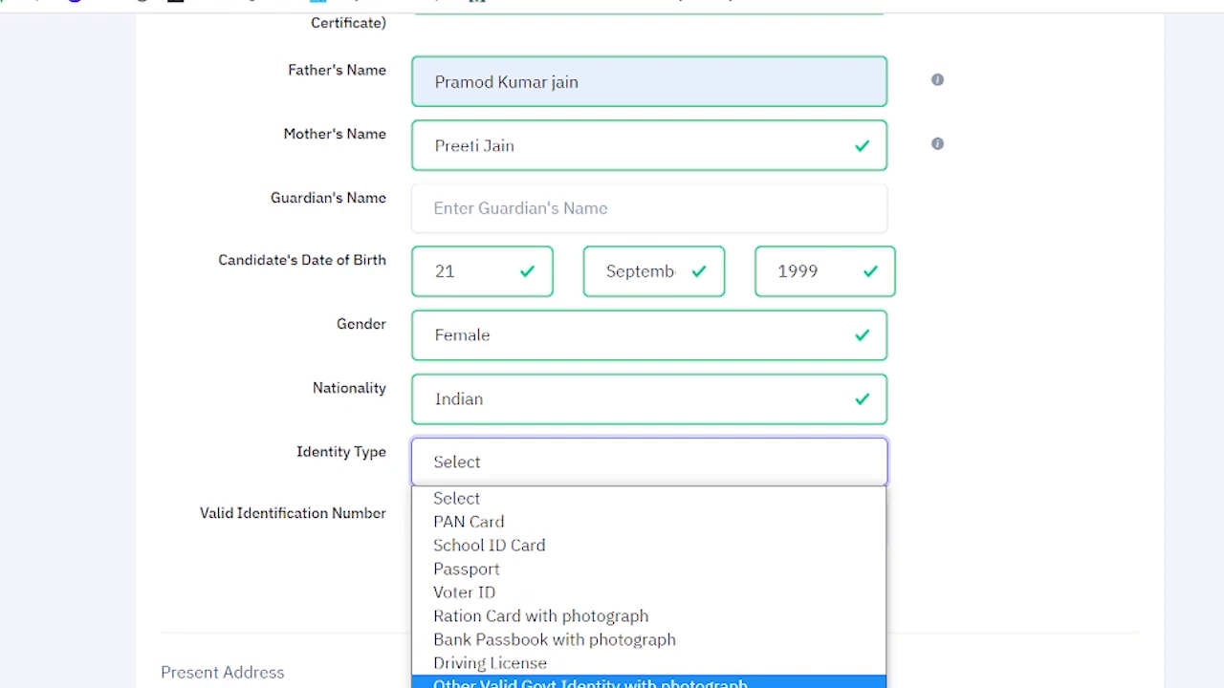
click(540, 684)
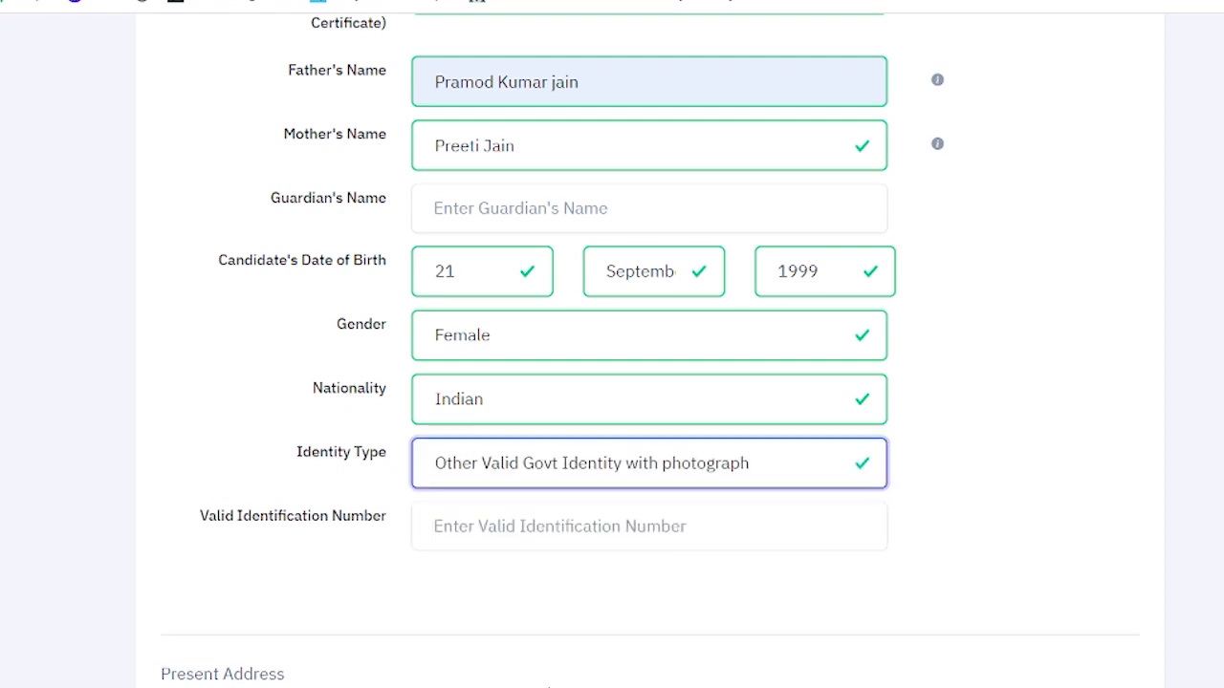
click(547, 526)
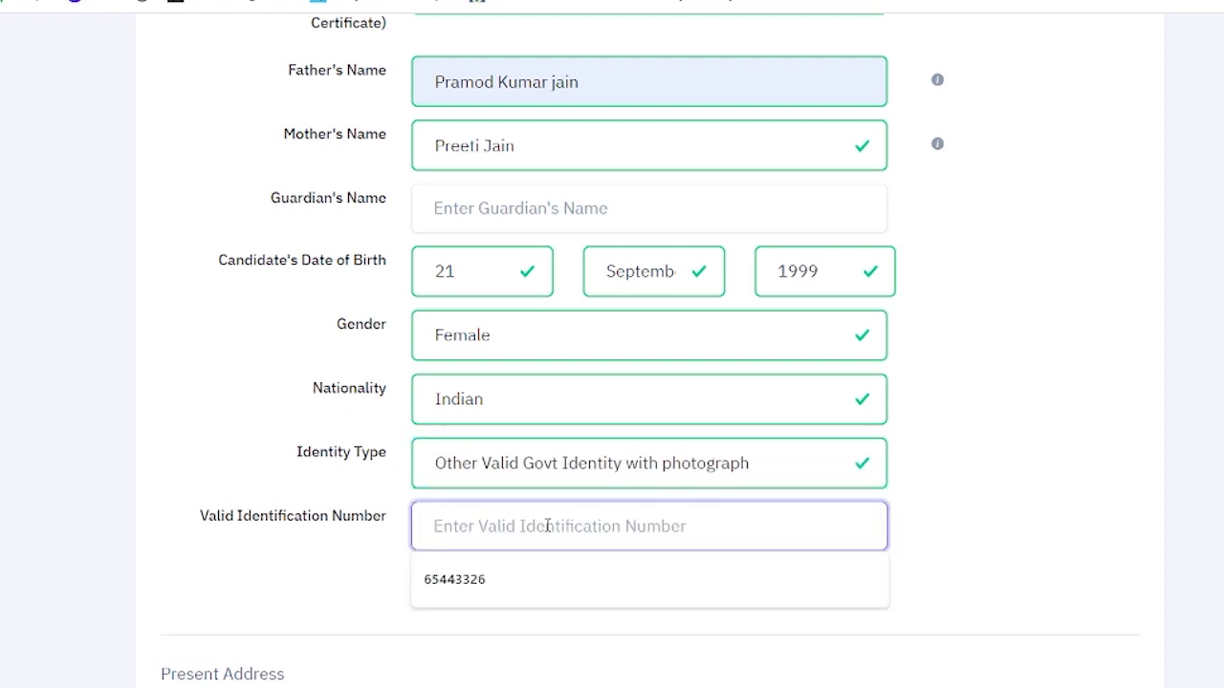
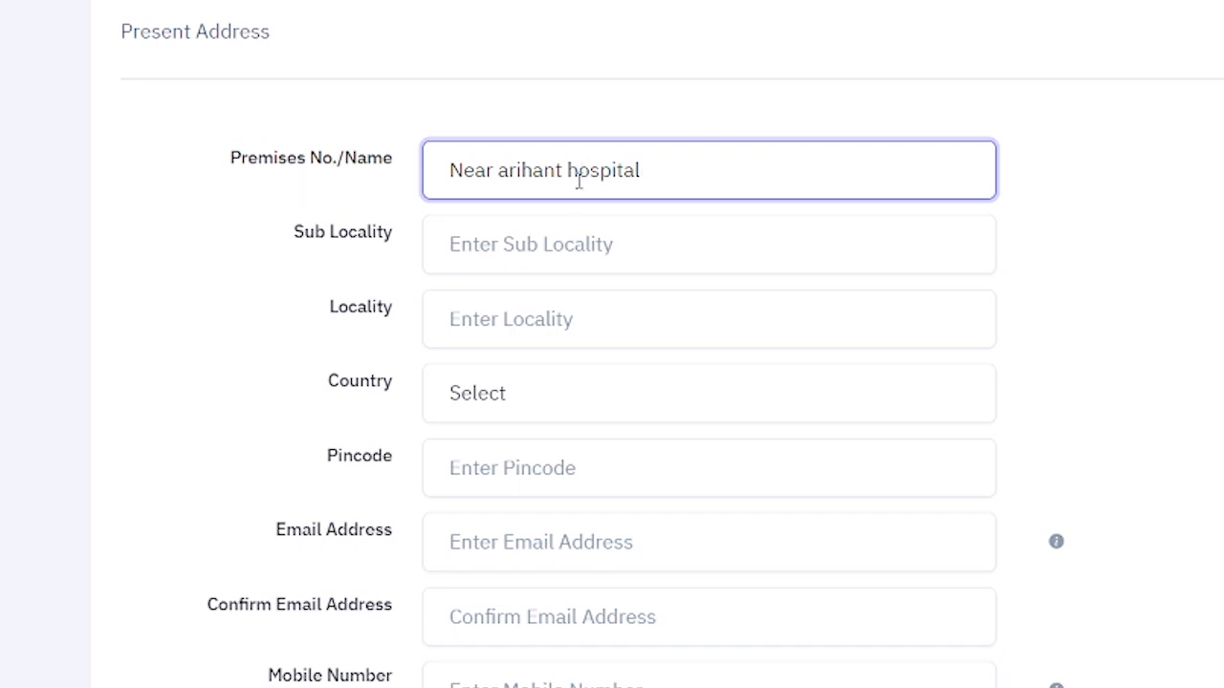
Type the premises name, fixing typos, then the sub-locality and locality of the present address
click(617, 251)
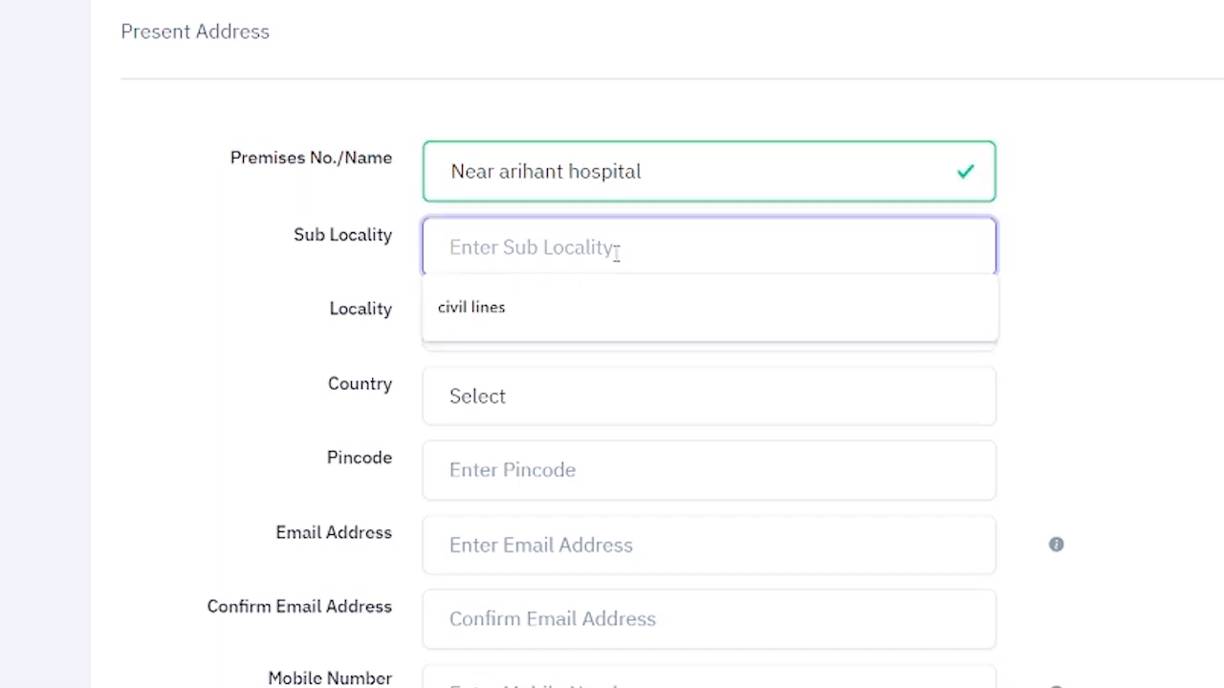
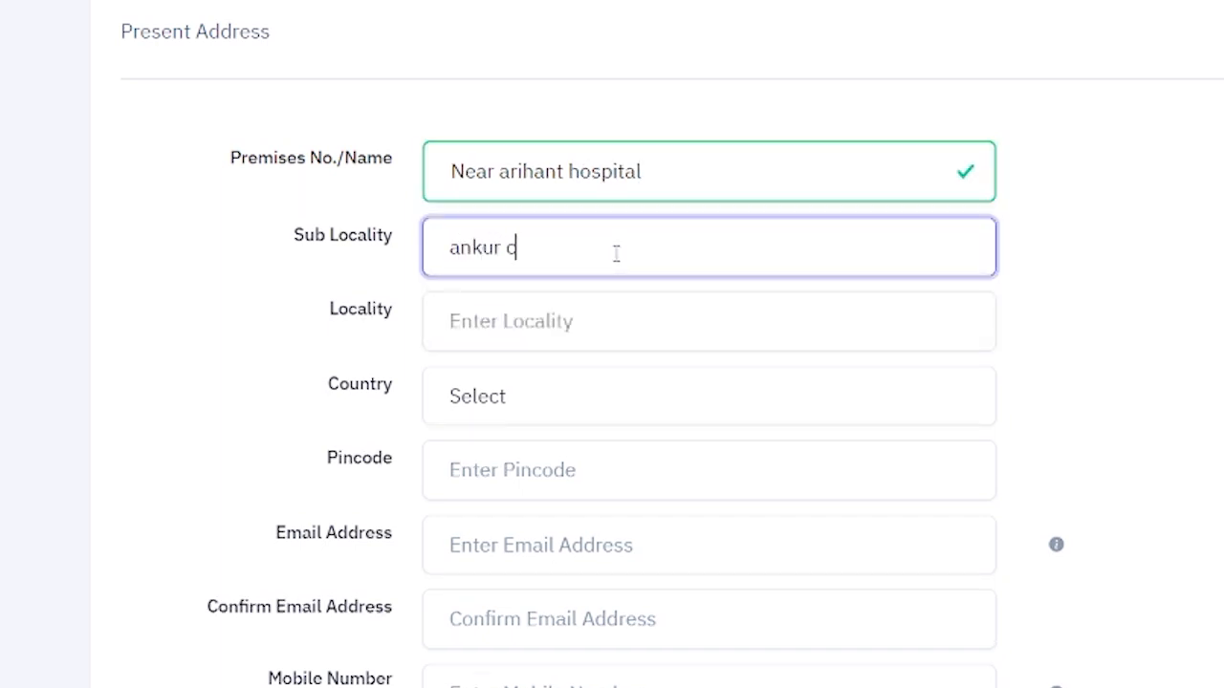
click(583, 321)
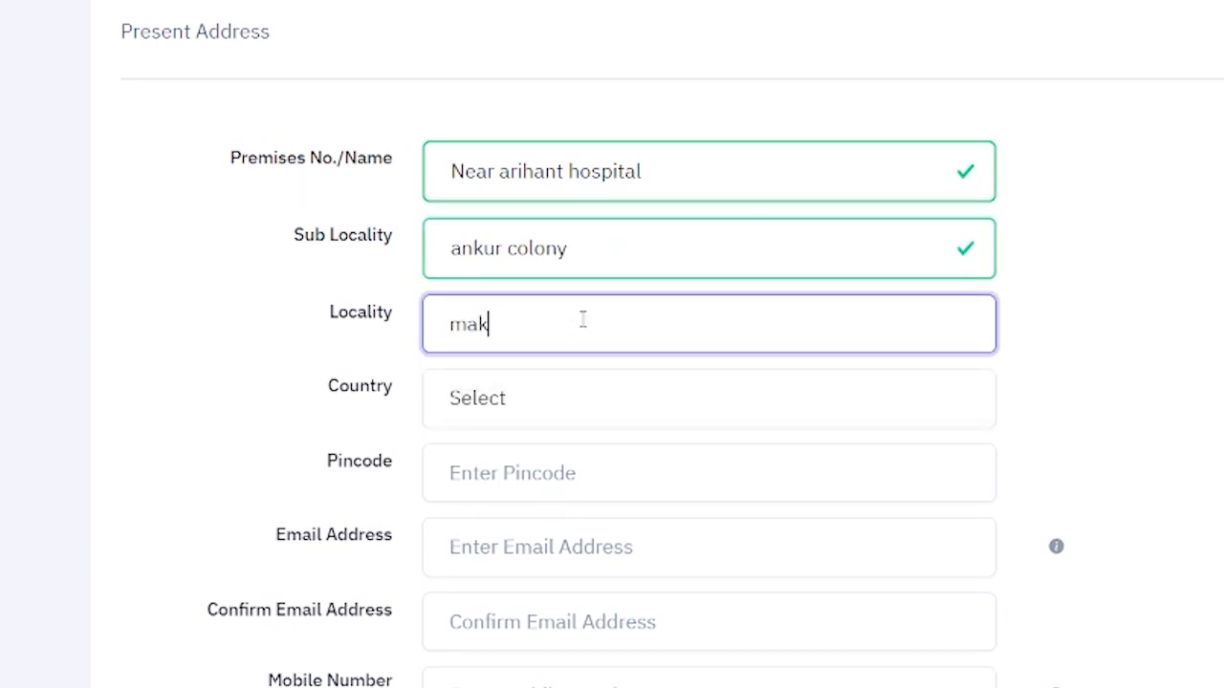
Set the present address country to India and state to MADHYA PRADESH
click(540, 410)
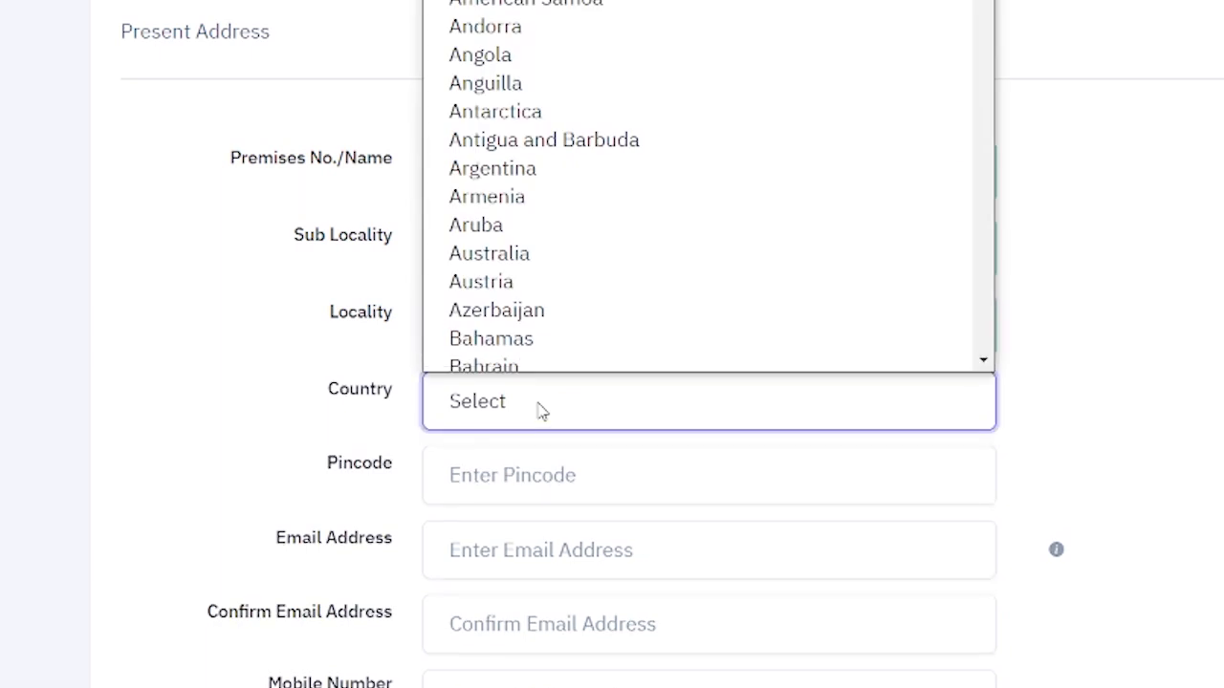
scroll(584, 215, down, 10)
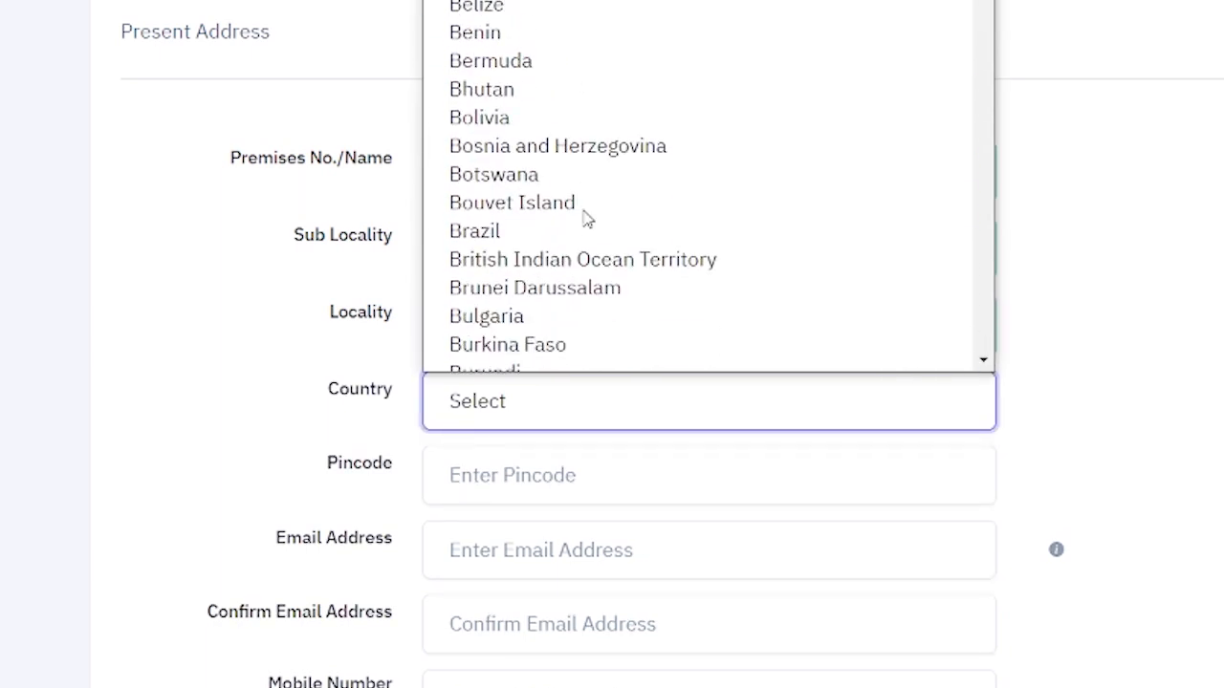
scroll(584, 217, down, 3)
scroll(581, 217, up, 12)
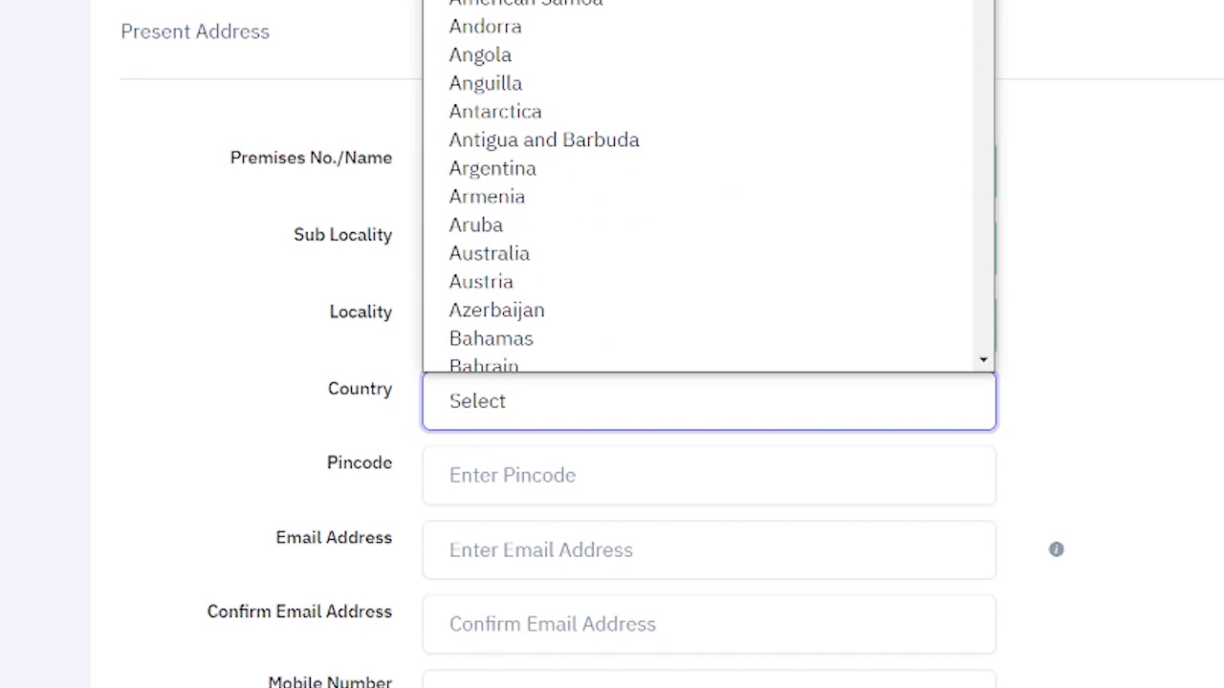
click(572, 1)
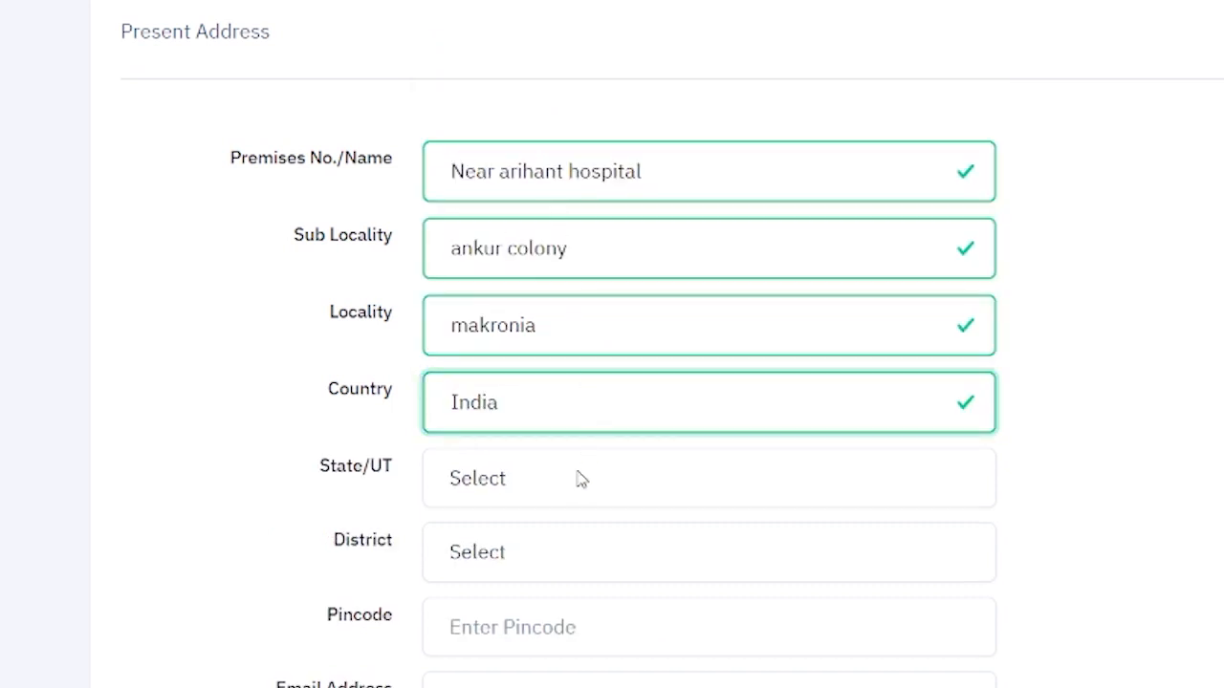
click(578, 511)
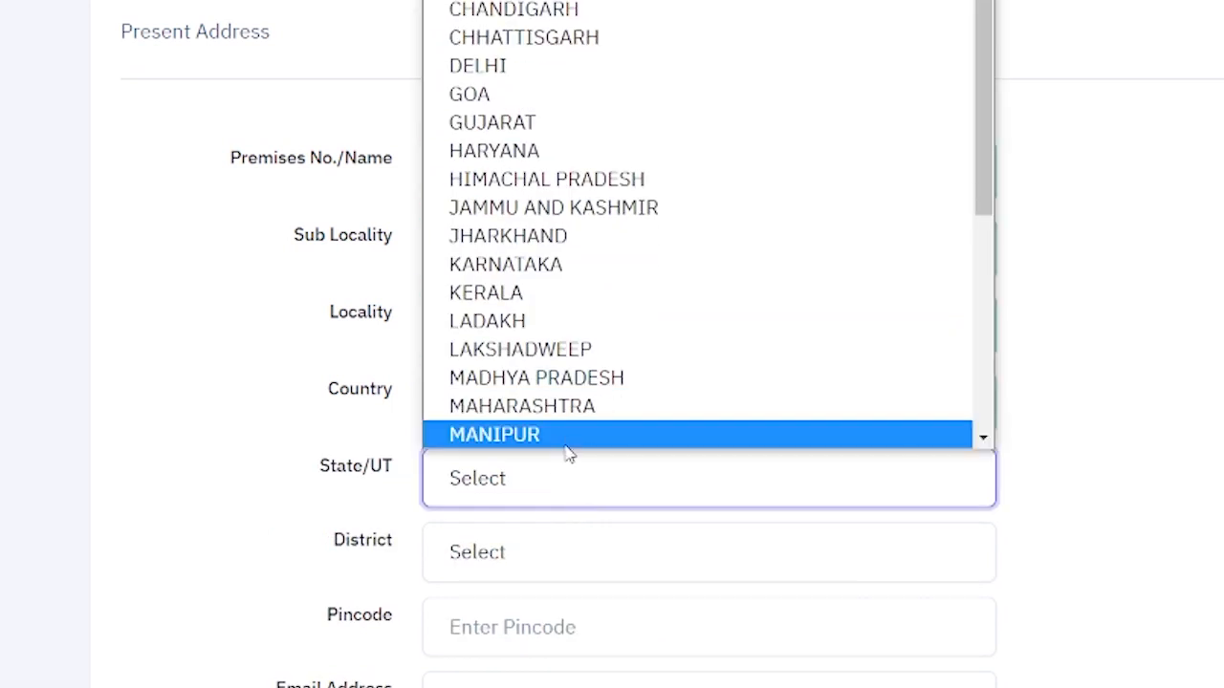
click(571, 379)
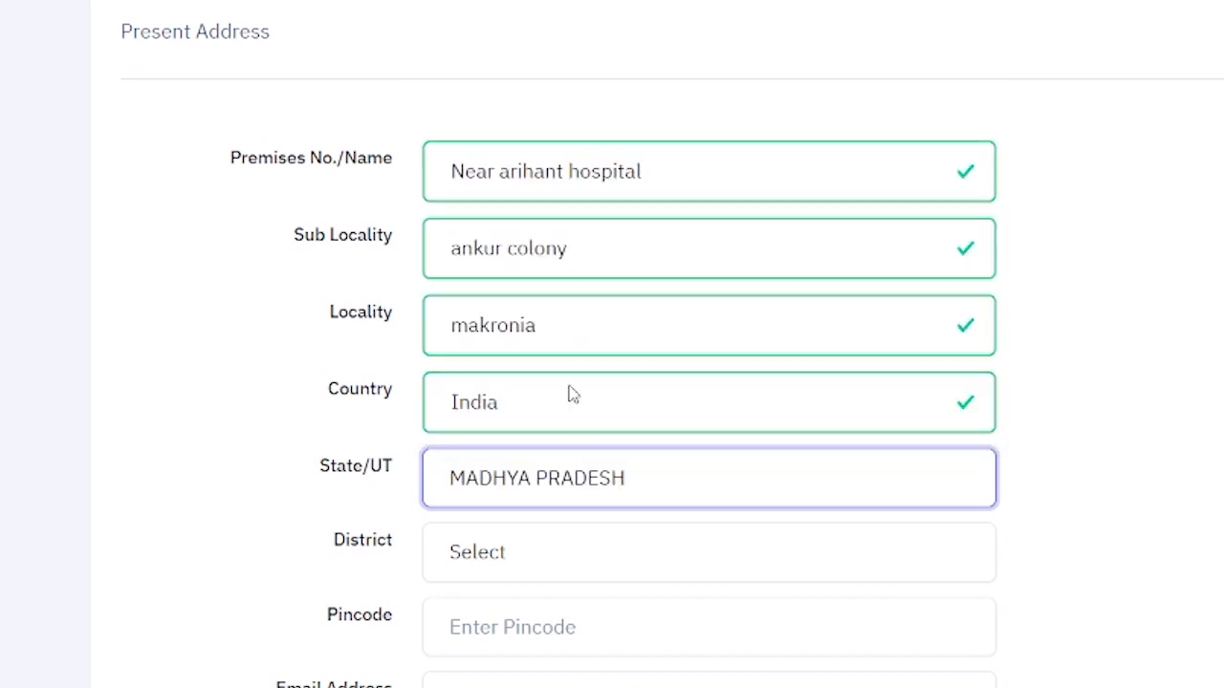
Choose district SAGAR and fill the pincode from saved entries
click(529, 576)
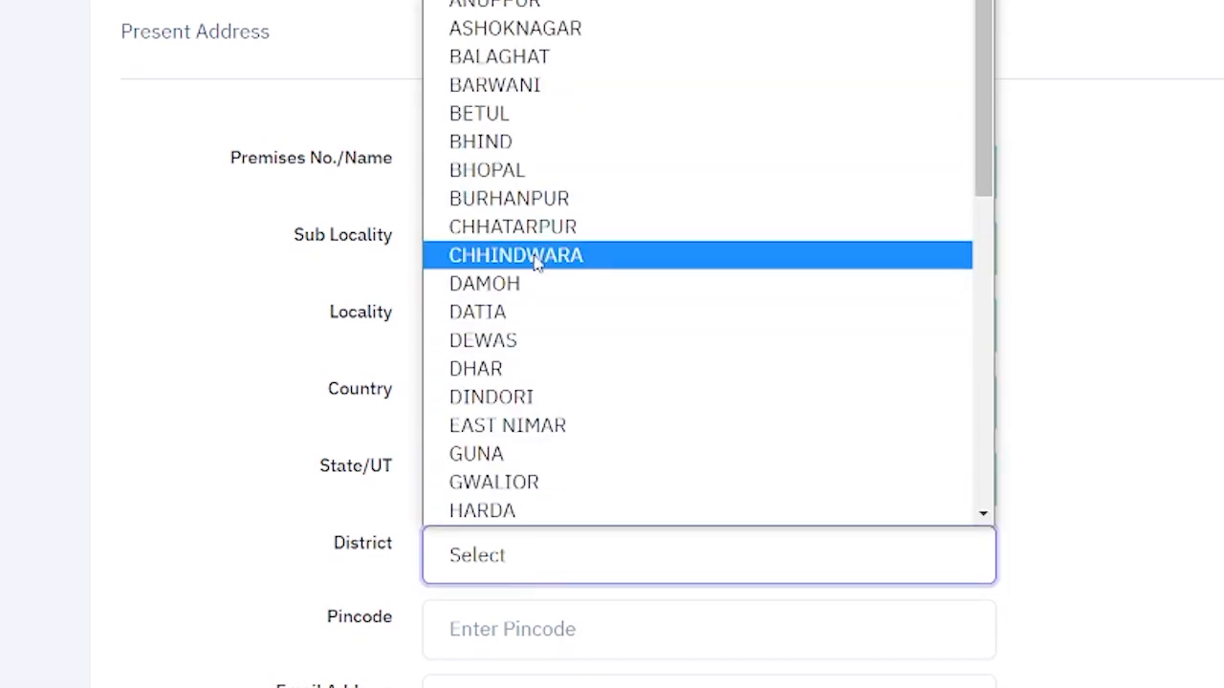
scroll(529, 375, down, 3)
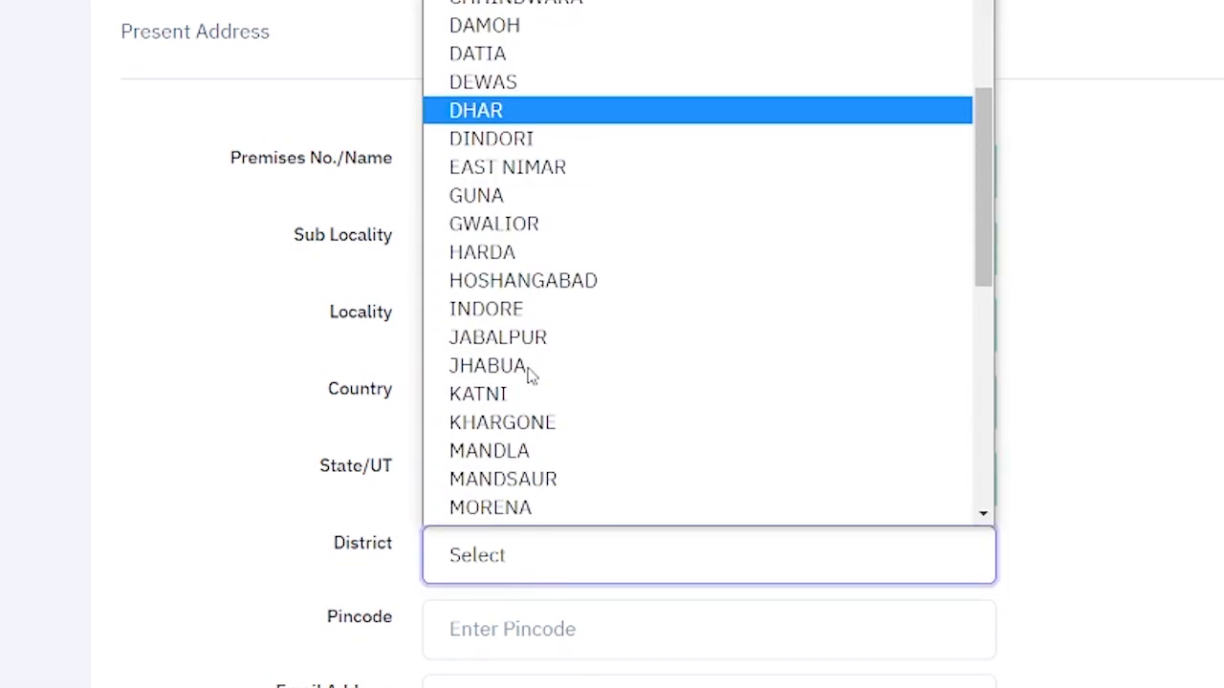
scroll(528, 375, down, 3)
scroll(504, 346, down, 2)
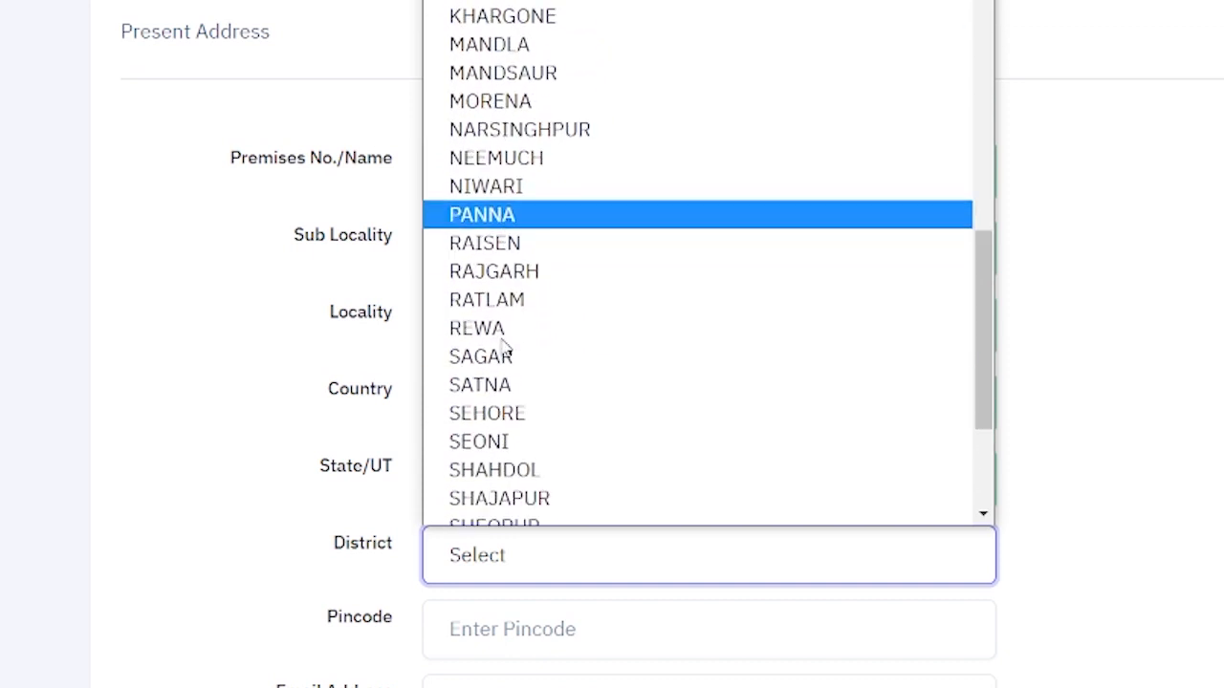
click(501, 369)
scroll(516, 495, down, 3)
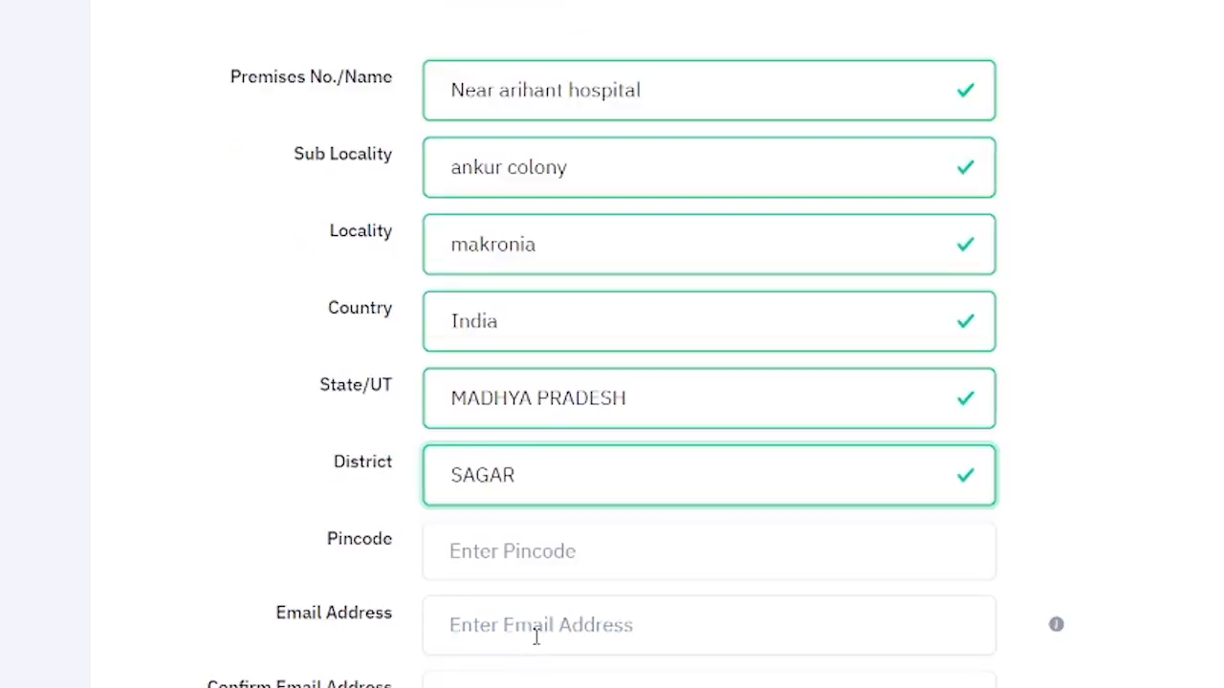
click(550, 428)
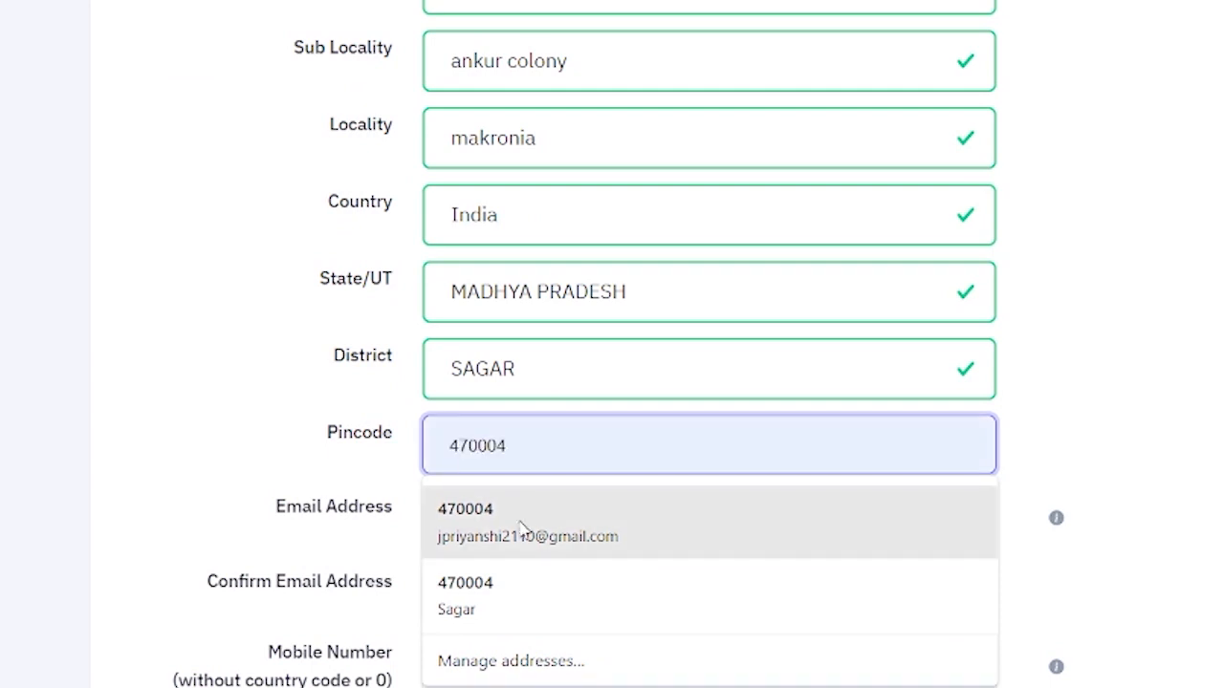
click(517, 524)
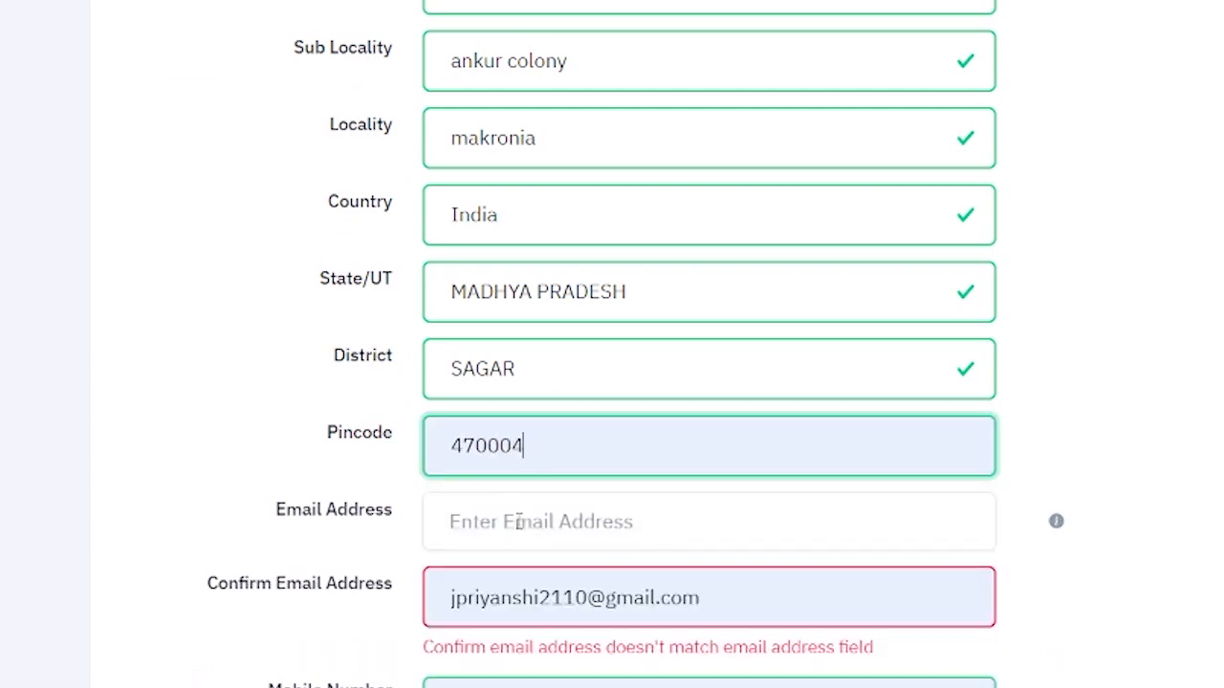
Fill the email, mobile confirmation and alternate contact number from saved entries
click(560, 531)
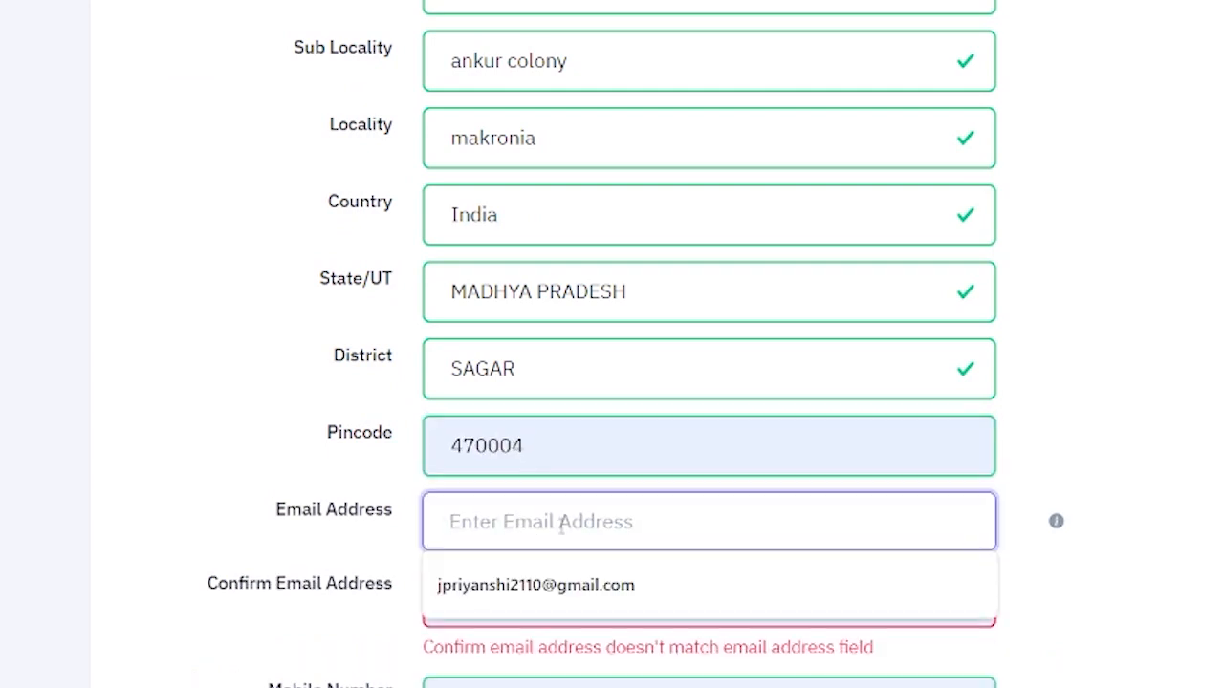
click(538, 585)
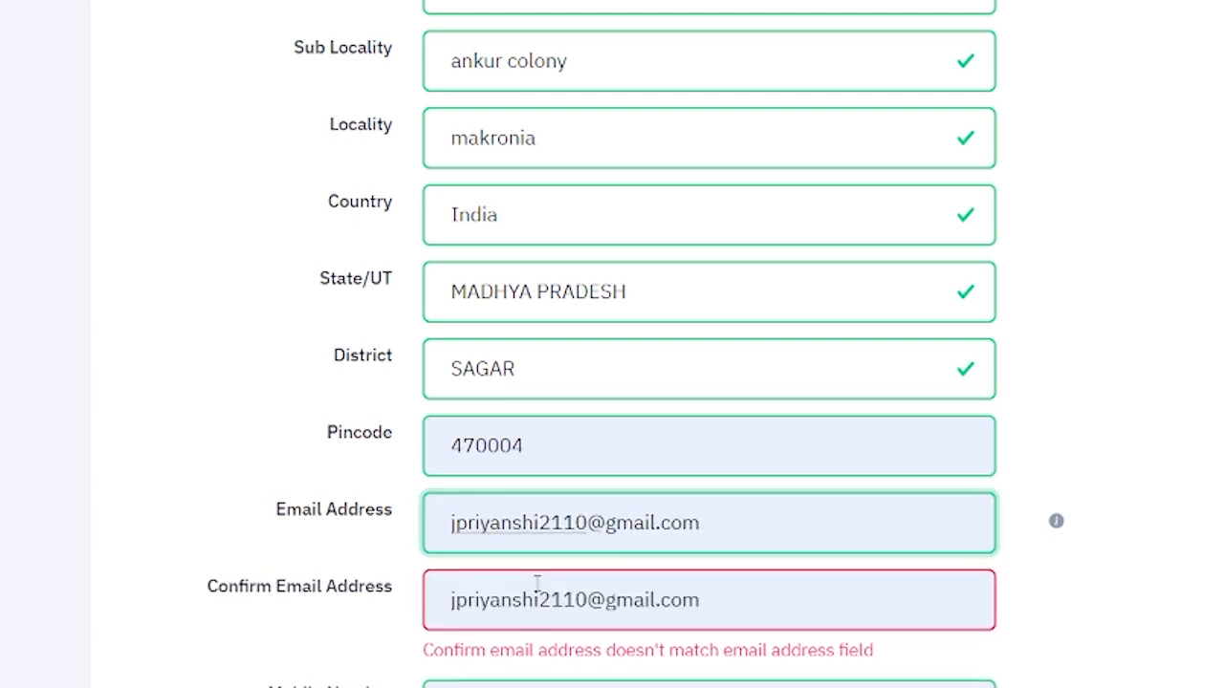
click(689, 620)
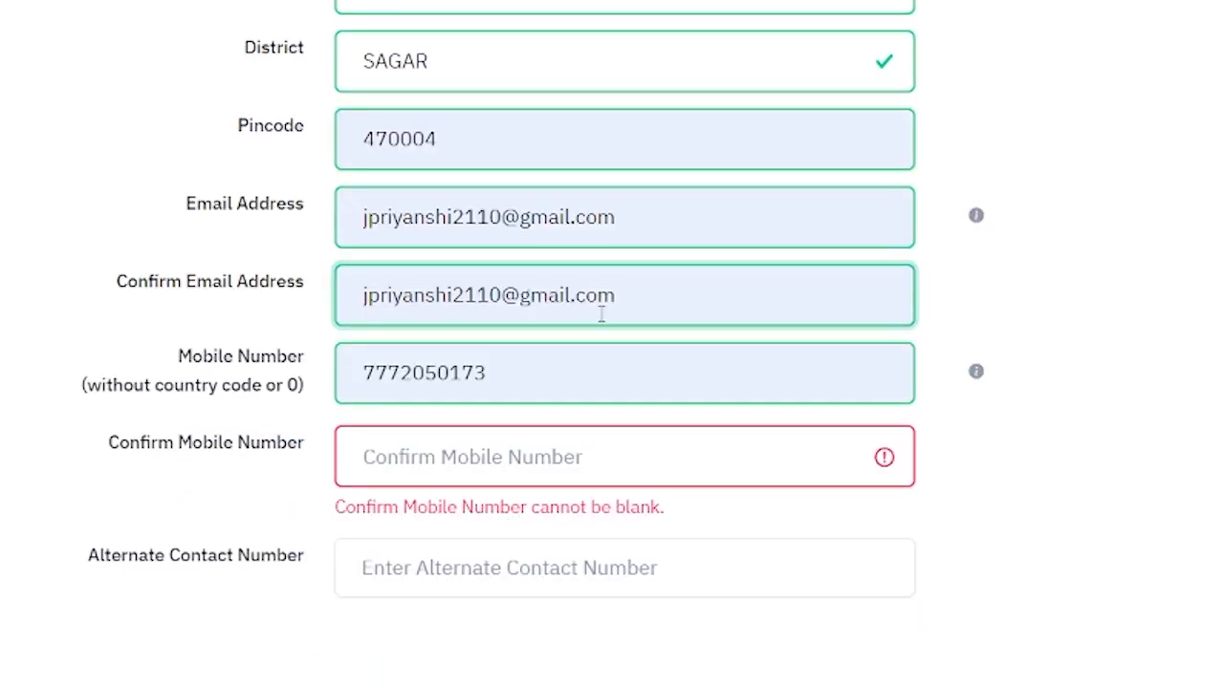
click(549, 469)
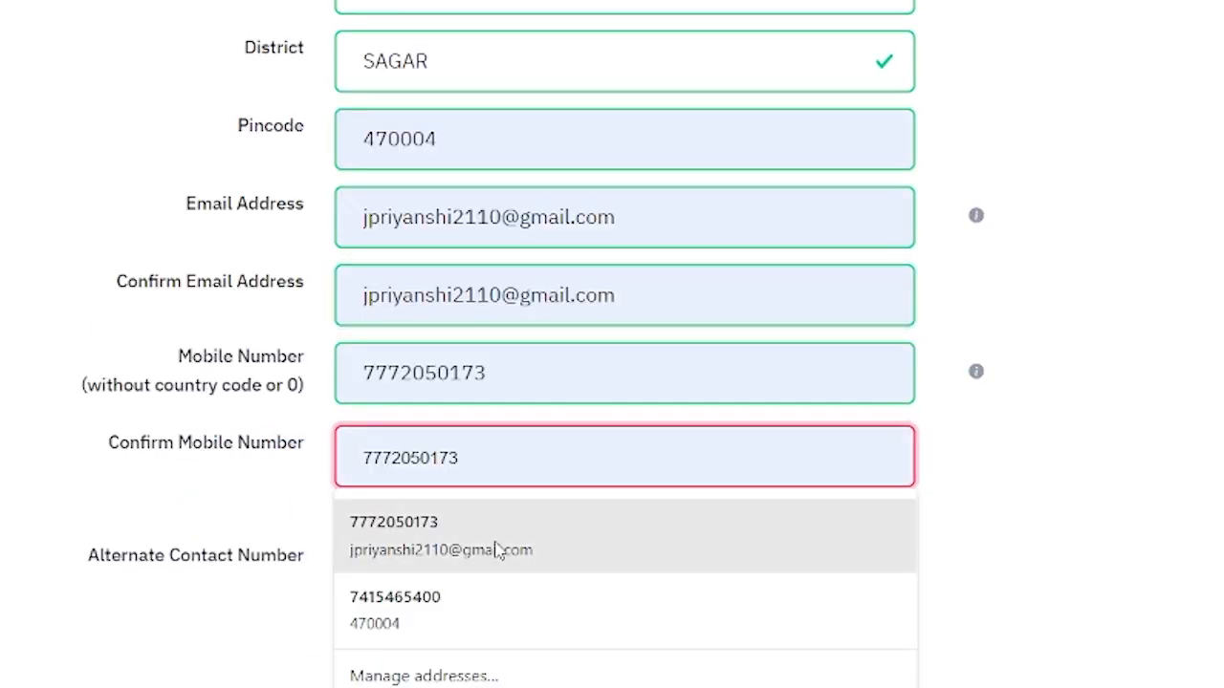
click(496, 541)
click(497, 541)
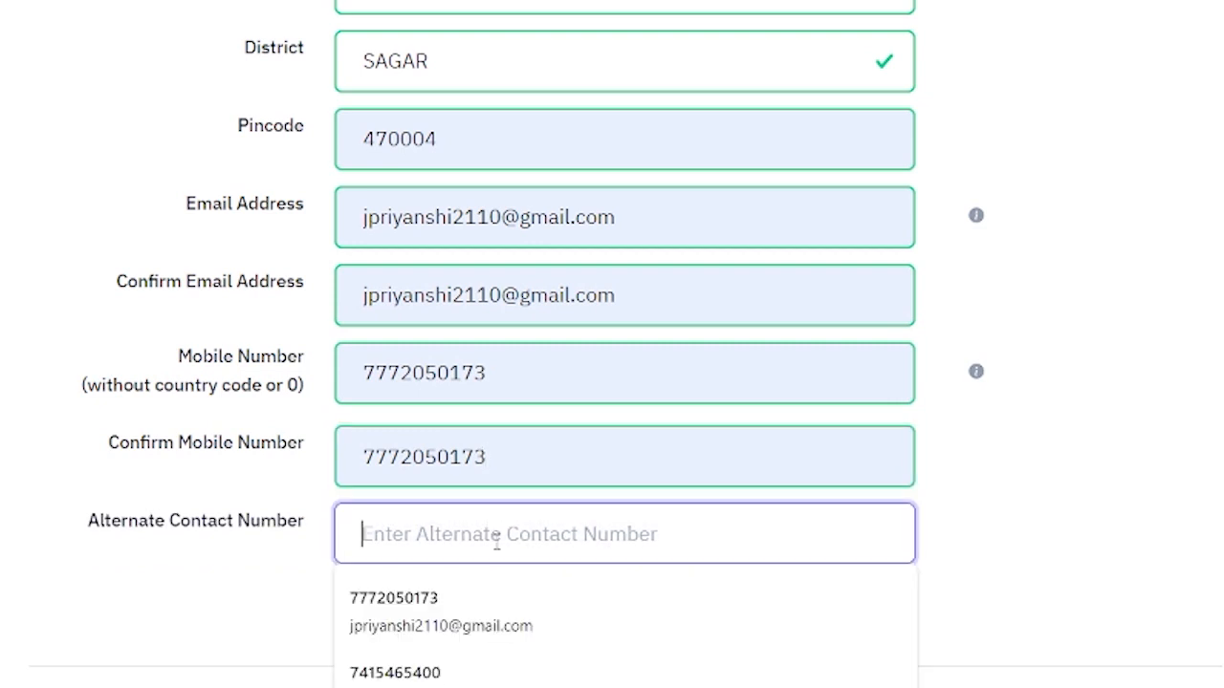
click(445, 675)
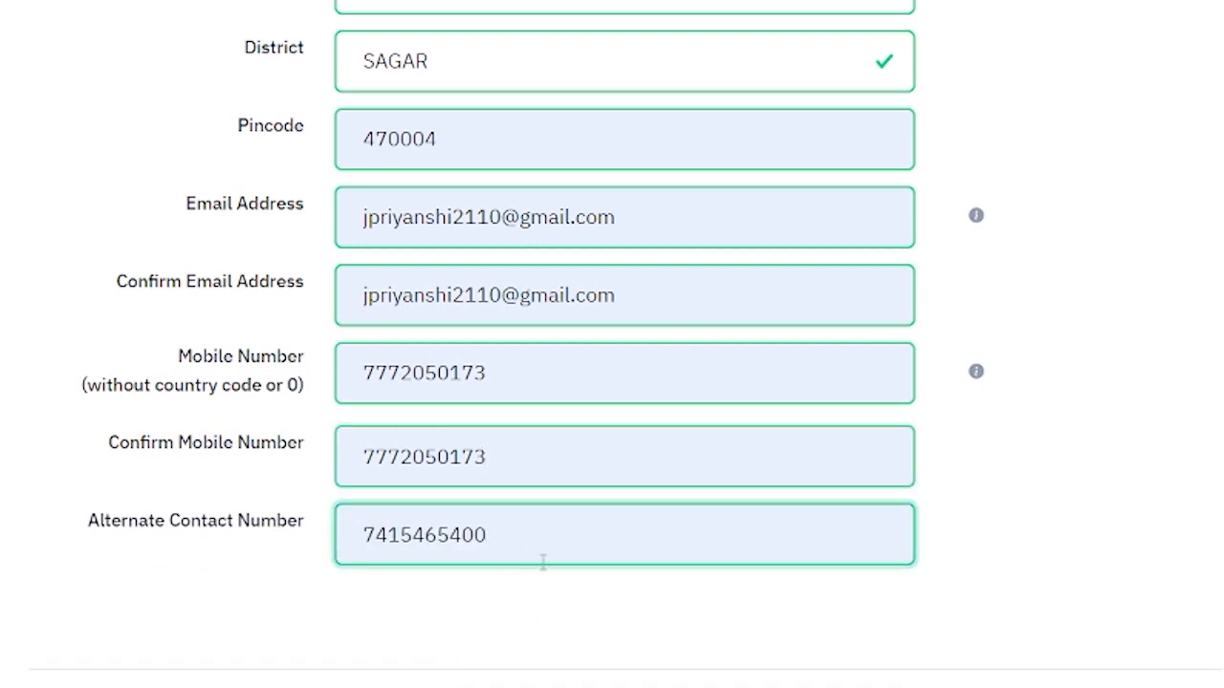
Tick 'Click if Same As Present Address' to copy it into the permanent address
scroll(543, 562, down, 5)
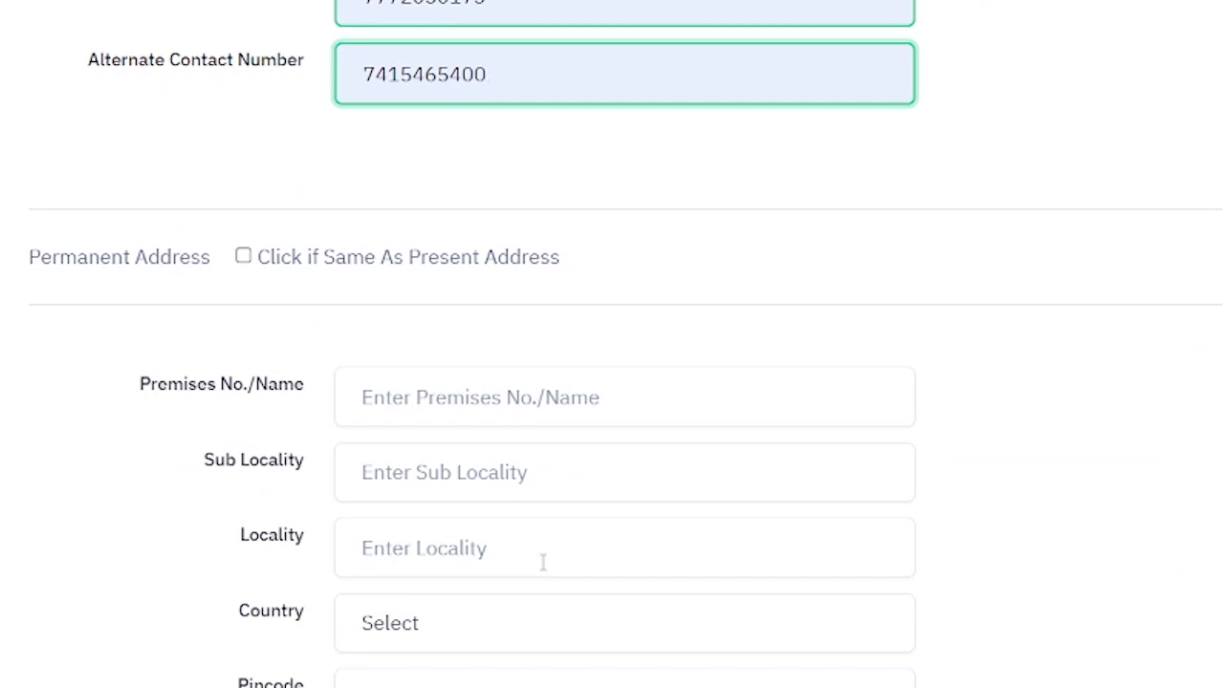
scroll(543, 562, down, 2)
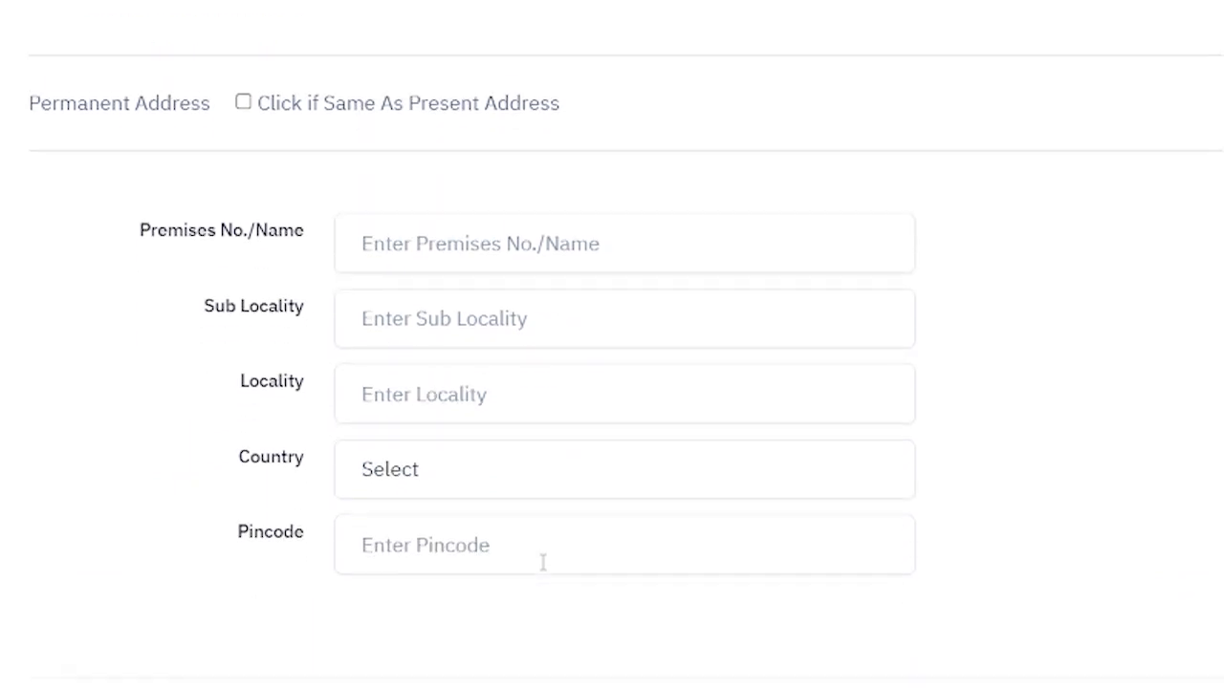
click(244, 98)
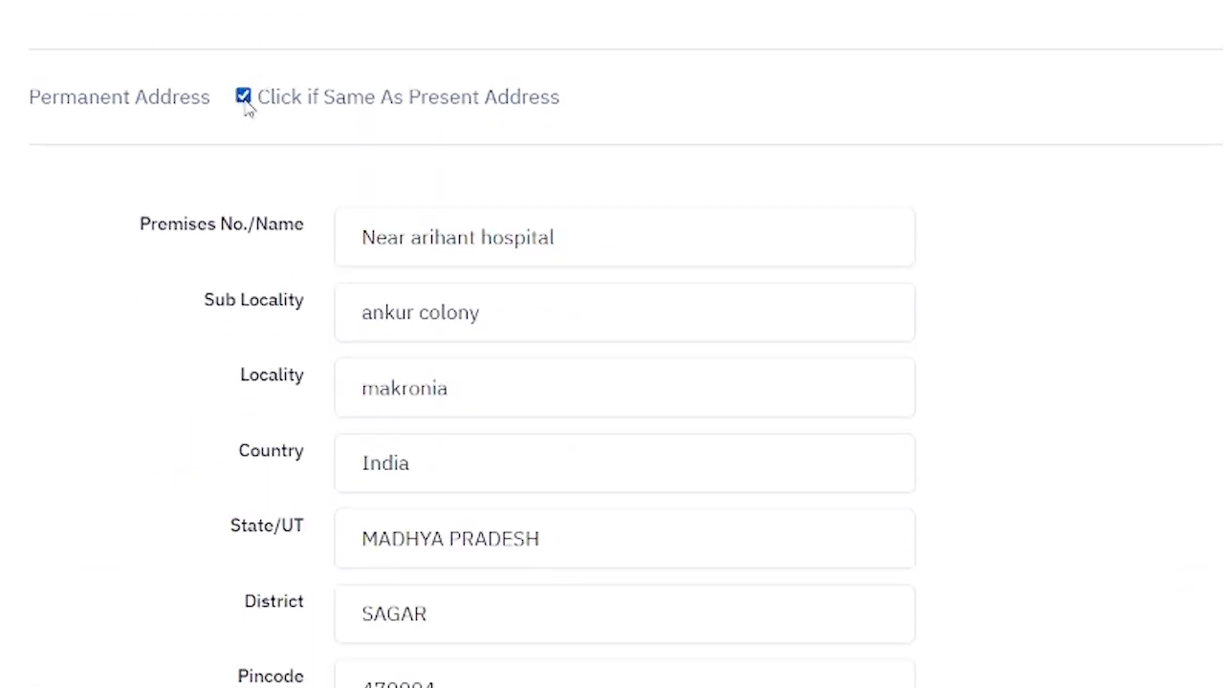
Enter the account password and its confirmation
scroll(273, 443, down, 3)
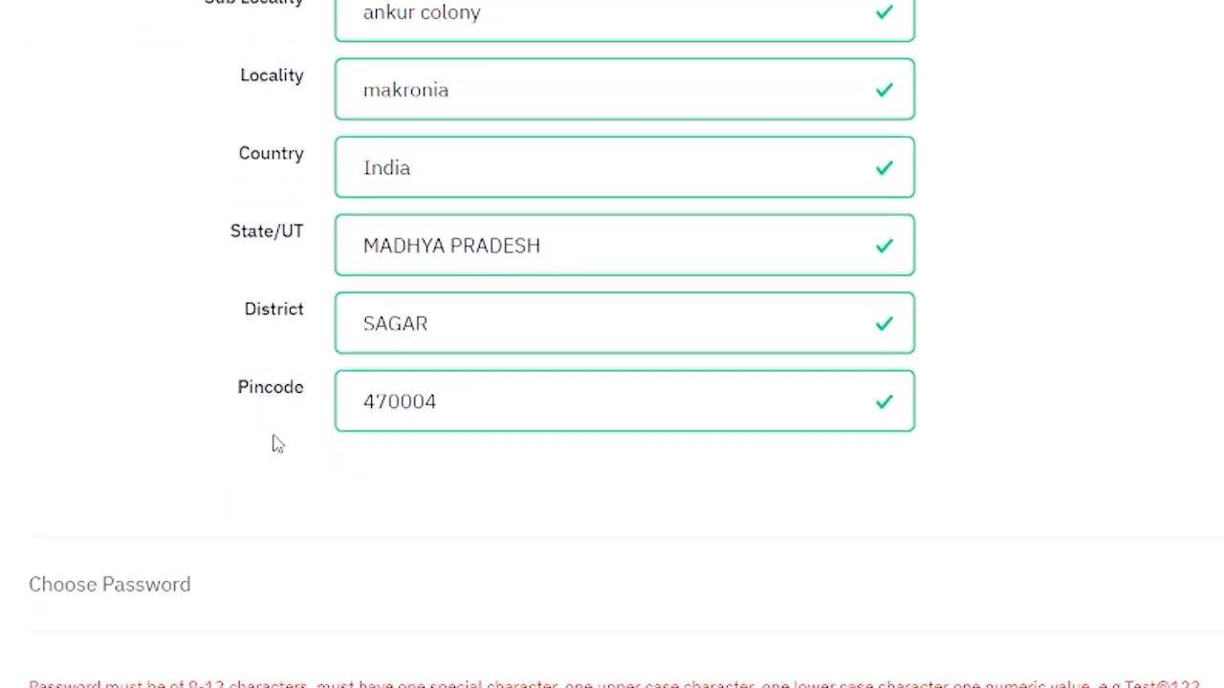
scroll(273, 443, down, 5)
scroll(274, 443, down, 1)
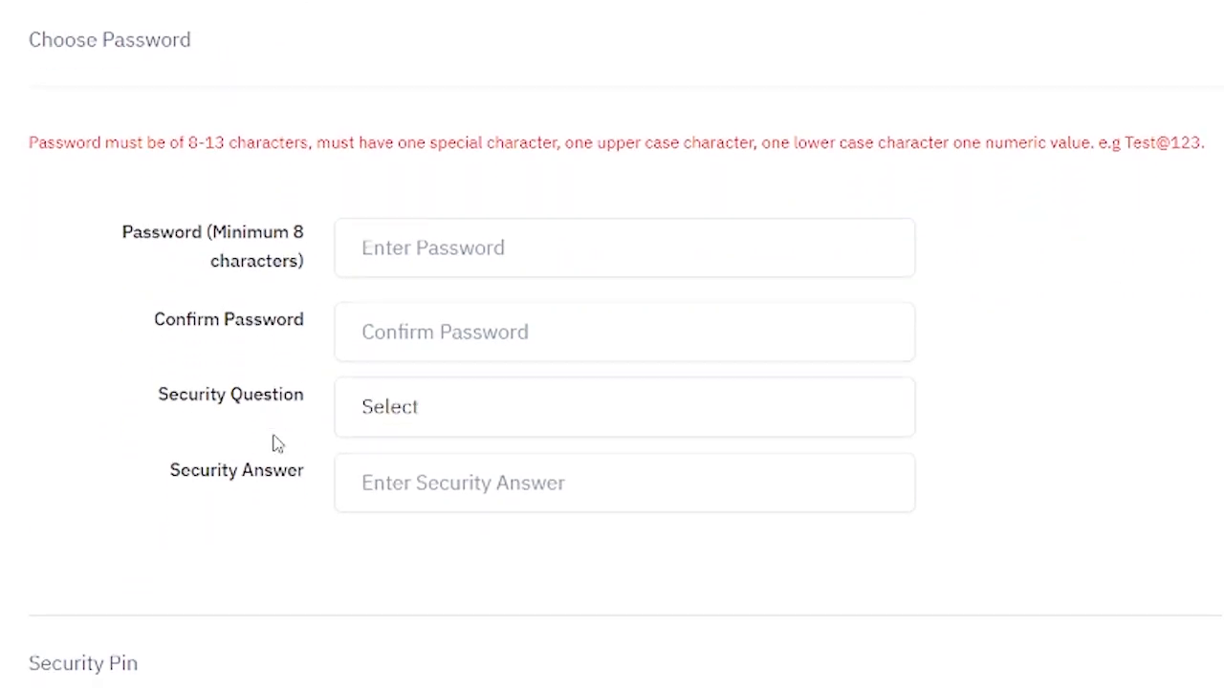
click(451, 245)
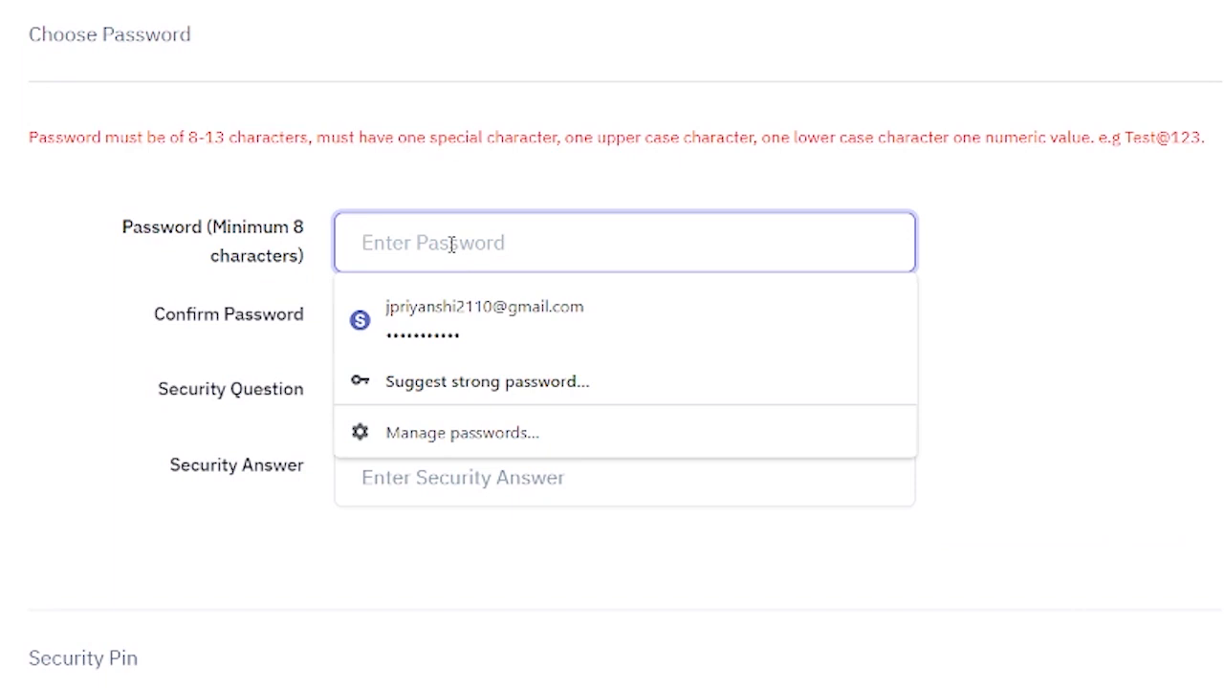
text(•)
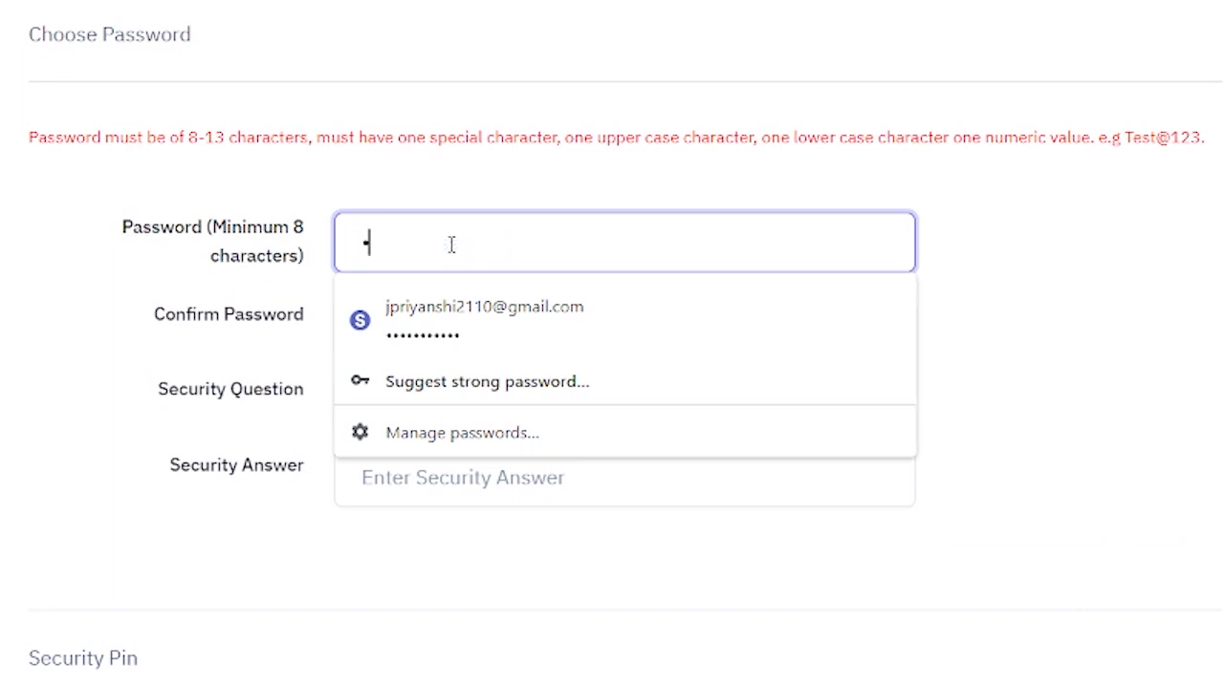
text(•••••••••••)
click(584, 504)
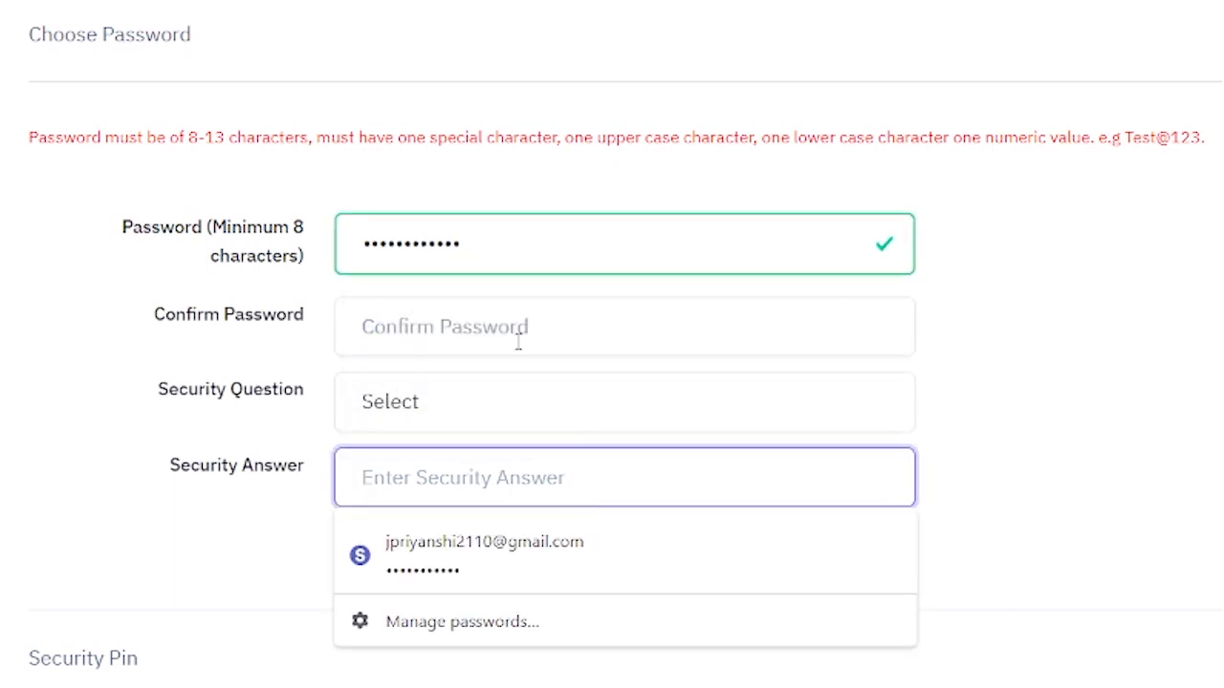
click(519, 328)
text(•••••)
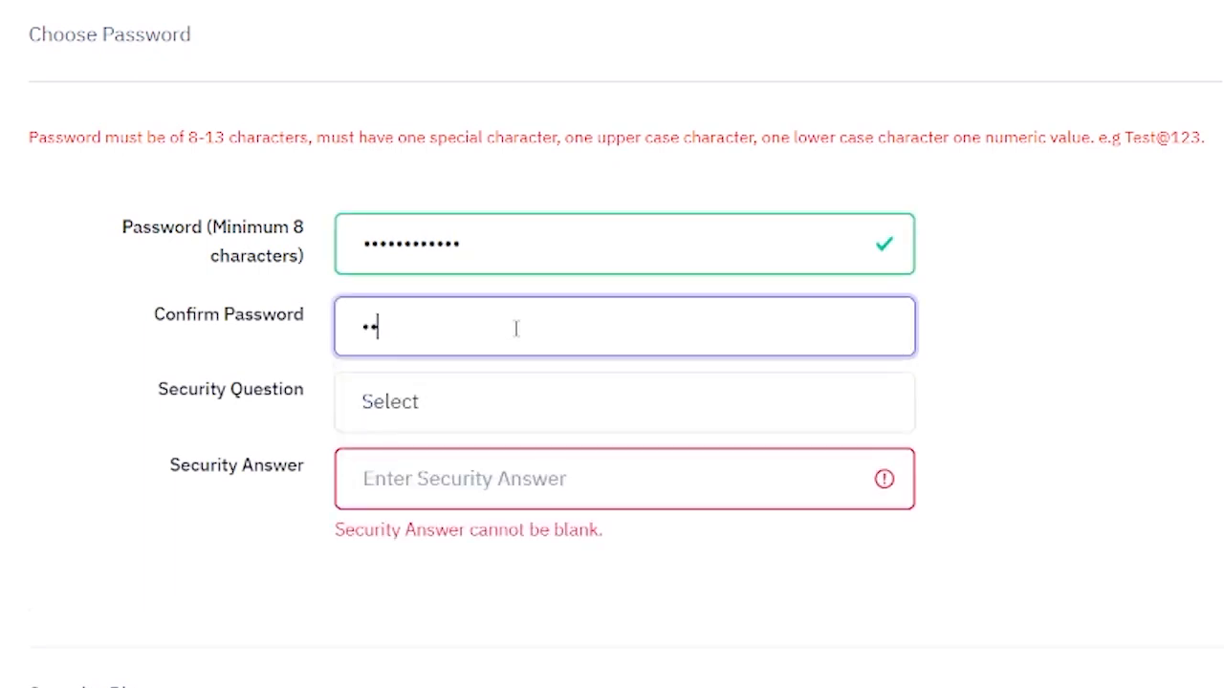
text(•••••••)
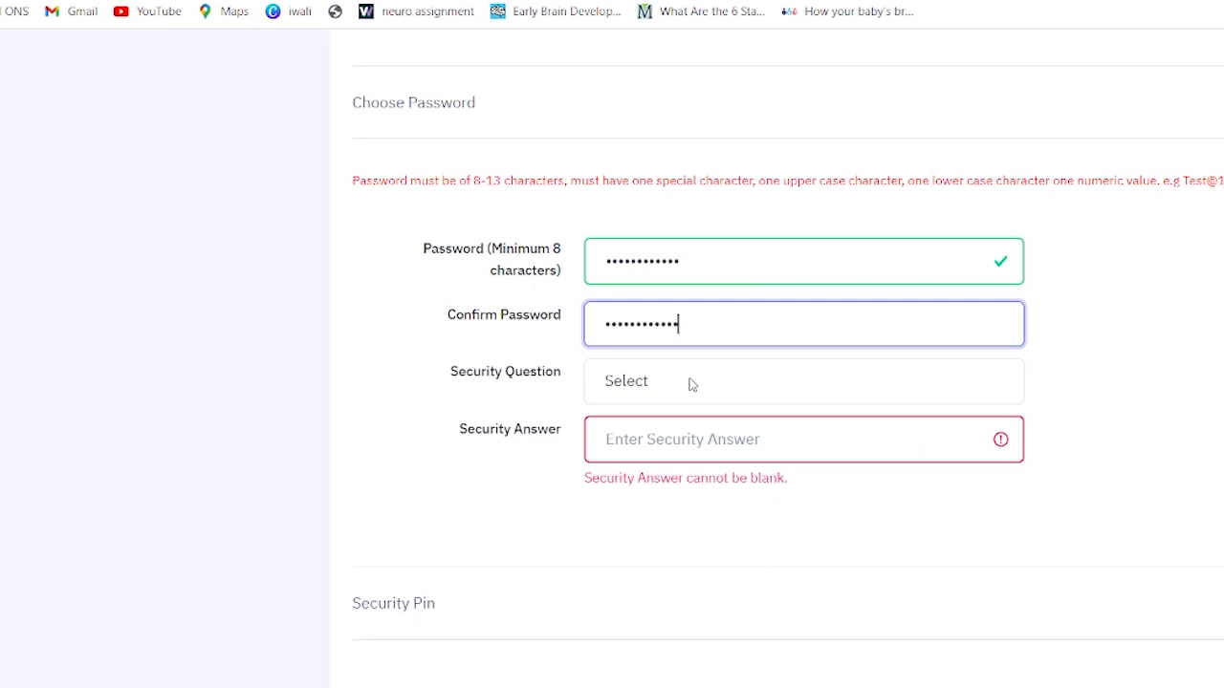
Choose the first-school security question and enter its answer
click(482, 403)
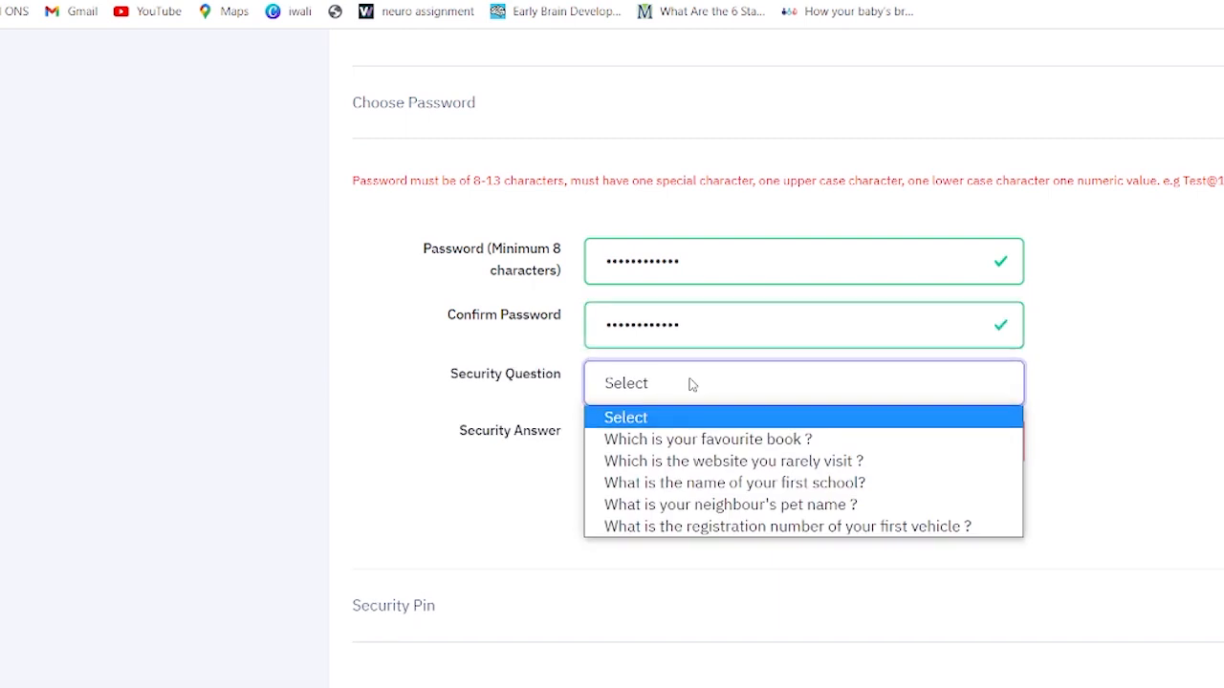
click(703, 490)
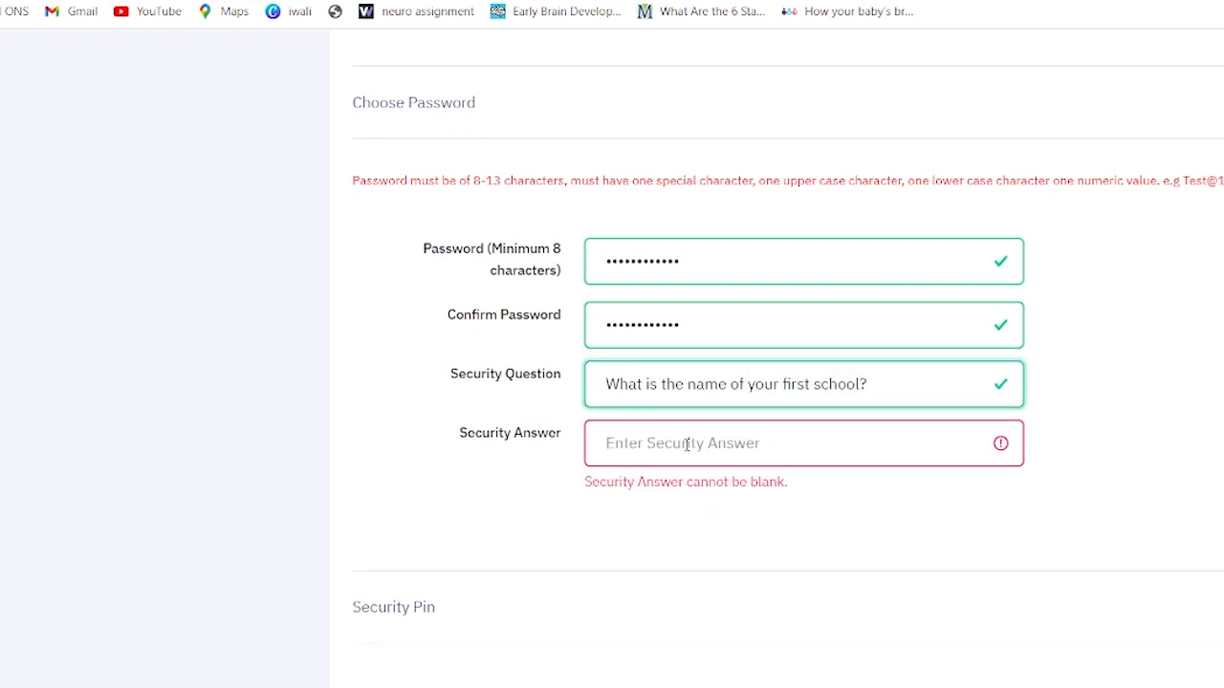
click(687, 444)
text(s)
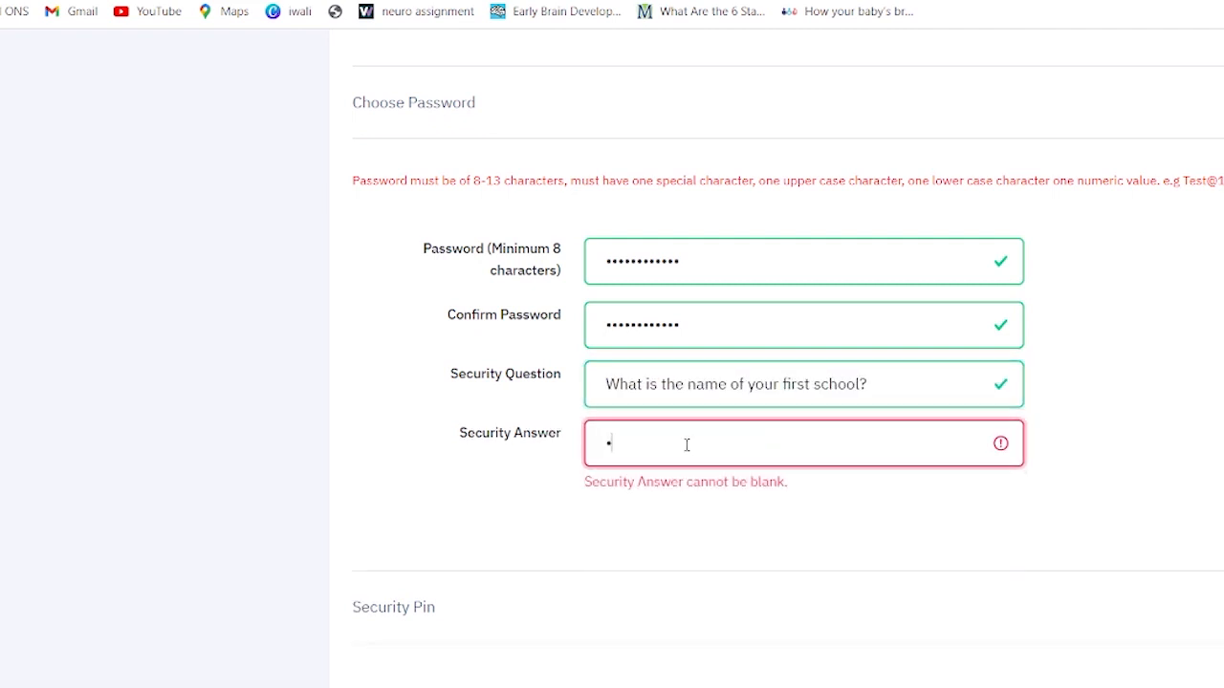
text(•••••••)
click(688, 541)
Enter the captcha text as the security pin and submit the registration
scroll(690, 544, down, 2)
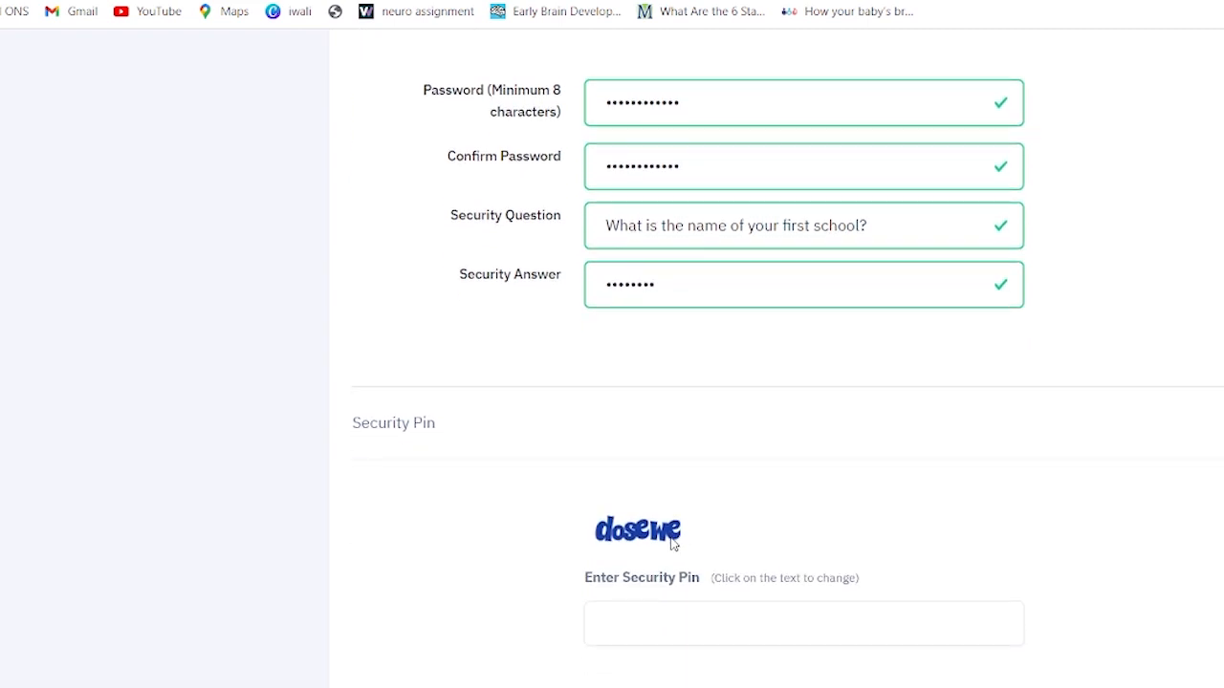
click(658, 622)
text(d)
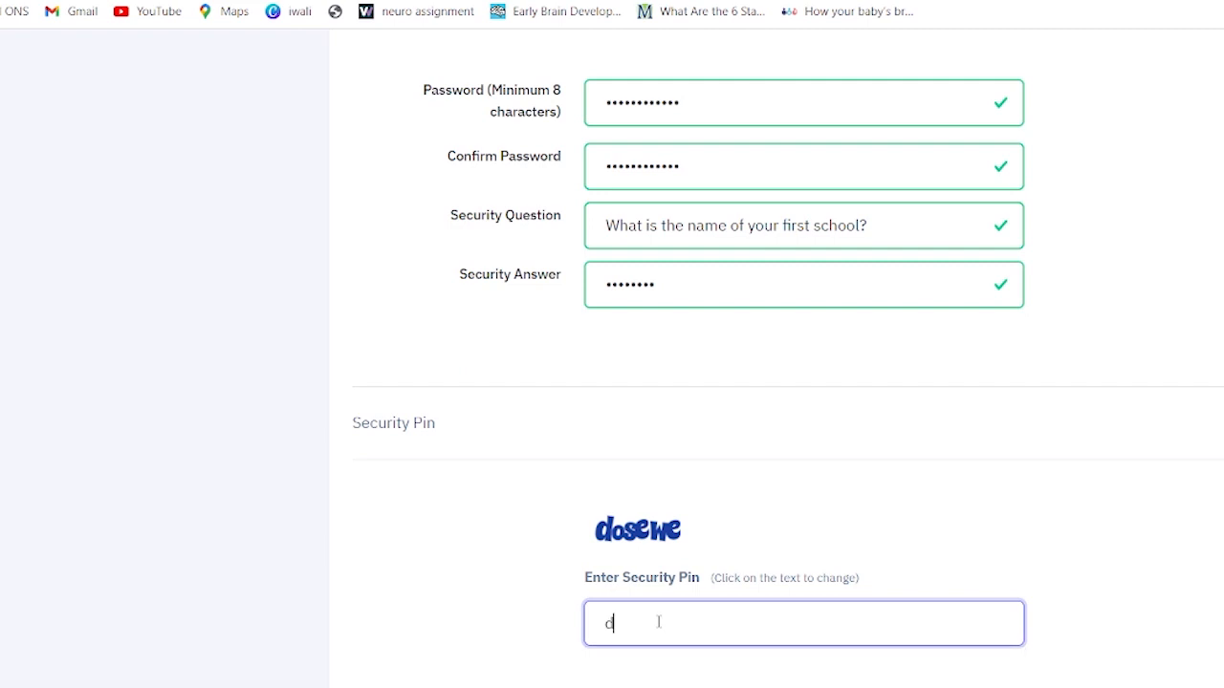
text(osewe)
scroll(656, 629, down, 3)
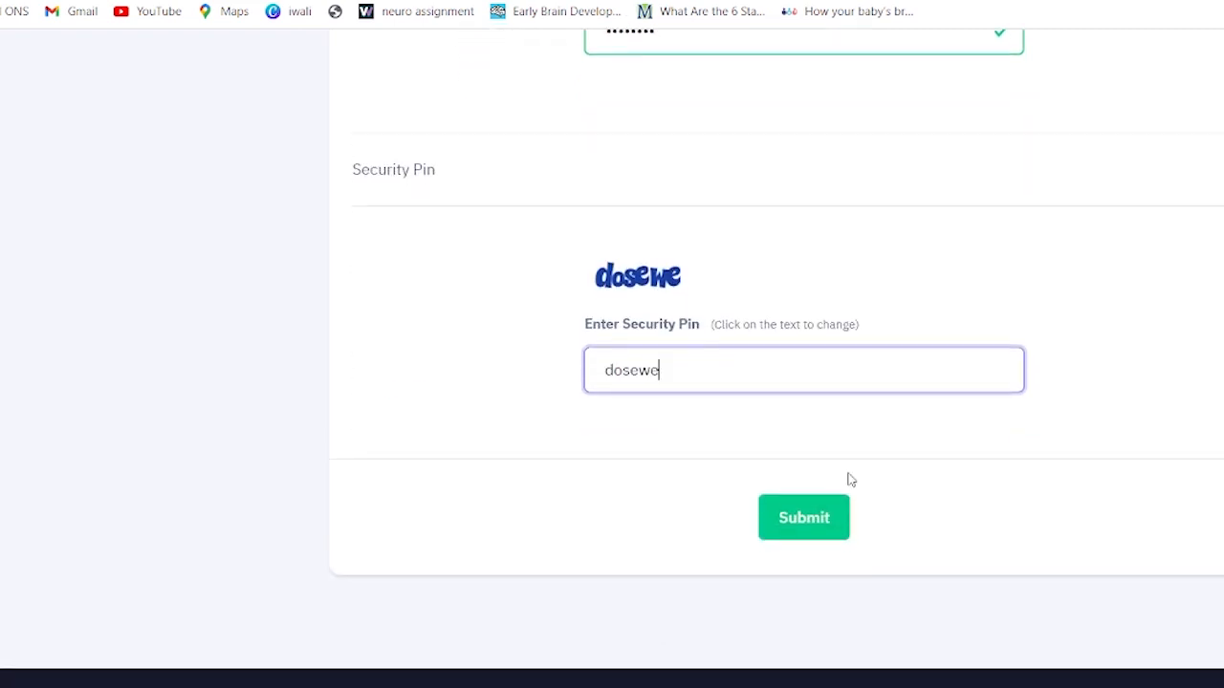
click(813, 527)
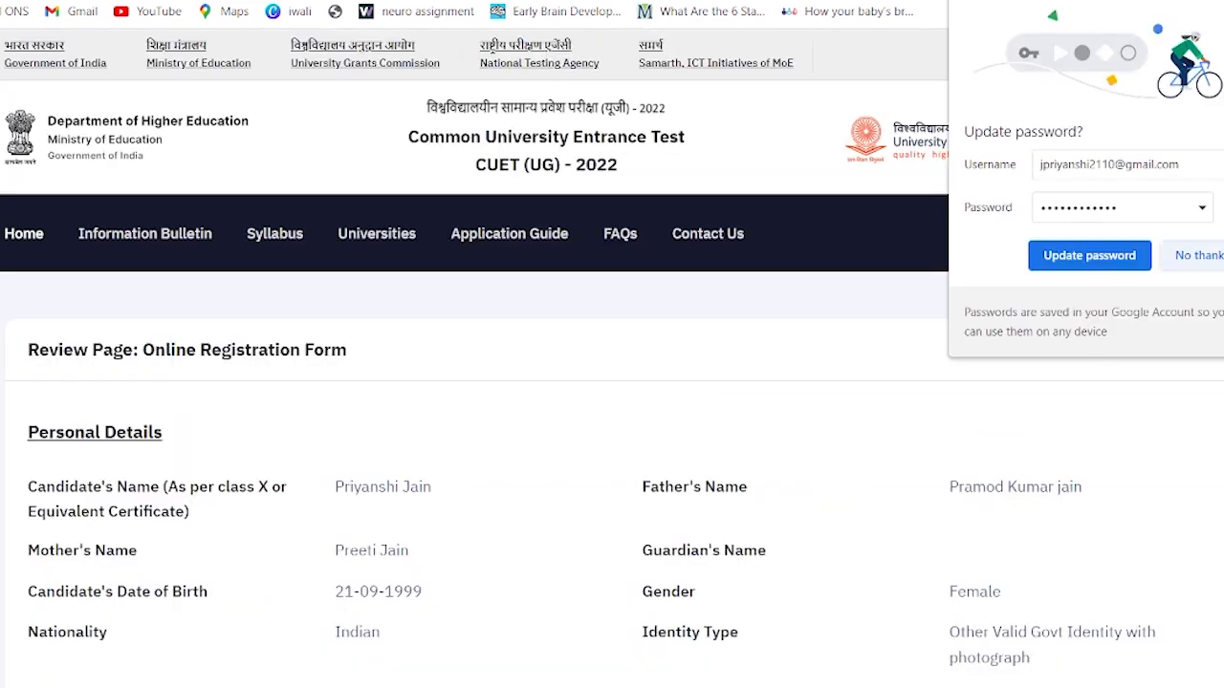
Verify My Name, Father Name, Email Address, Present Address and accept the declaration
click(1217, 254)
scroll(703, 503, down, 3)
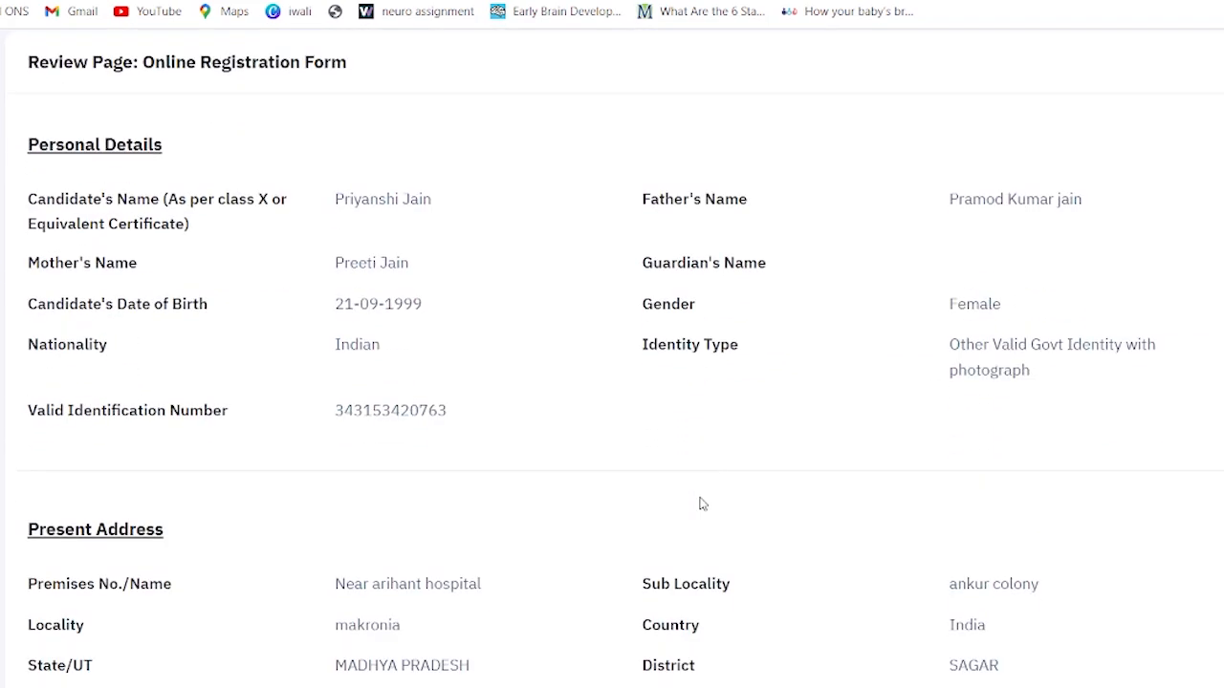
scroll(703, 504, down, 6)
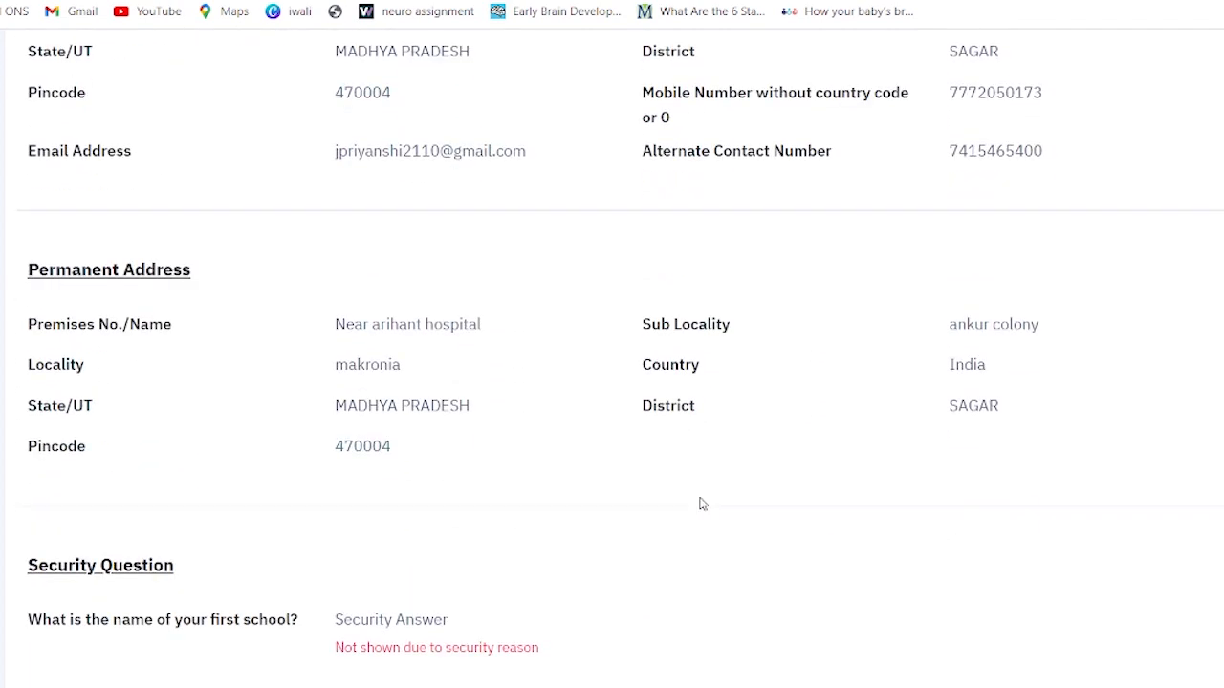
scroll(703, 504, down, 2)
scroll(703, 504, down, 3)
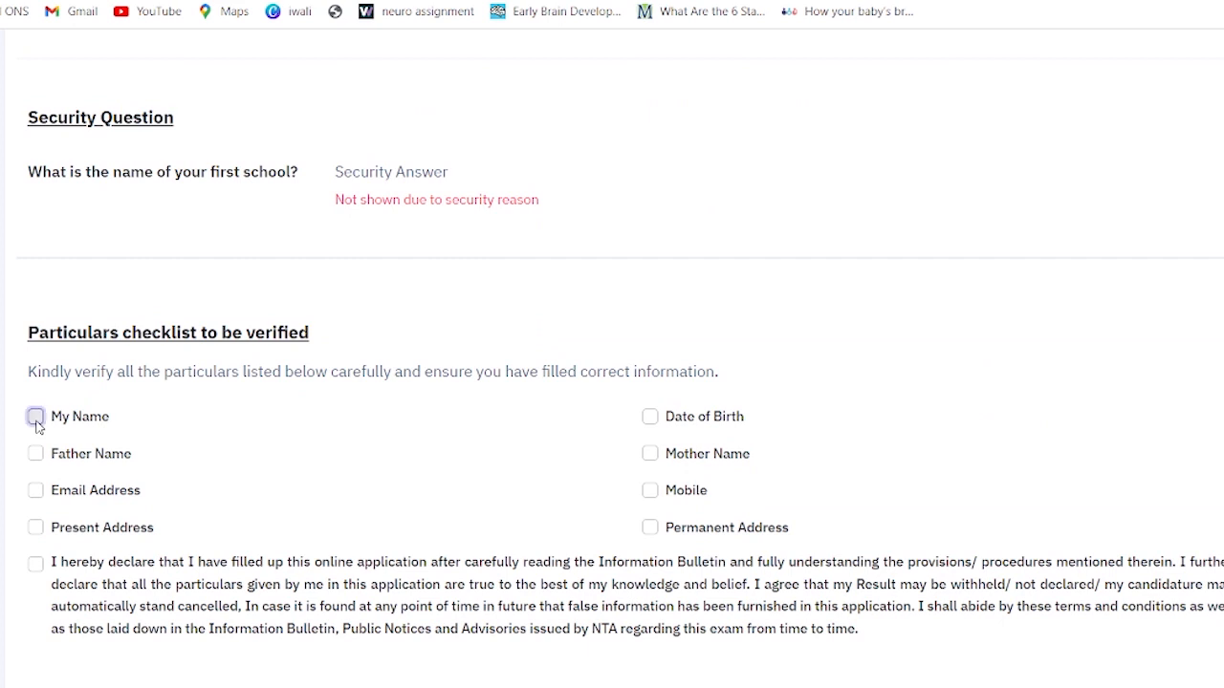
click(36, 421)
click(37, 455)
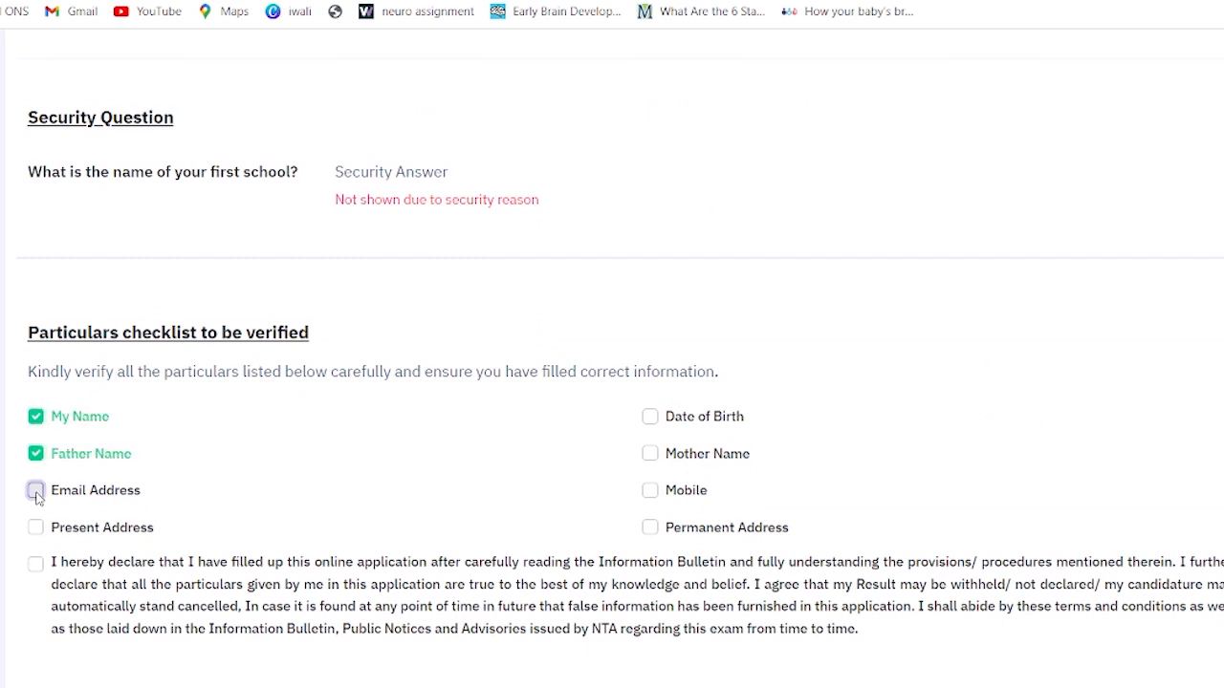
click(36, 492)
click(37, 529)
click(37, 565)
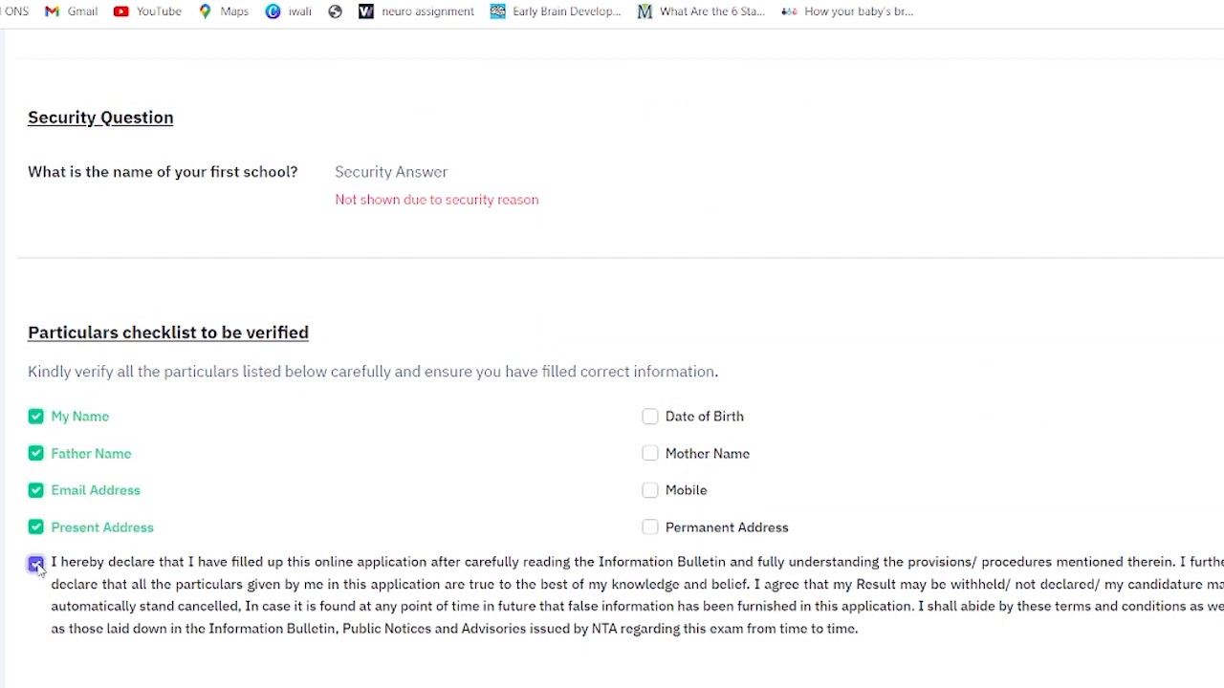
Verify Date of Birth, Mother Name, Mobile, Permanent Address, then send the mobile OTP
click(652, 419)
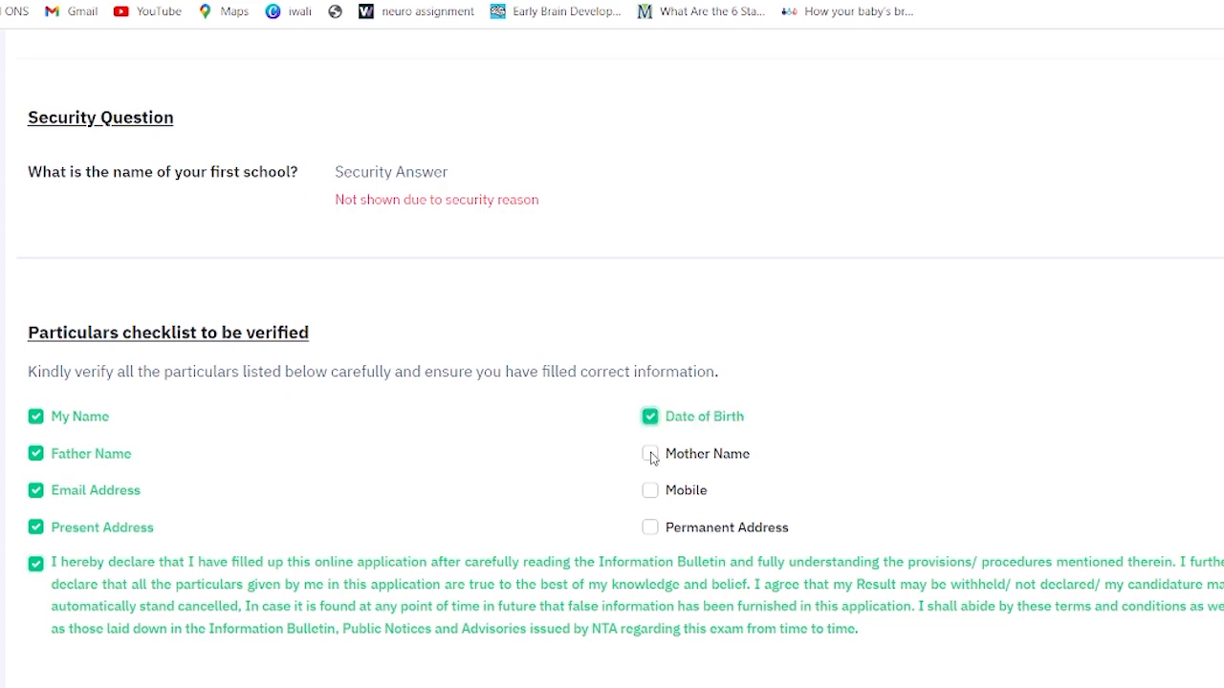
click(650, 456)
click(651, 492)
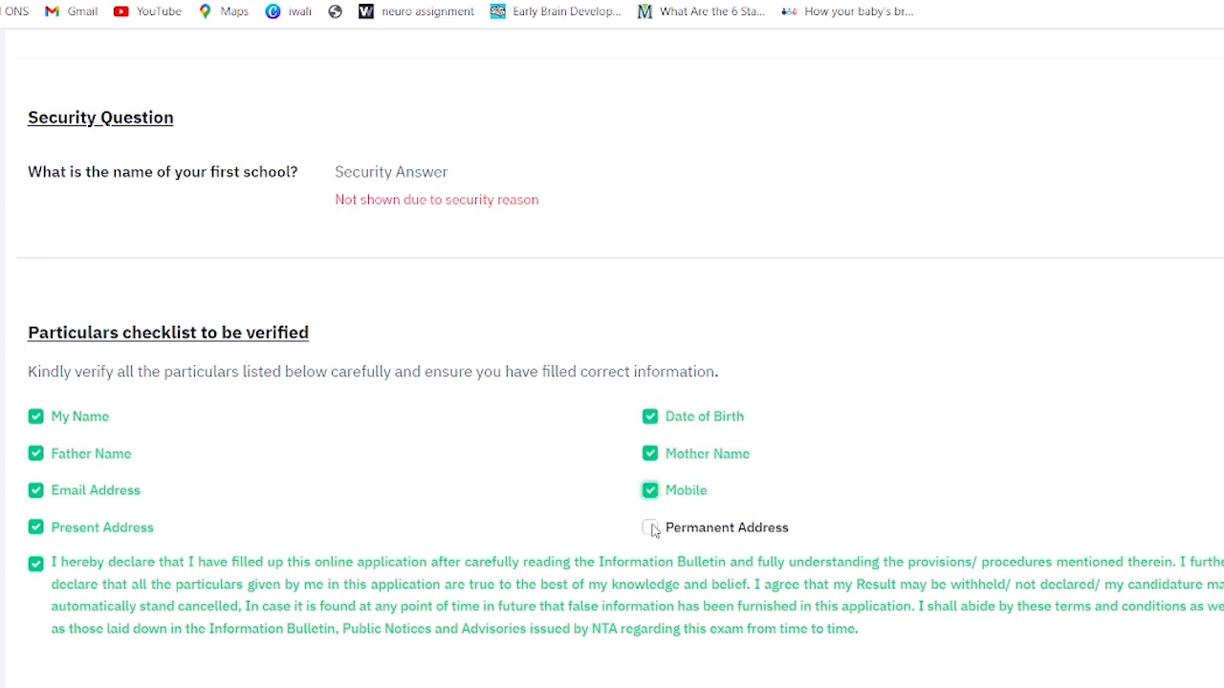
click(651, 527)
scroll(654, 531, down, 3)
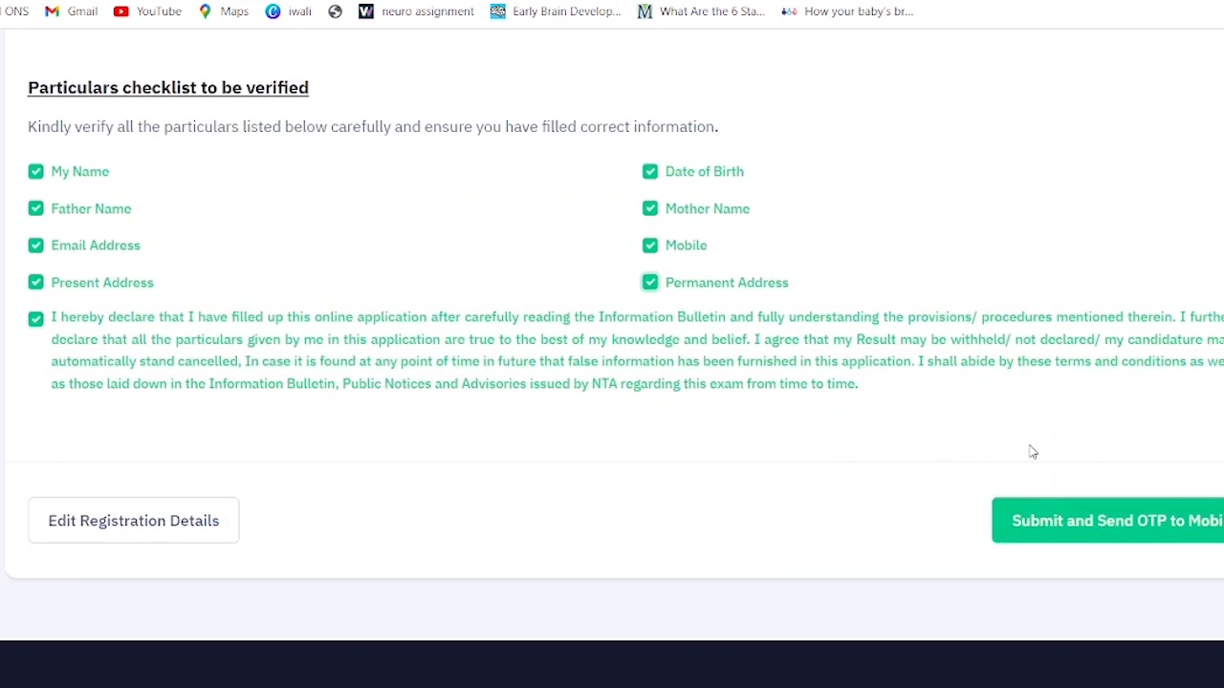
click(1103, 539)
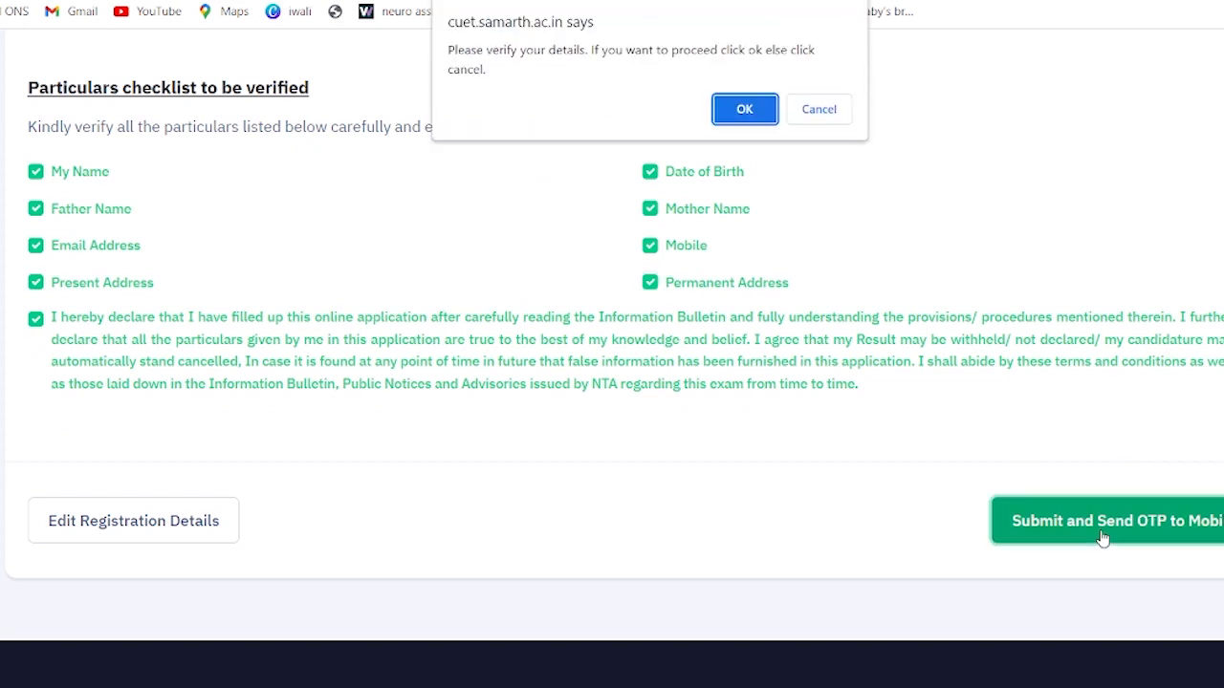
click(750, 111)
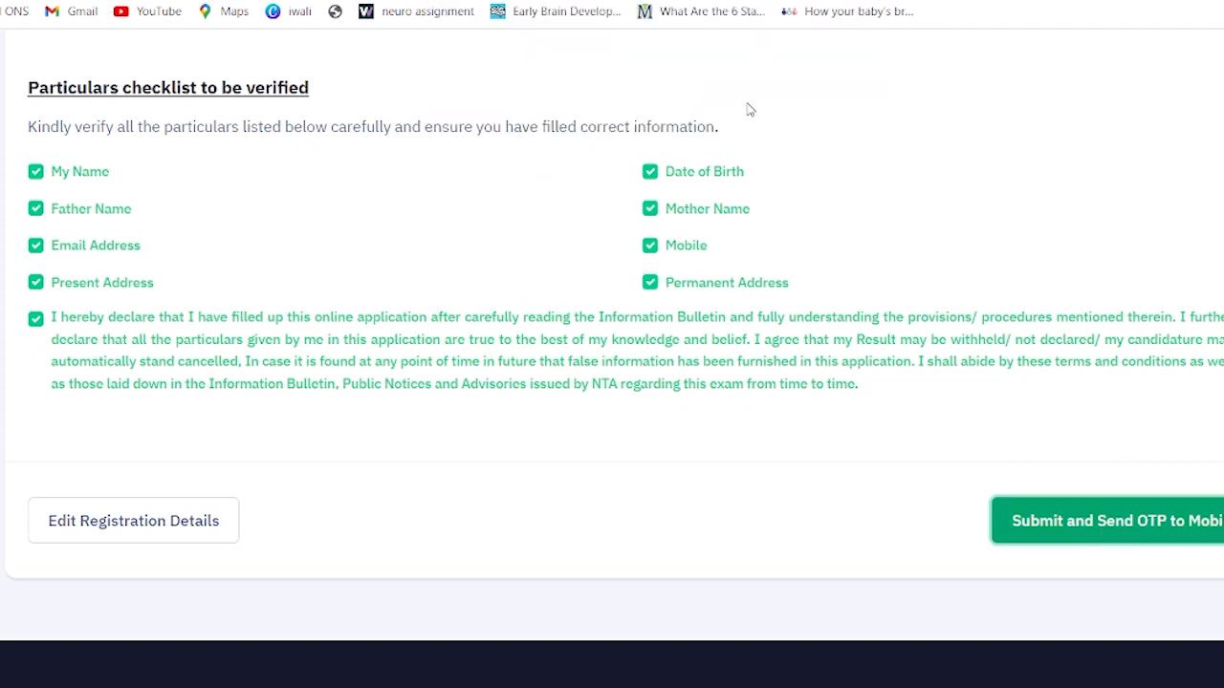
scroll(881, 308, down, 10)
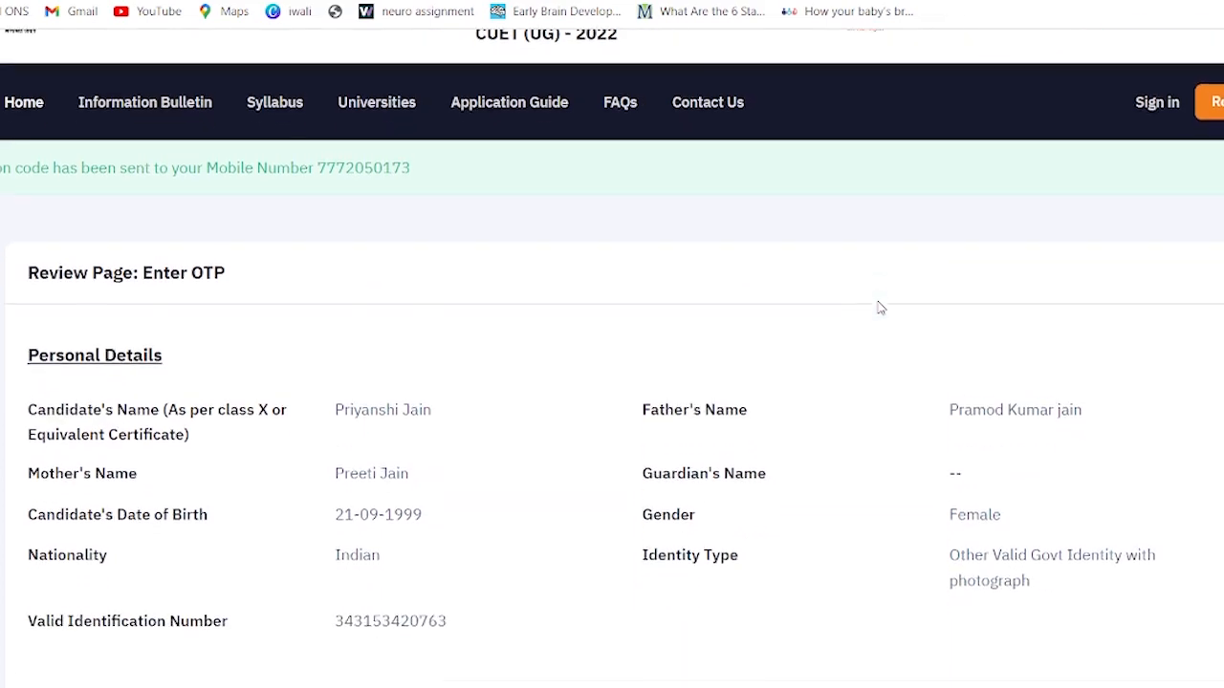
Enter the received OTP and the captcha security pin, then submit
scroll(881, 308, down, 2)
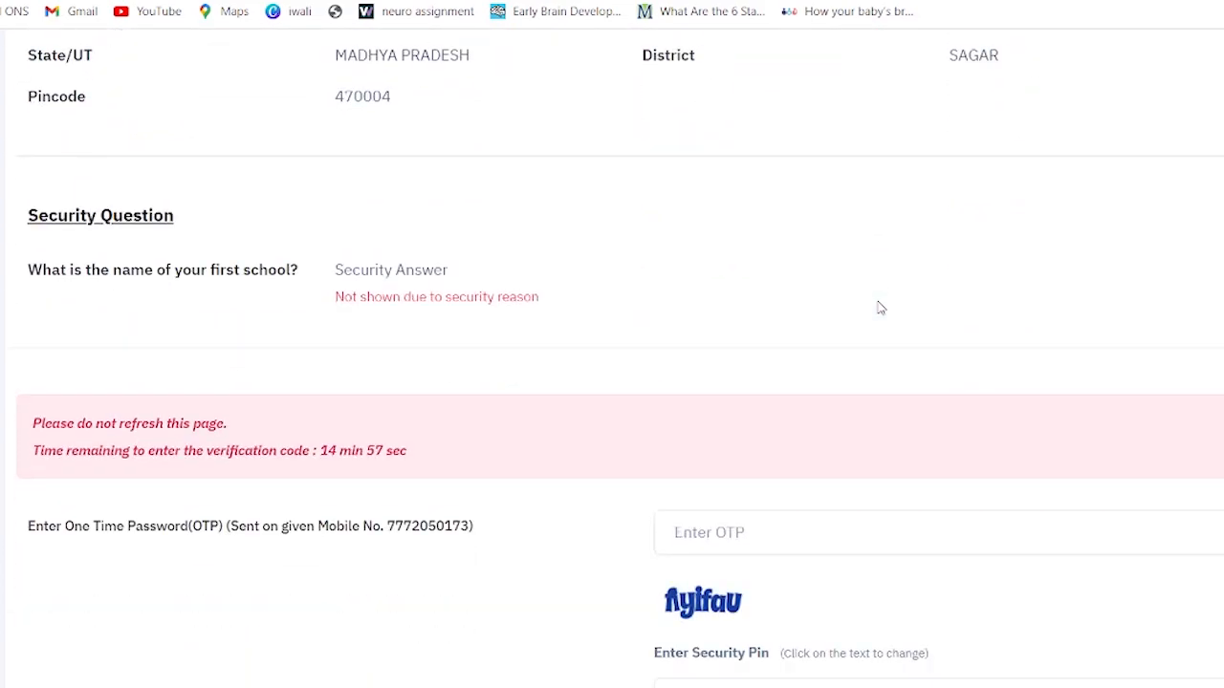
scroll(799, 568, down, 1)
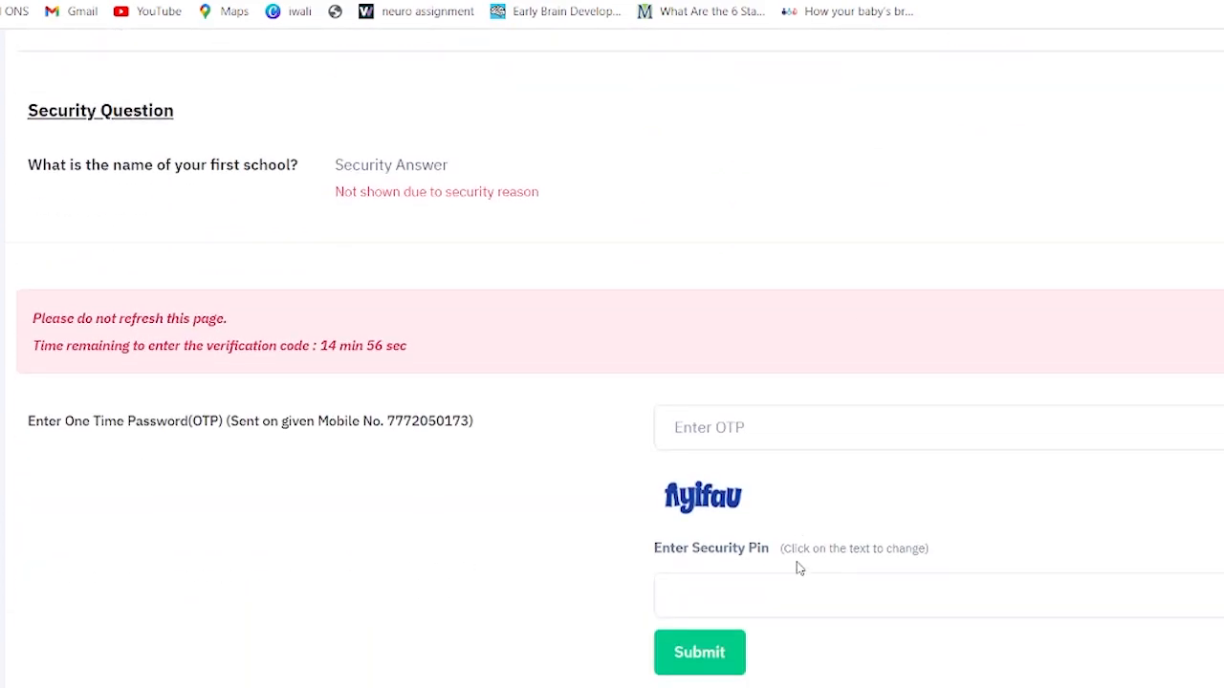
click(776, 437)
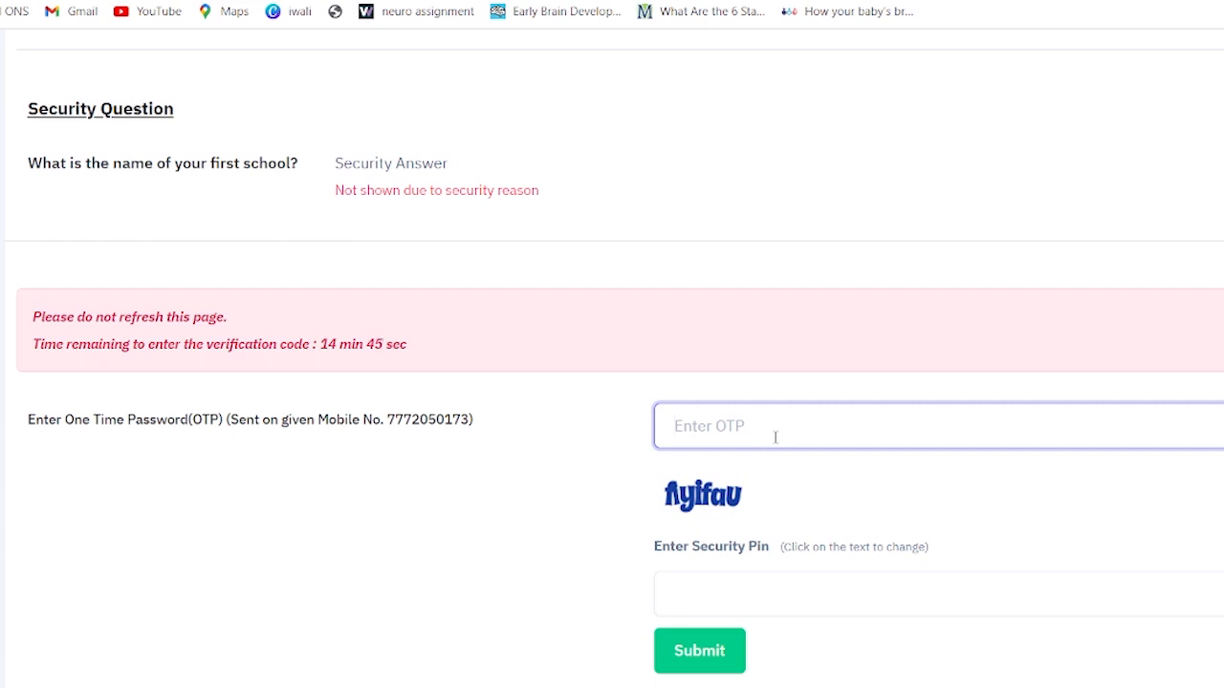
click(774, 591)
text(A)
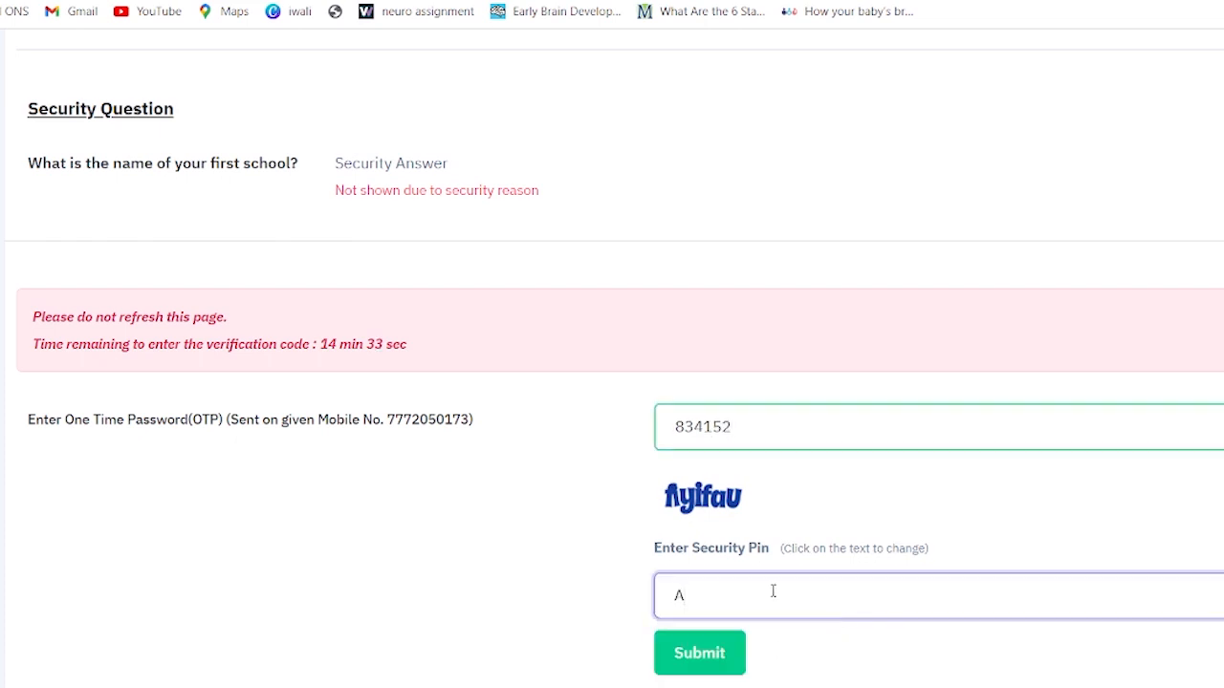
text(yifaU)
click(712, 669)
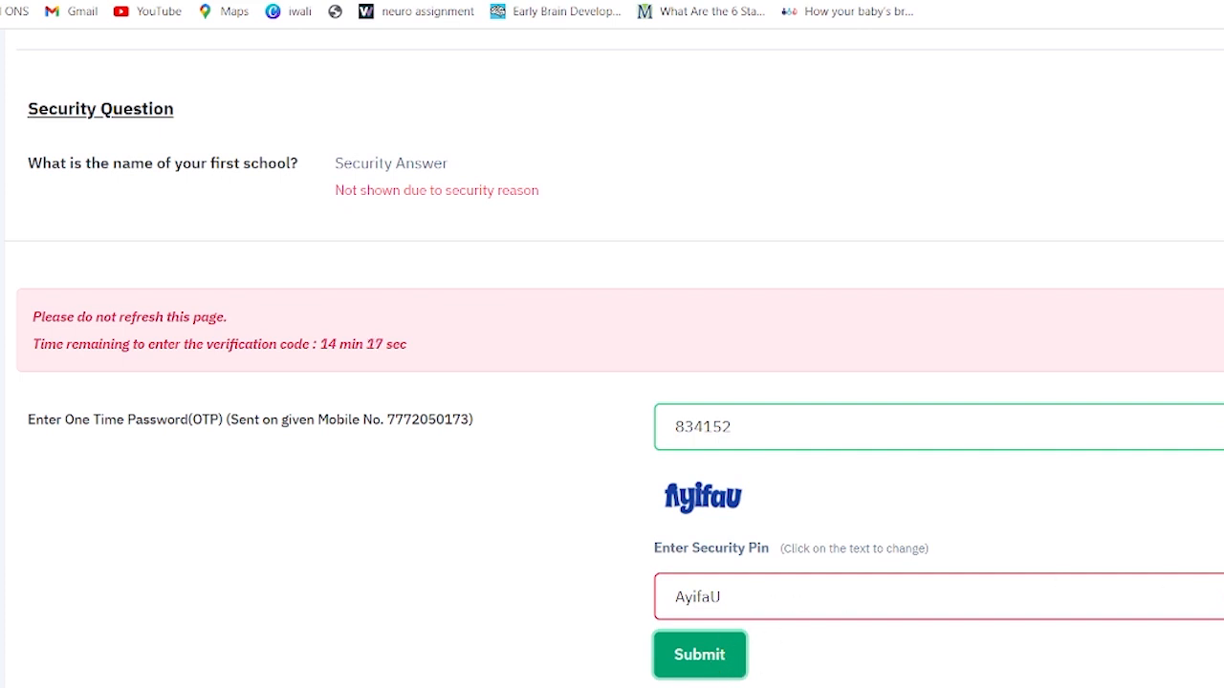
Correct the last character of the security pin and resubmit
click(721, 597)
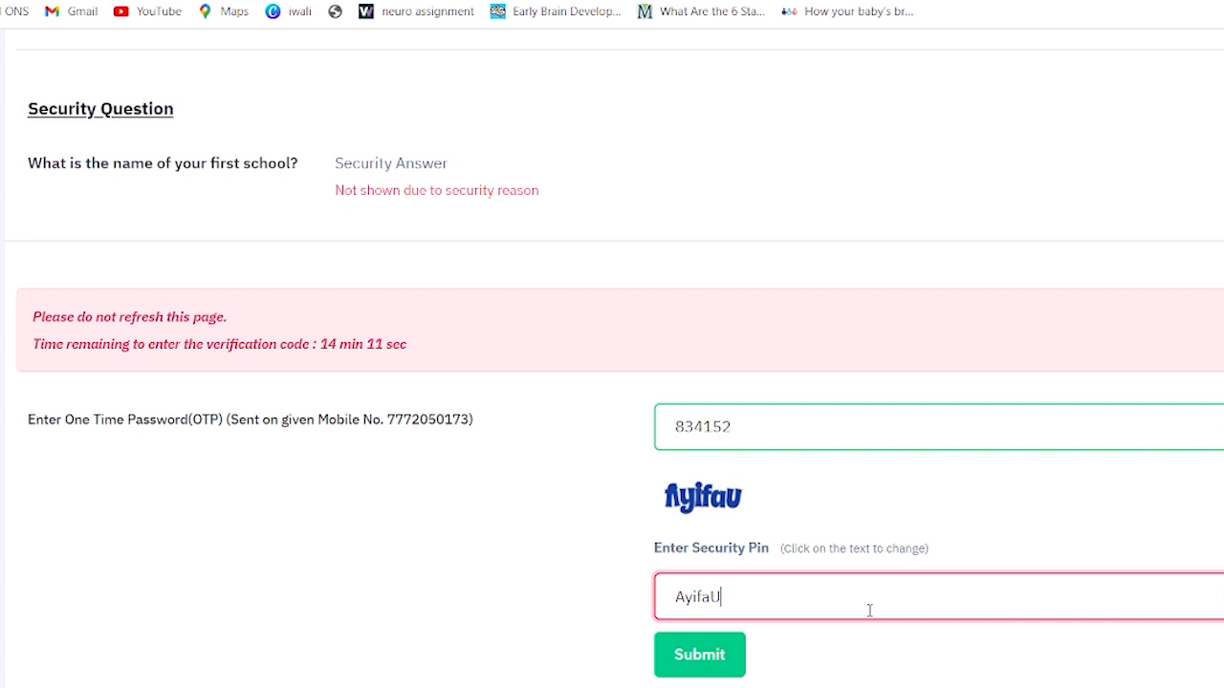
key(BackSpace)
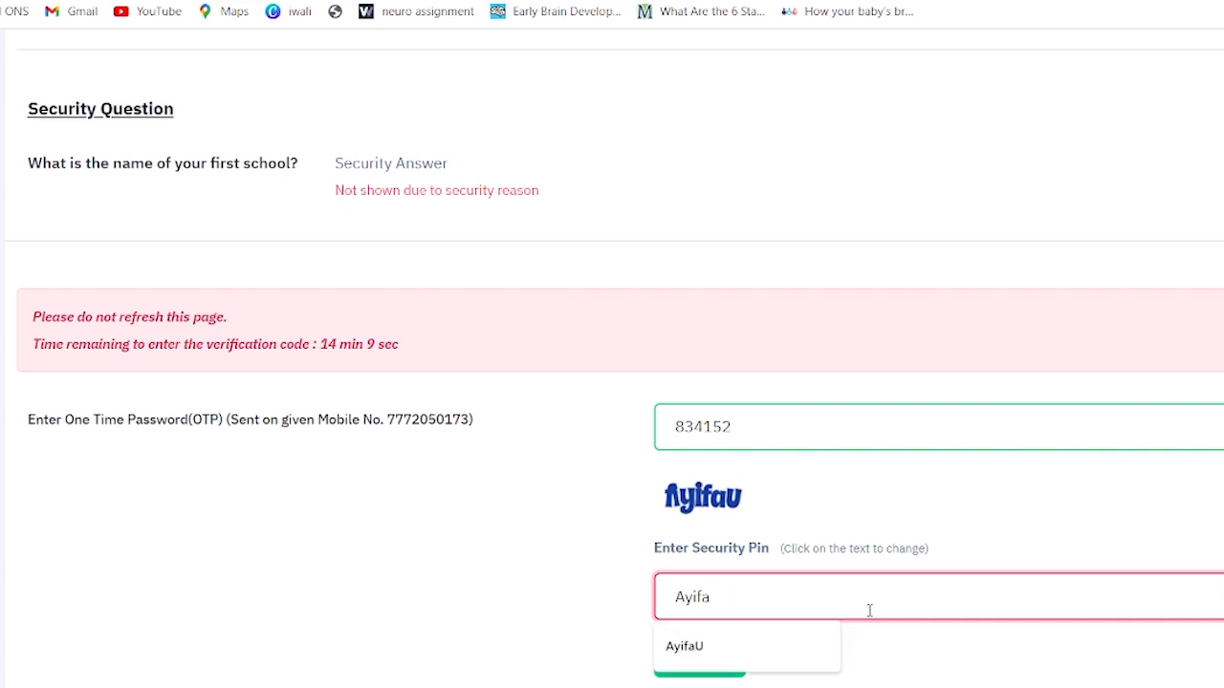
text(u)
click(918, 681)
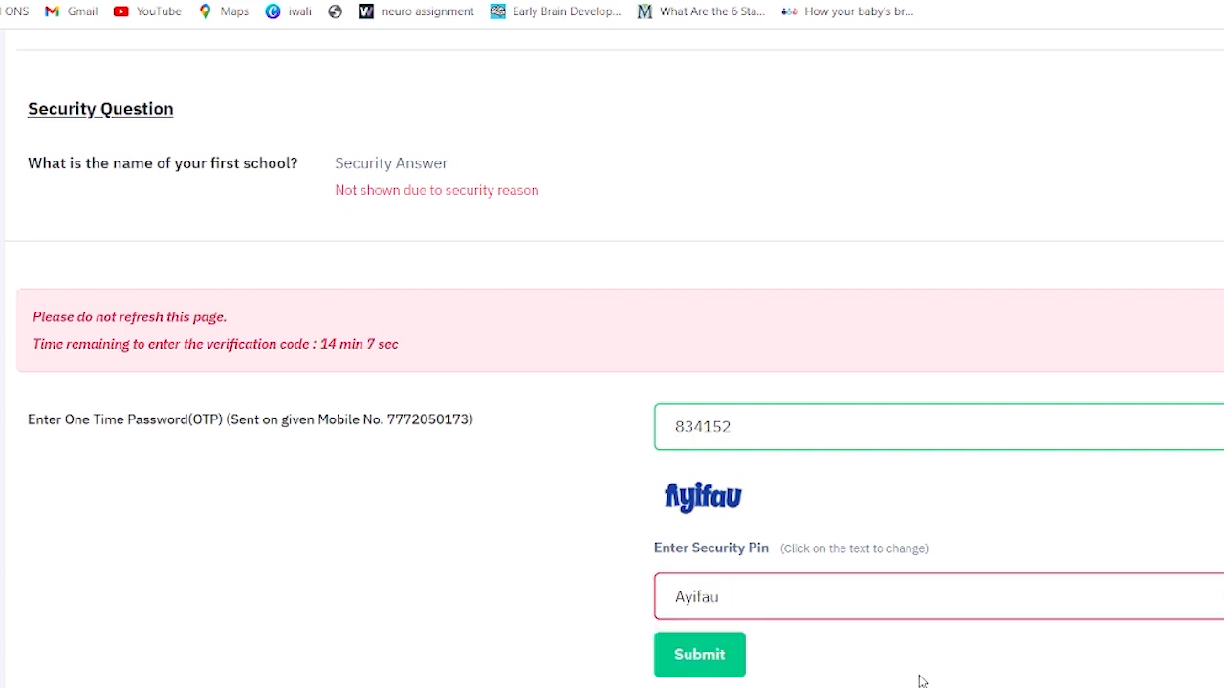
click(706, 660)
Refresh the captcha and retype the security pin to match the new image
click(1104, 615)
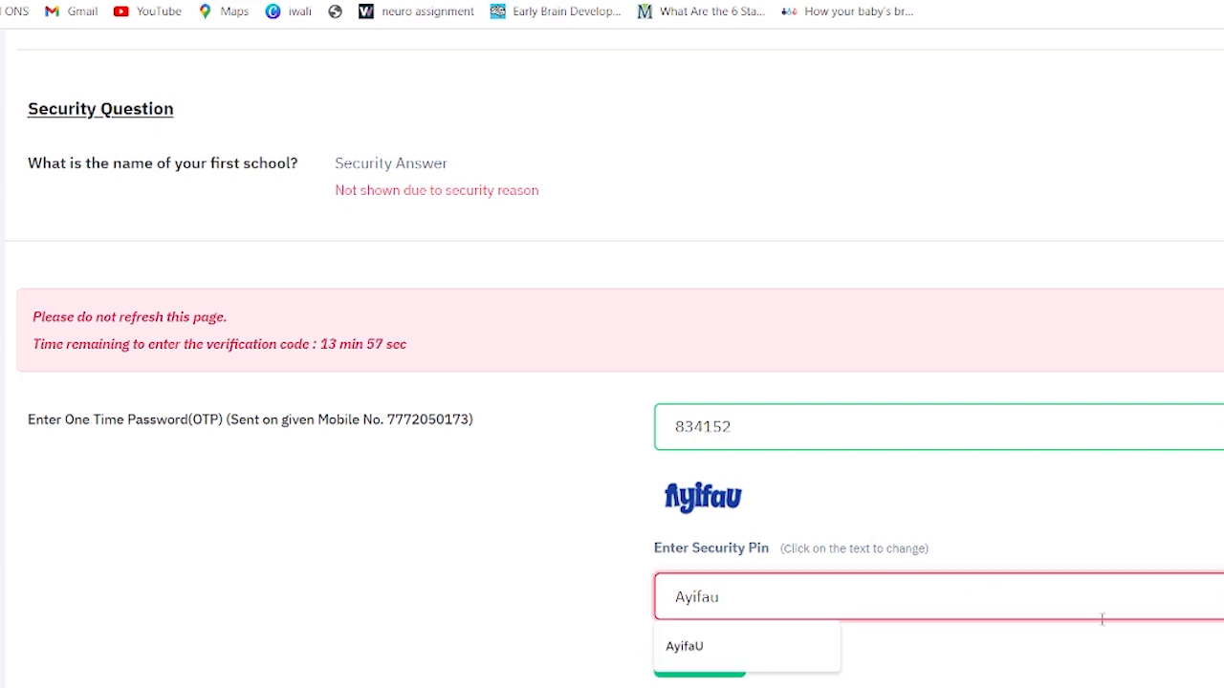
scroll(1077, 628, down, 2)
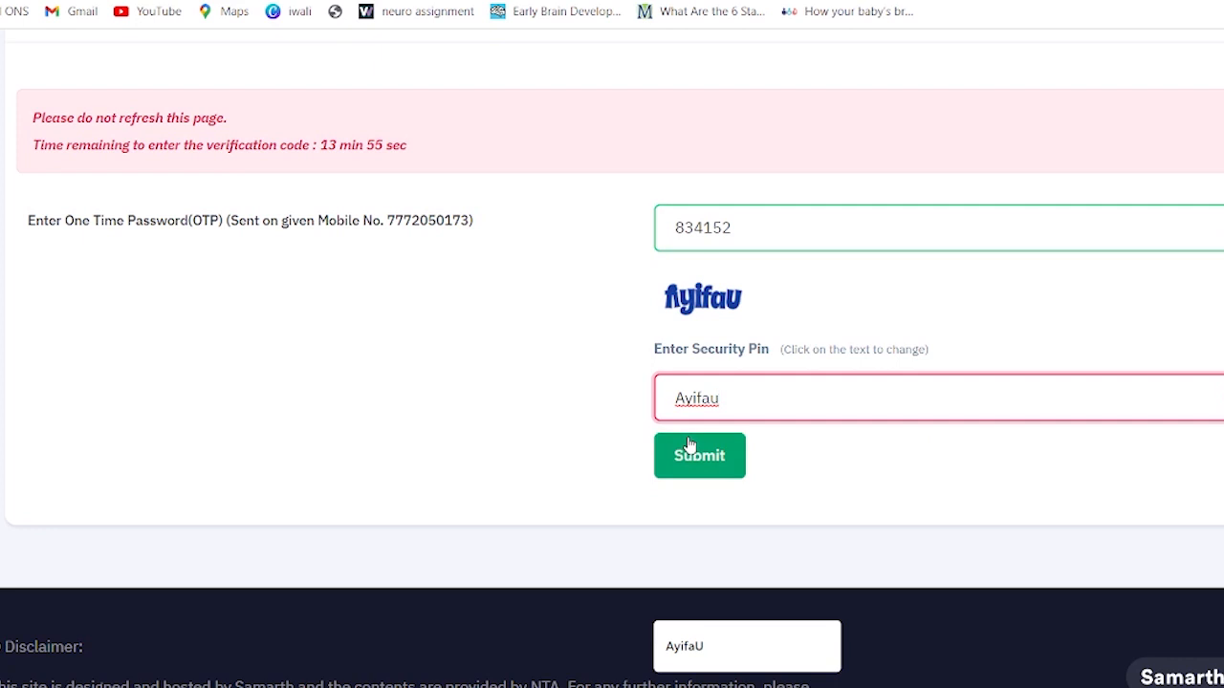
click(690, 446)
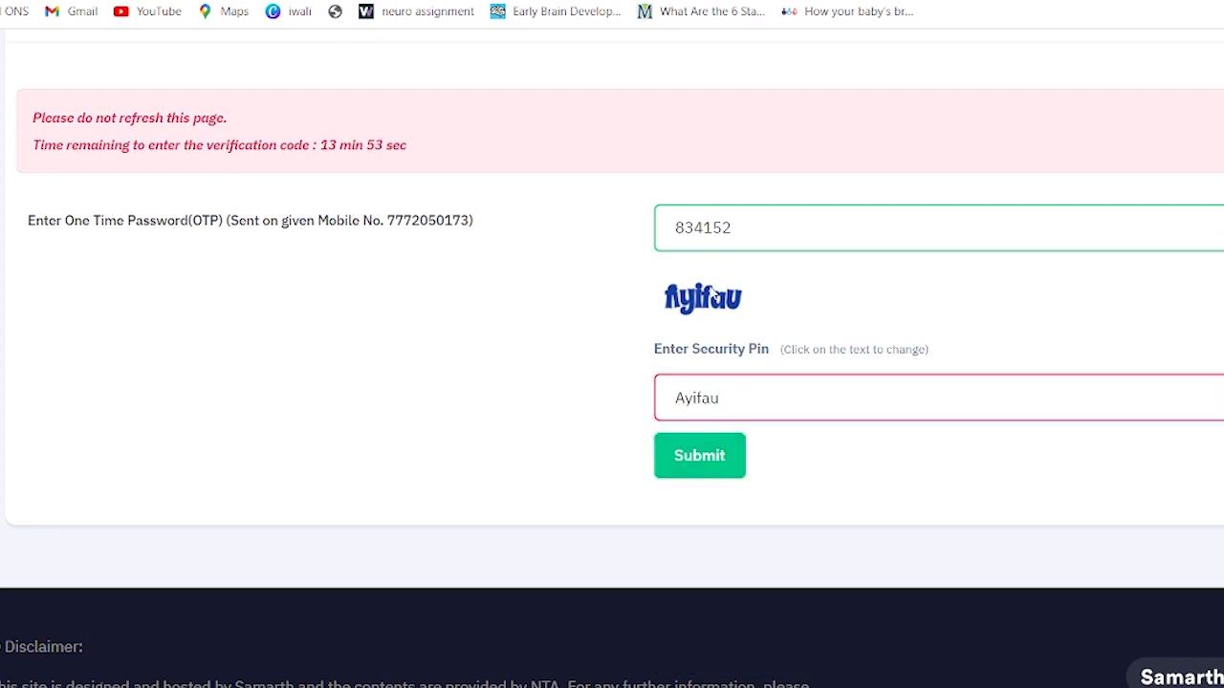
click(711, 293)
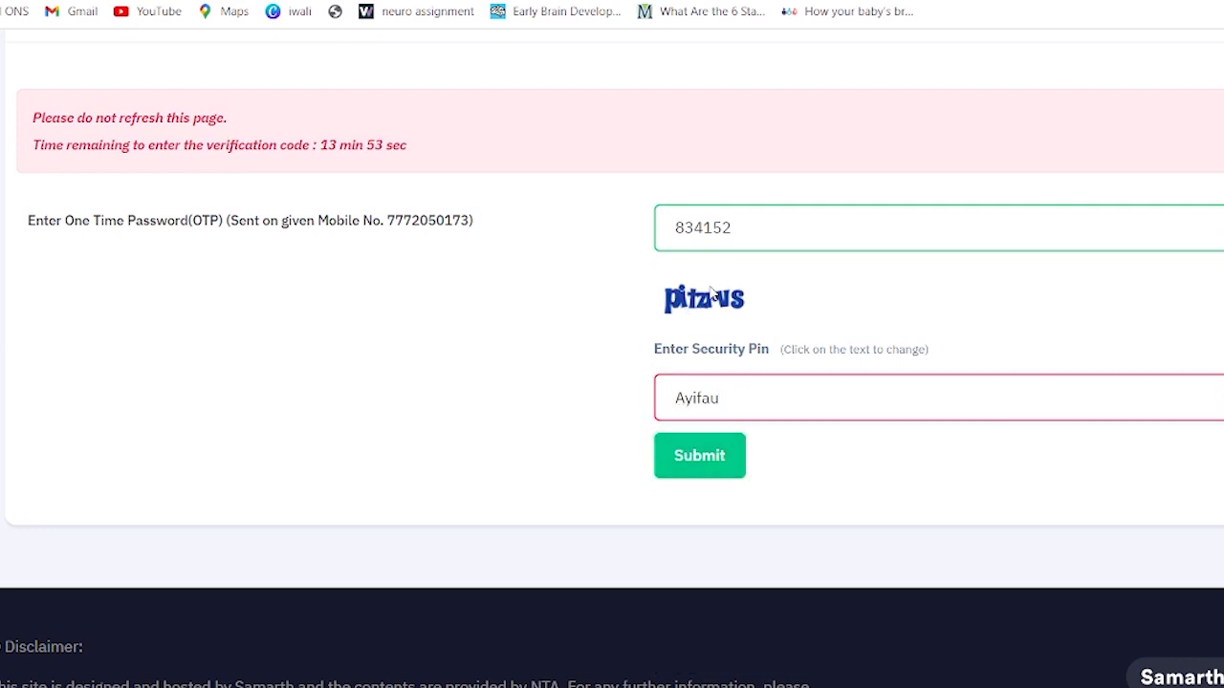
click(729, 401)
key(BackSpace)
key(BackSpace)
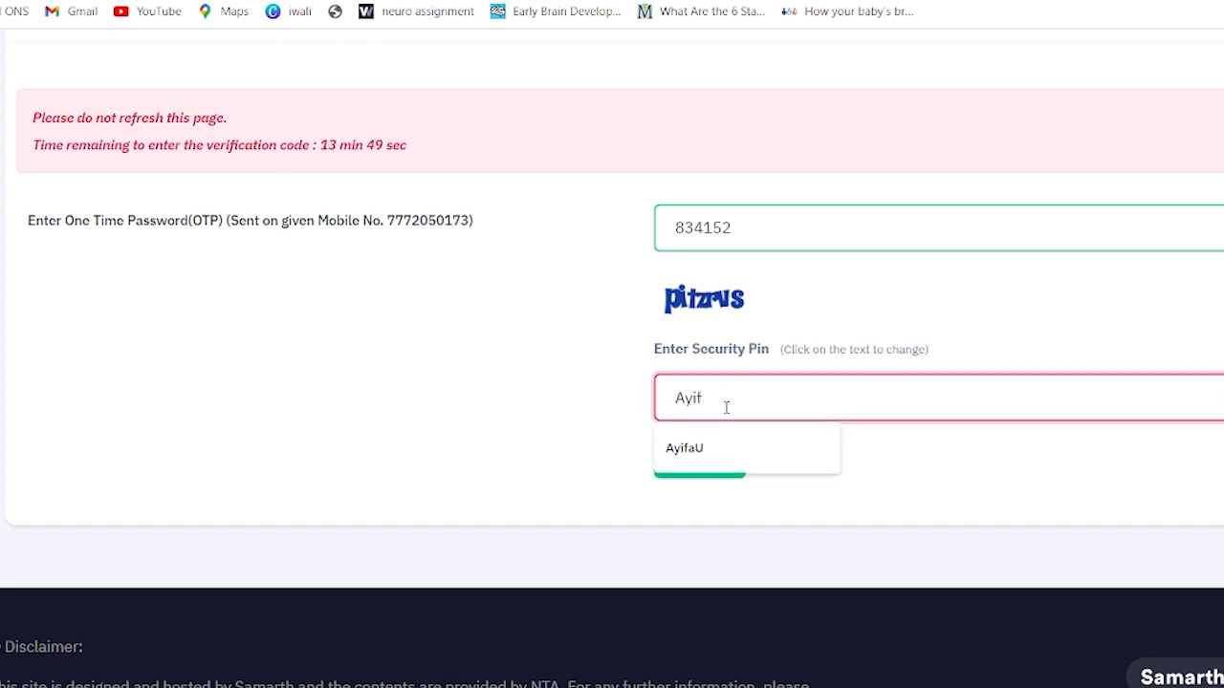
key(BackSpace)
key(BackSpace)
key(BackSpace)
key(BackSpace)
text(pi)
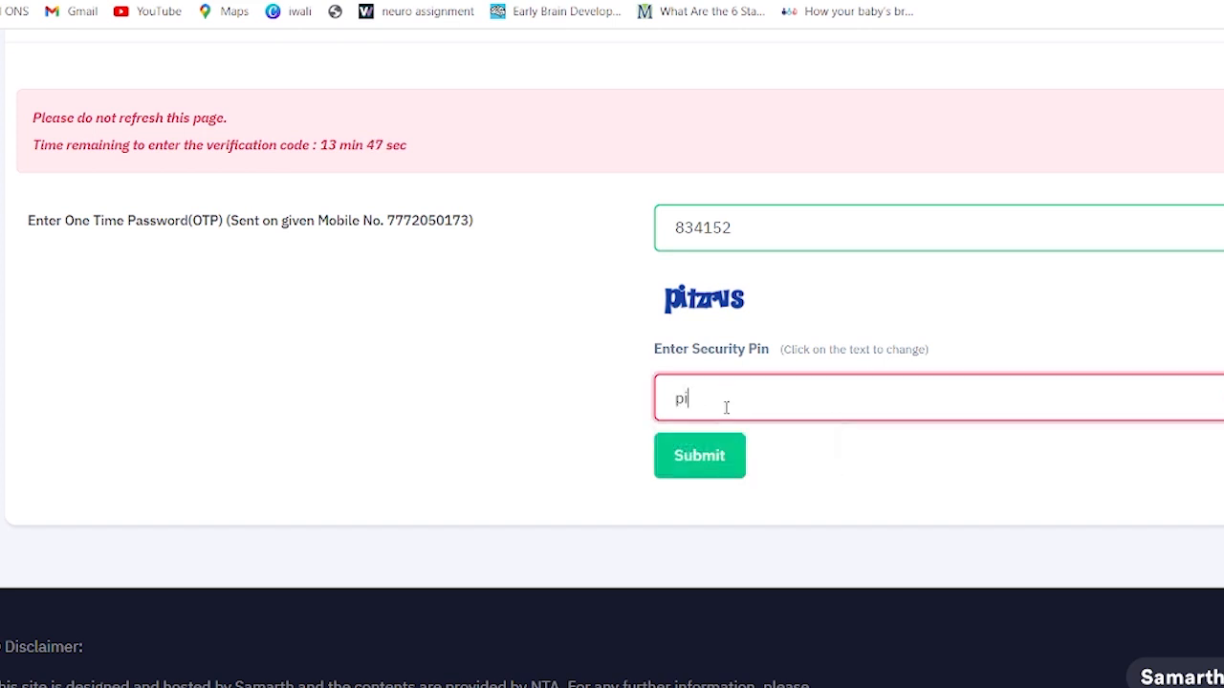
text(tzrvs)
Submit the OTP to verify the mobile number, then continue to the Application Form
click(705, 473)
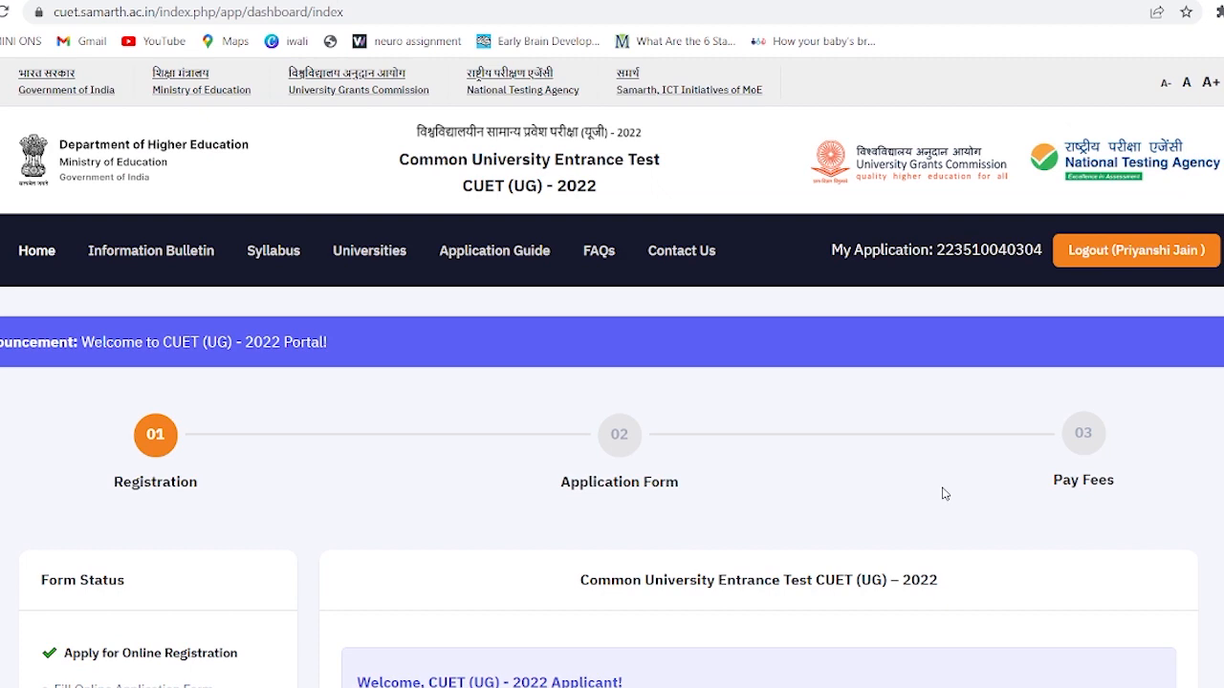
scroll(943, 493, down, 2)
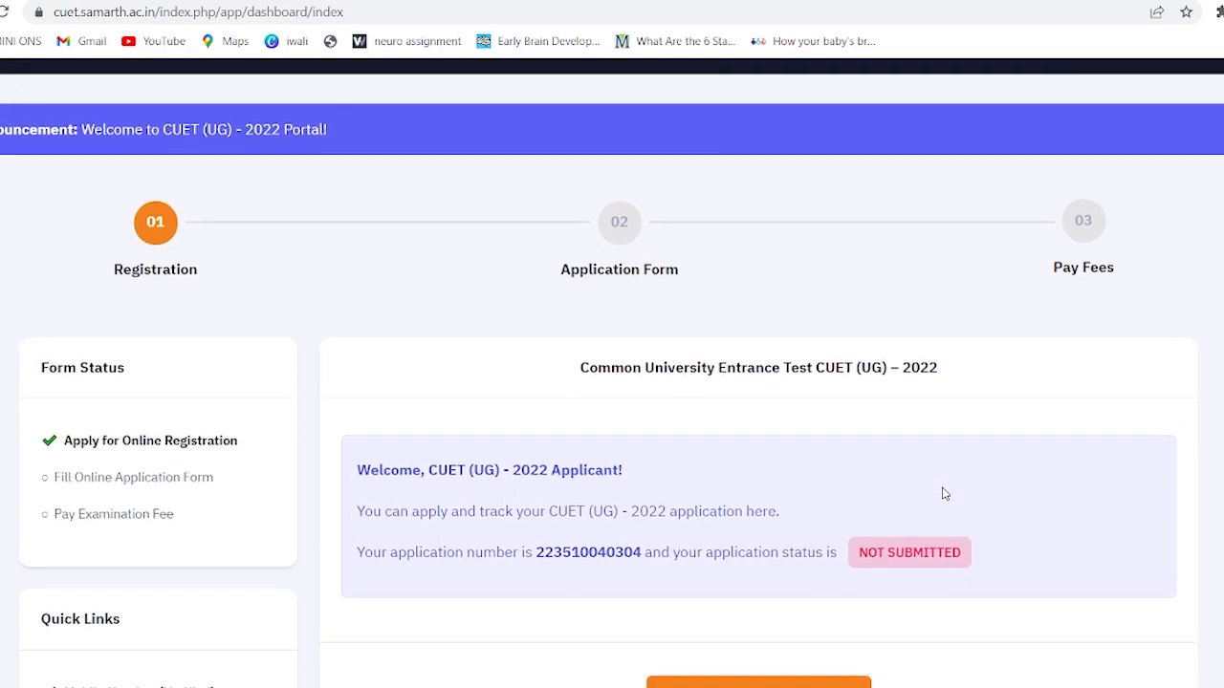
scroll(943, 493, down, 2)
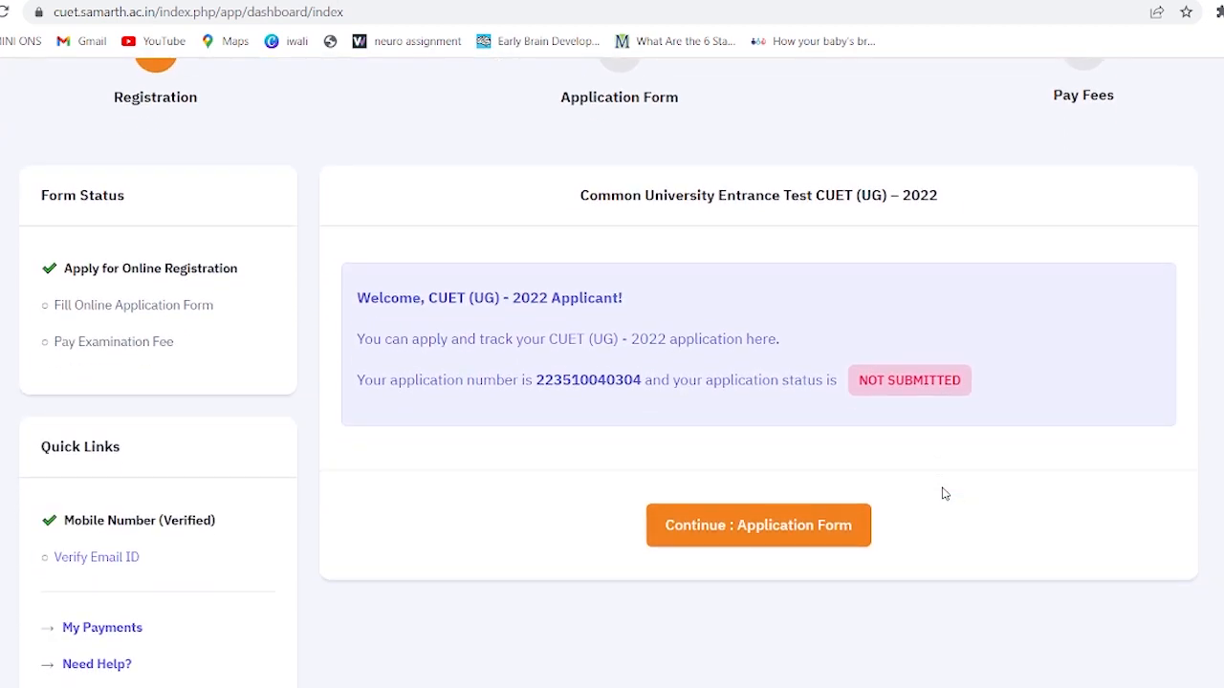
scroll(943, 493, down, 1)
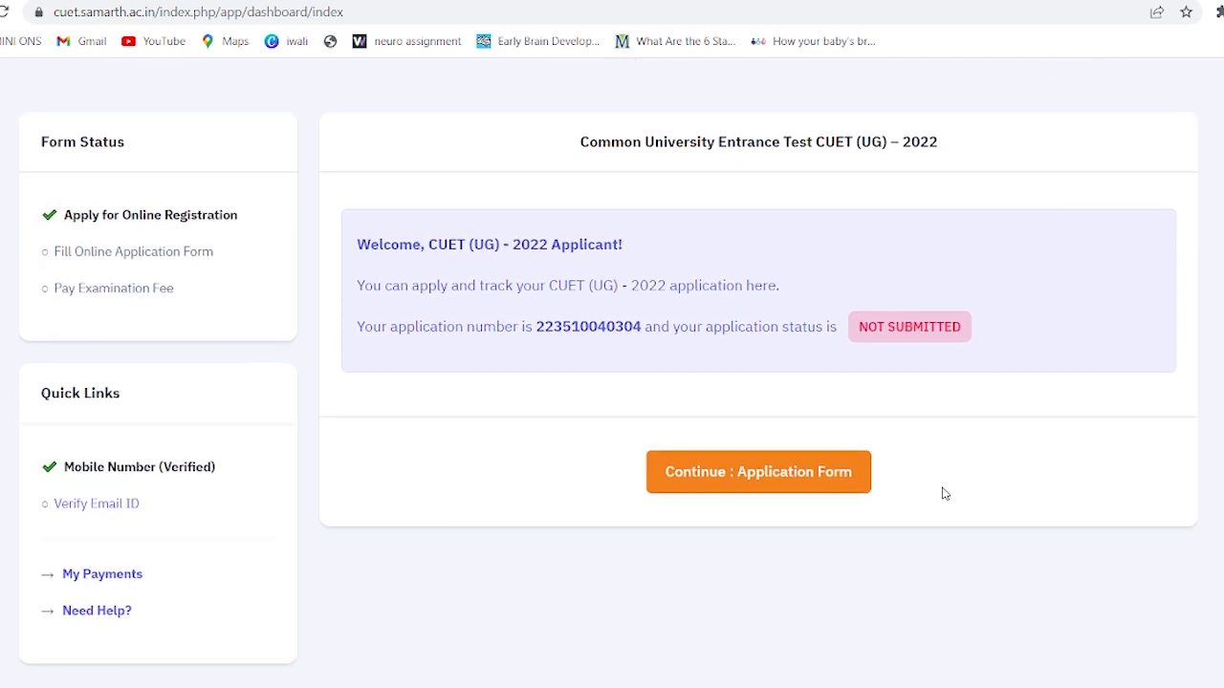
click(803, 442)
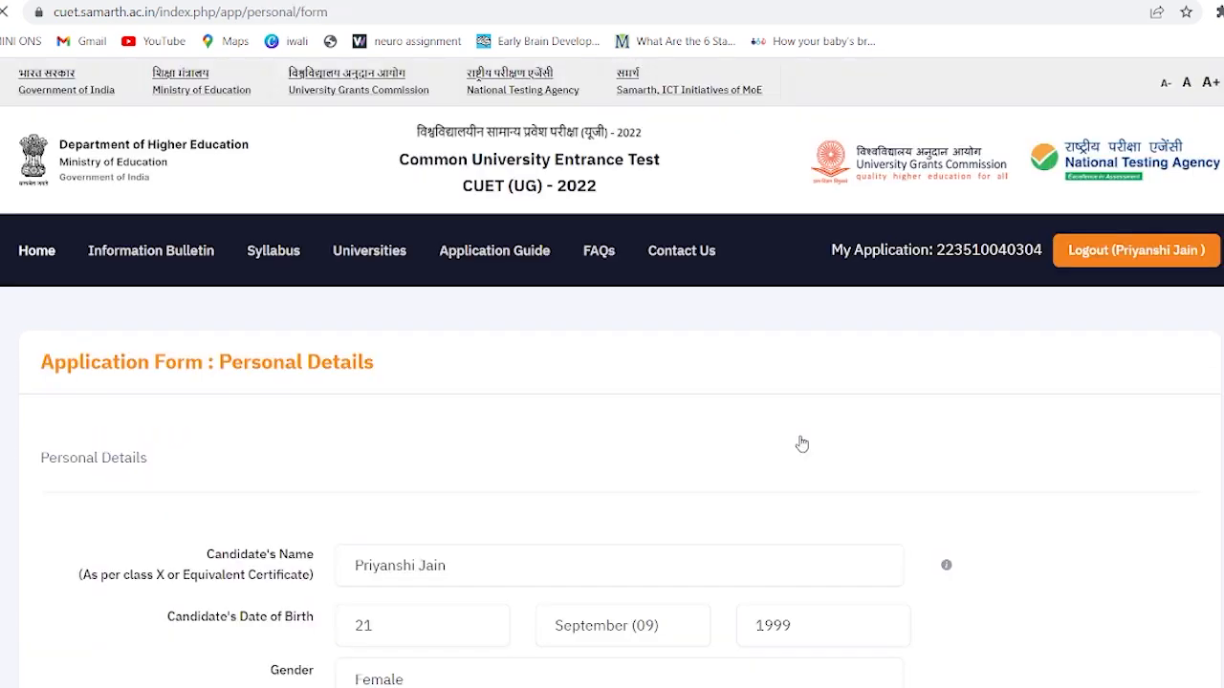
Set category to General/Unreserved and answer No to the PwBD question
scroll(802, 444, down, 3)
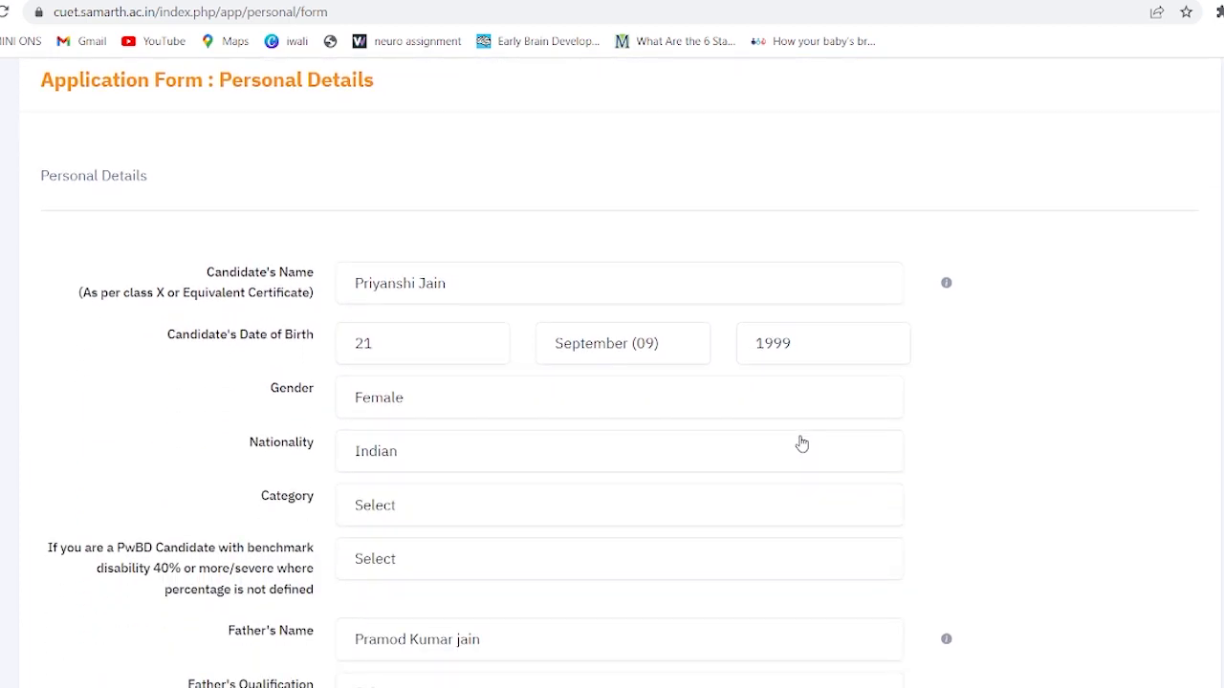
scroll(802, 444, down, 5)
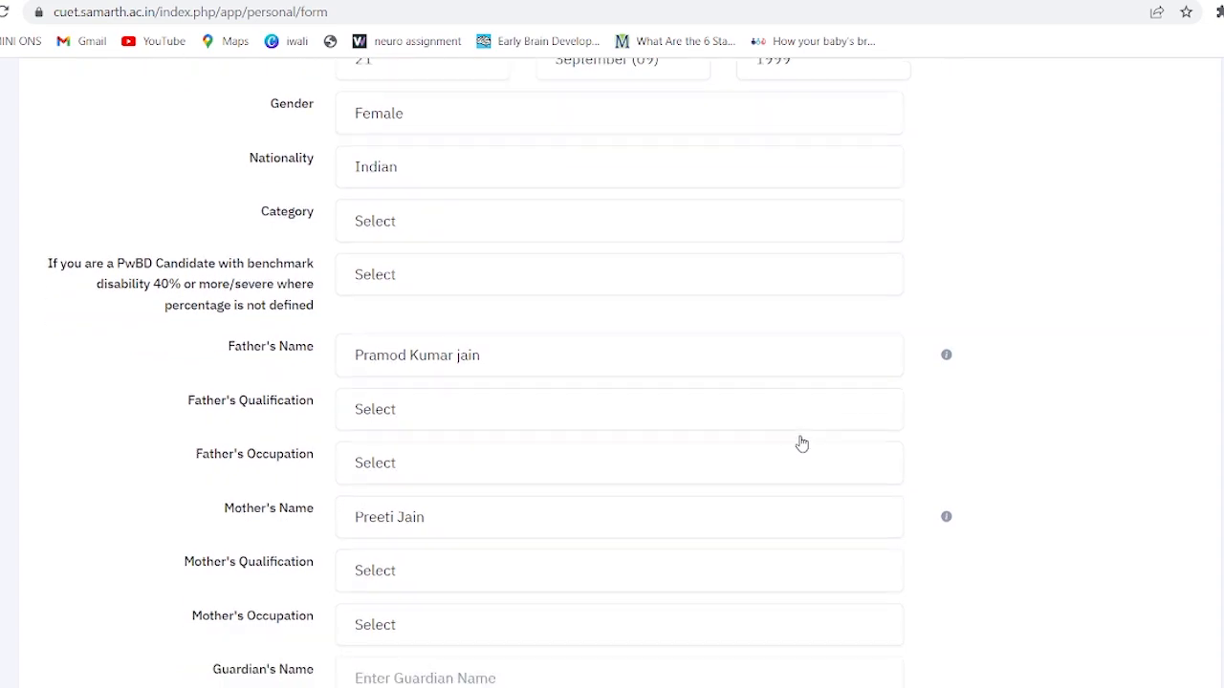
scroll(802, 444, up, 1)
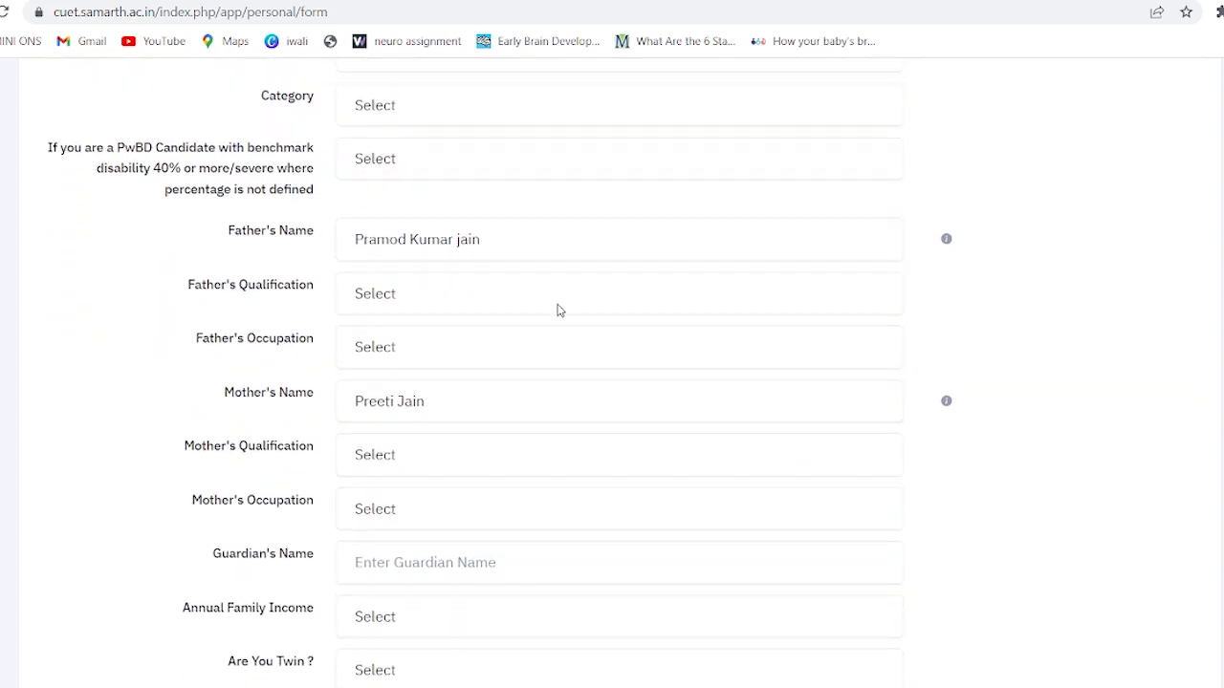
scroll(560, 310, up, 2)
scroll(560, 309, up, 1)
click(497, 348)
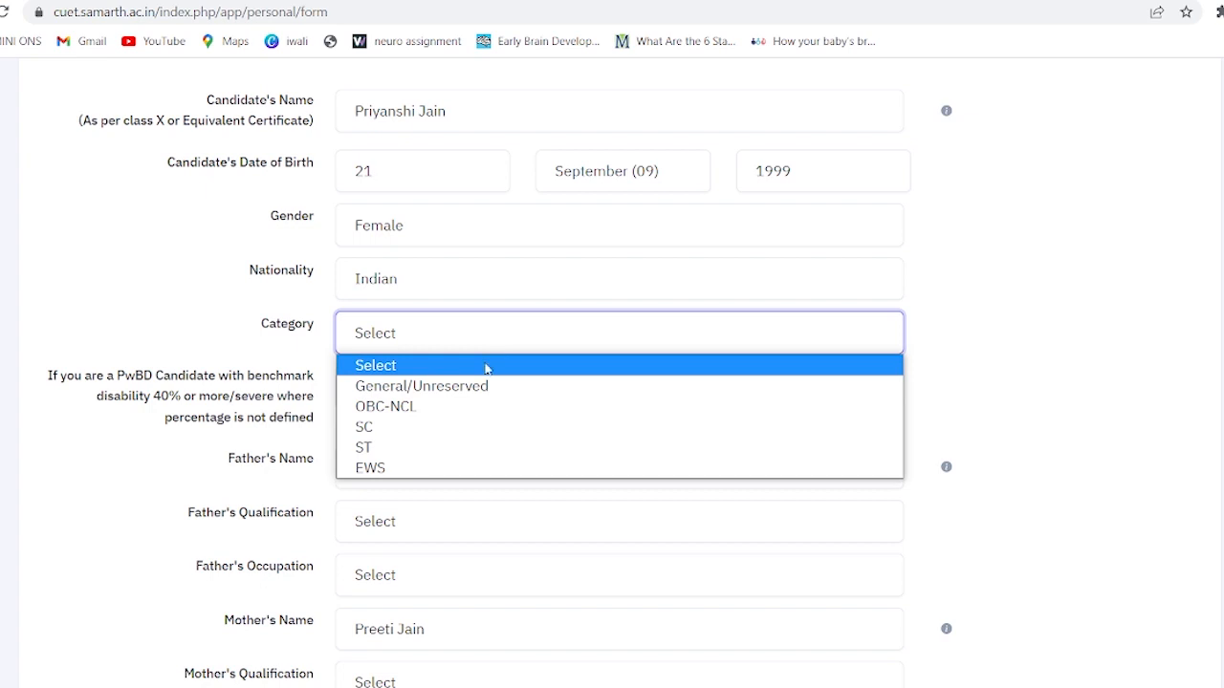
click(476, 396)
click(473, 398)
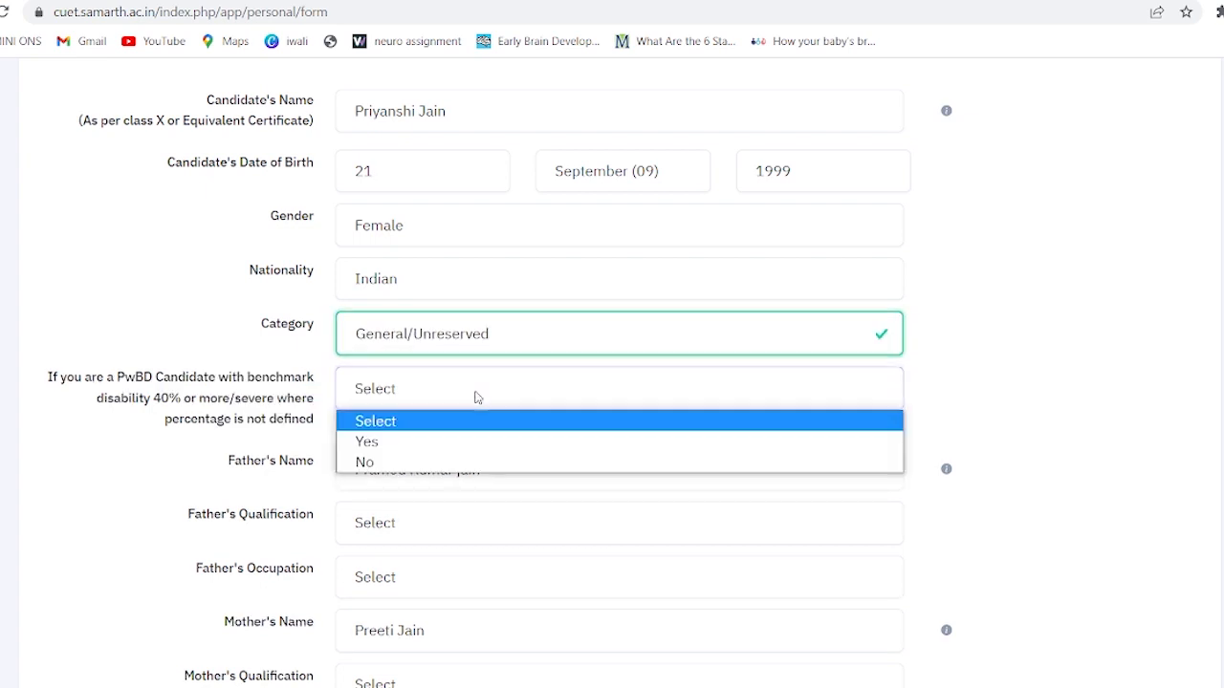
click(432, 462)
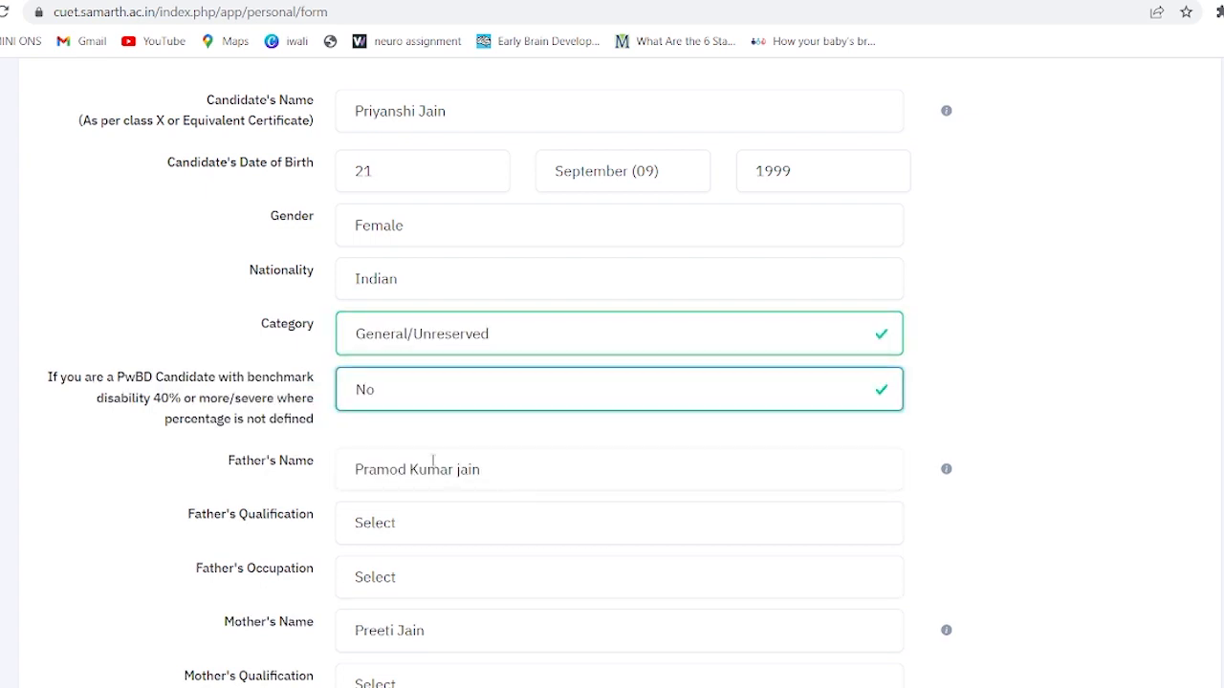
Set both parents' qualification to Graduate; father's occupation Agriculture, mother's Not Applicable
scroll(433, 463, down, 3)
click(442, 403)
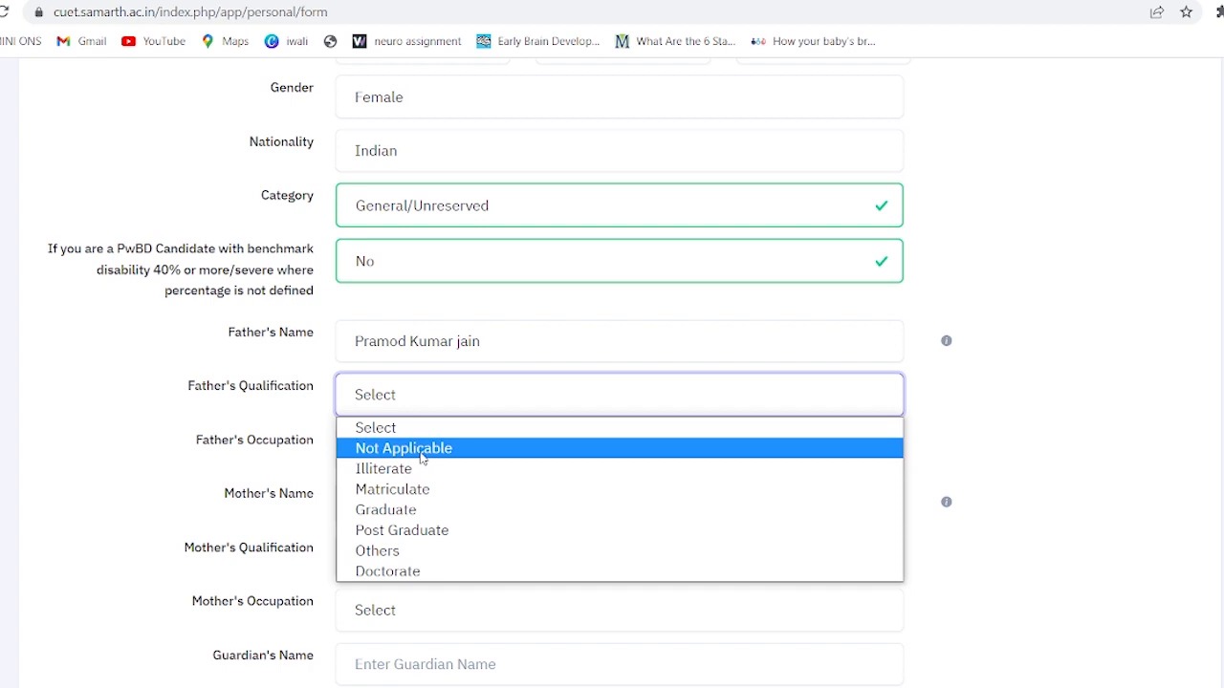
click(417, 521)
click(423, 455)
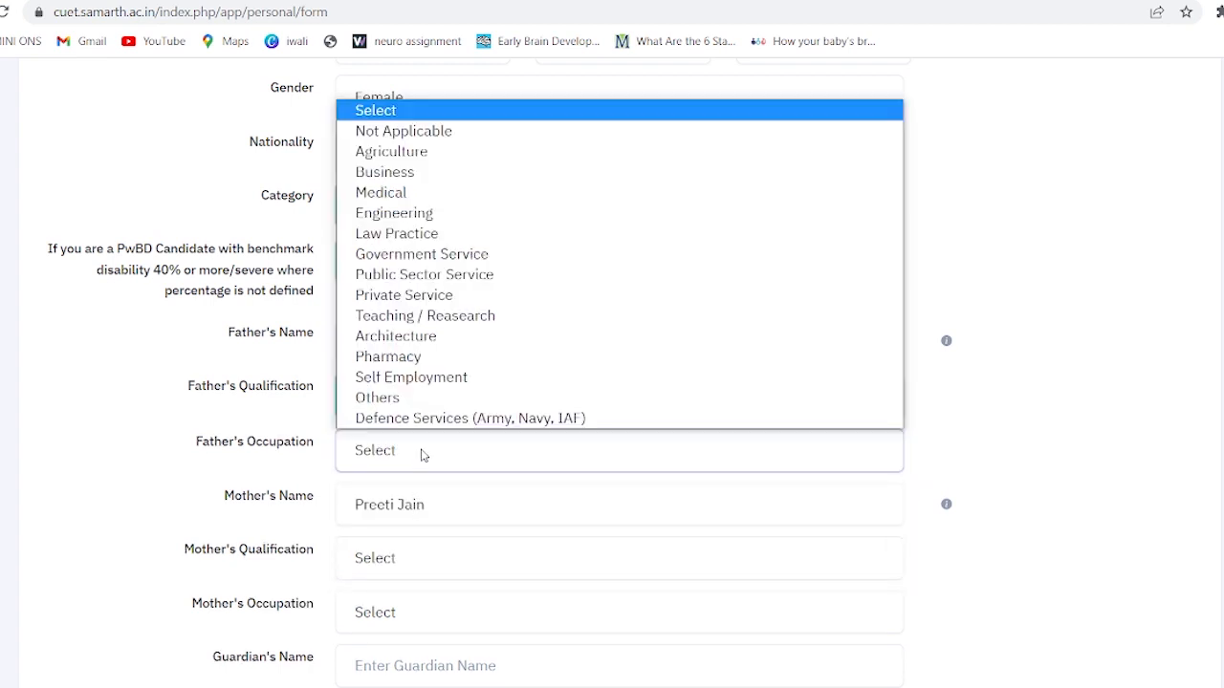
click(391, 161)
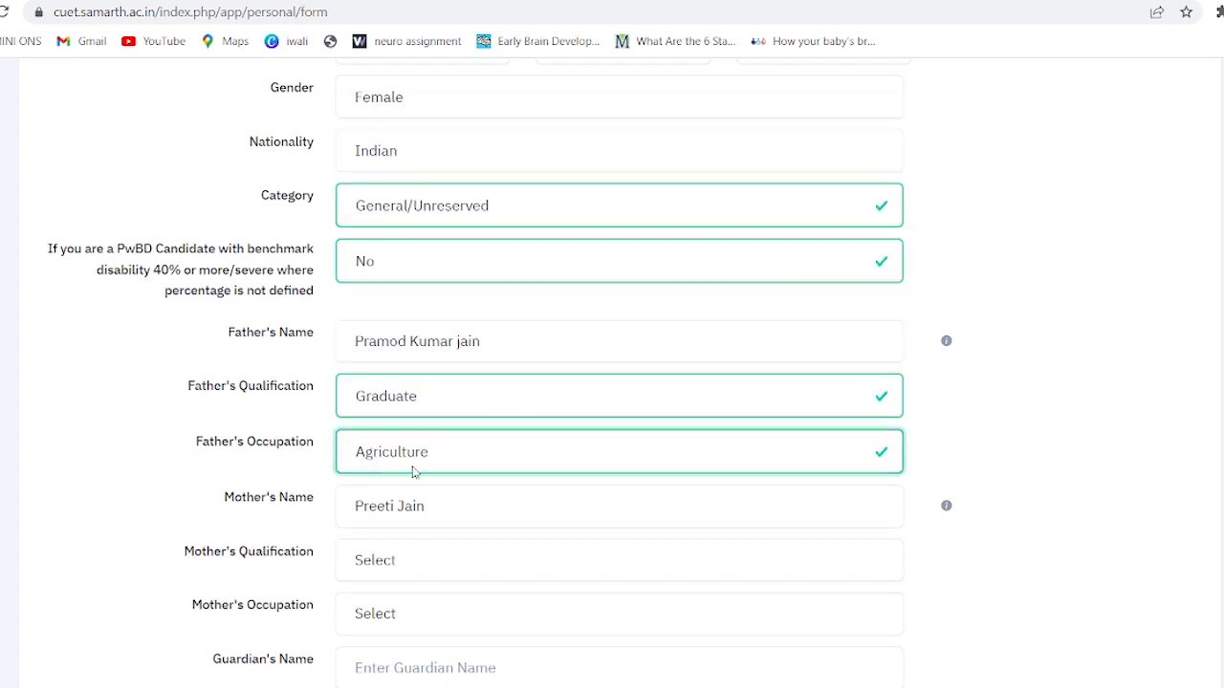
scroll(411, 473, down, 1)
click(413, 483)
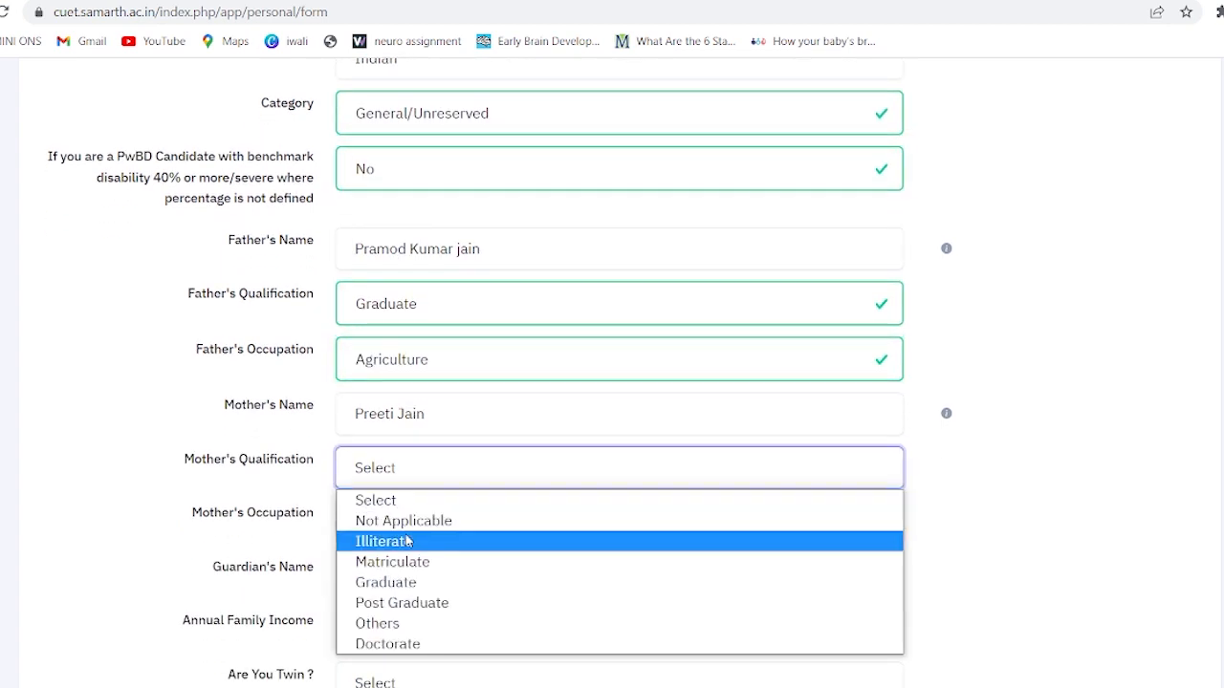
click(403, 582)
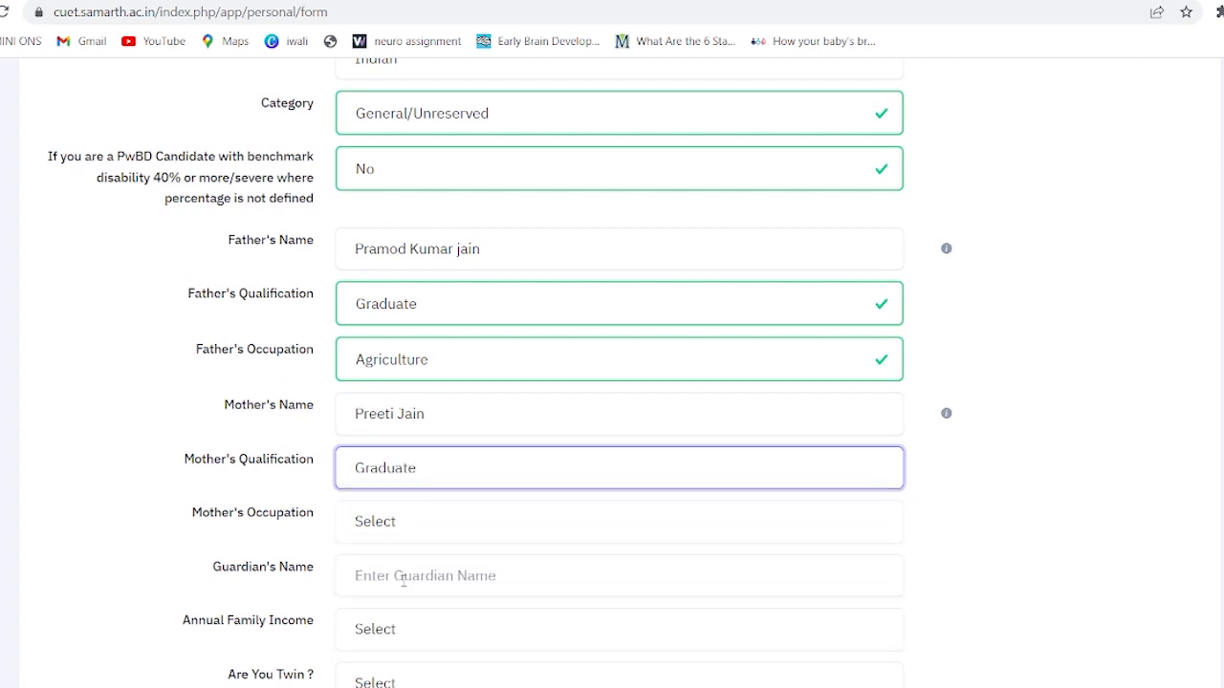
click(402, 534)
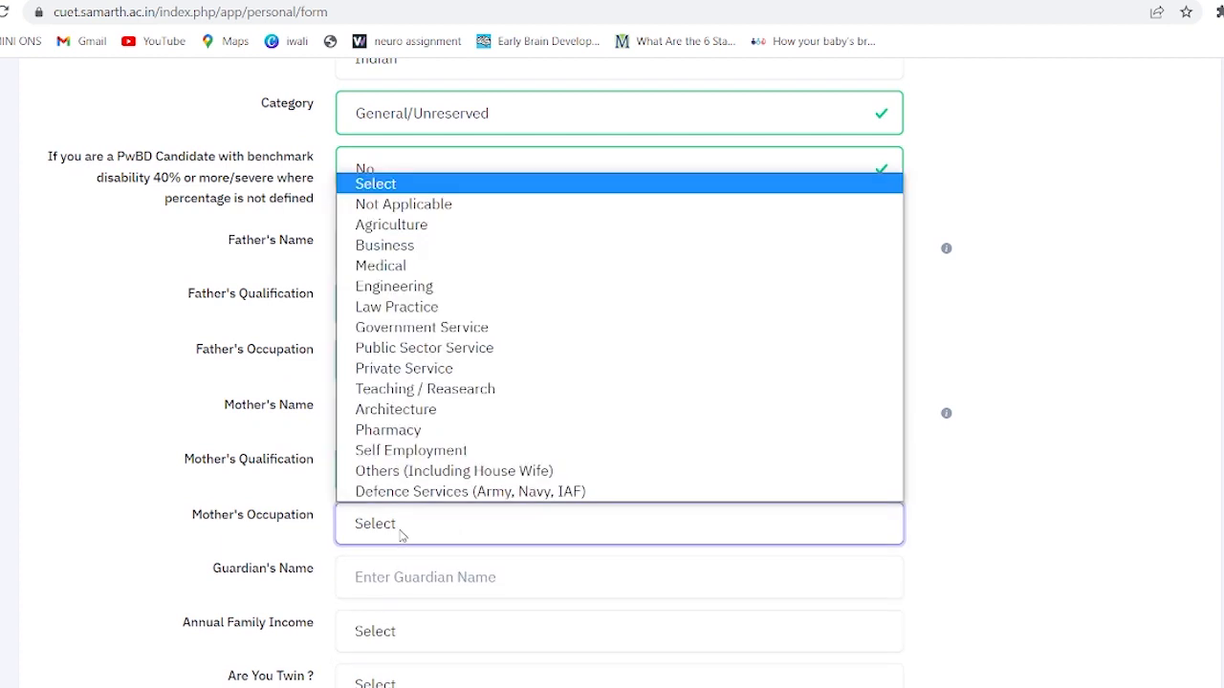
click(405, 212)
scroll(415, 459, down, 2)
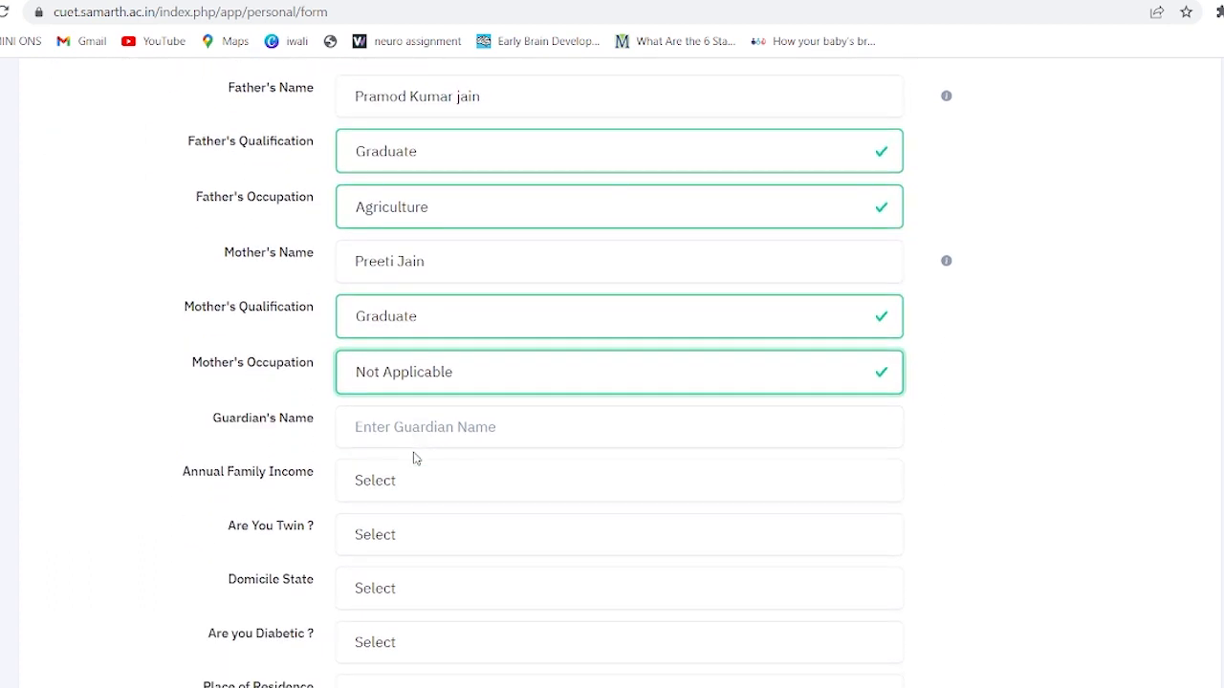
Set family income to UPTO 100000, twin to No, and domicile state to MADHYA PRADESH
click(404, 497)
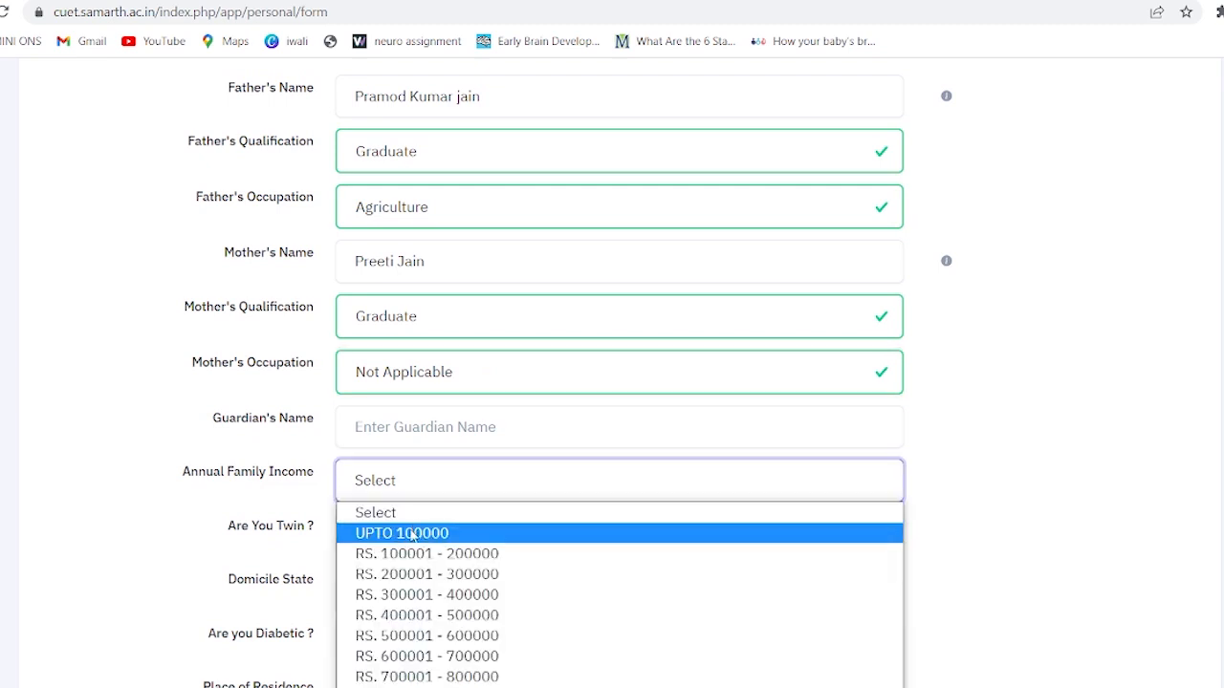
click(412, 534)
scroll(411, 516, down, 1)
click(411, 478)
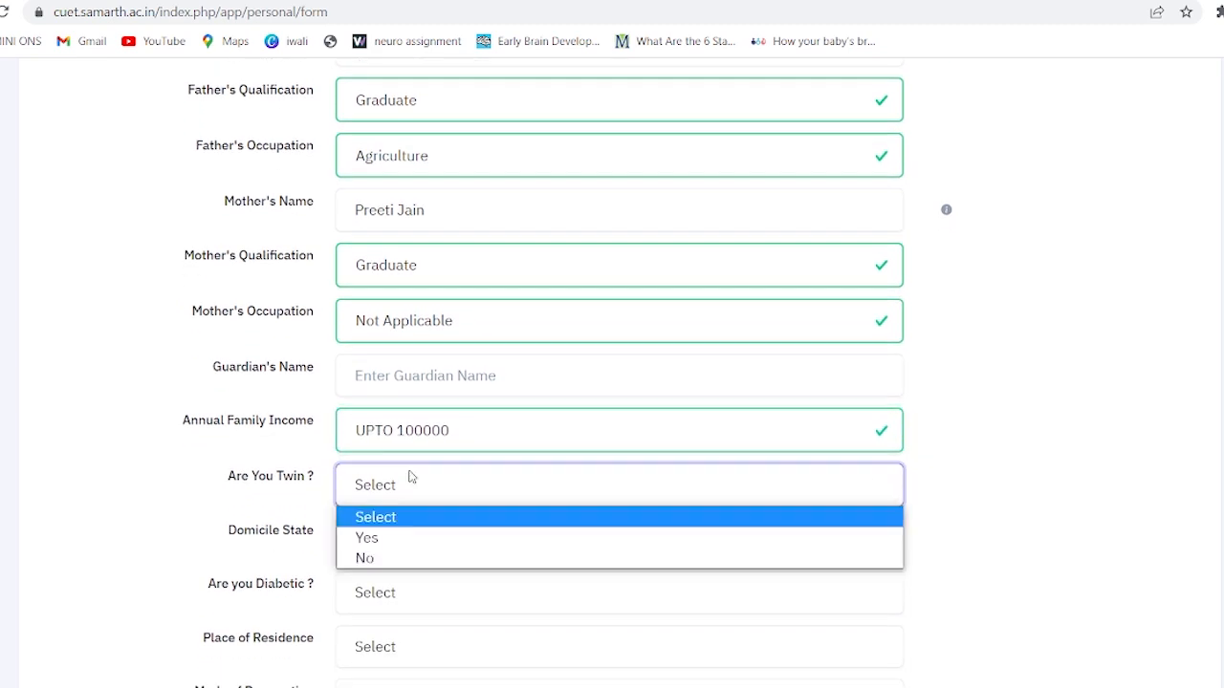
click(391, 557)
scroll(392, 556, down, 1)
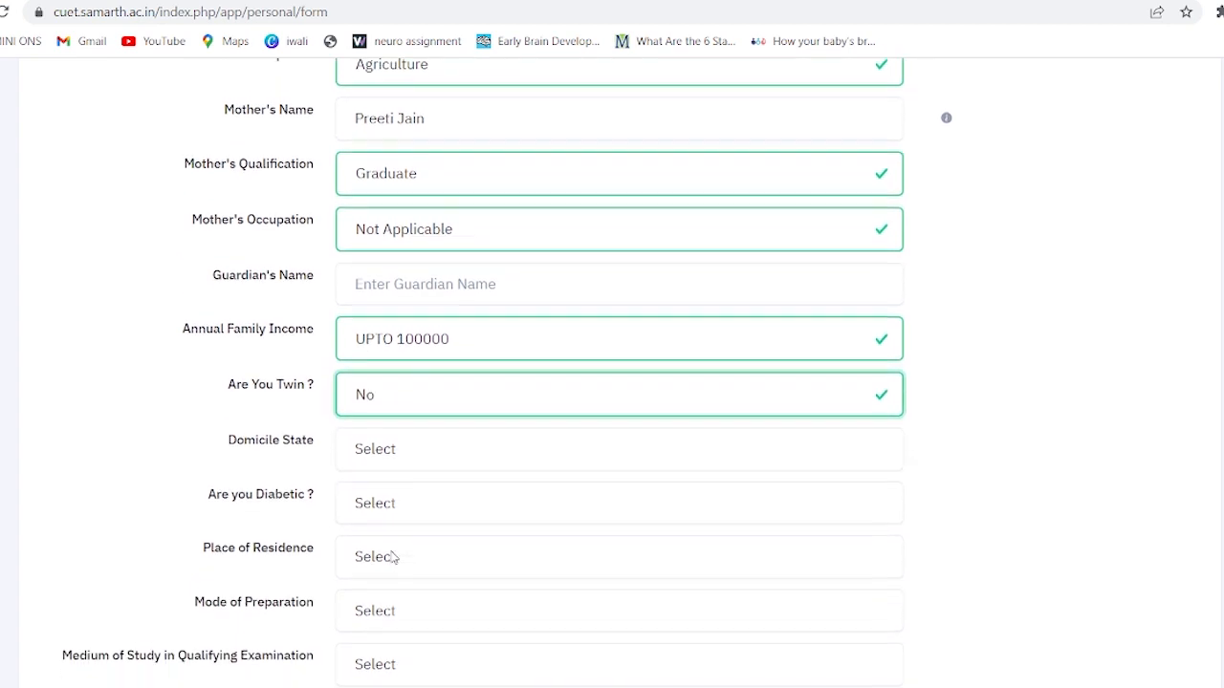
click(395, 457)
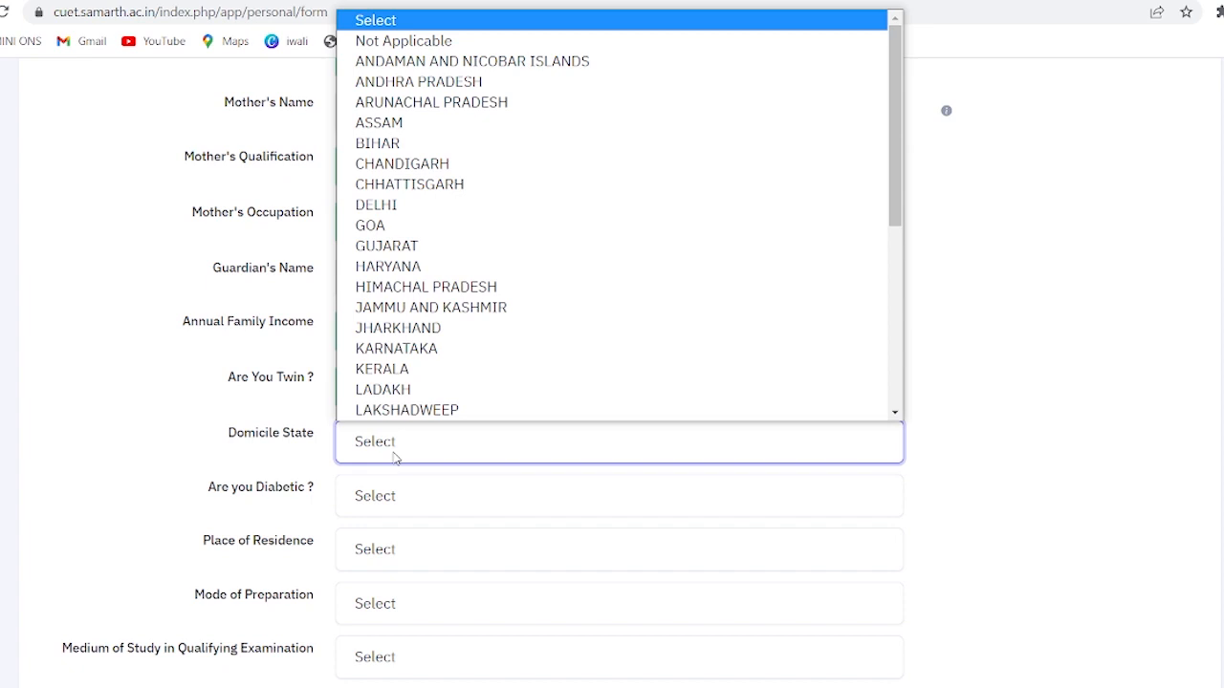
scroll(413, 375, down, 2)
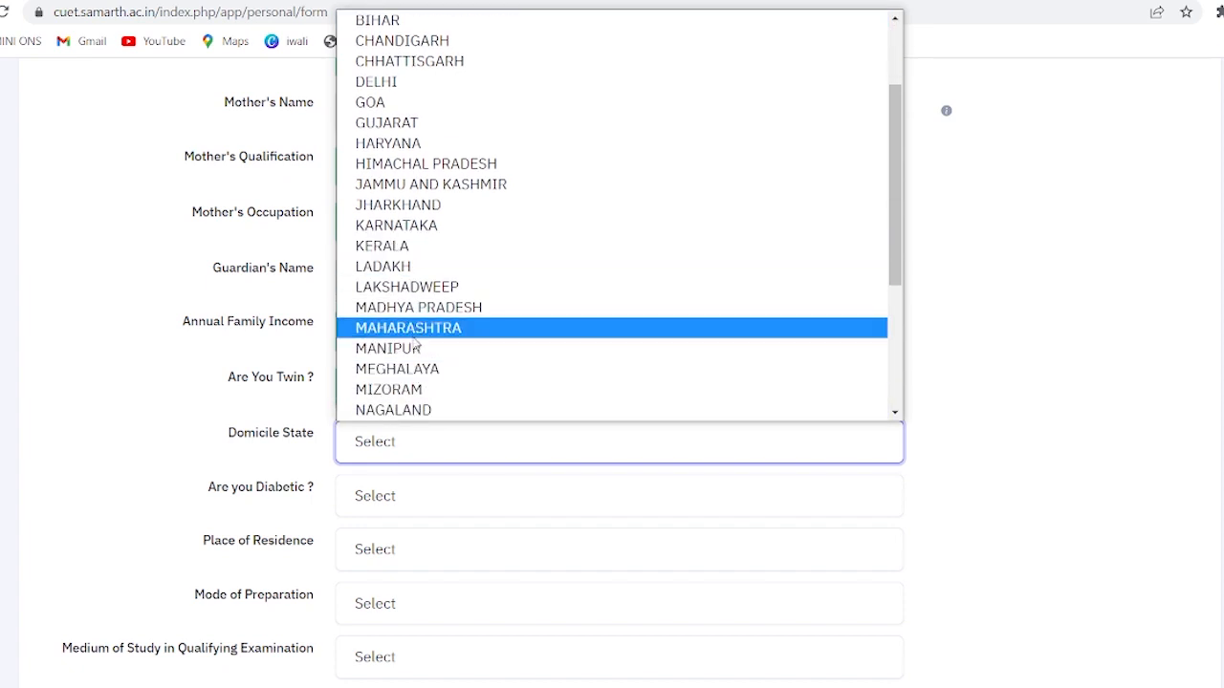
click(417, 308)
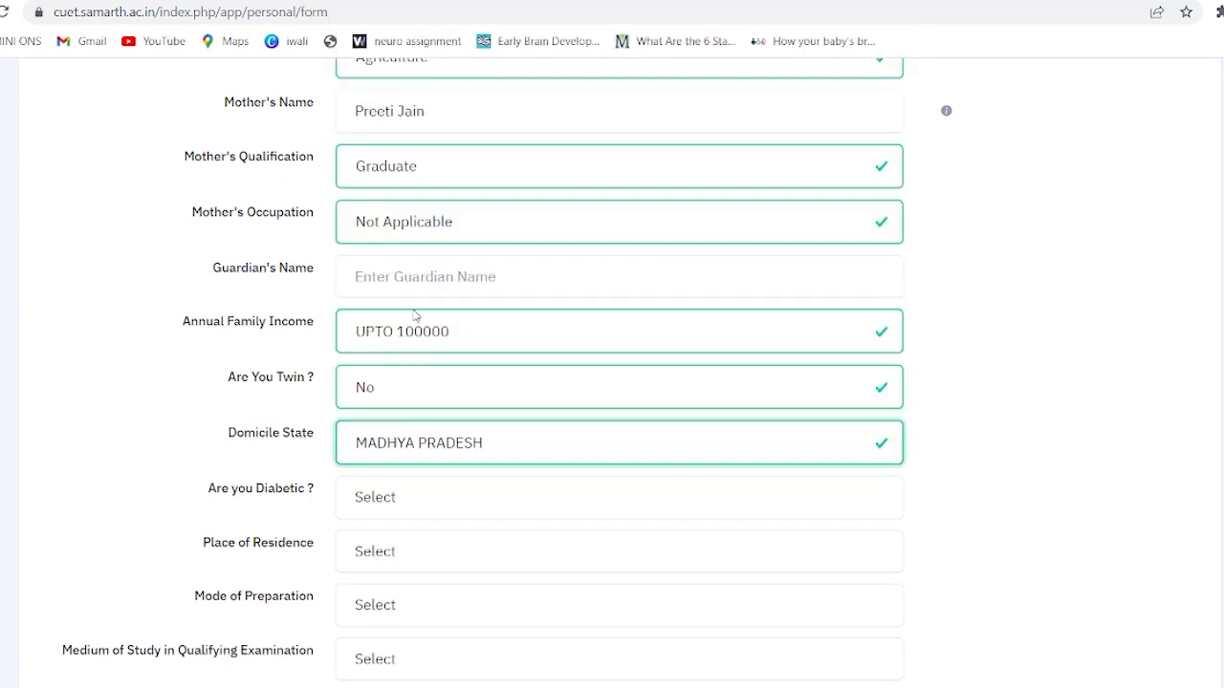
Answer diabetic No, residence Rural, preparation mode Self, and study medium English
click(420, 503)
click(399, 571)
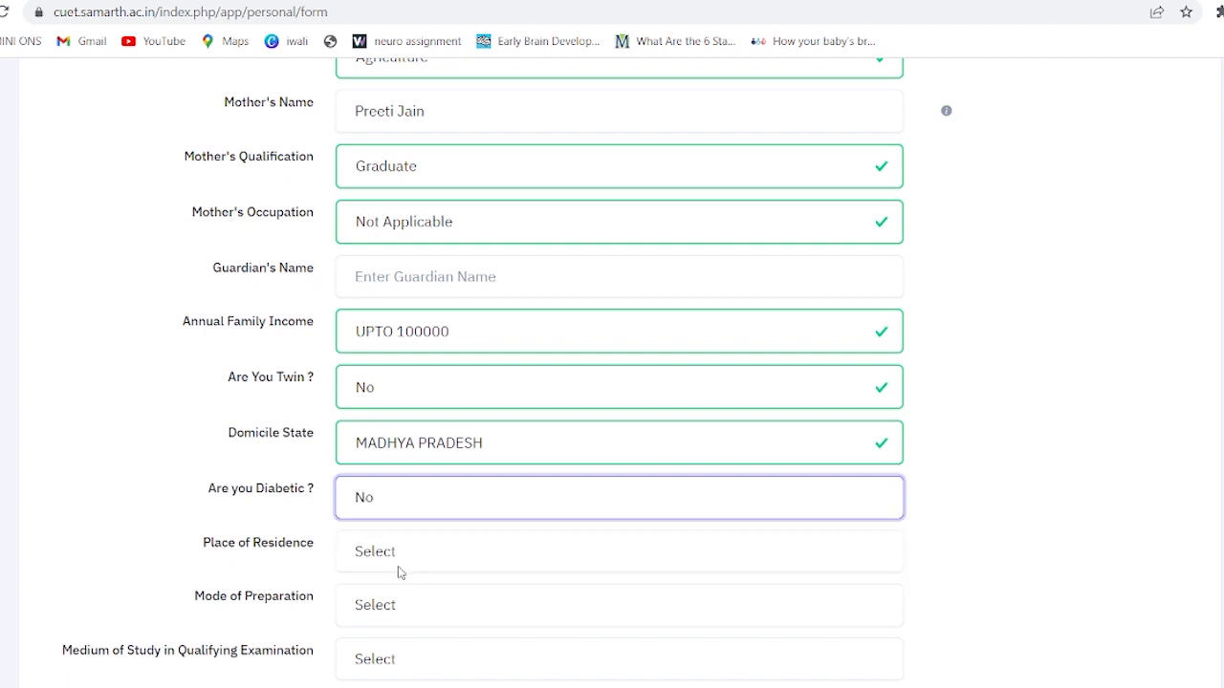
click(391, 557)
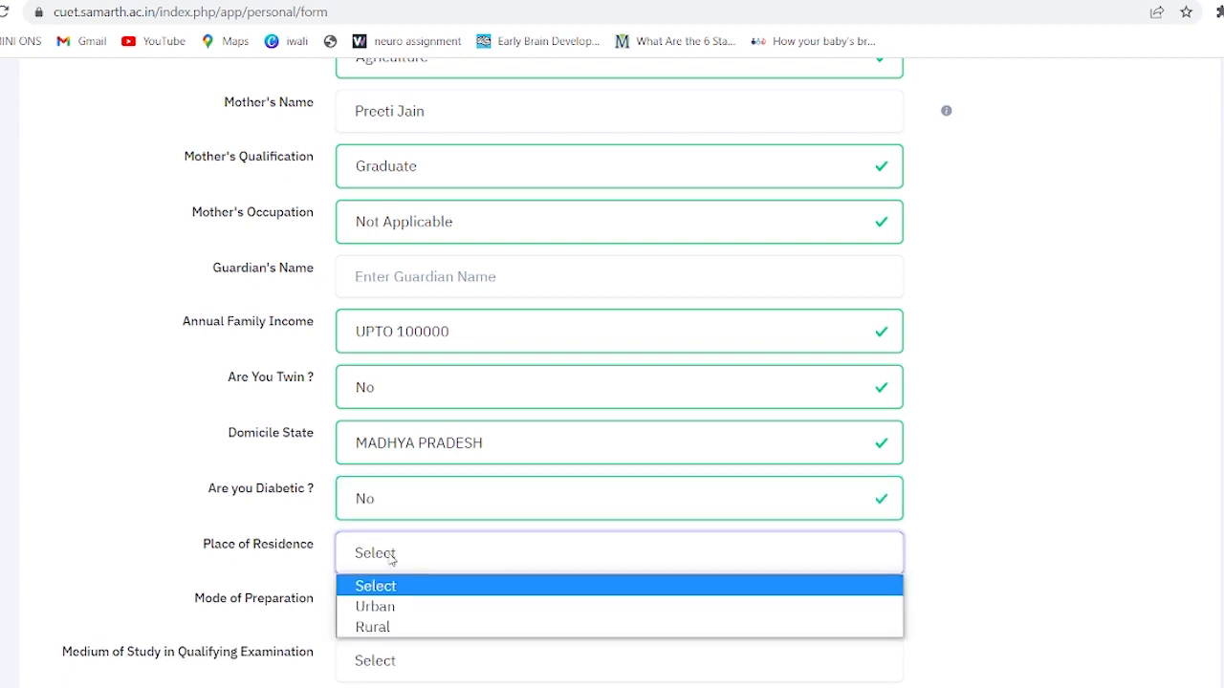
click(390, 626)
scroll(387, 627, down, 1)
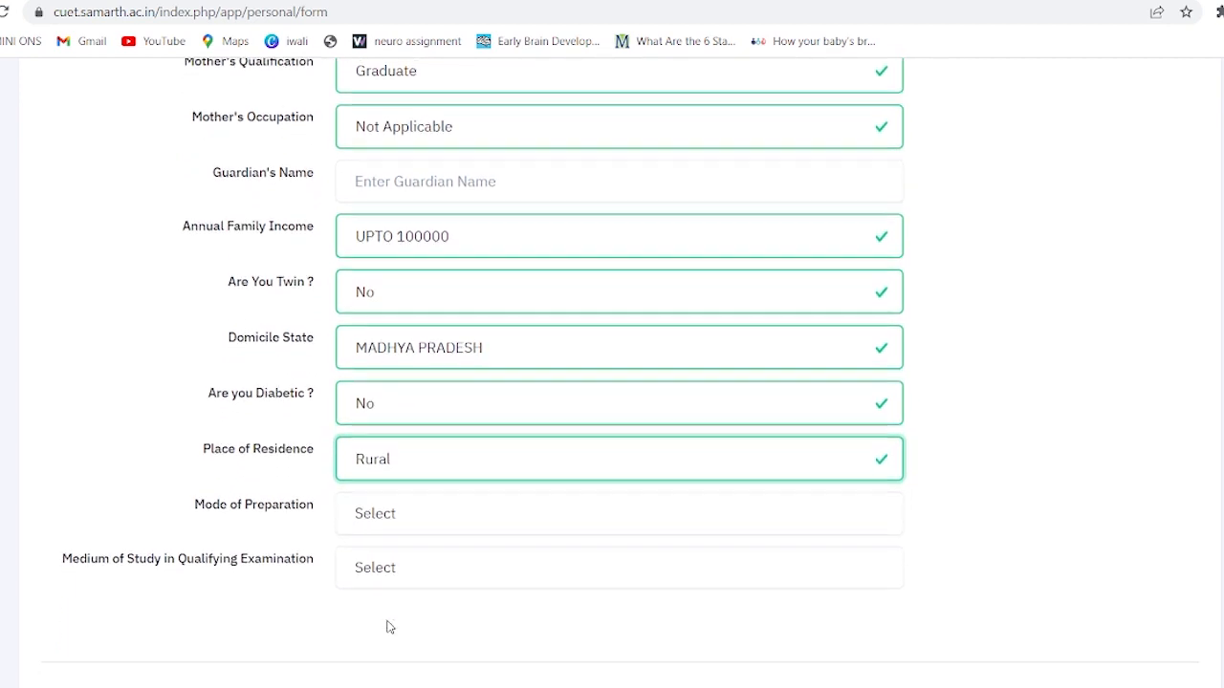
click(396, 520)
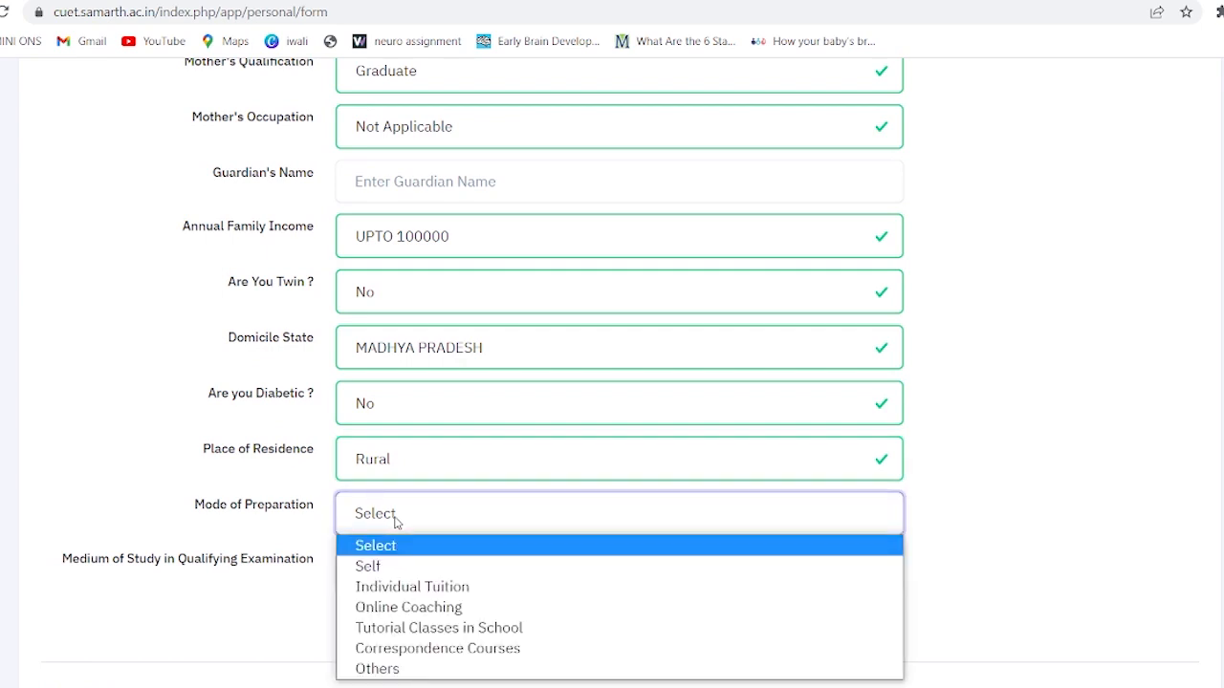
click(394, 566)
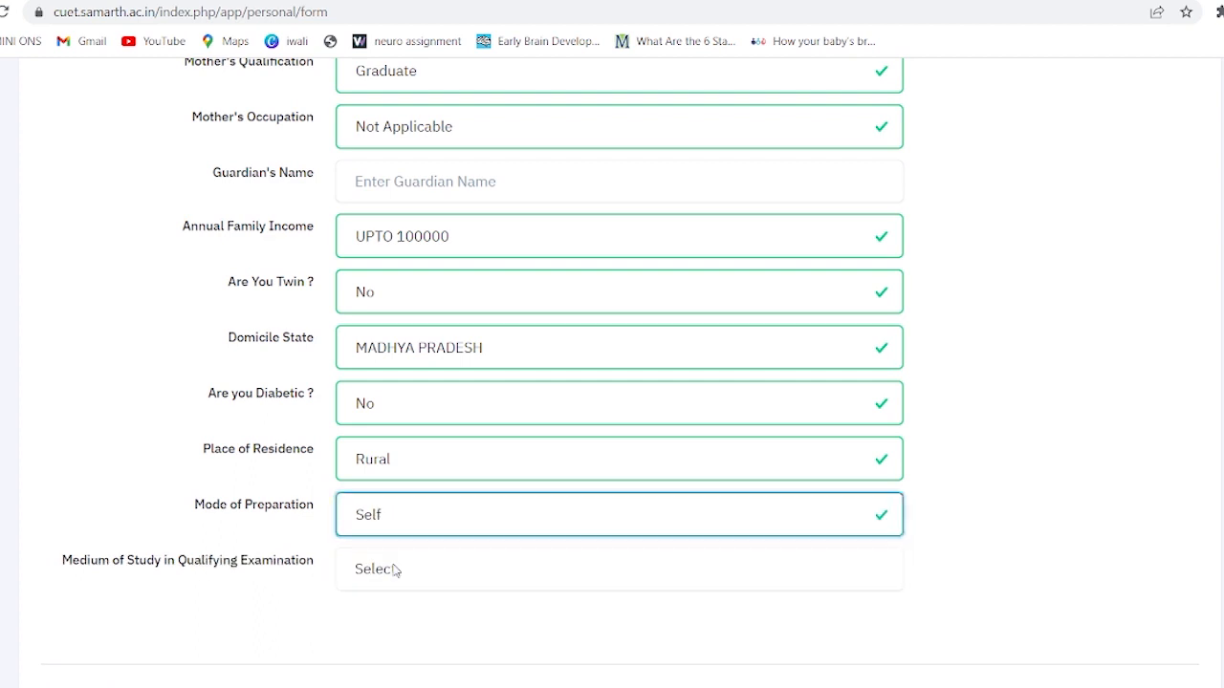
click(394, 569)
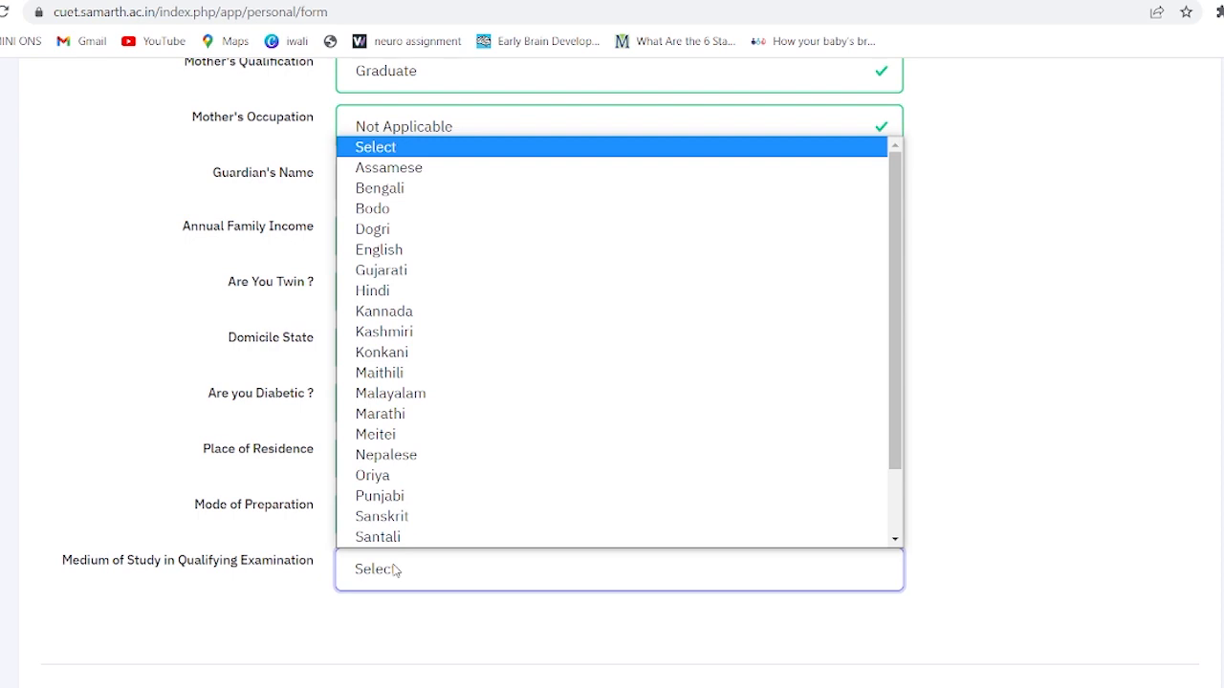
click(398, 249)
Make the permanent address the same as the present address
scroll(443, 404, down, 4)
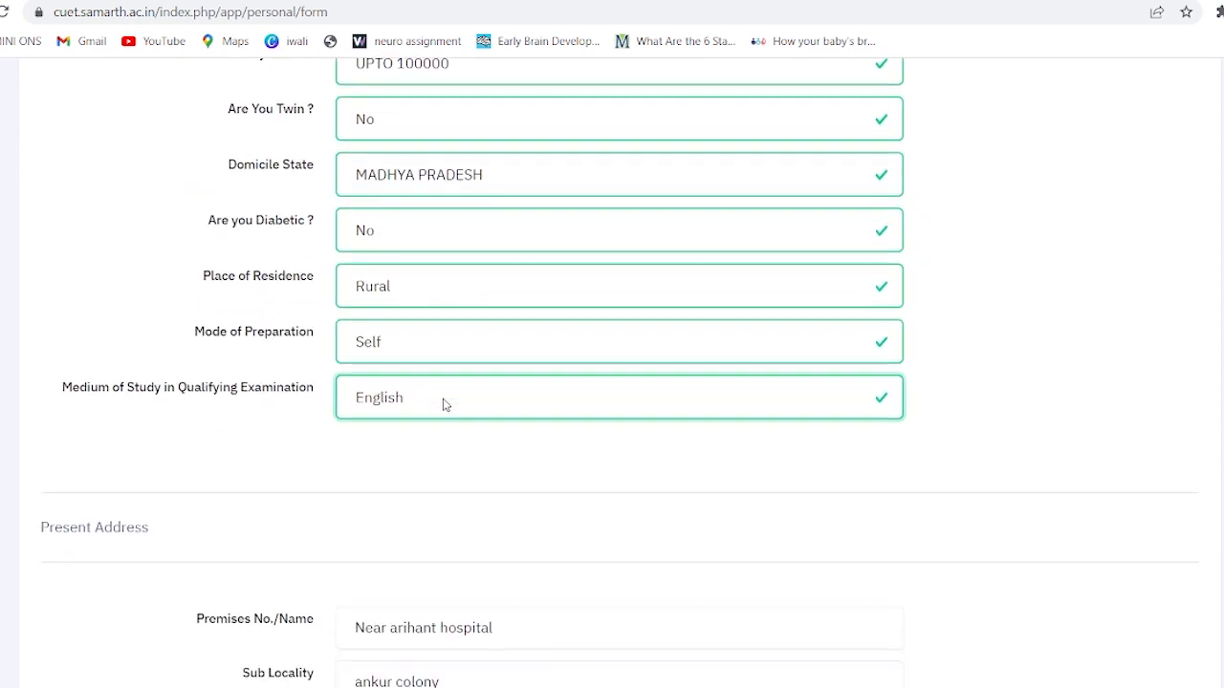
scroll(443, 405, down, 1)
scroll(443, 404, down, 3)
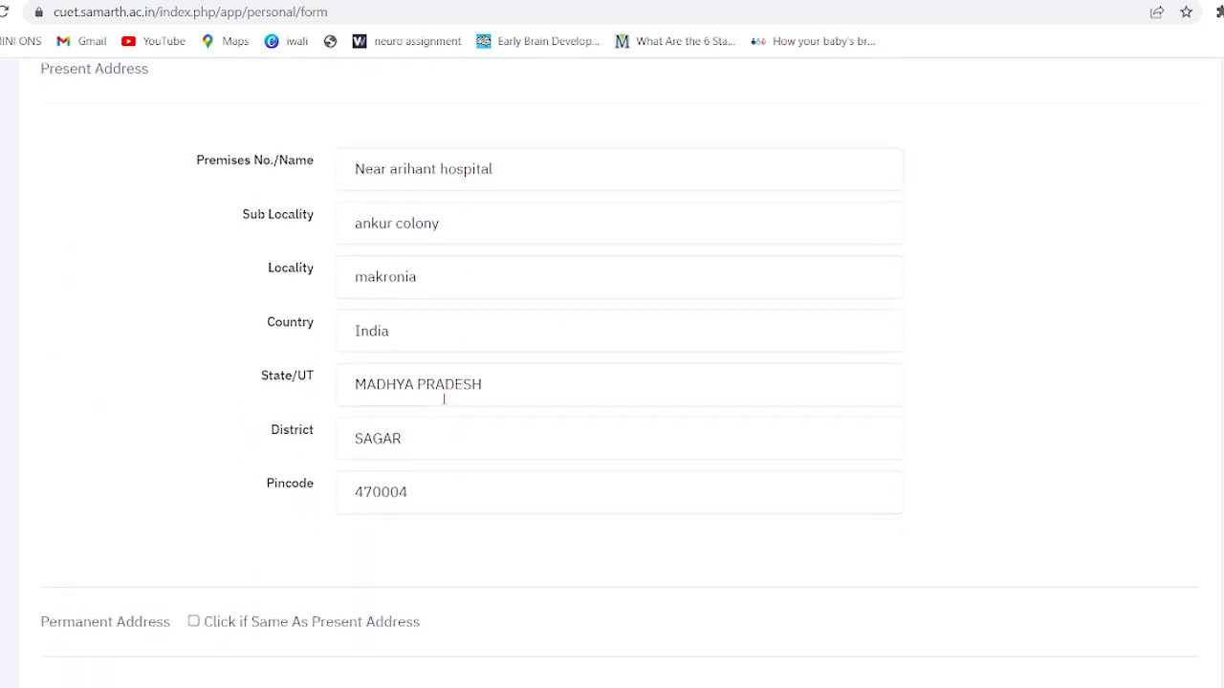
scroll(443, 405, down, 2)
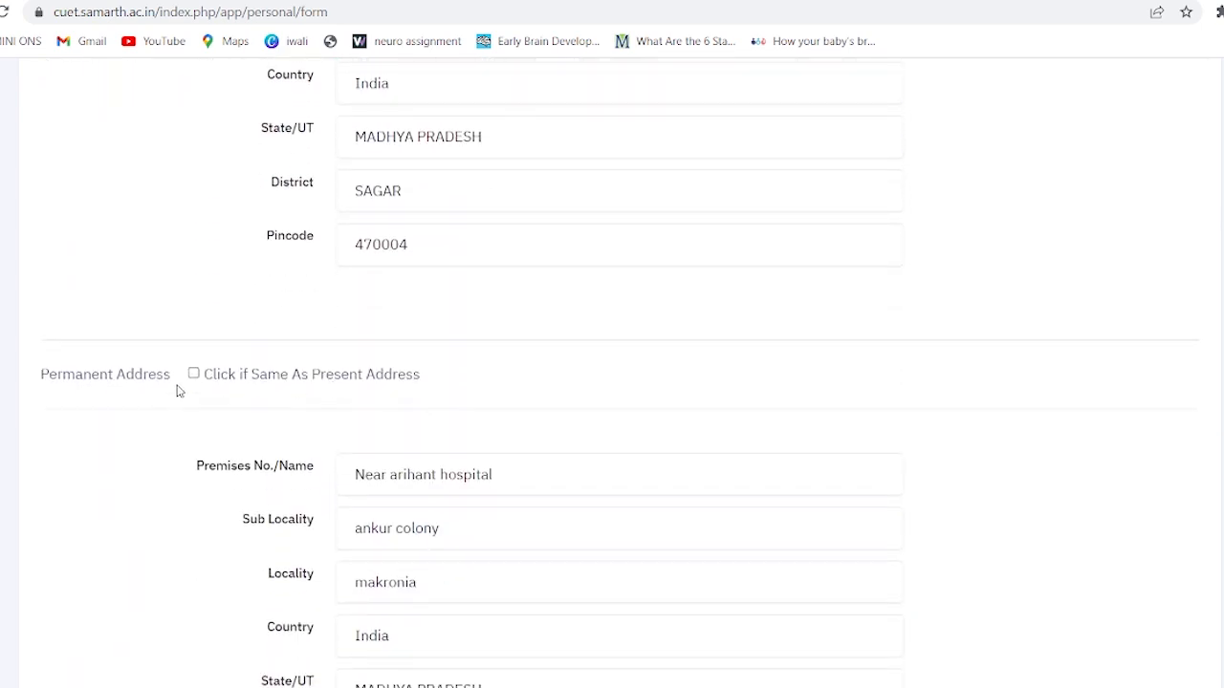
click(192, 375)
scroll(460, 530, down, 2)
scroll(461, 530, down, 5)
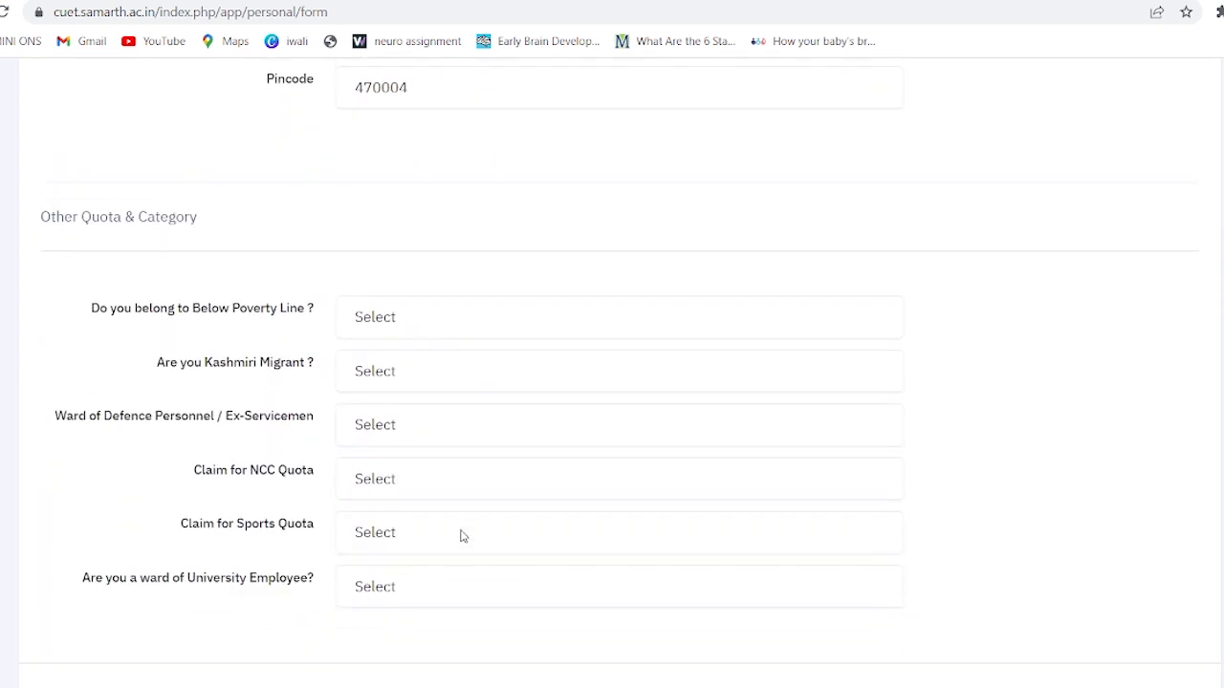
scroll(460, 535, down, 1)
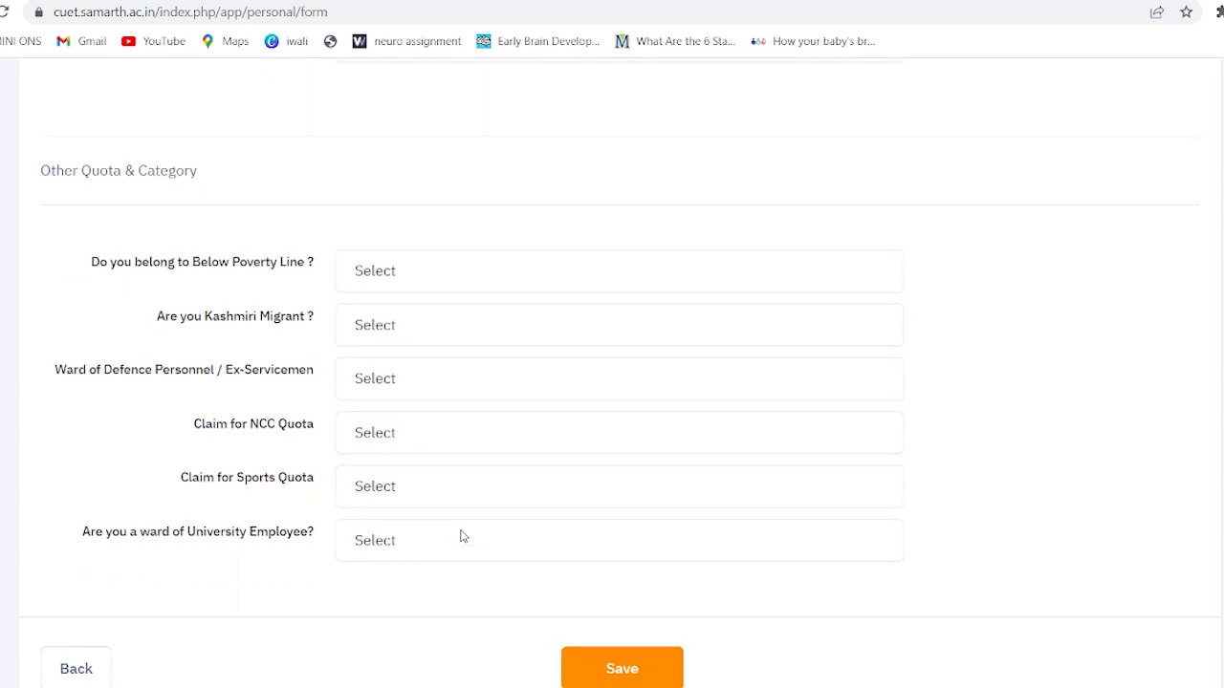
click(431, 272)
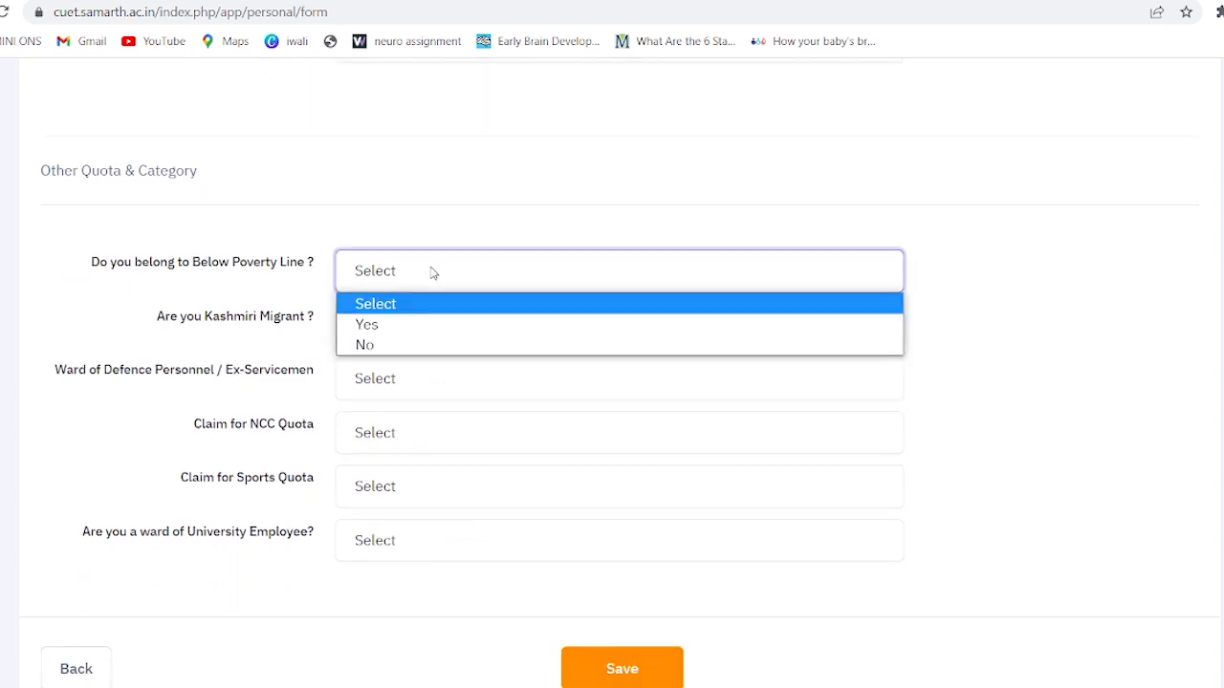
Answer No for Below Poverty Line, Kashmiri Migrant, Ward of Defence Personnel and NCC Quota
click(405, 345)
click(394, 328)
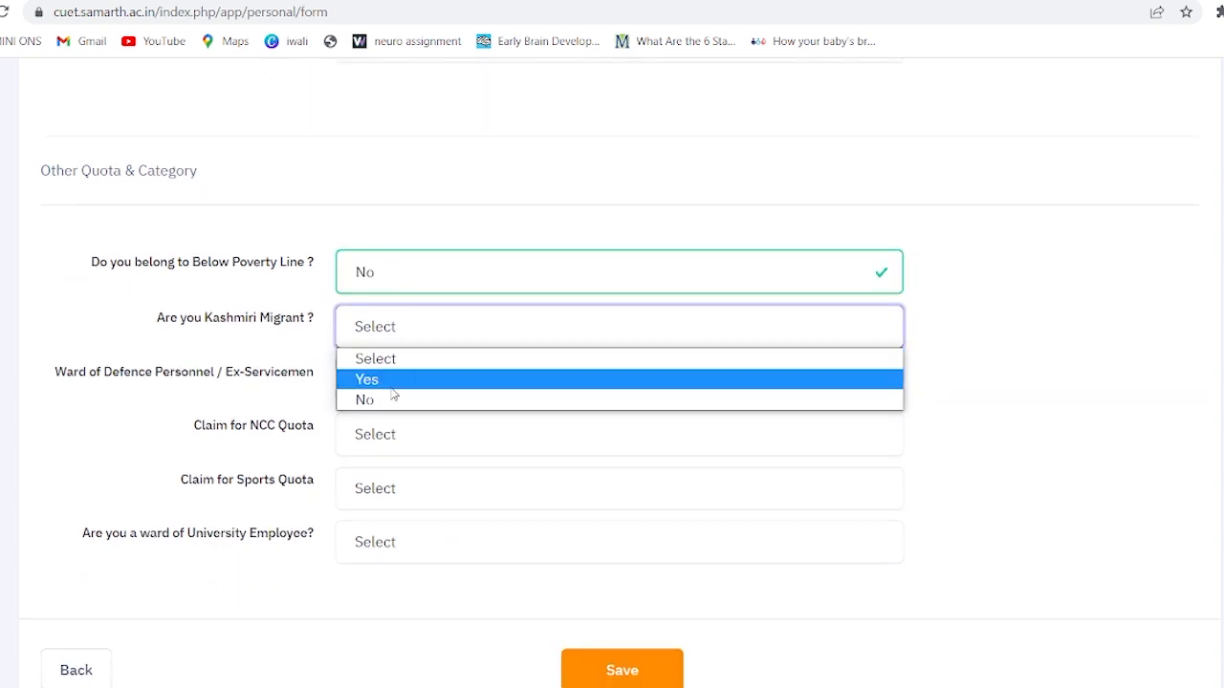
click(391, 401)
click(395, 383)
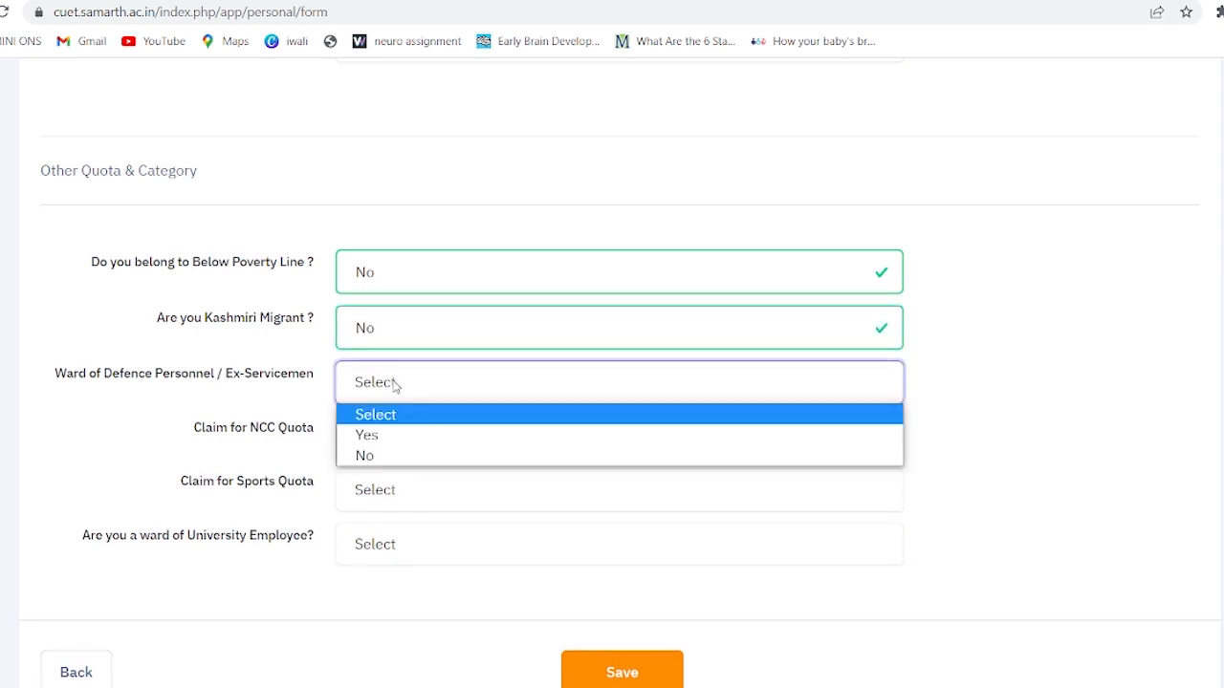
click(392, 467)
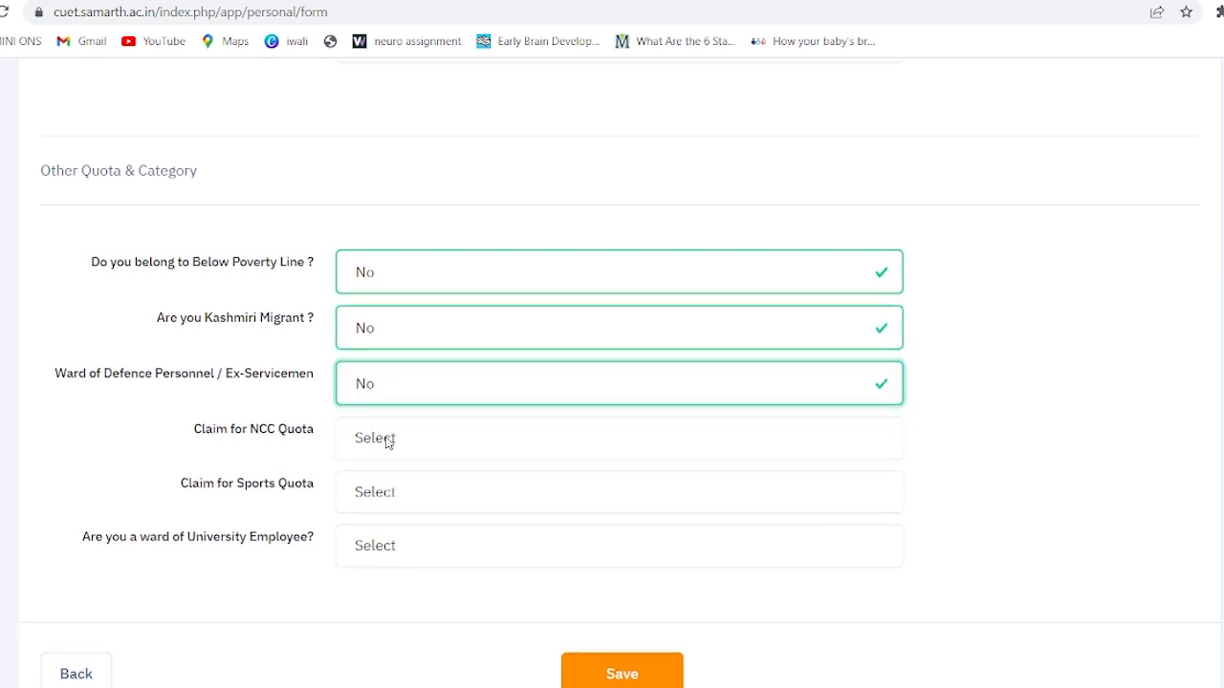
click(387, 440)
click(389, 514)
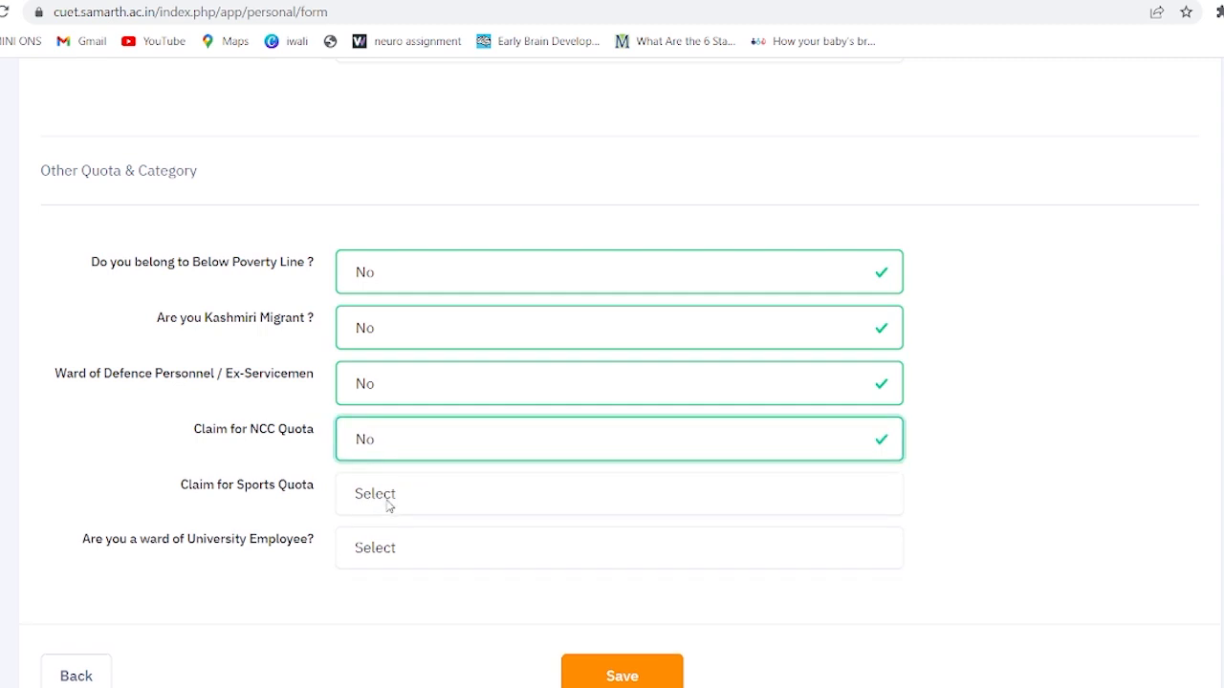
Claim the Sports Quota at the All India/Inter Zonal achievement level
click(390, 494)
click(373, 547)
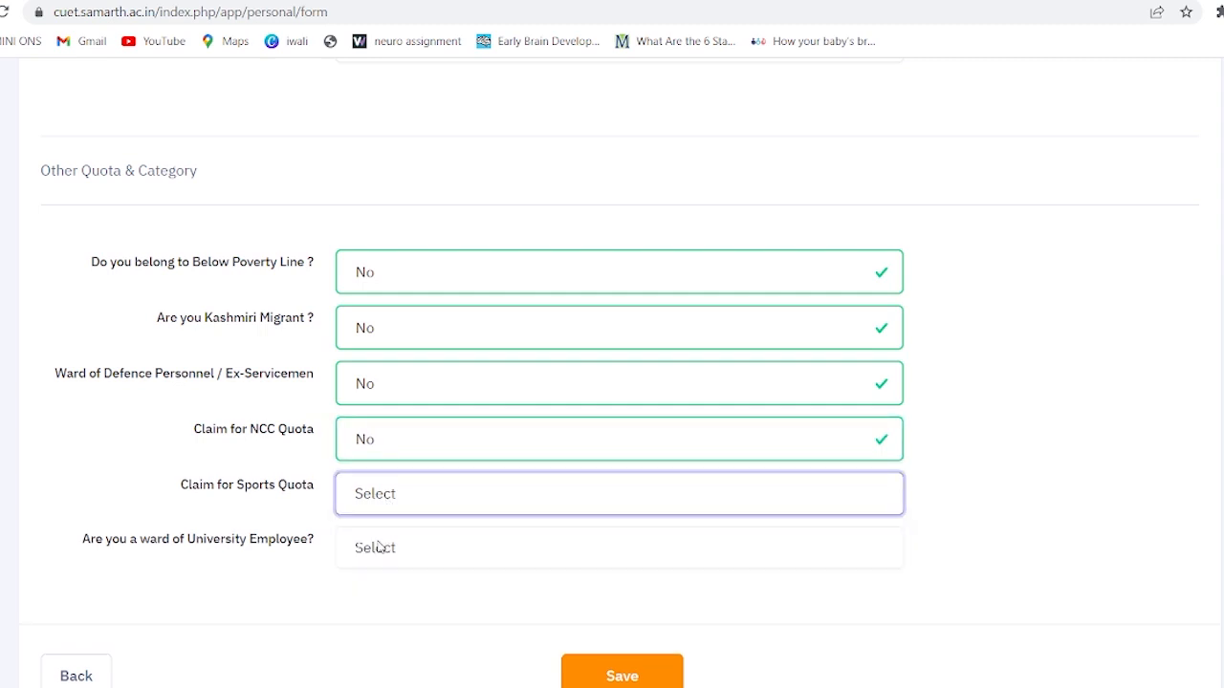
scroll(435, 543, down, 1)
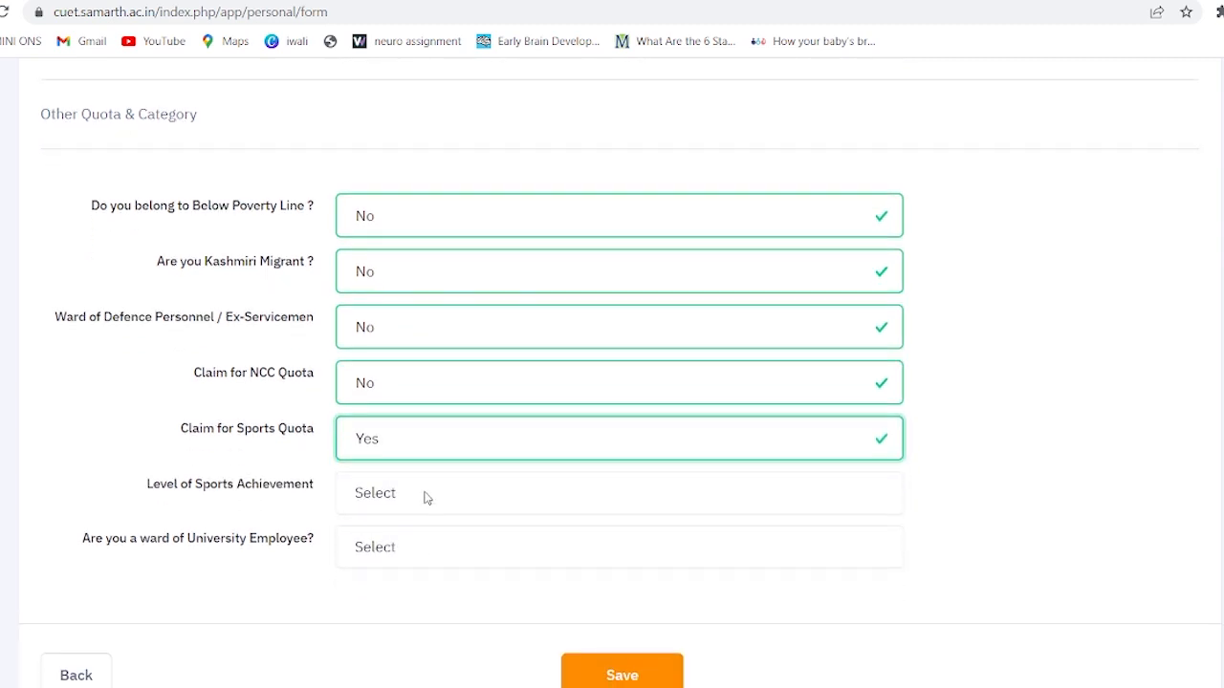
click(427, 497)
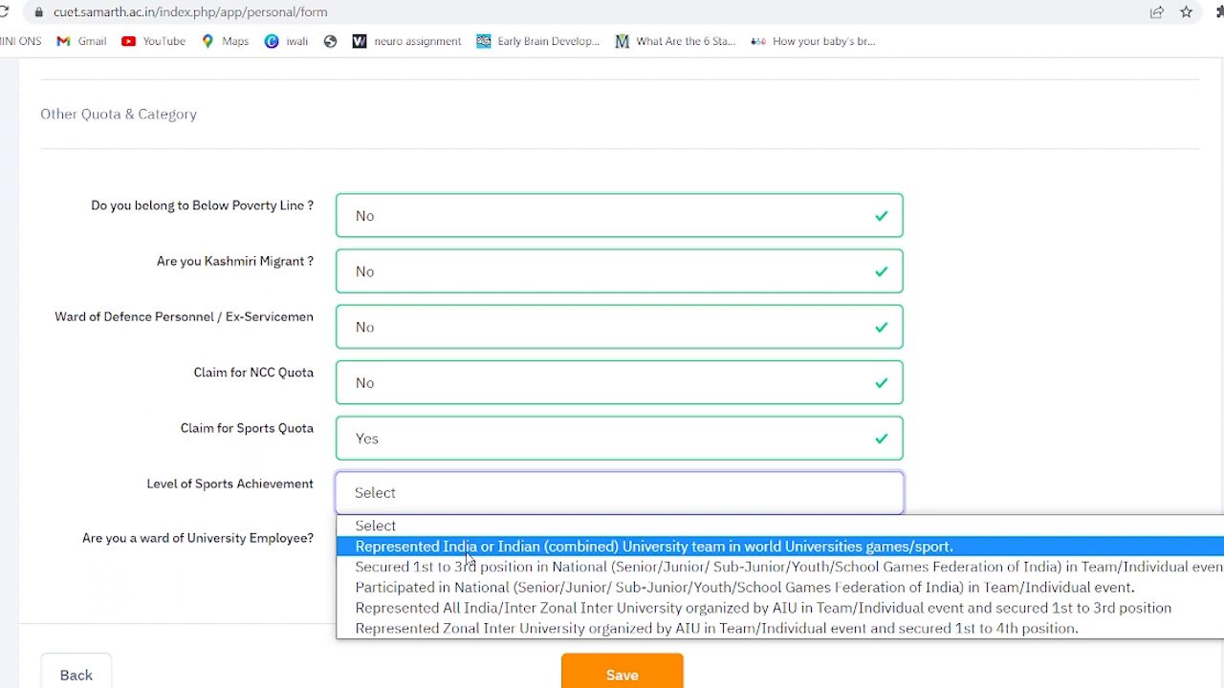
click(478, 617)
Answer No for ward of University Employee and save the personal details
scroll(478, 618, down, 1)
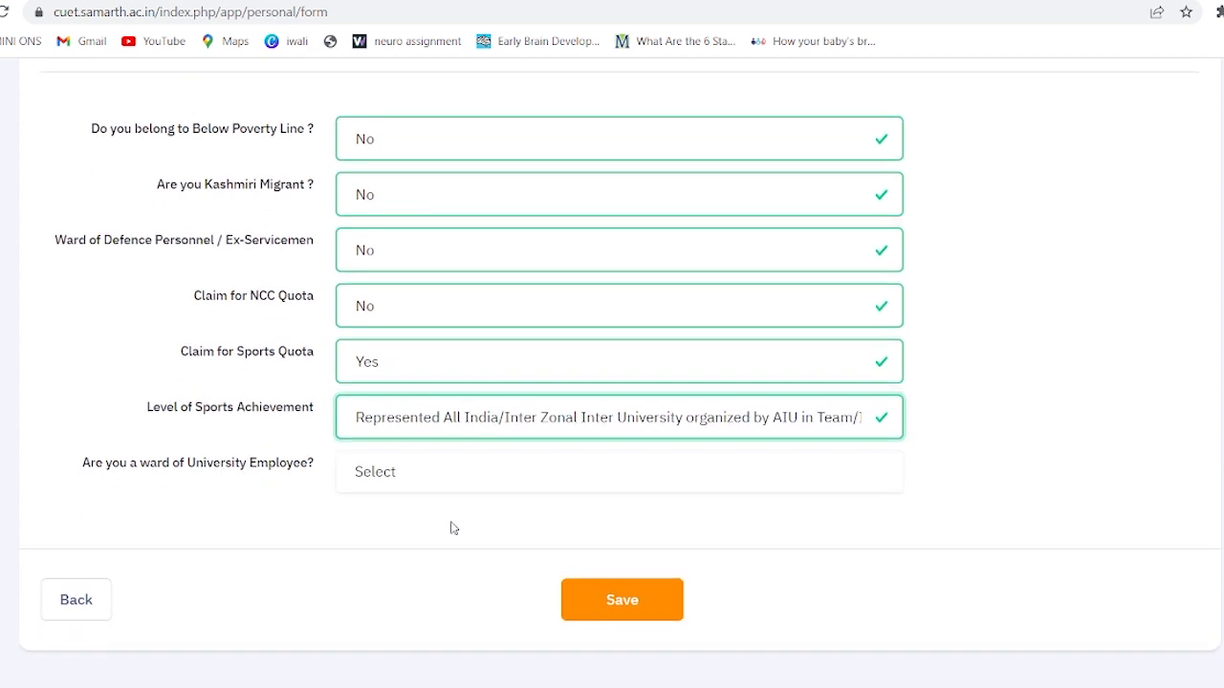
click(452, 481)
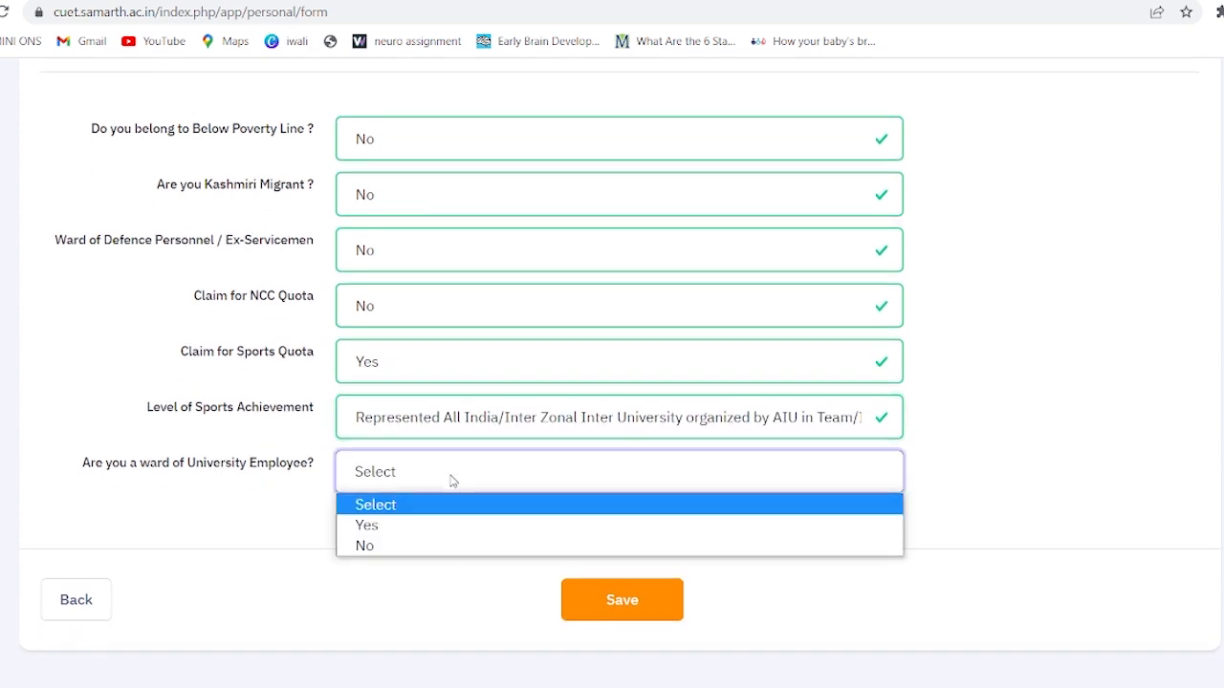
click(426, 548)
click(633, 597)
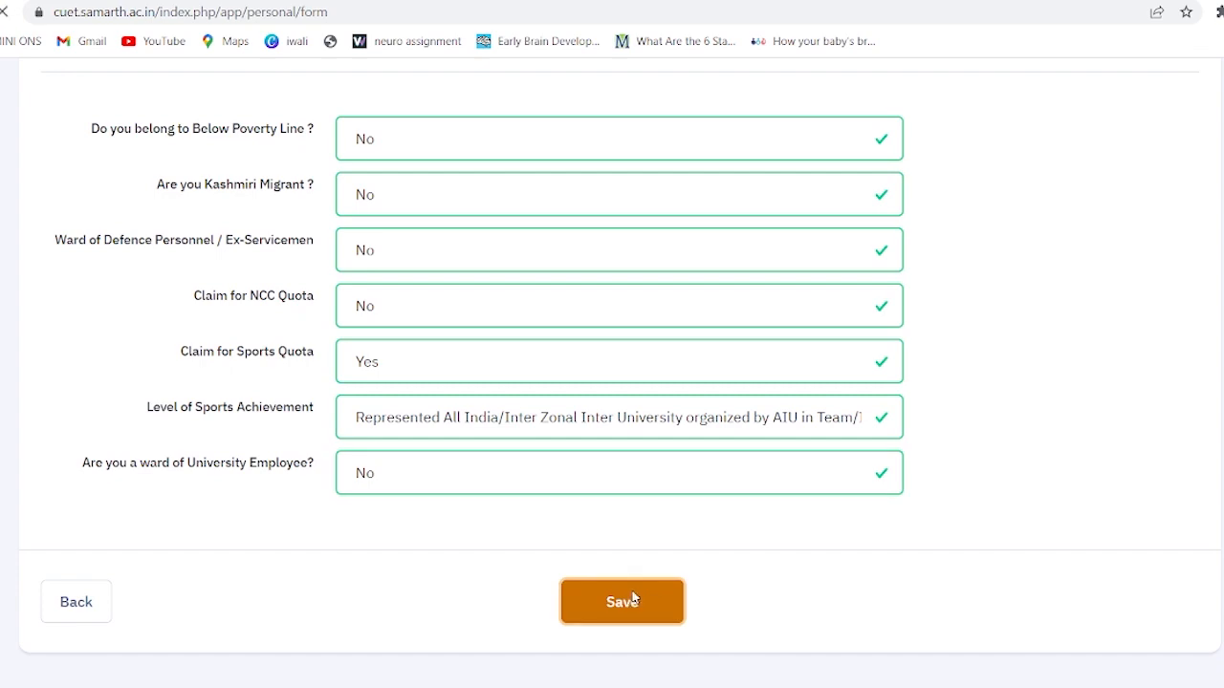
Review the saved Personal Details summary and proceed to the Educational Details section
scroll(633, 599, down, 1)
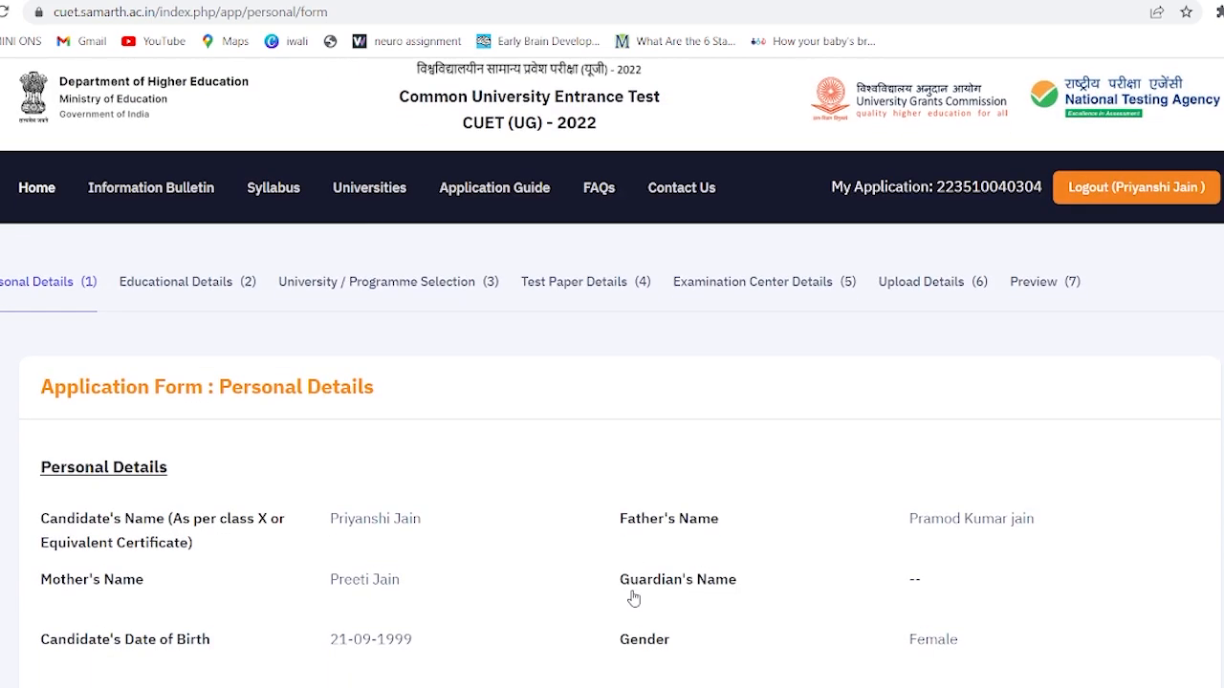
scroll(633, 599, down, 6)
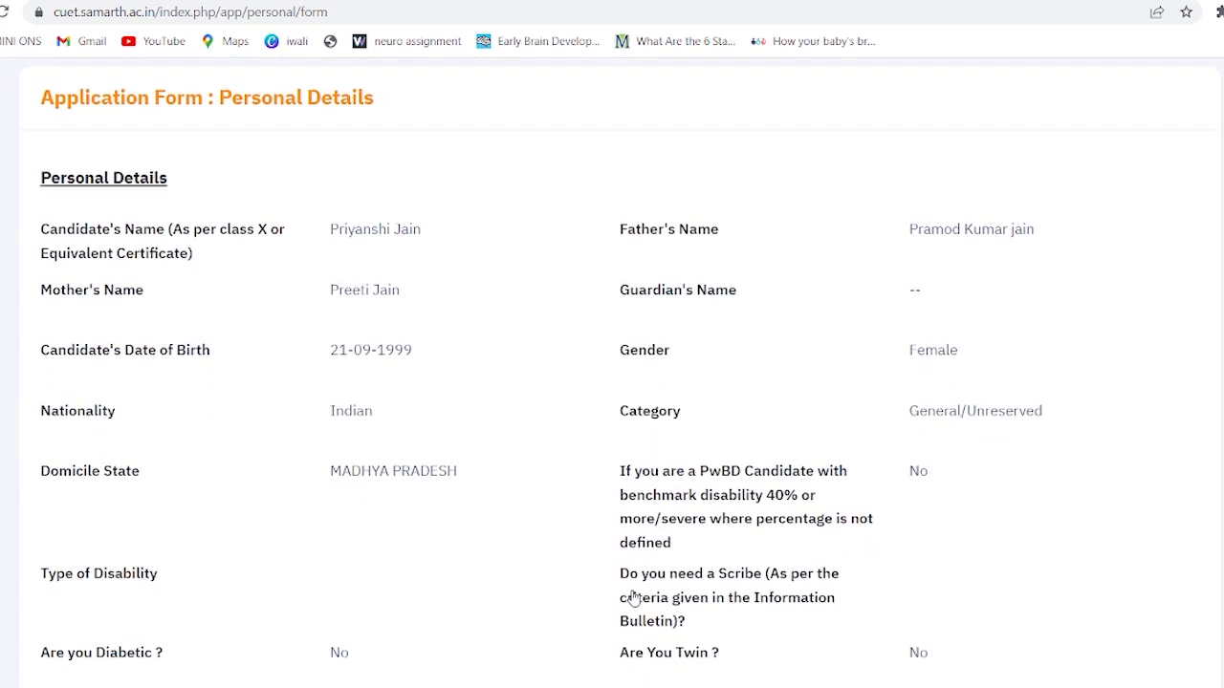
scroll(633, 599, down, 8)
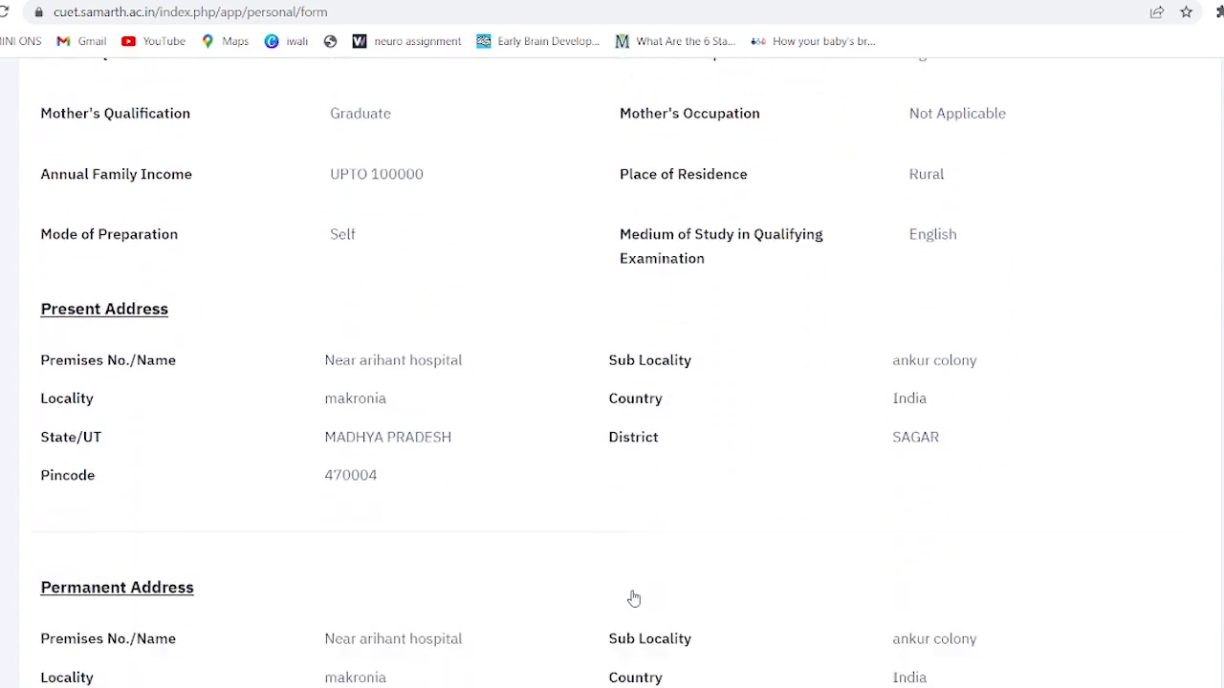
scroll(634, 599, down, 7)
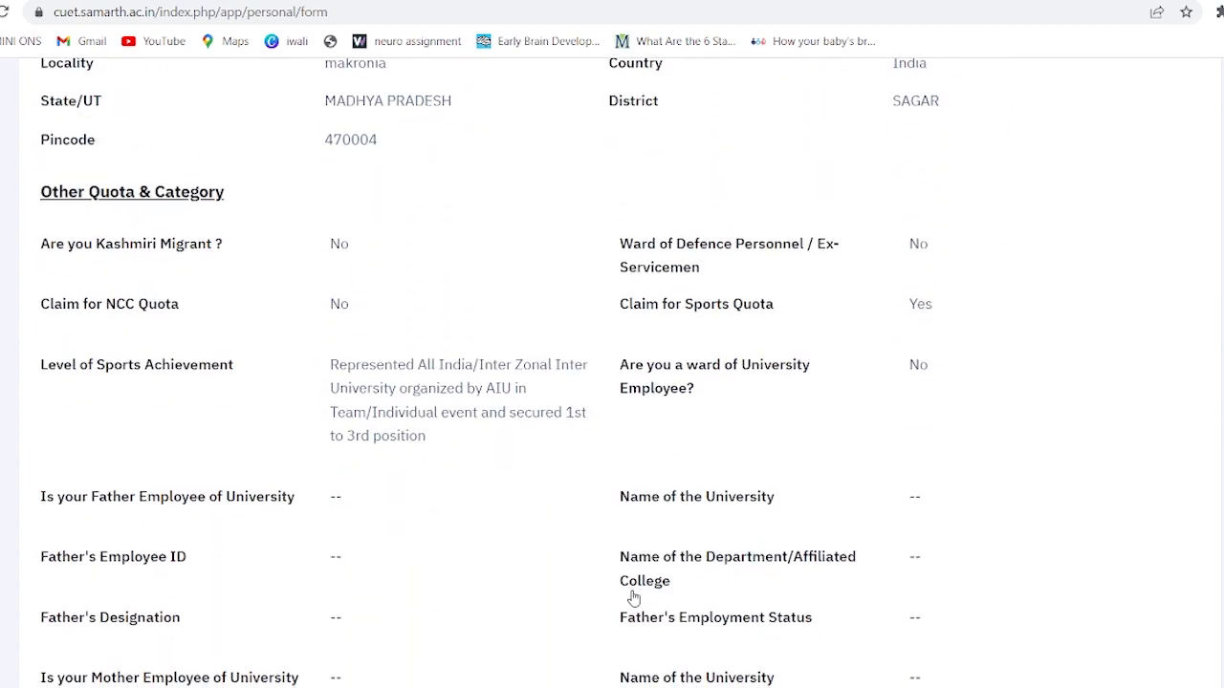
scroll(633, 598, down, 2)
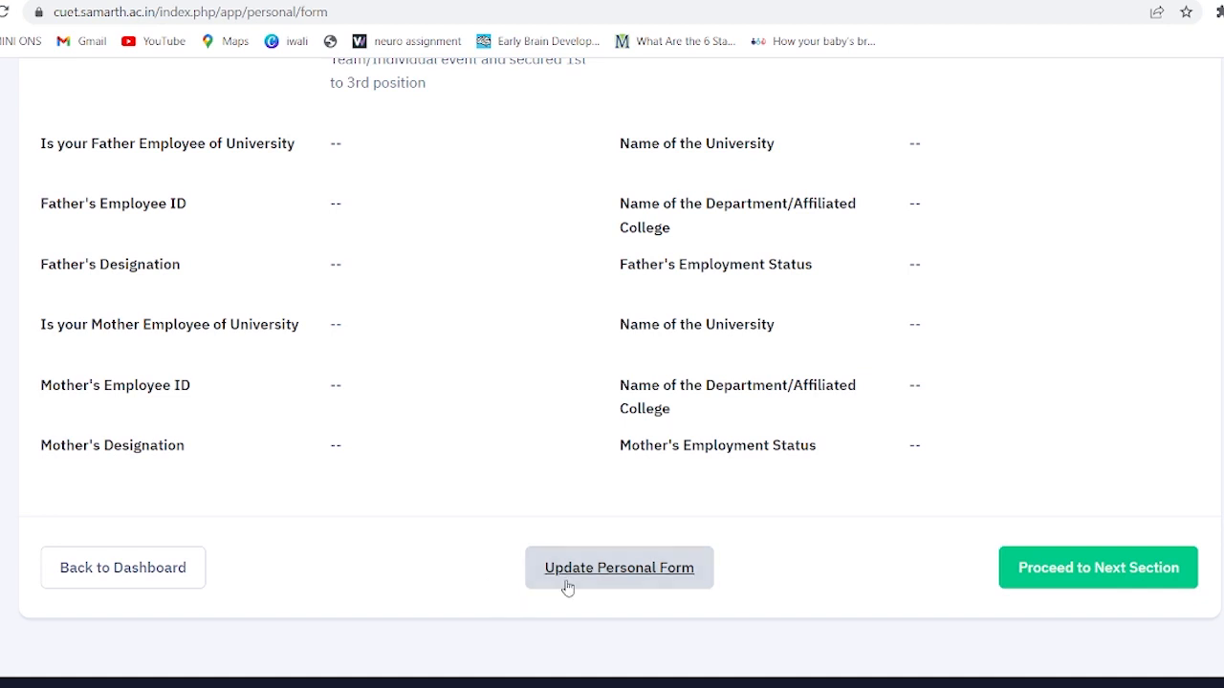
click(1063, 568)
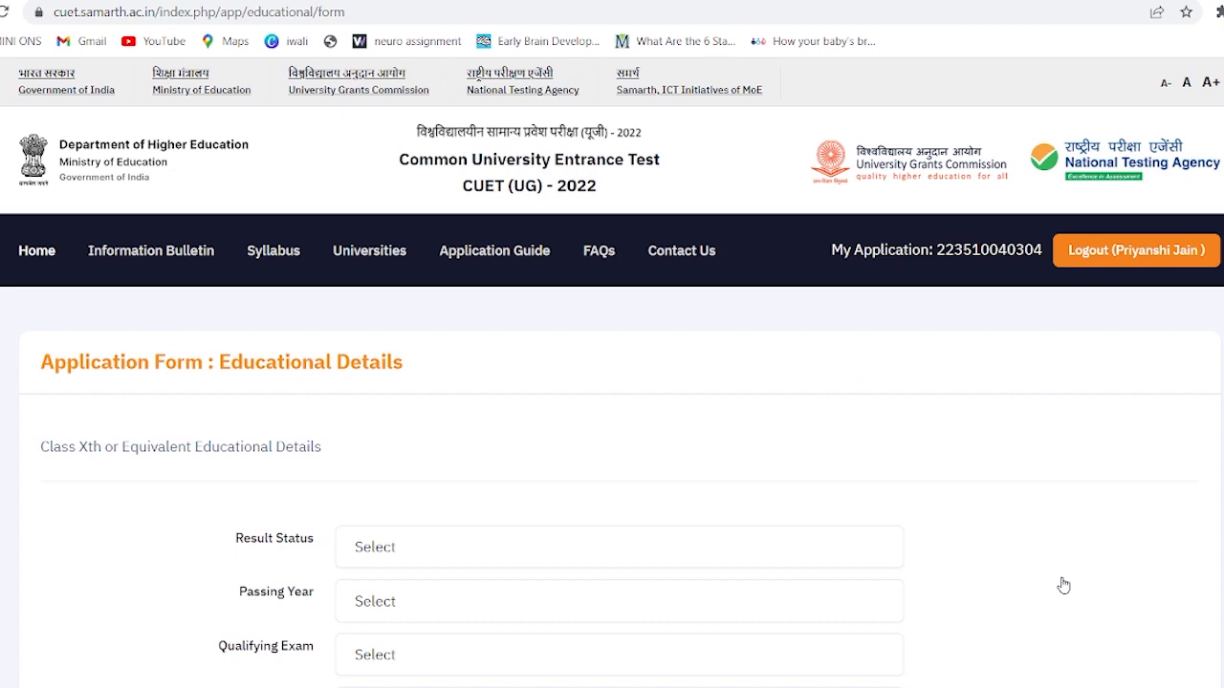
Set Class X result to Passed, year 2015, 10th or Equivalent, schooled in Rural area
scroll(455, 488, down, 2)
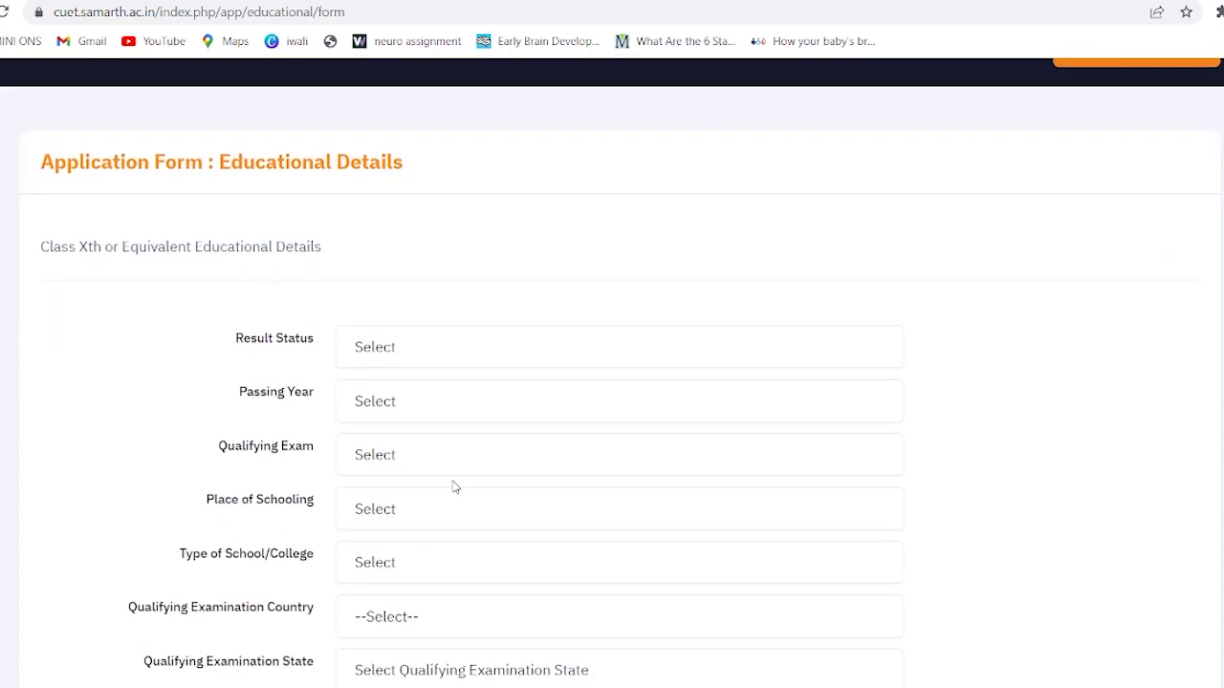
click(401, 352)
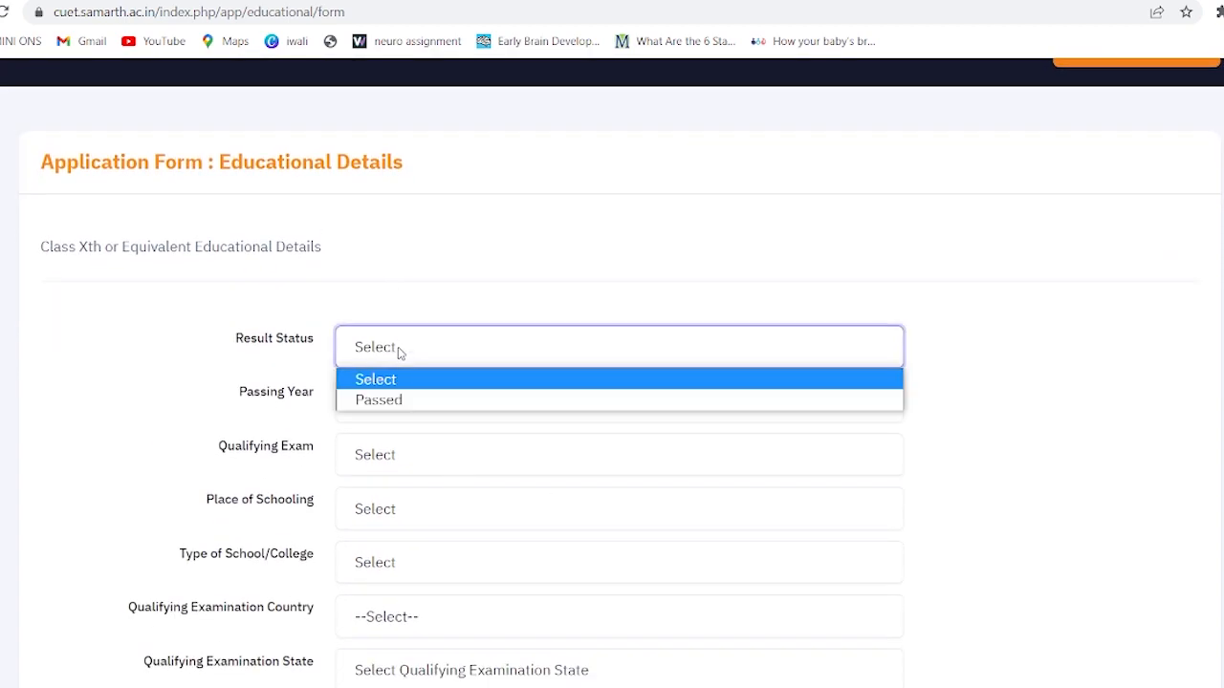
click(406, 403)
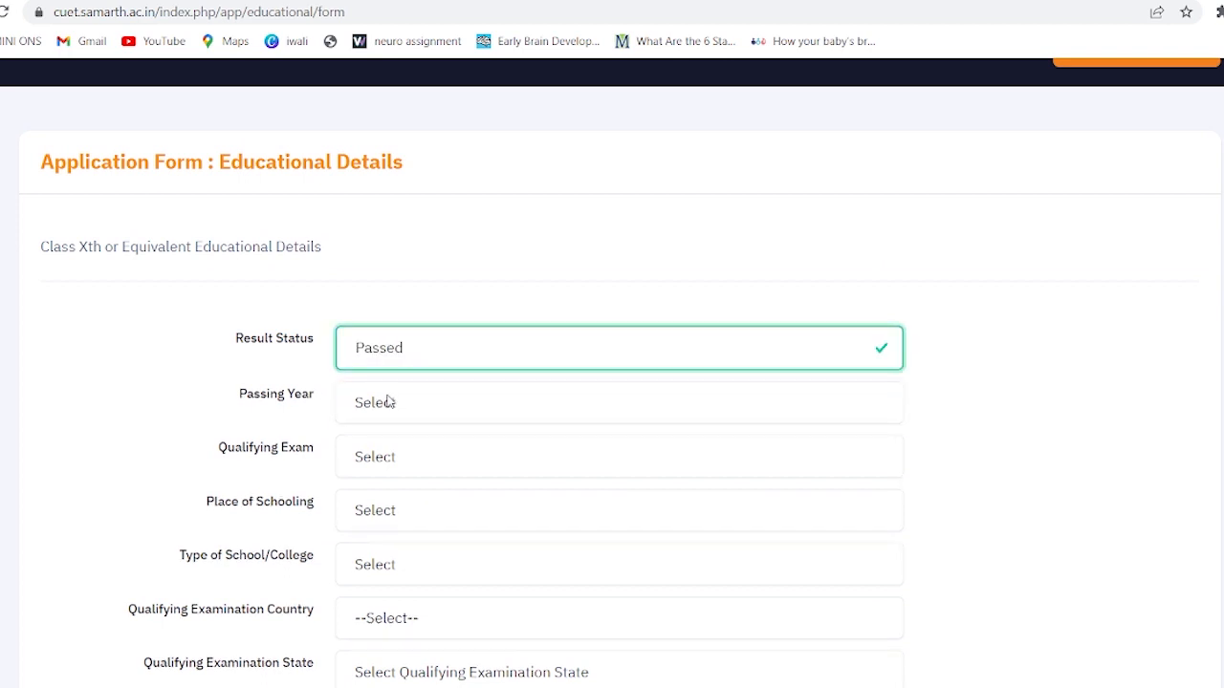
click(388, 403)
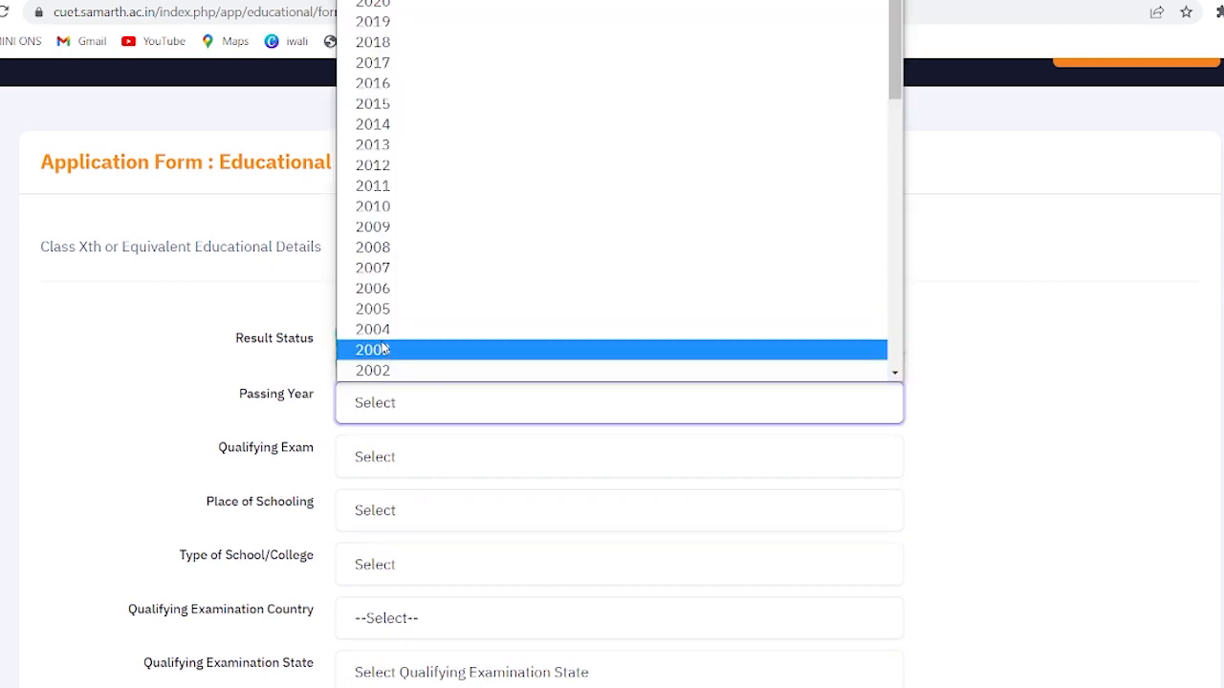
click(414, 100)
click(409, 460)
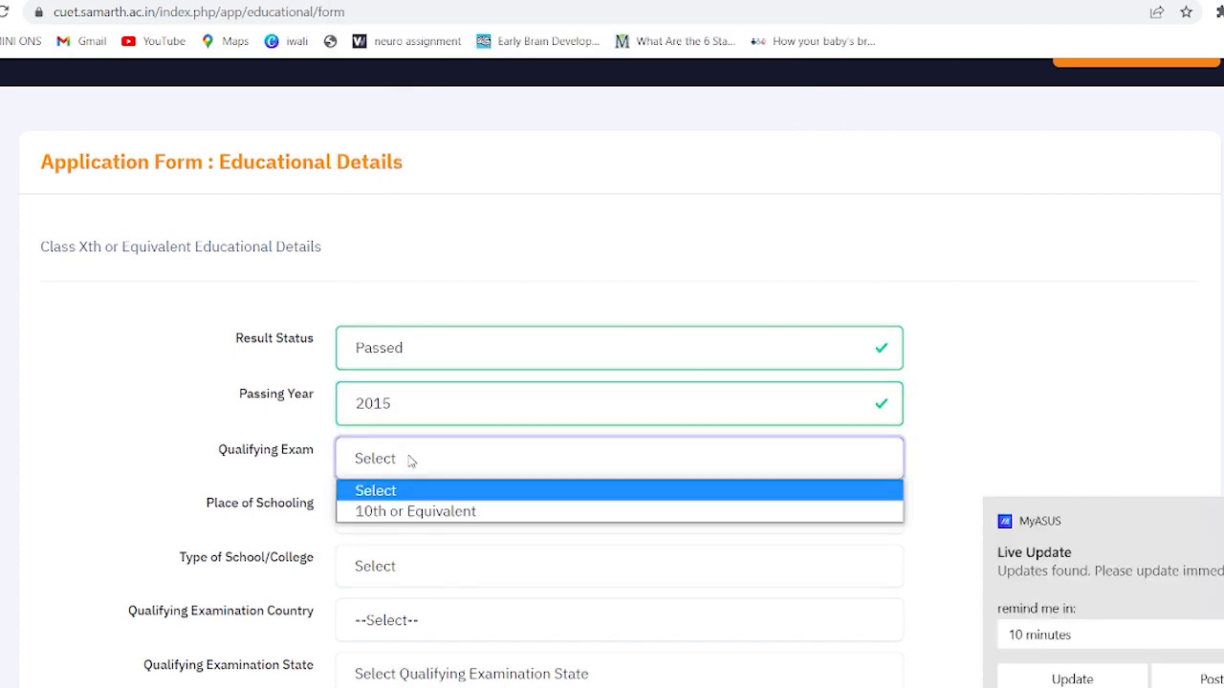
click(417, 516)
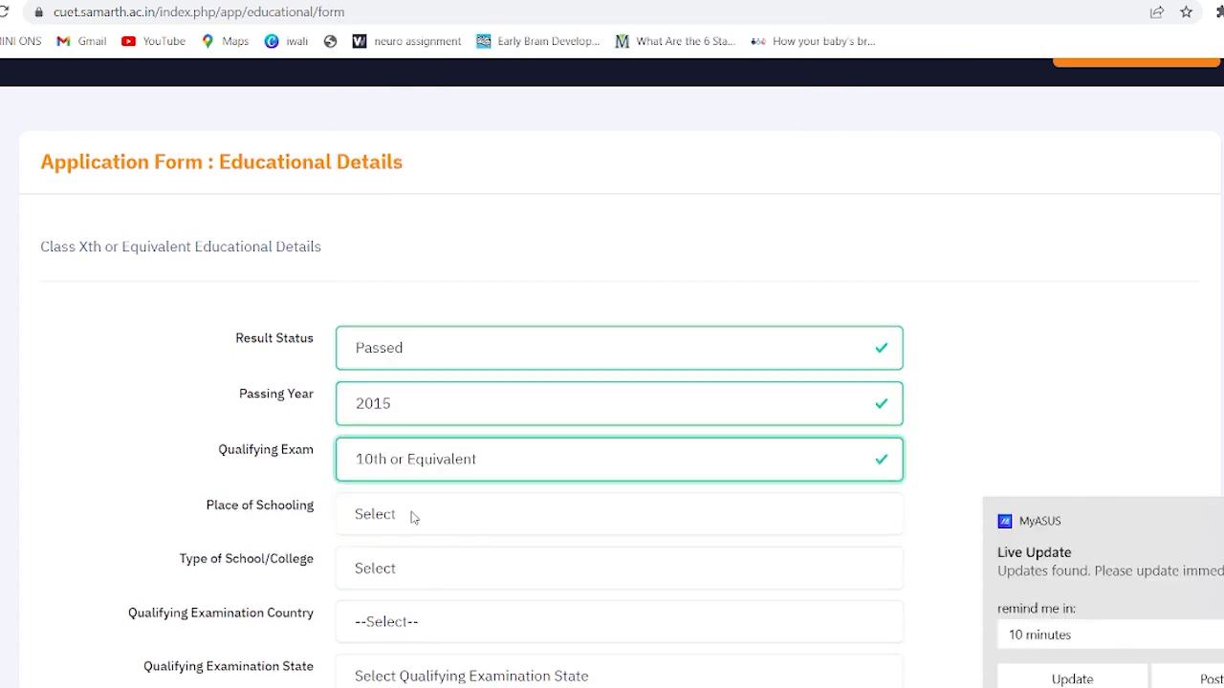
click(409, 516)
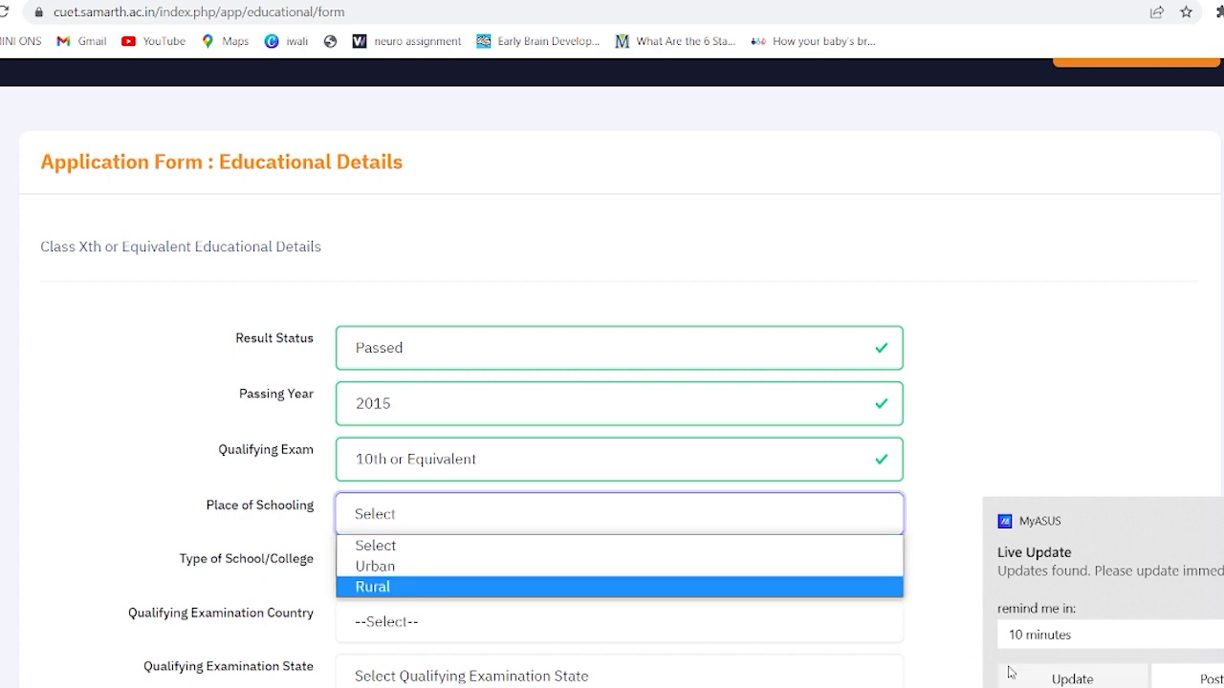
key(Return)
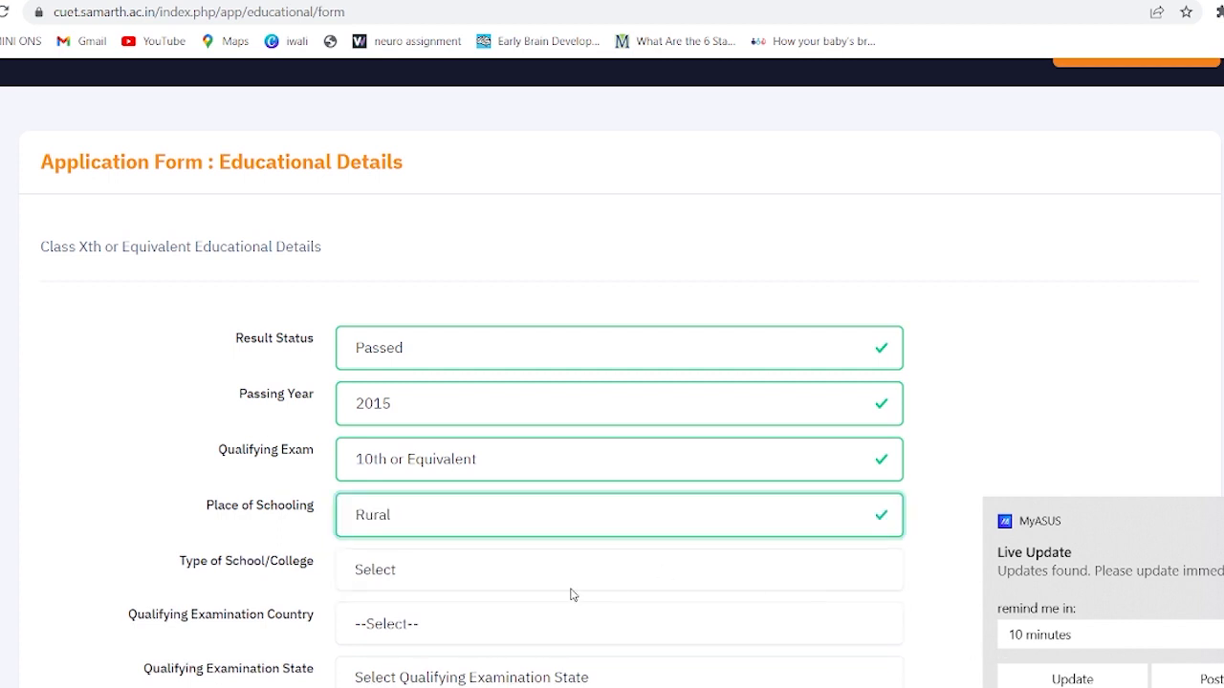
Choose a CBSE school, examined in India, MADHYA PRADESH, district SAGAR
click(575, 580)
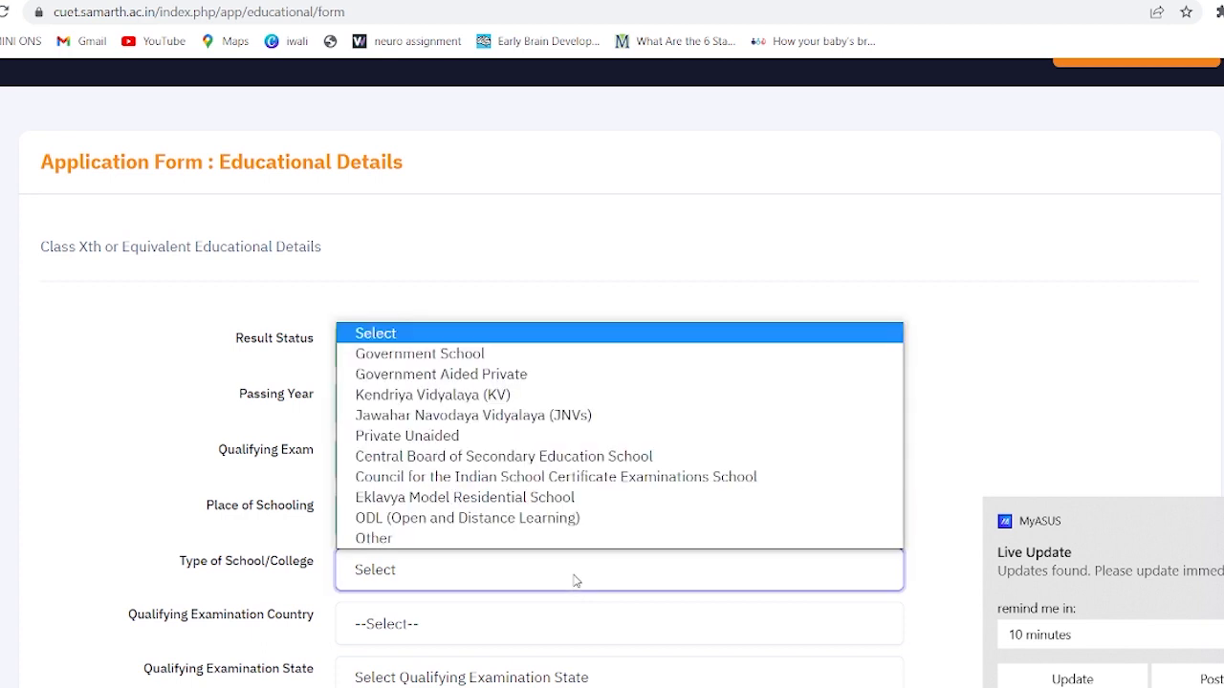
click(482, 457)
scroll(478, 461, down, 2)
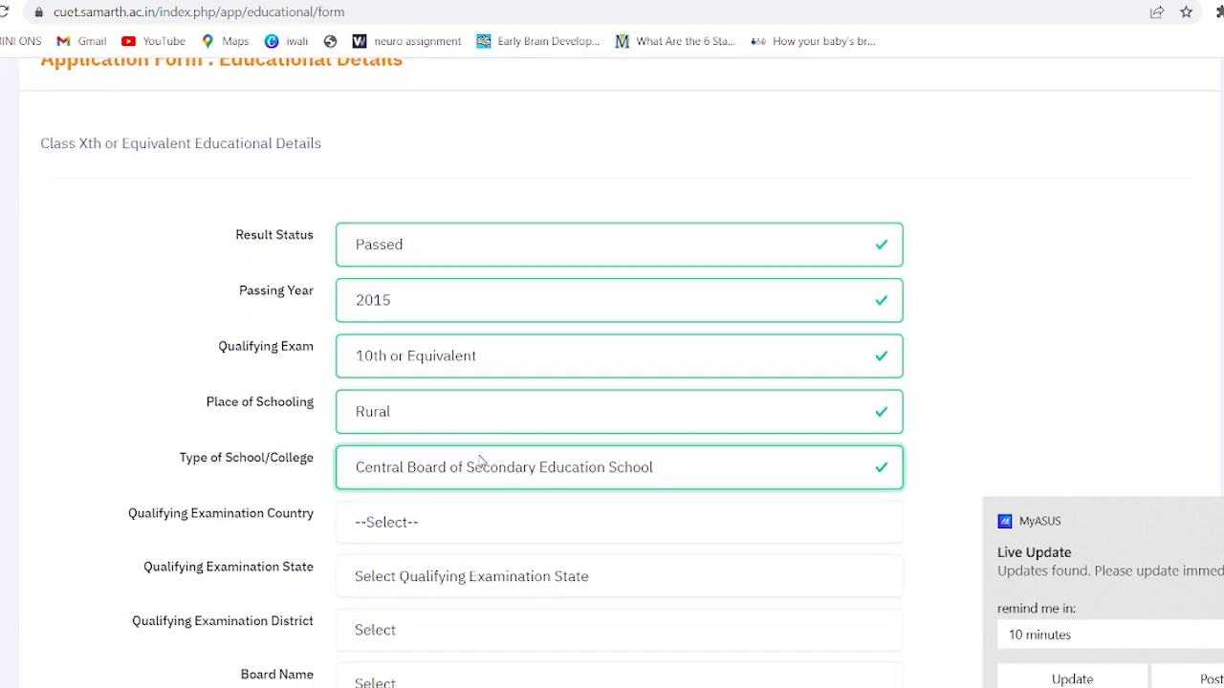
click(447, 449)
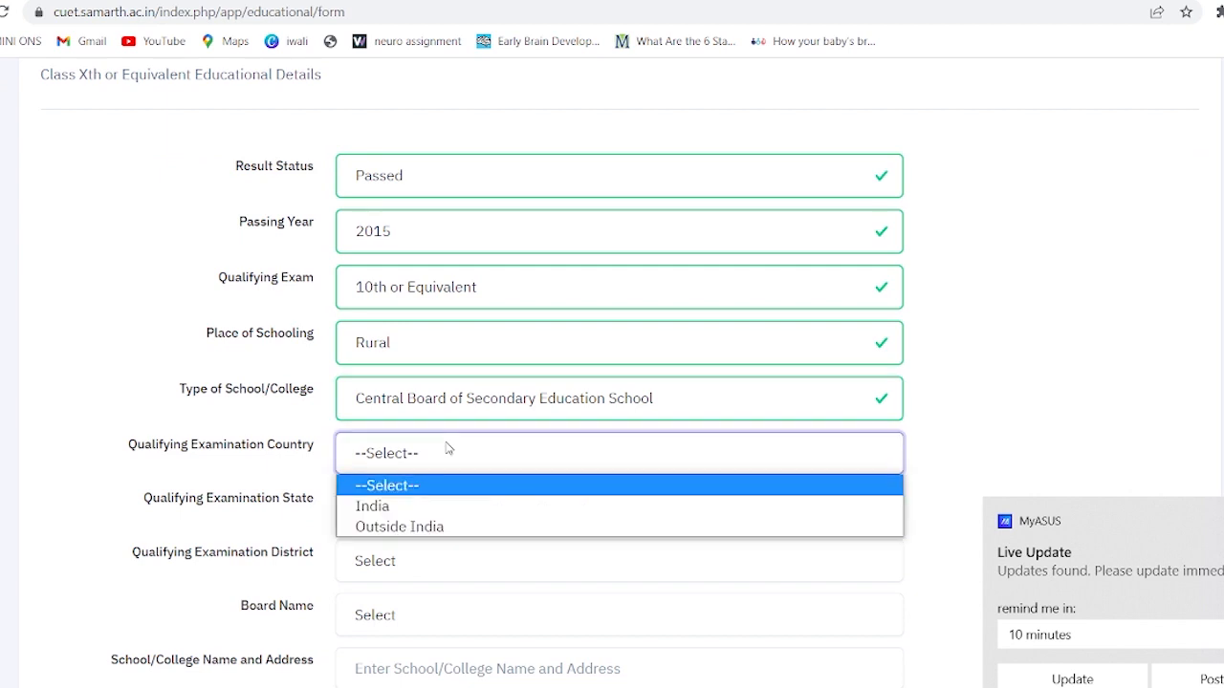
click(431, 507)
click(431, 512)
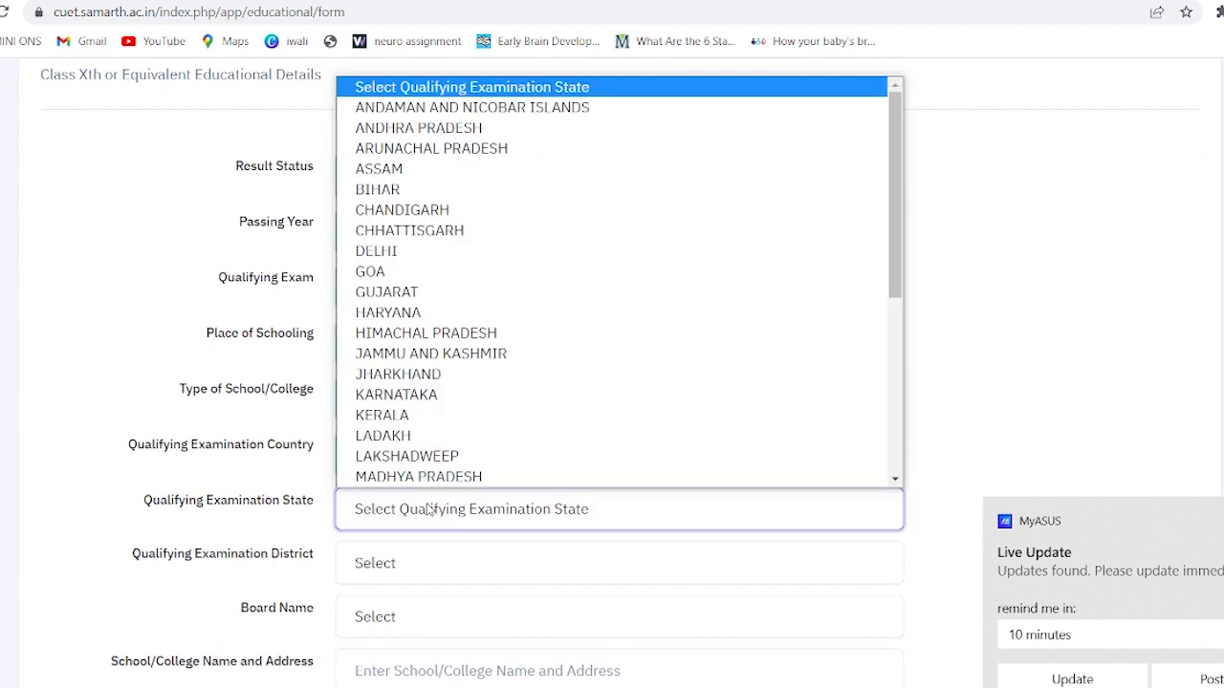
scroll(429, 478, down, 1)
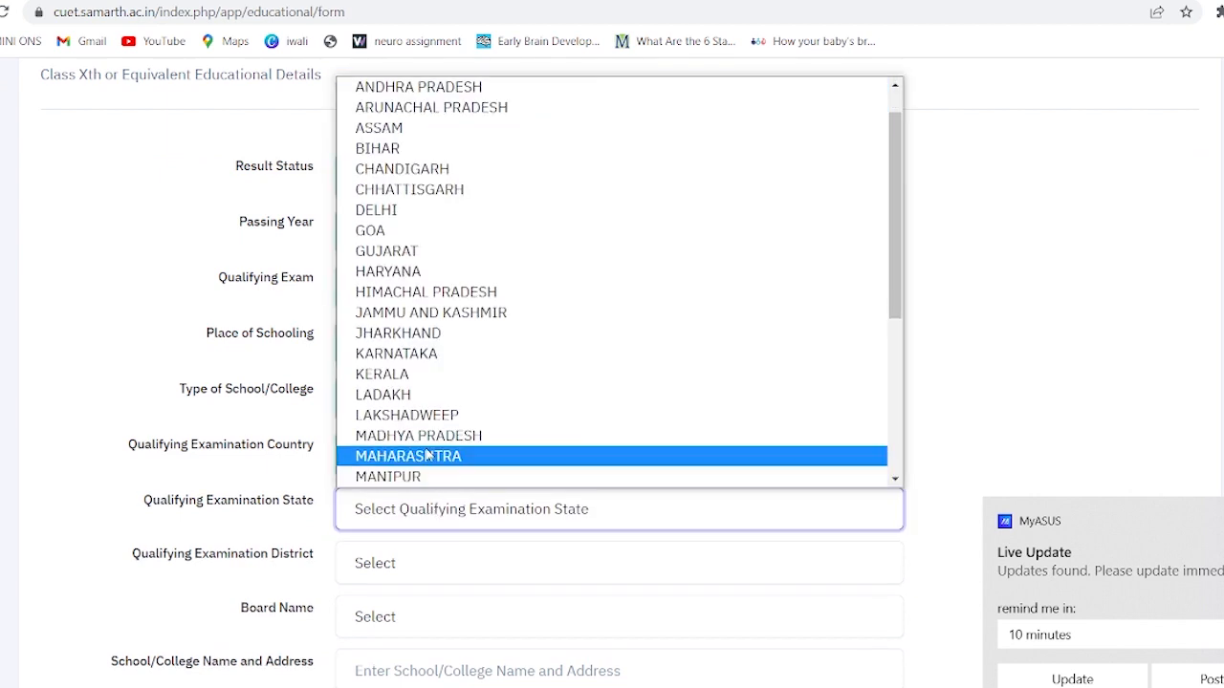
click(429, 442)
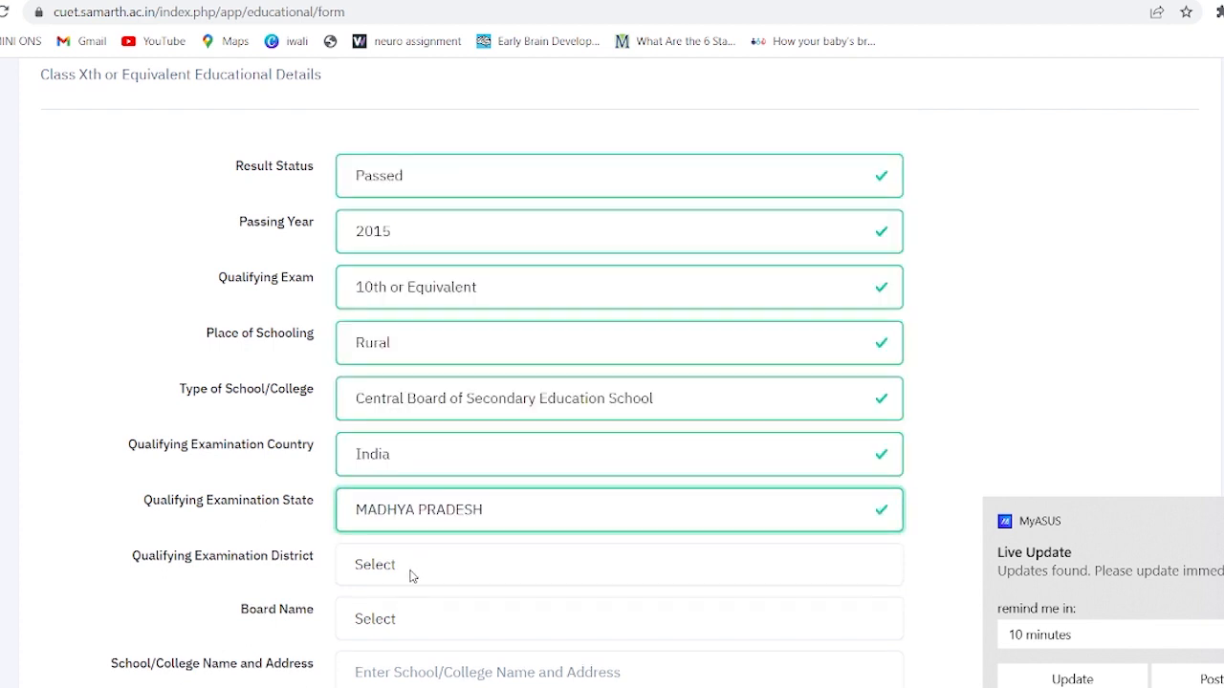
click(411, 571)
scroll(402, 481, down, 3)
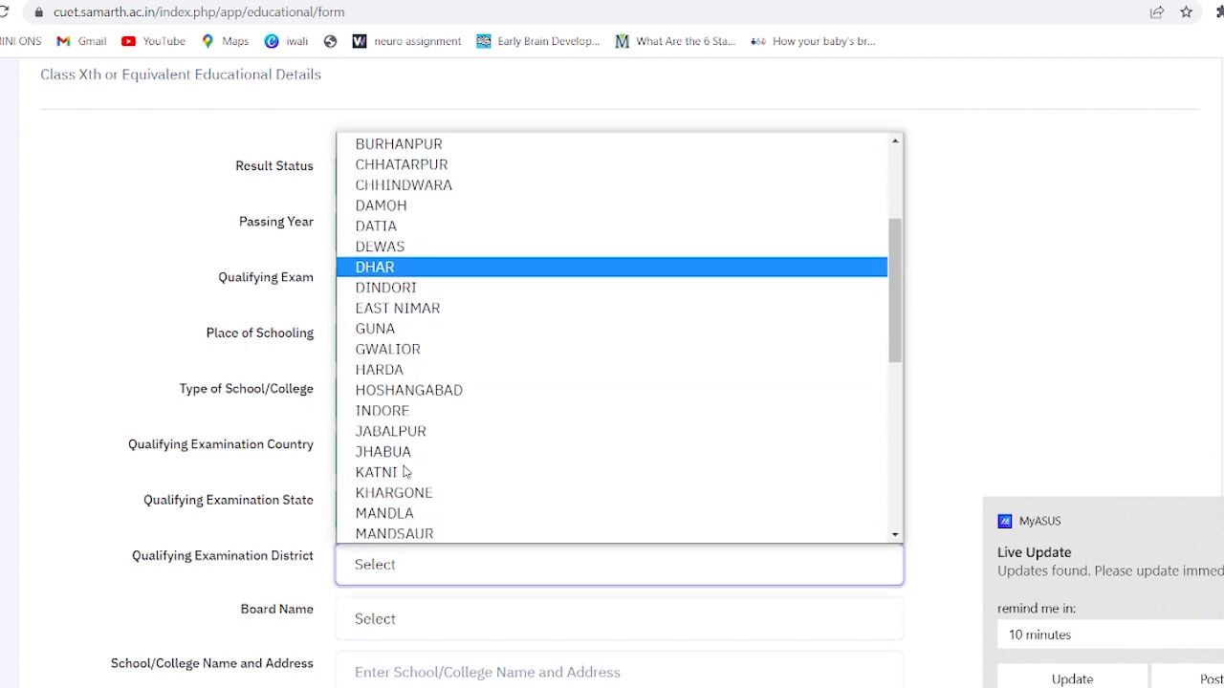
scroll(402, 472, down, 3)
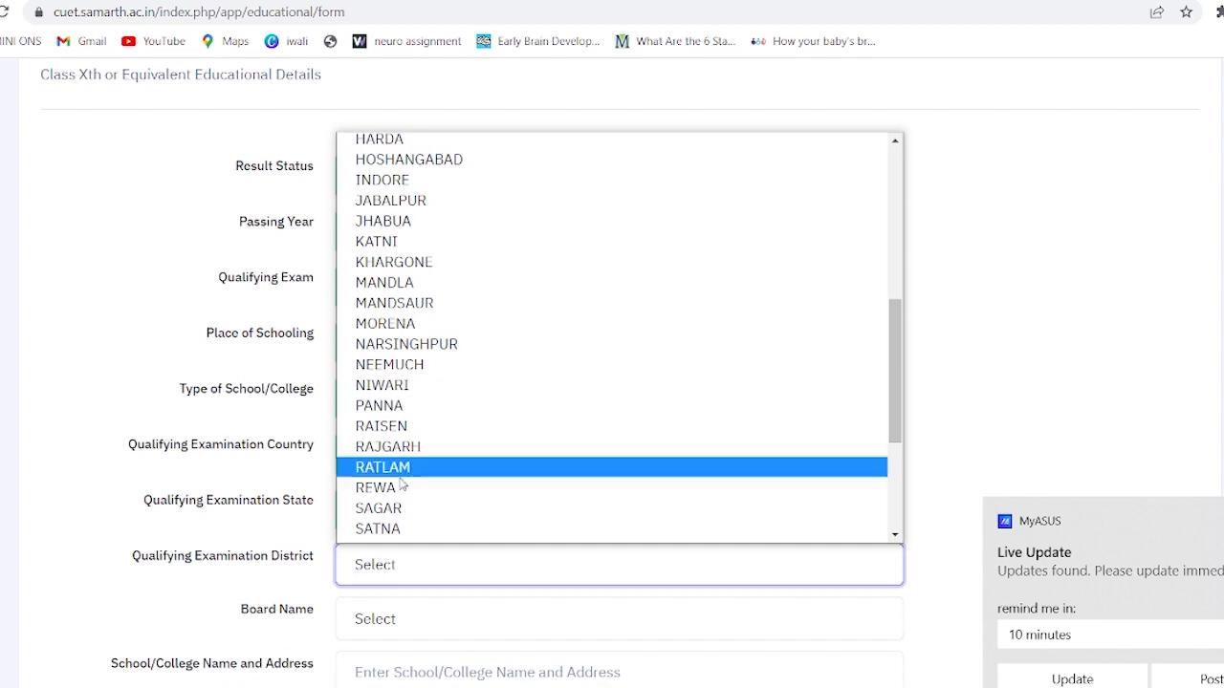
click(390, 509)
scroll(391, 514, down, 2)
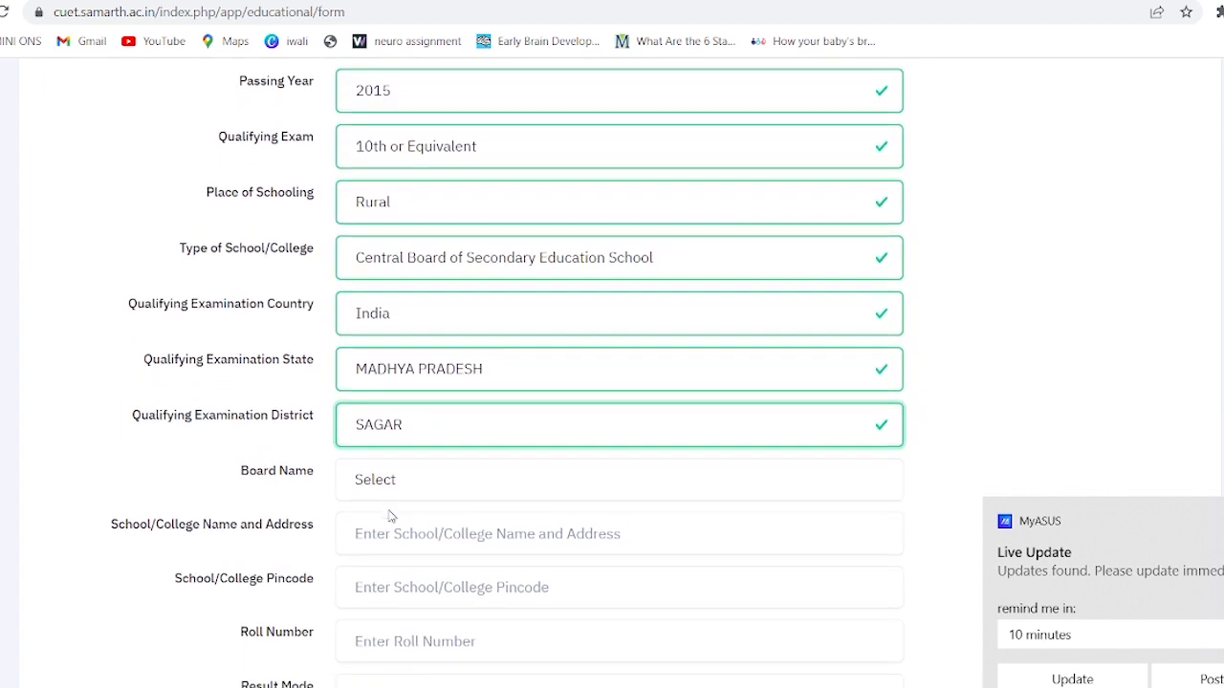
Set the board to Central Board of Secondary Education and school type to Private Unaided
click(392, 472)
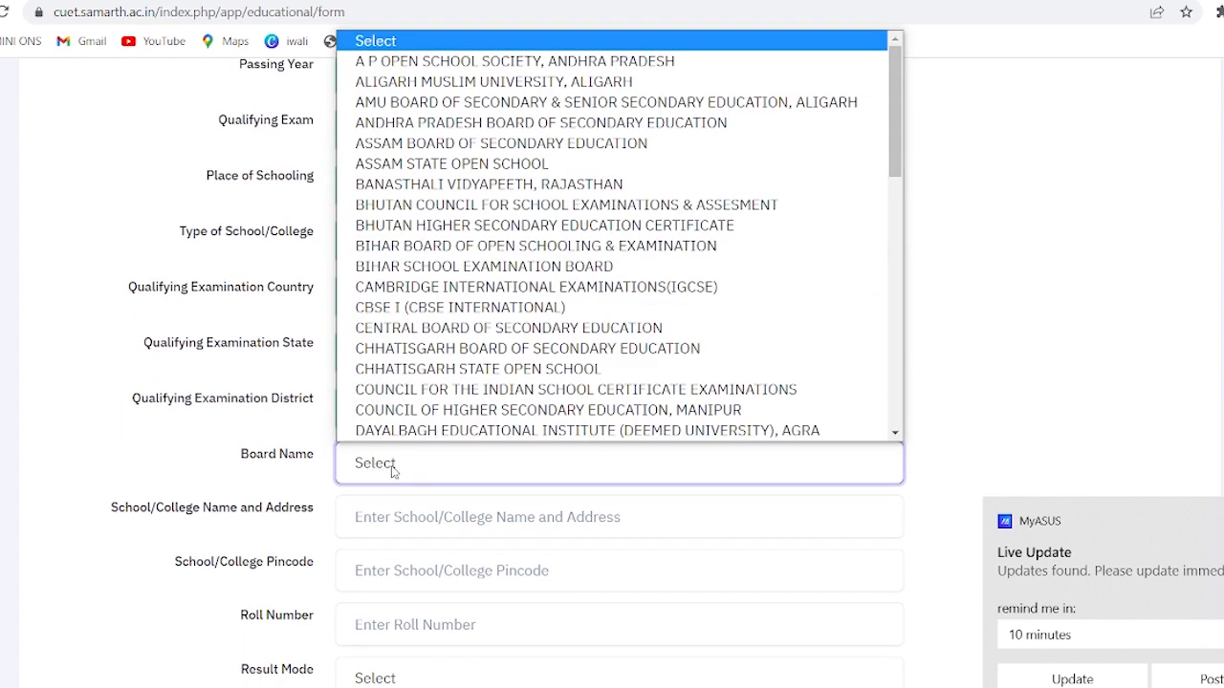
scroll(394, 450, down, 1)
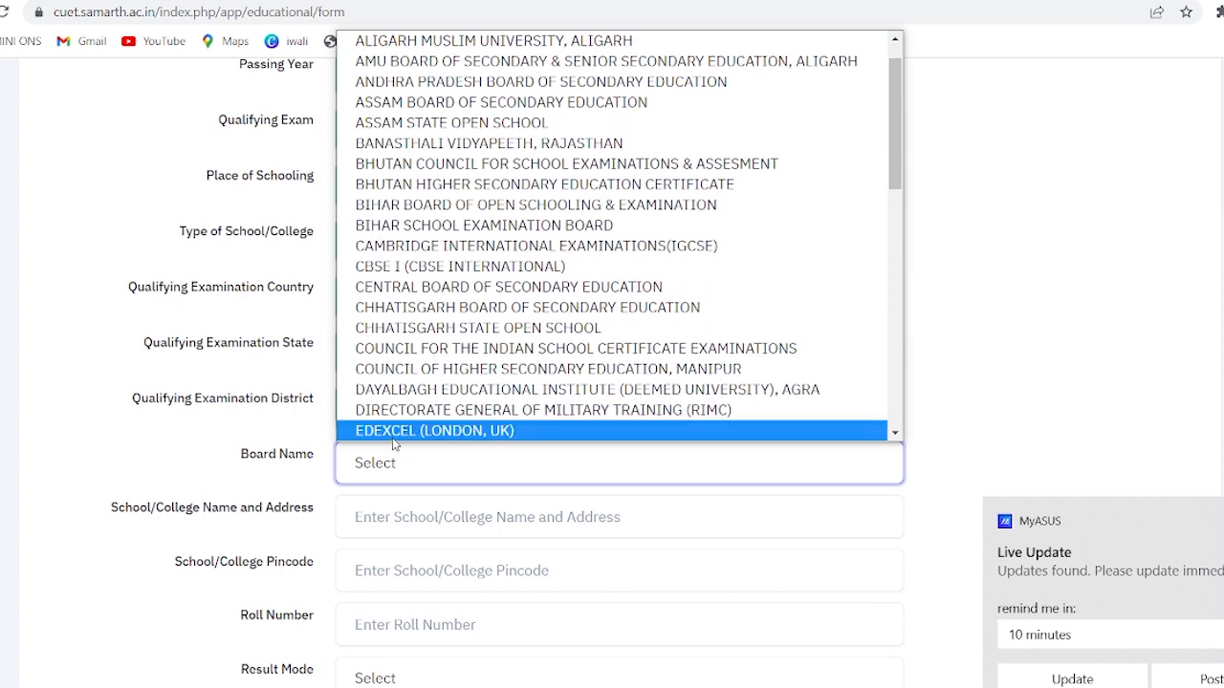
click(403, 289)
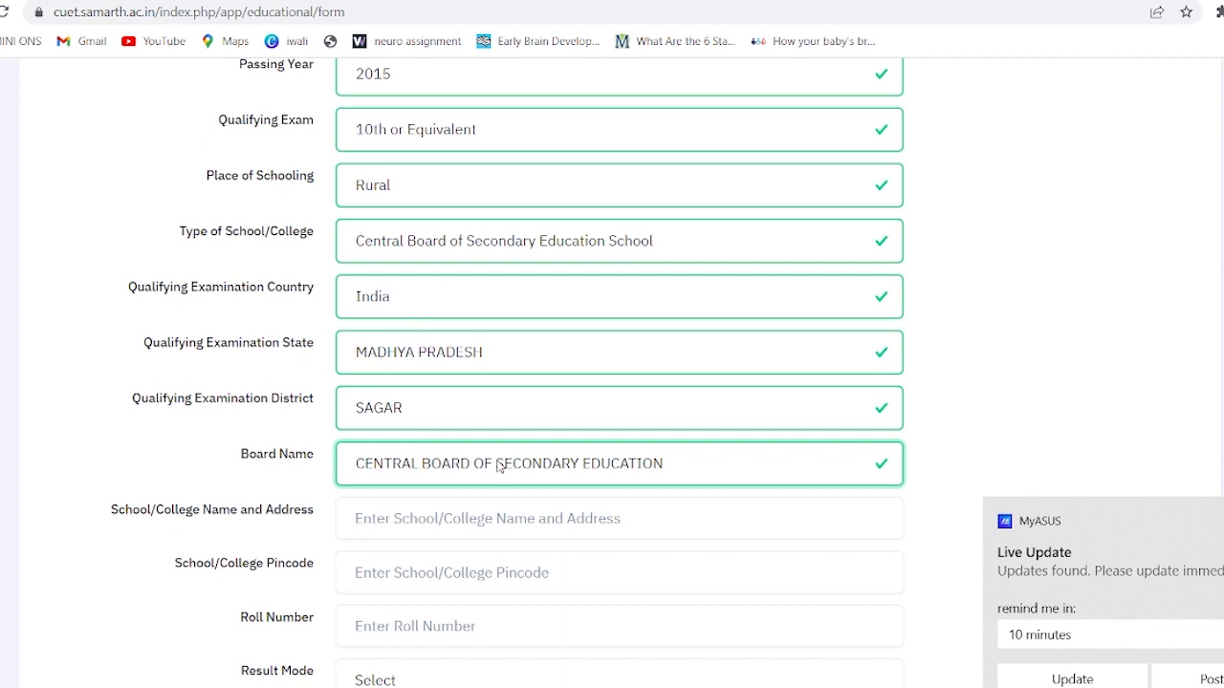
click(498, 247)
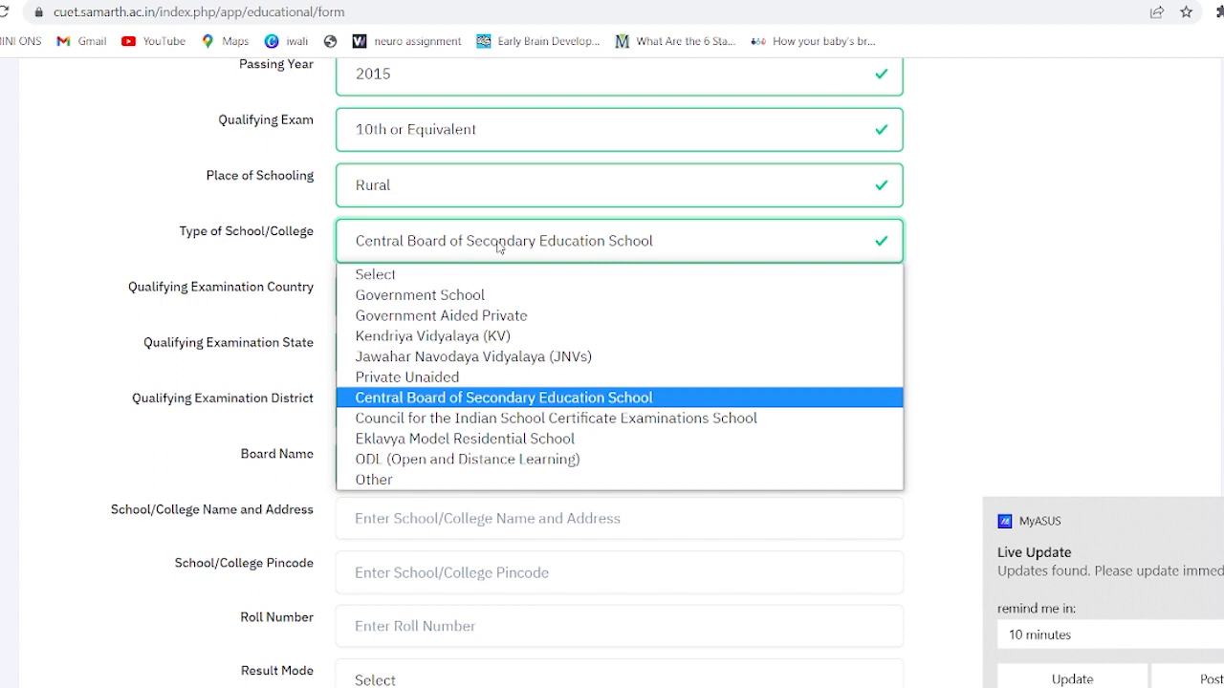
click(430, 379)
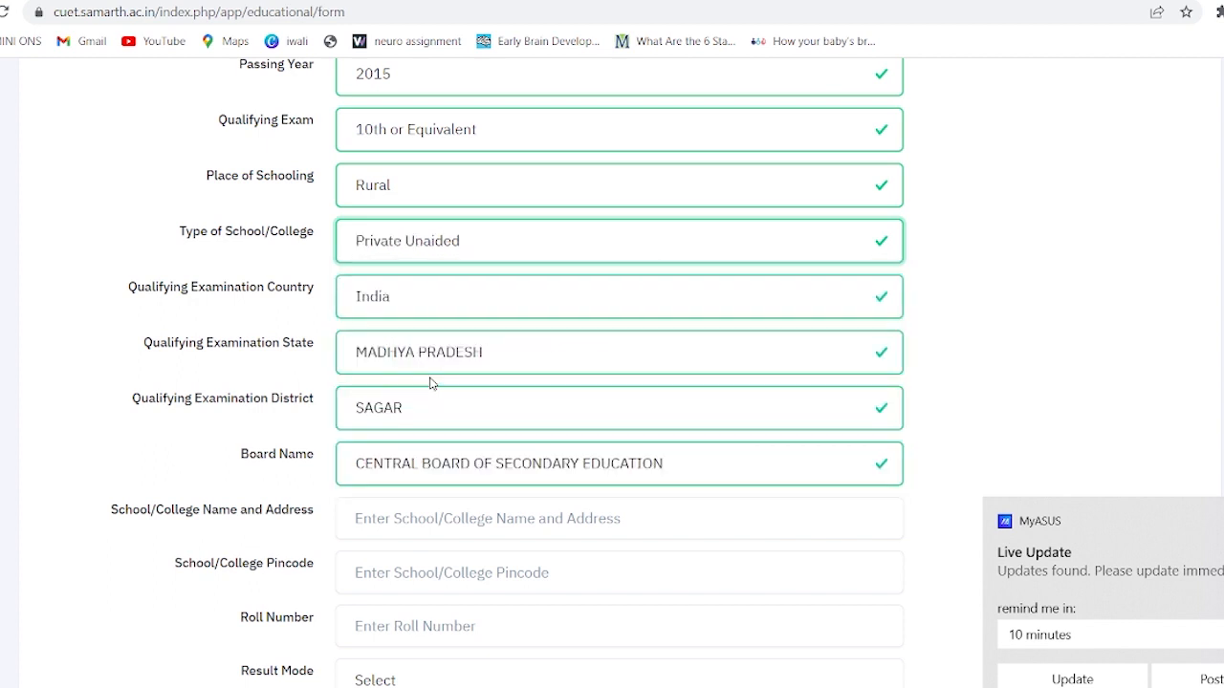
Enter school name 'Greatmen International School', pincode 470004, and the Class X roll number
scroll(430, 382, down, 2)
click(414, 325)
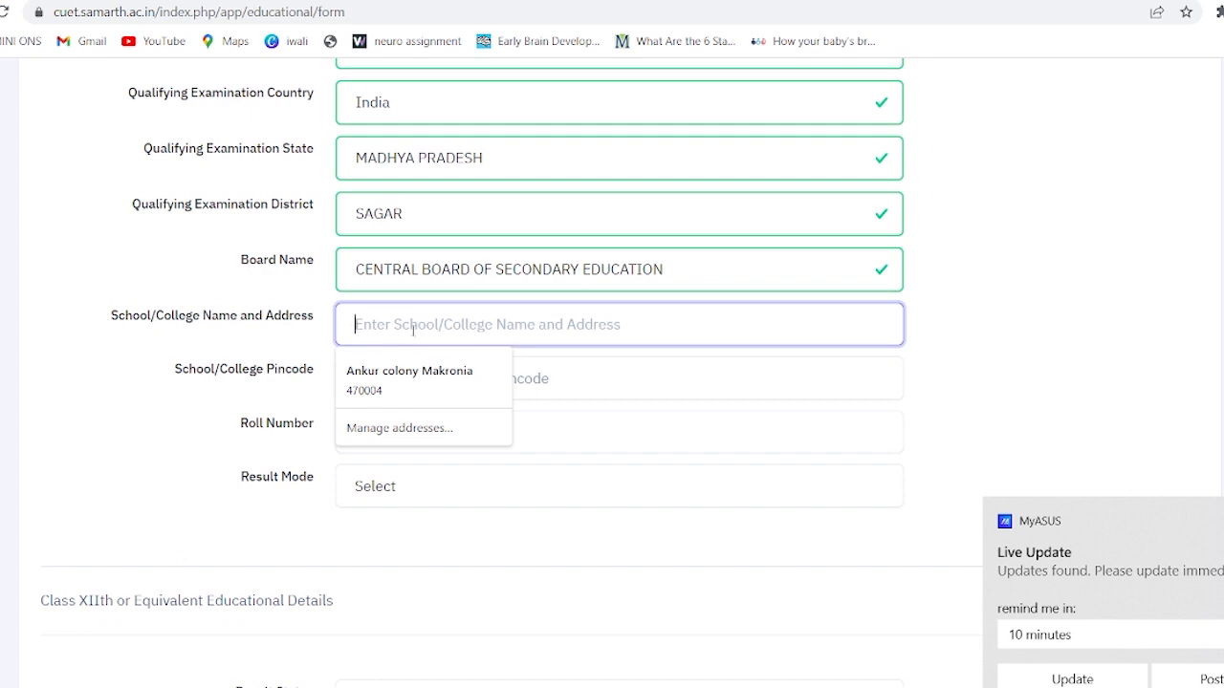
text(Gre)
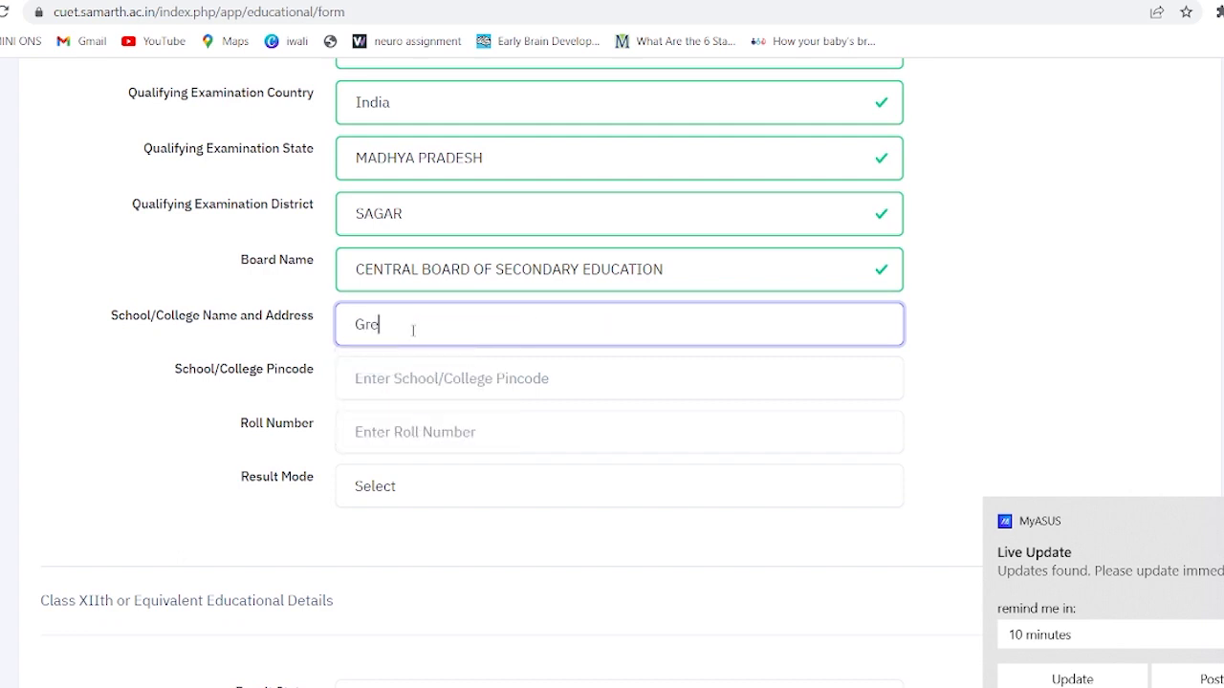
text(atmen Internati)
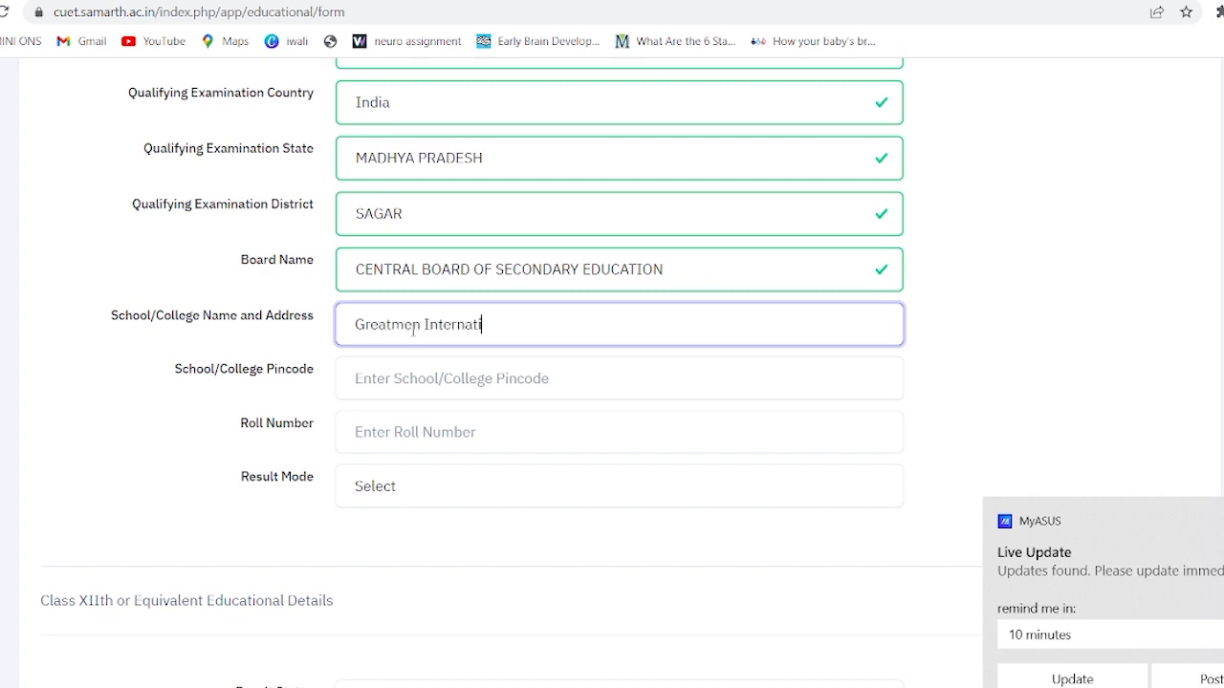
text(onal School)
click(427, 382)
text(47)
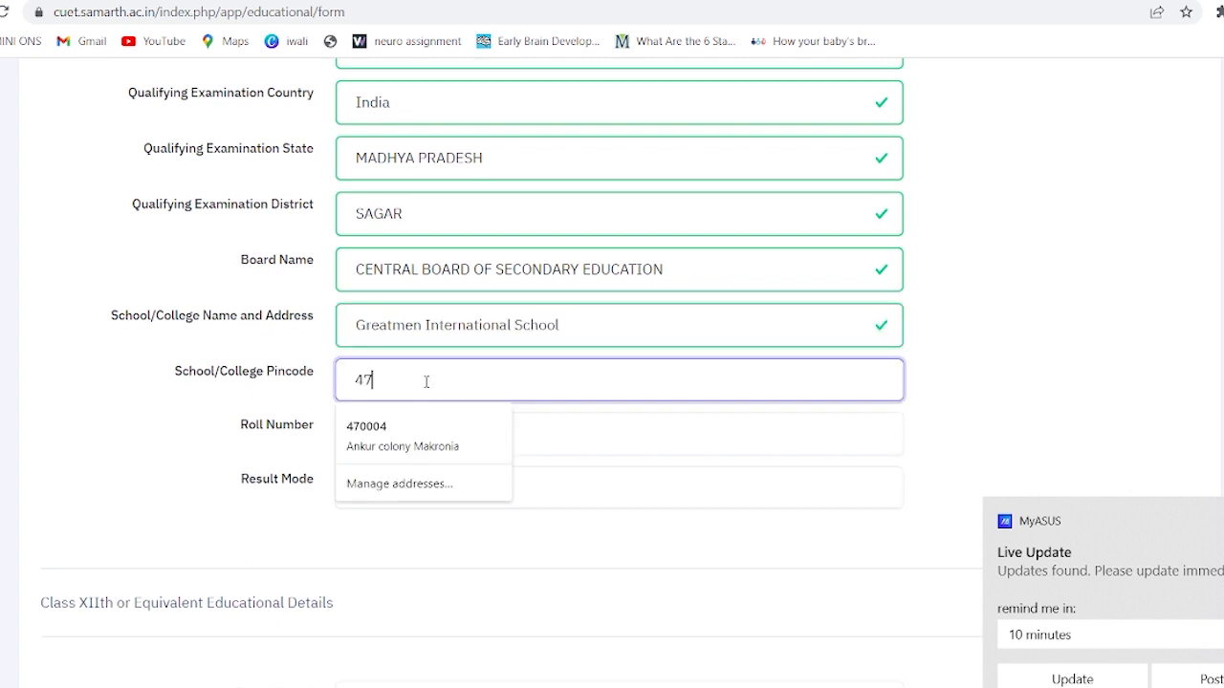
text(0002)
key(BackSpace)
text(4)
click(507, 436)
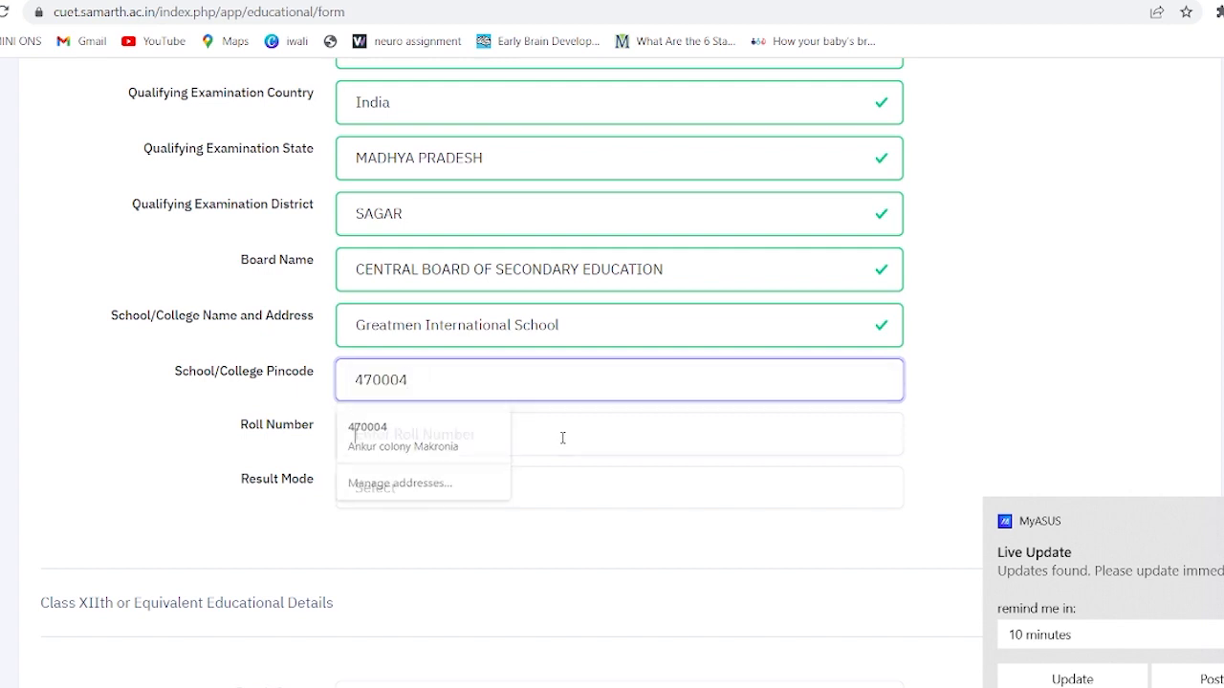
click(562, 438)
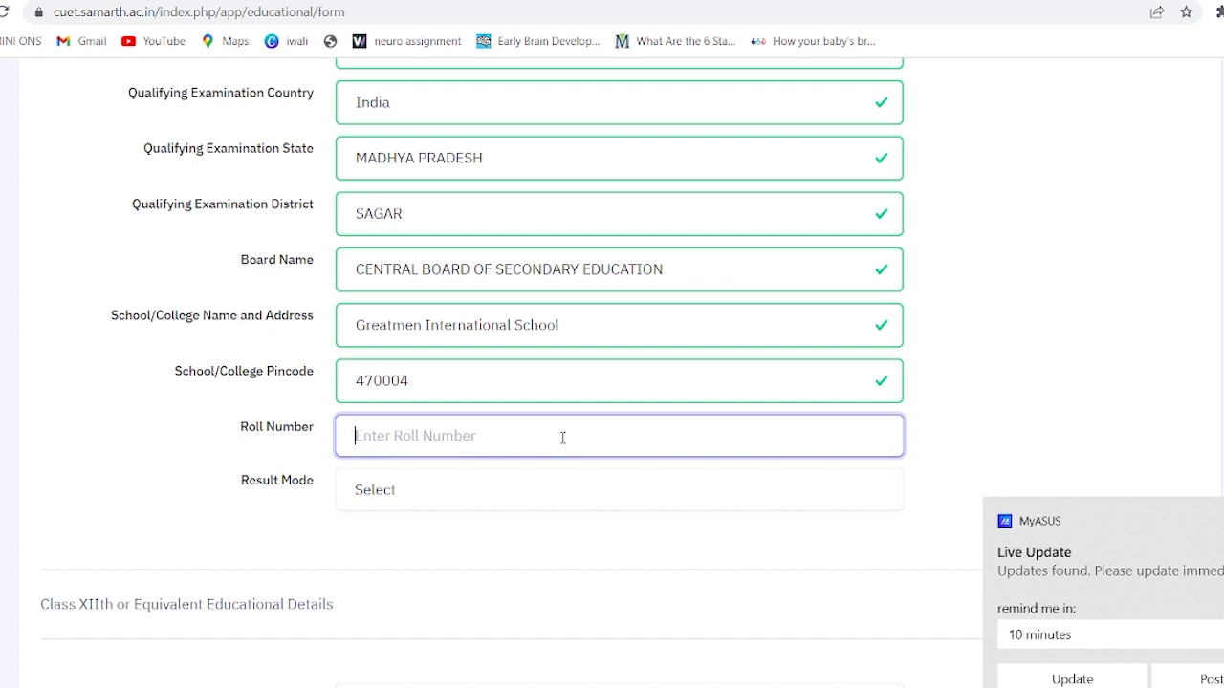
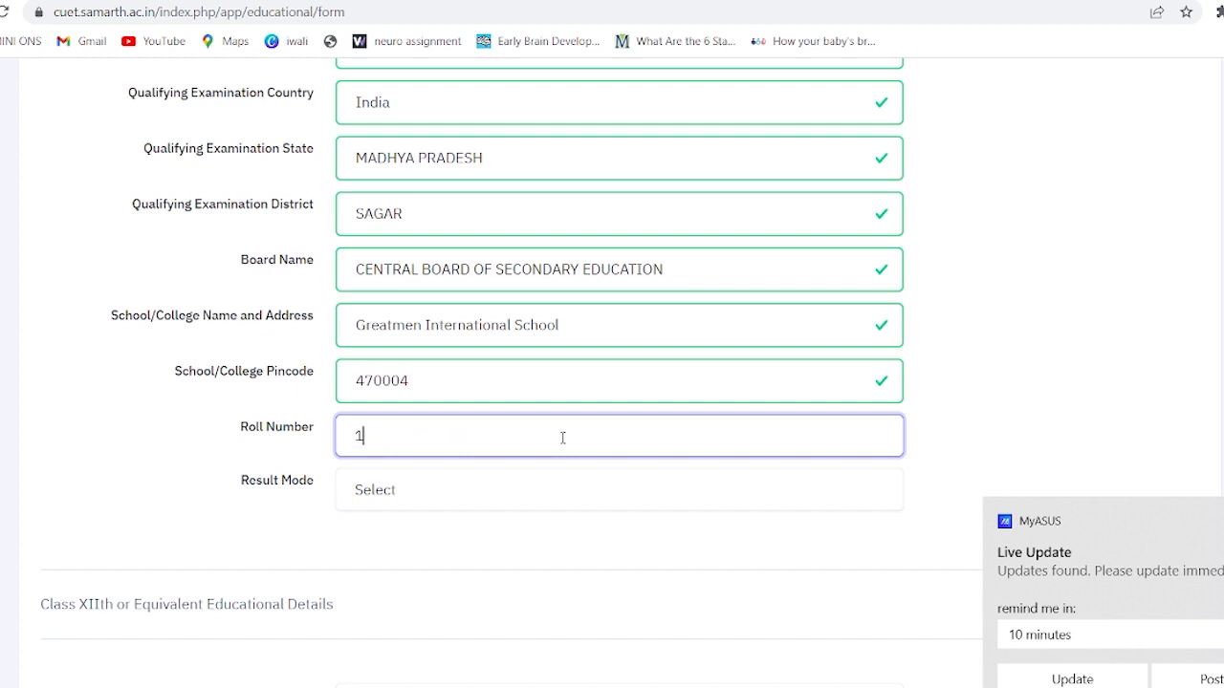
Report the Class X result in Grade mode with 9.2 as CGPA obtained
click(484, 494)
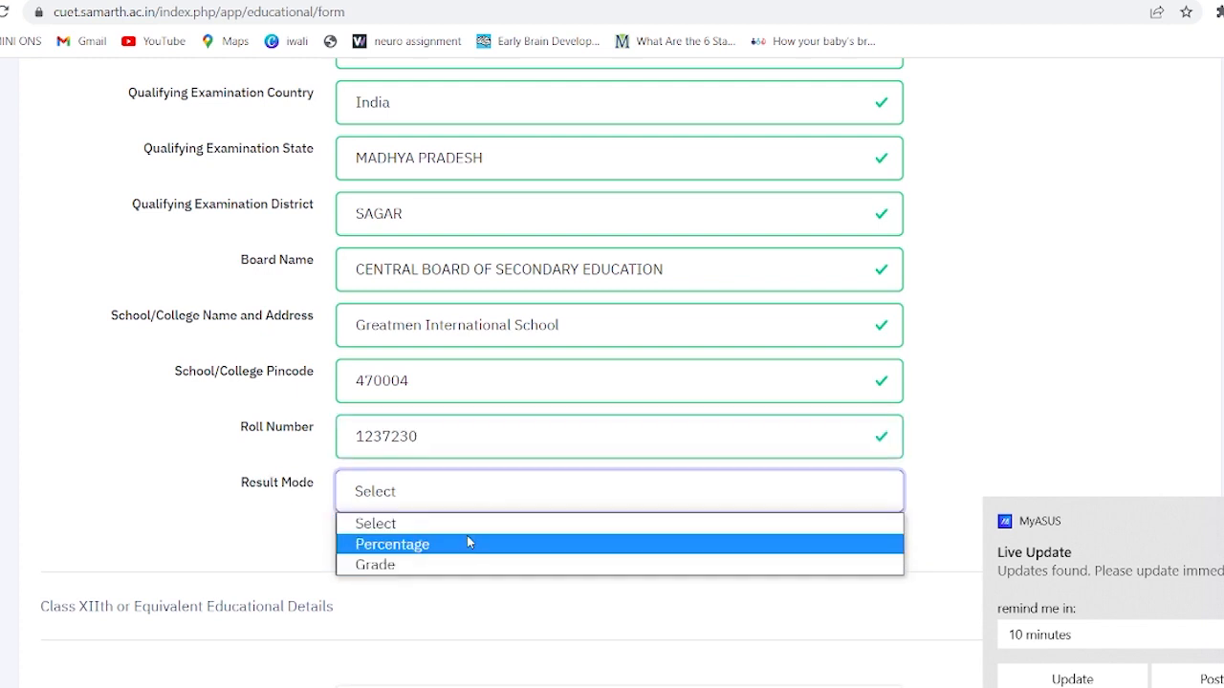
click(473, 564)
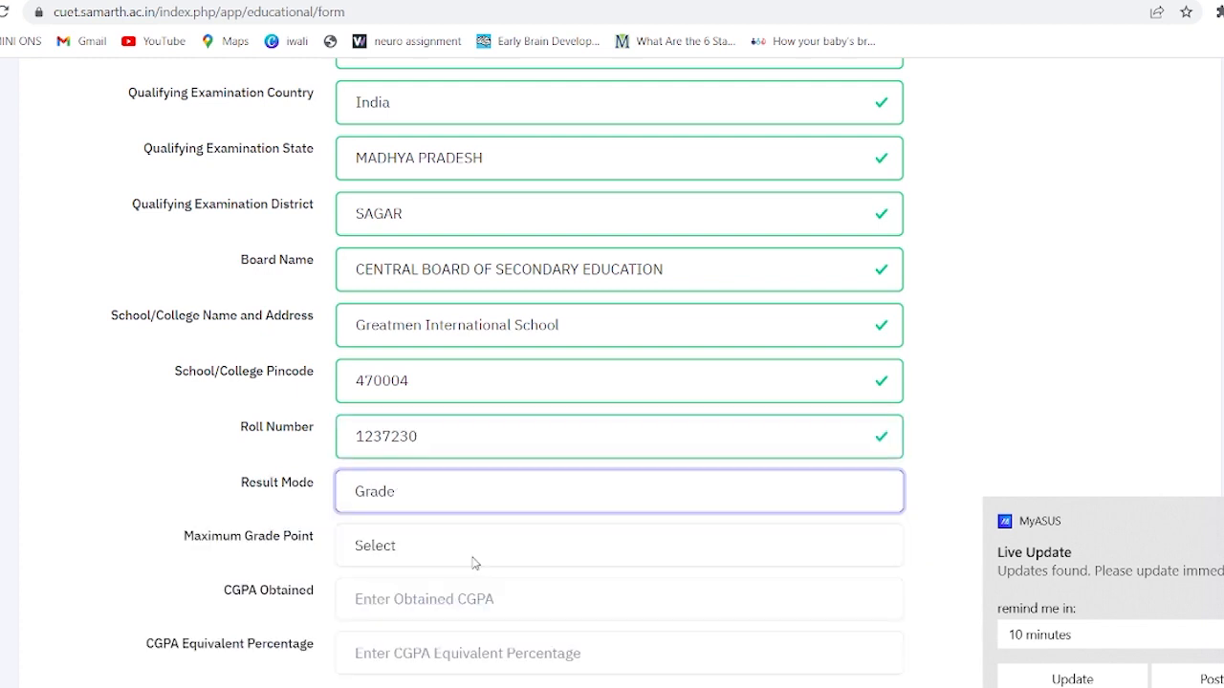
click(446, 558)
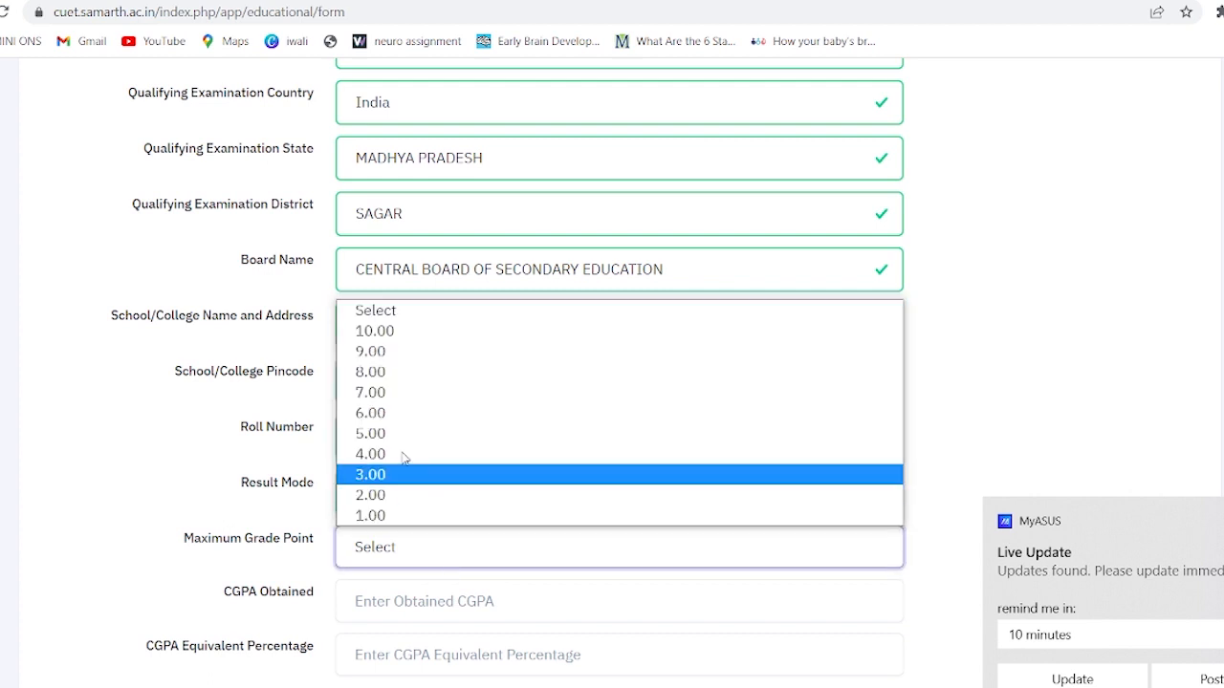
click(397, 352)
click(428, 600)
text(9.2)
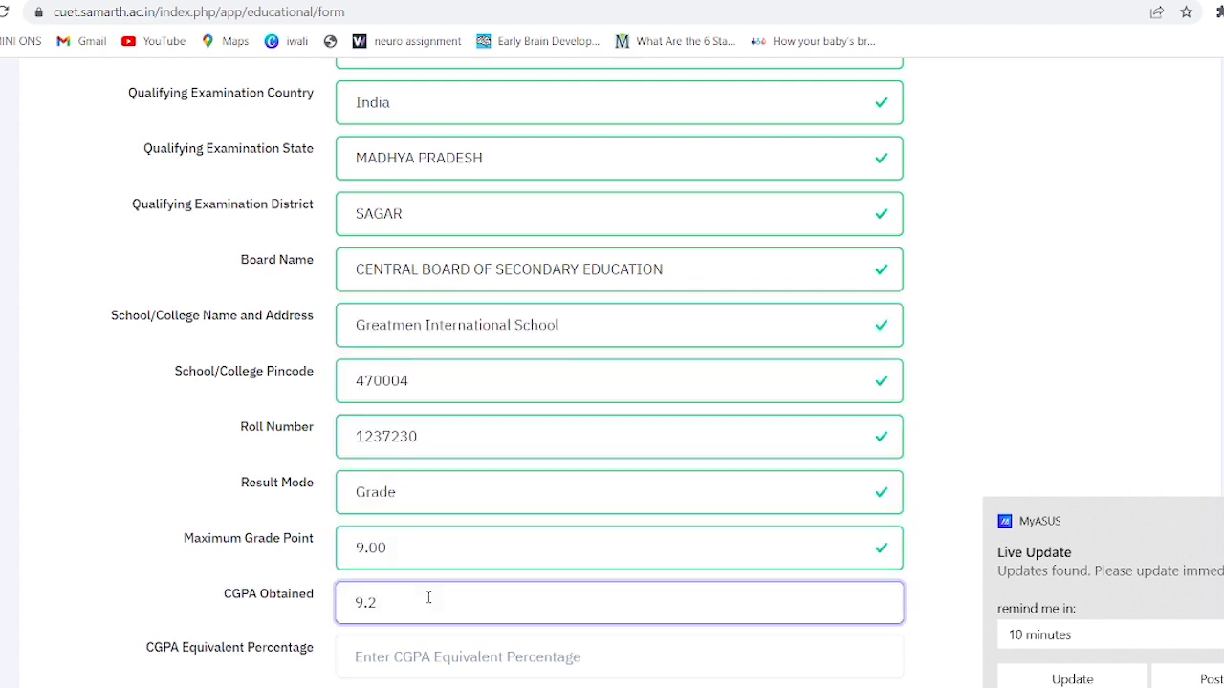
Correct the maximum grade point to 10.00 and enter 92 as the equivalent percentage
scroll(428, 598, down, 1)
click(446, 478)
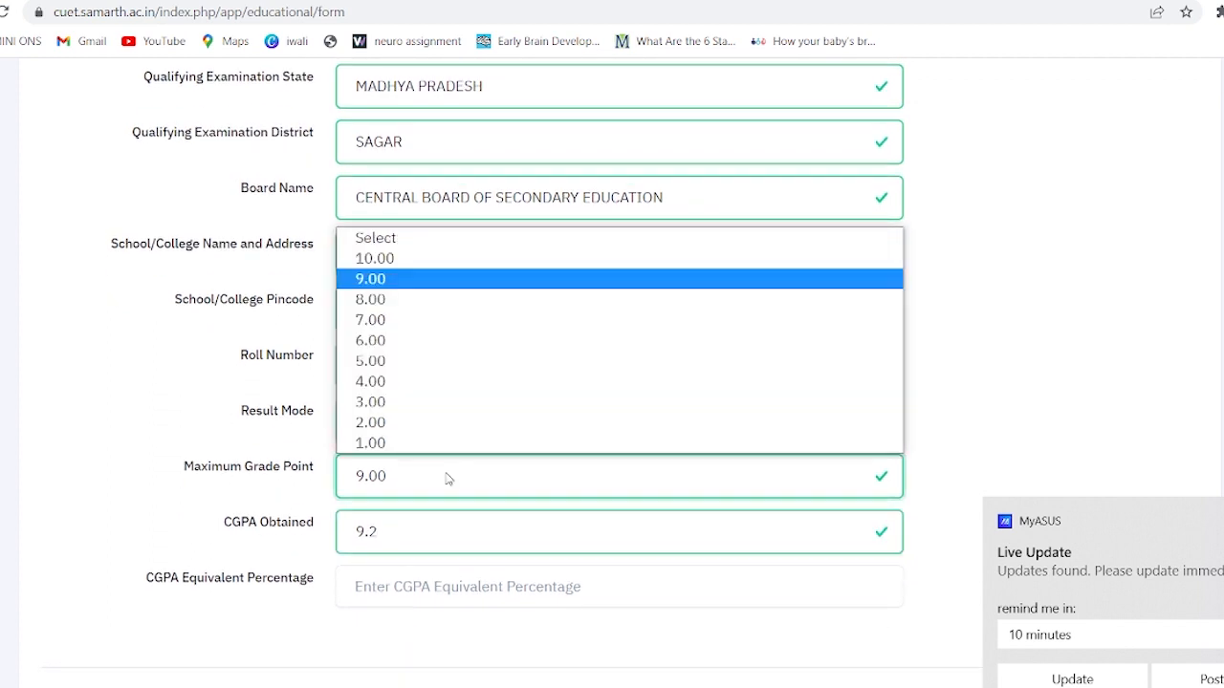
click(246, 442)
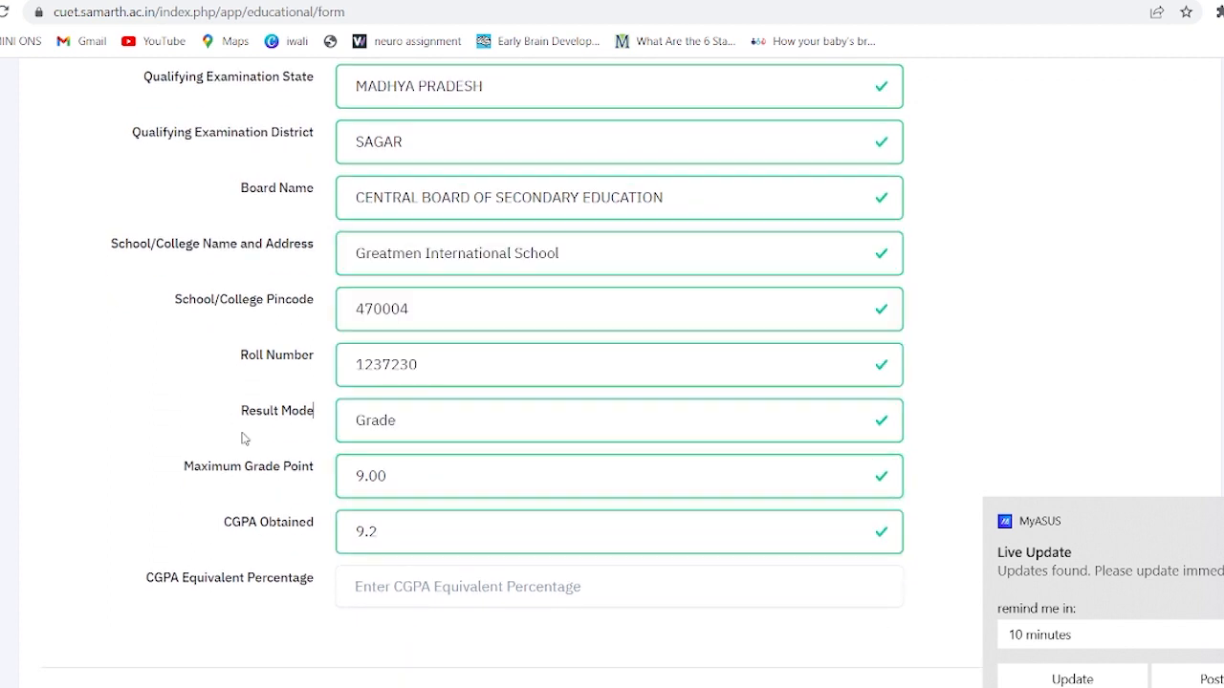
click(395, 425)
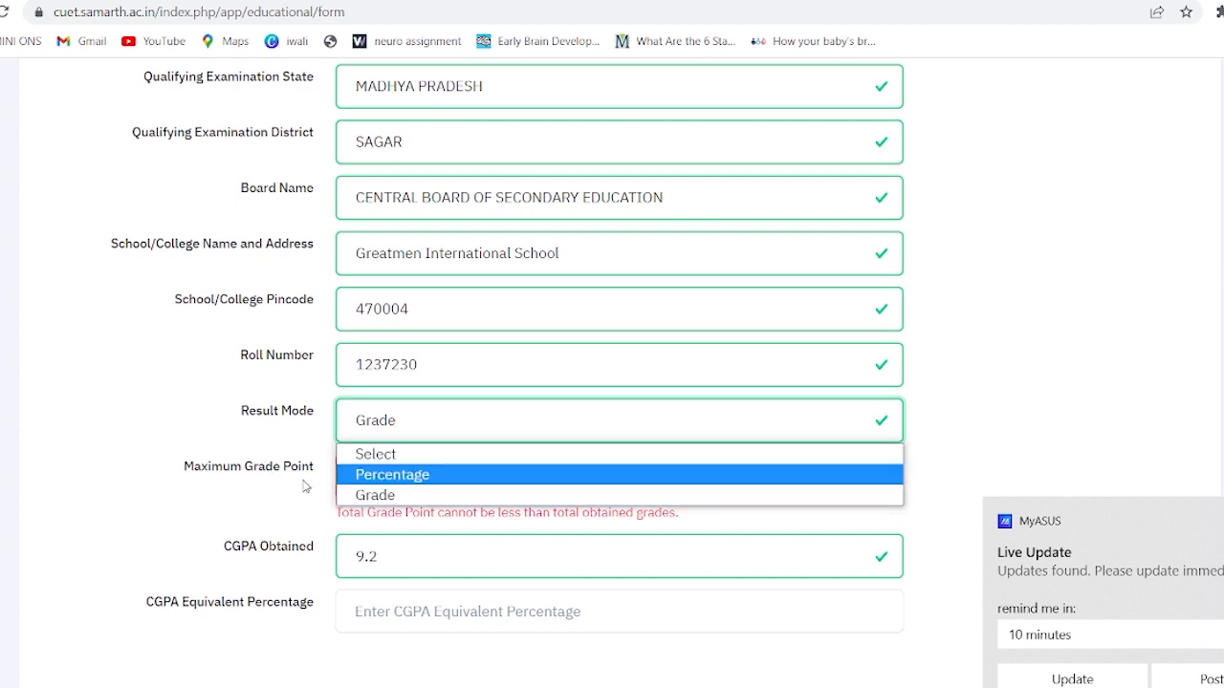
click(241, 467)
click(390, 481)
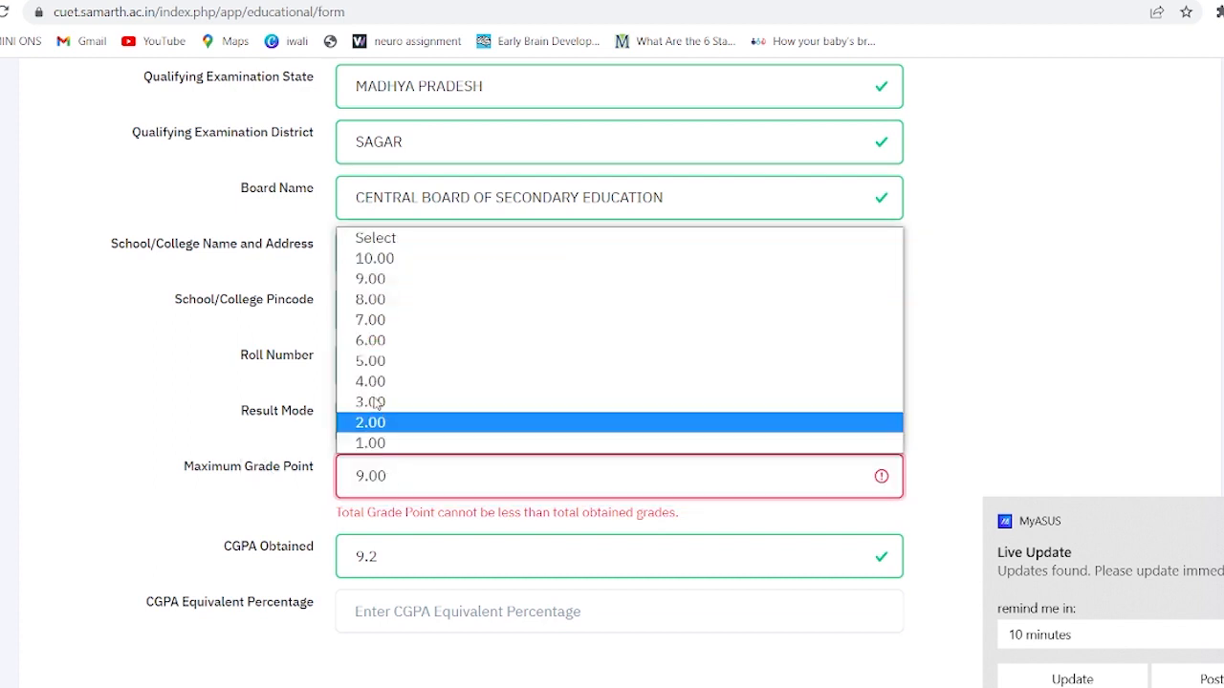
click(399, 259)
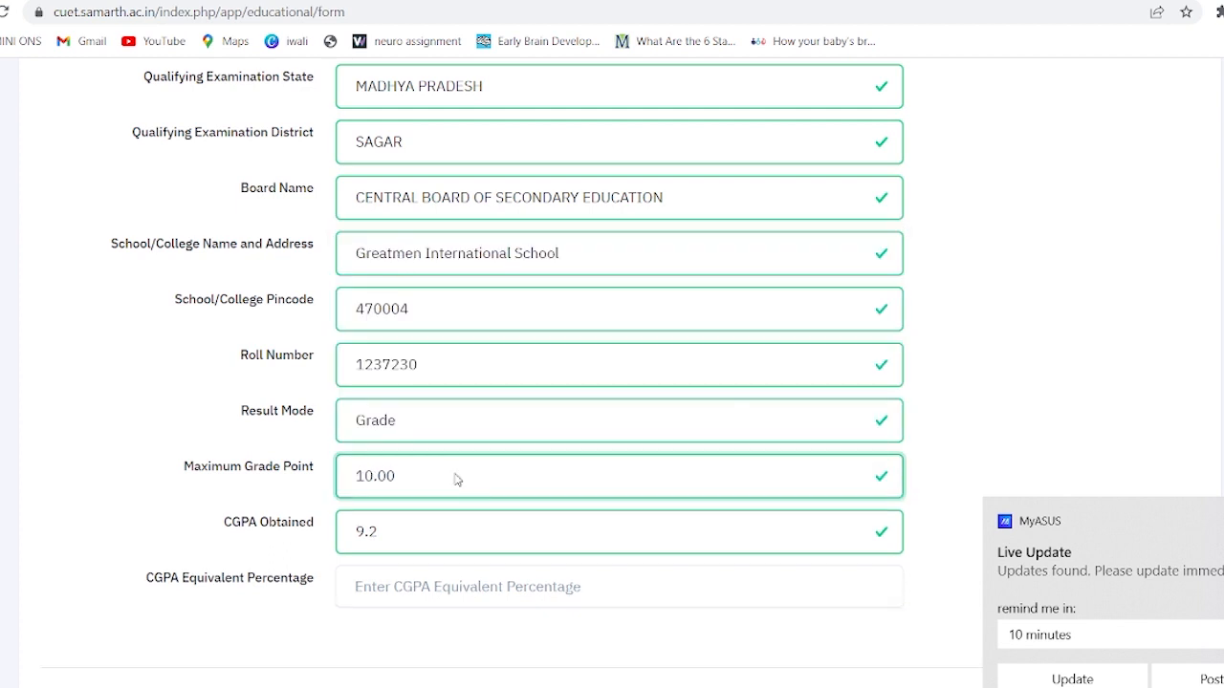
click(463, 597)
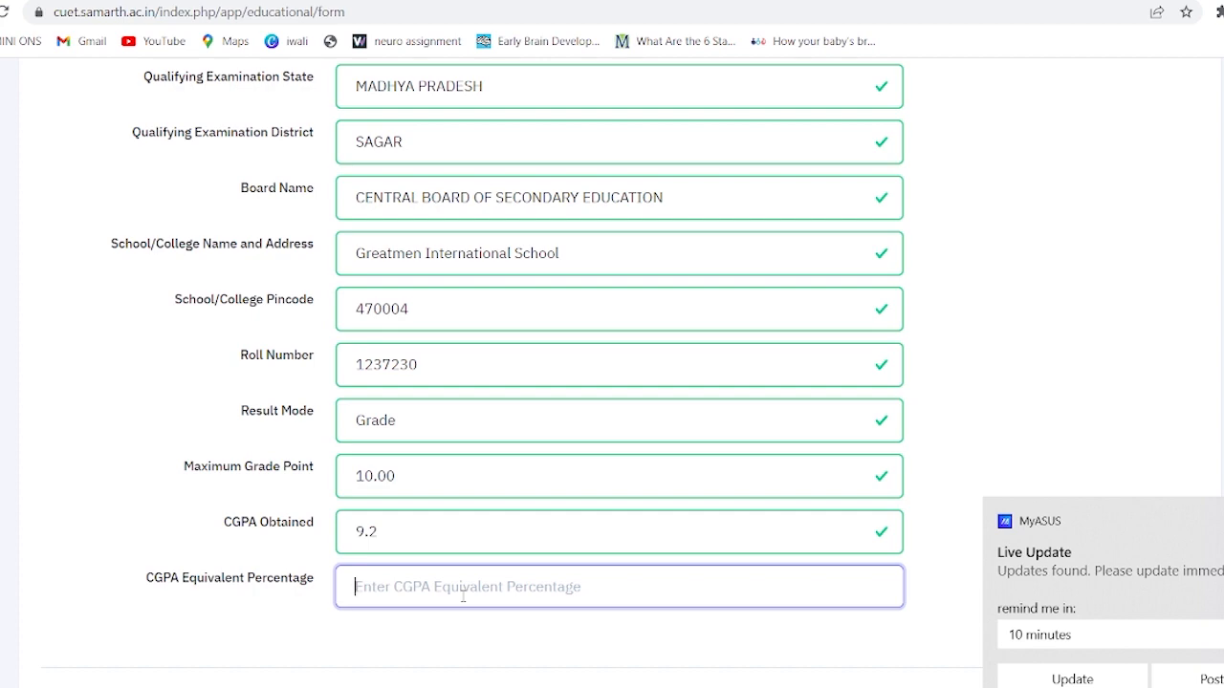
text(92)
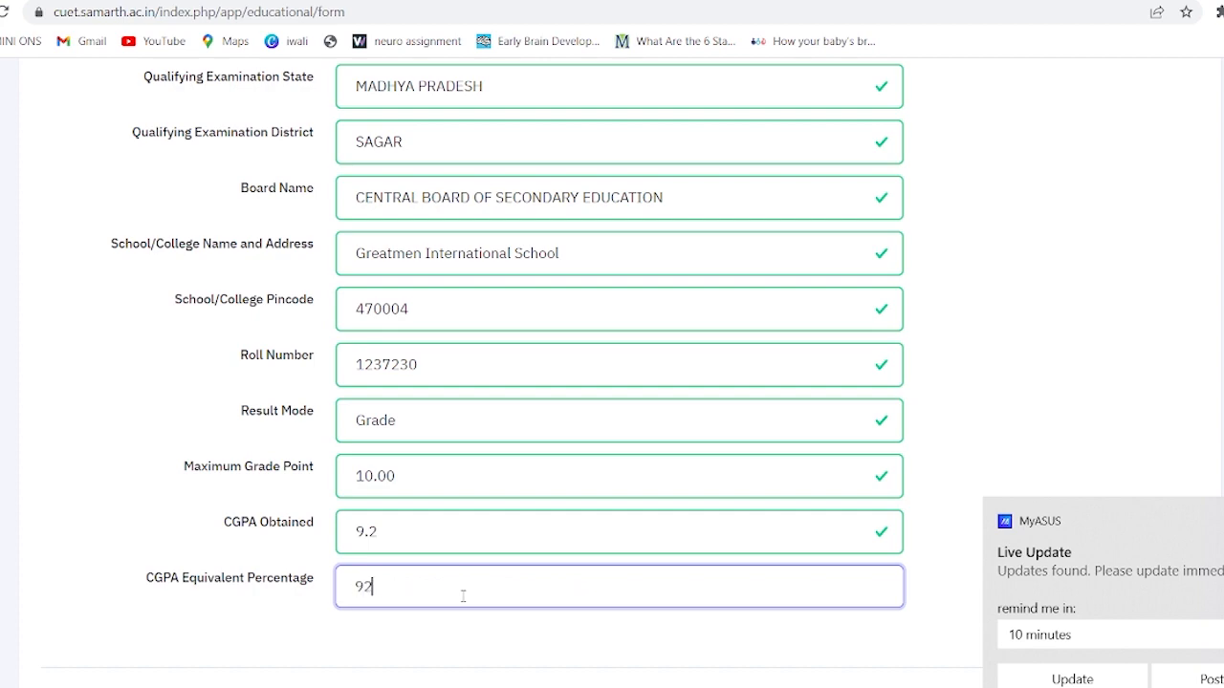
scroll(463, 596, down, 5)
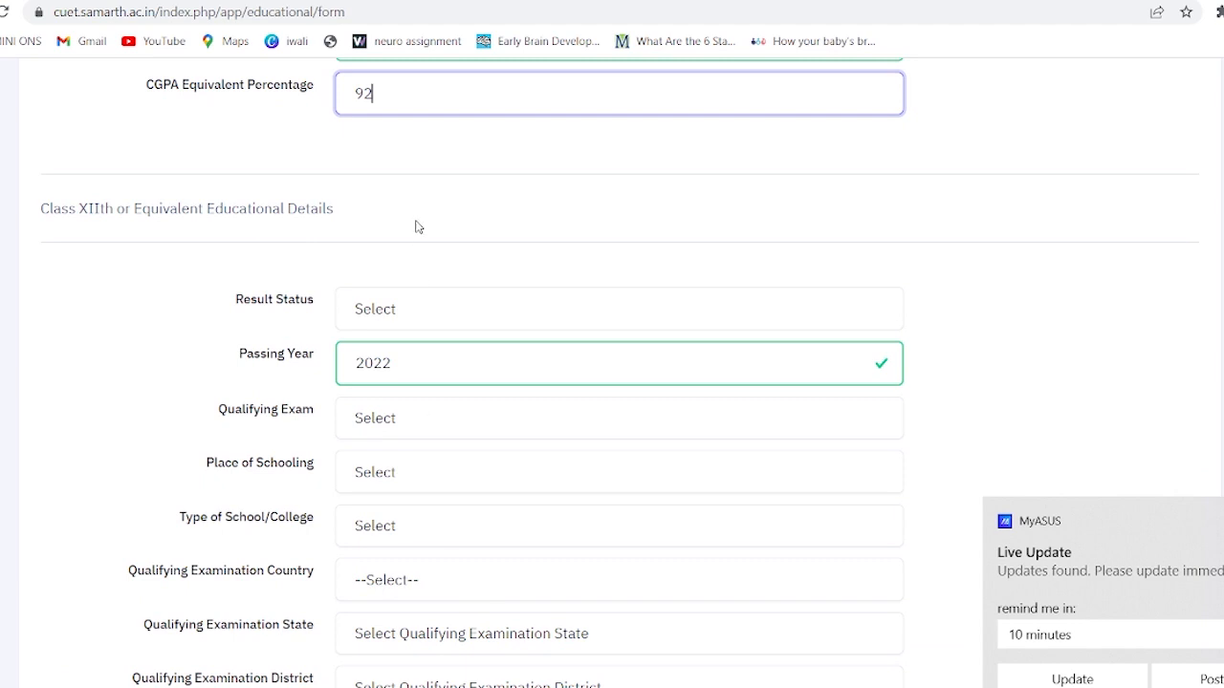
Set the Class XII result status to Passed with passing year 2017
click(414, 310)
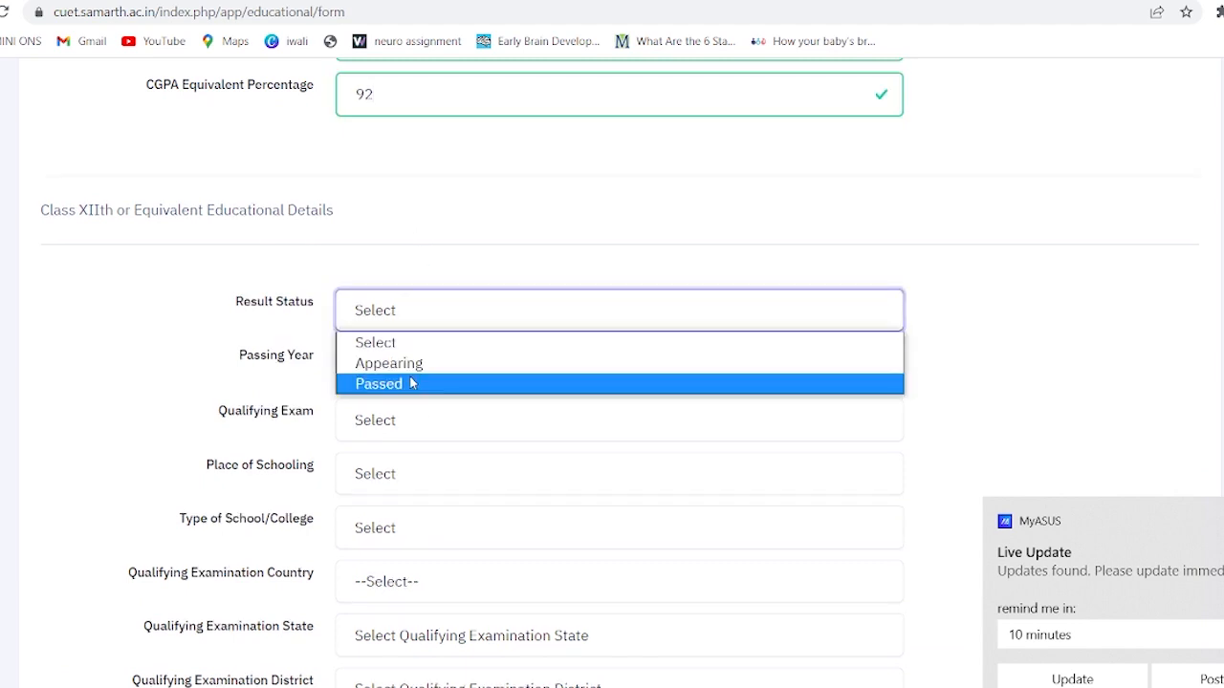
click(412, 364)
scroll(406, 325, down, 1)
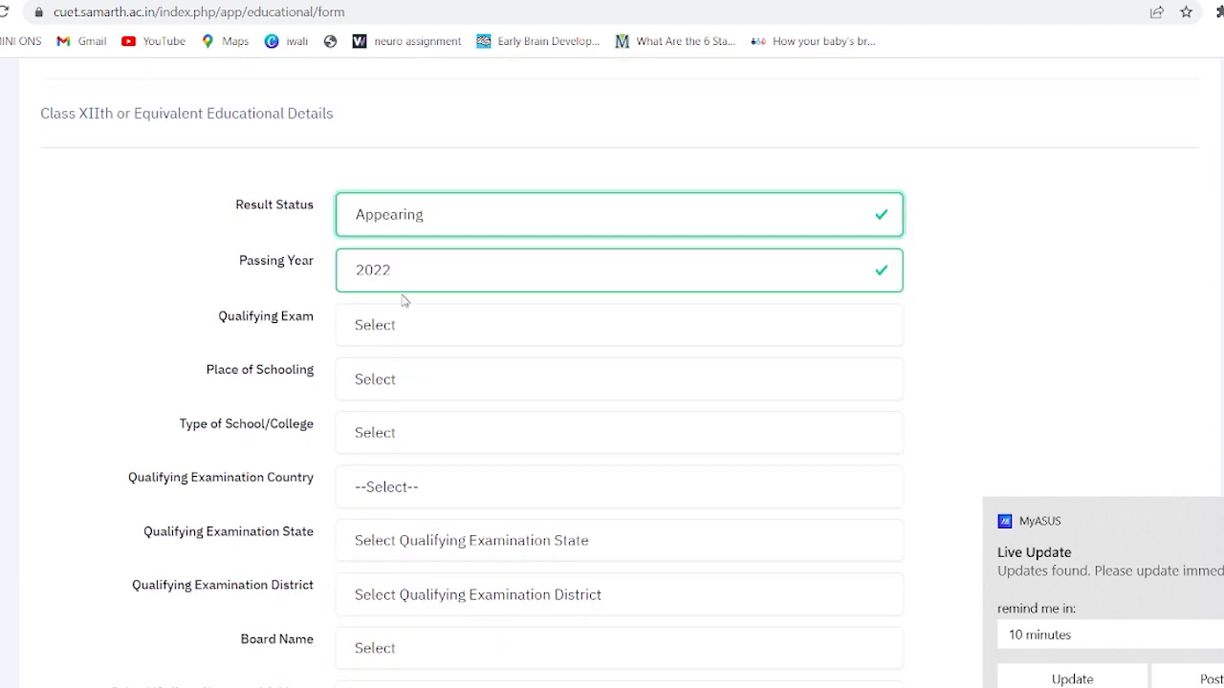
click(431, 216)
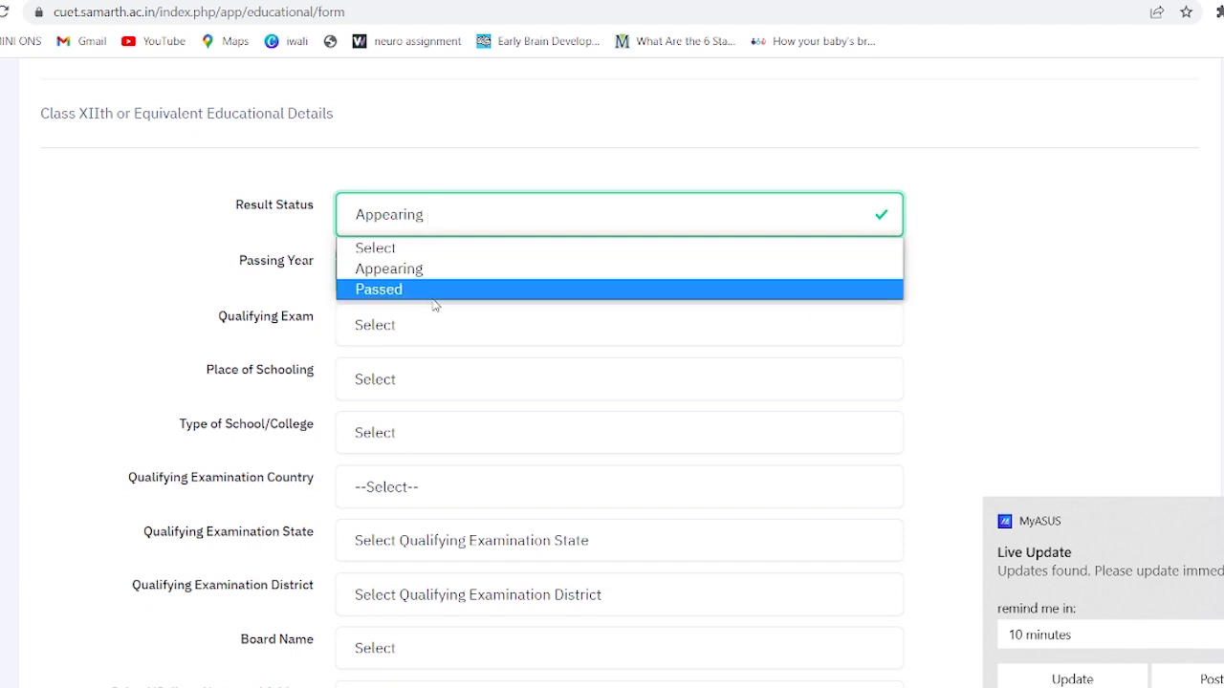
click(433, 292)
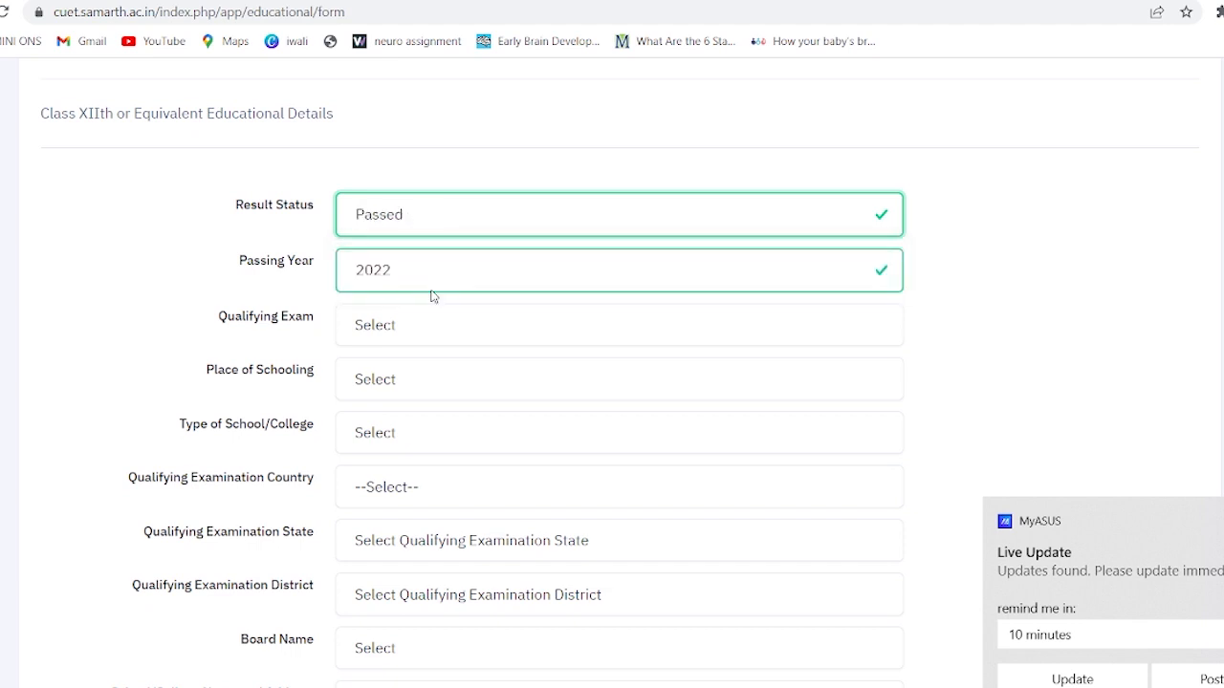
click(411, 281)
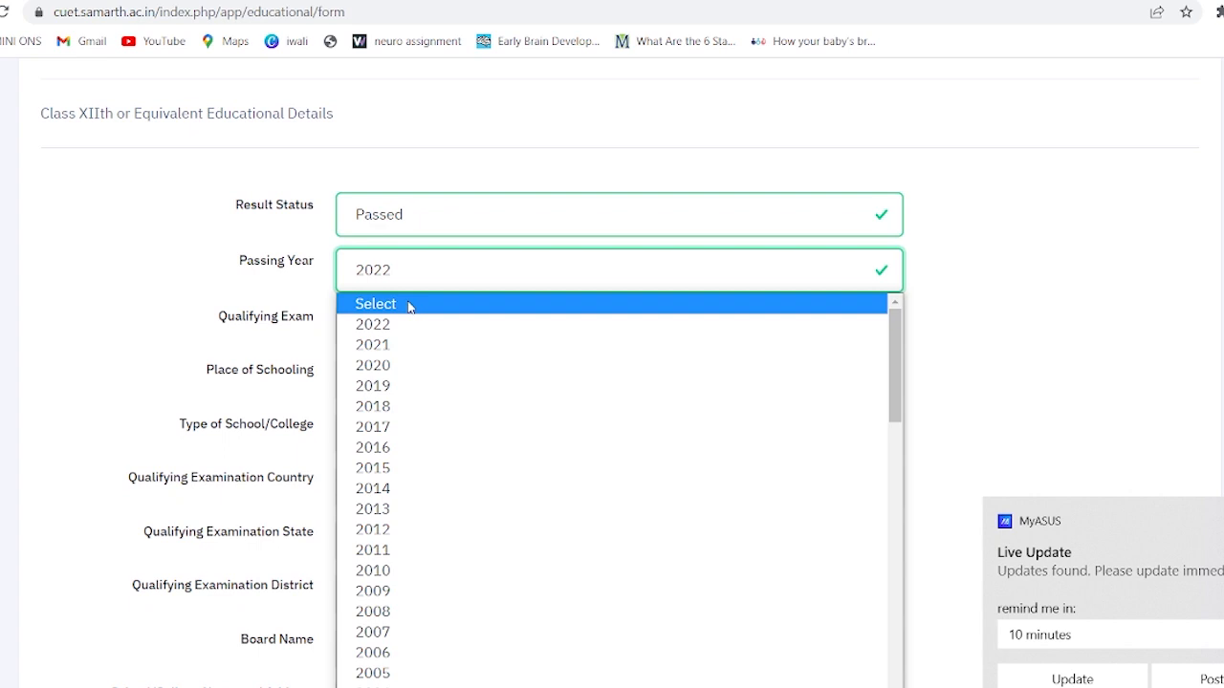
click(385, 430)
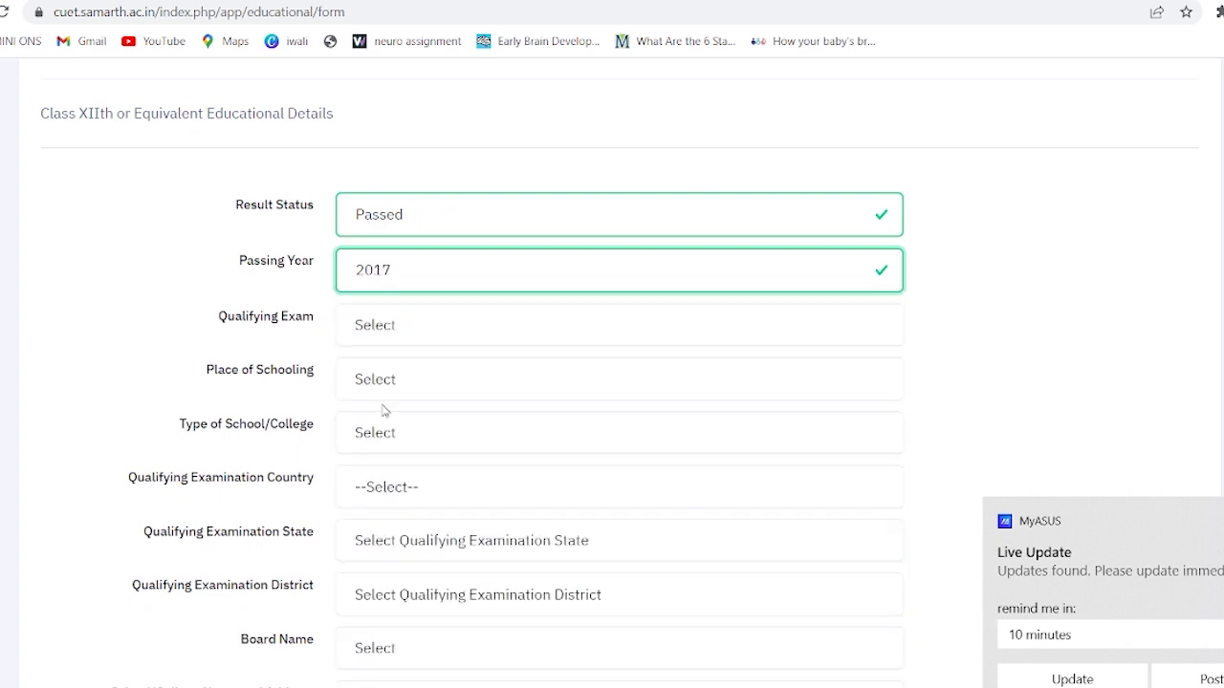
Choose 12th or Equivalent as qualifying exam, Rural schooling and a Private Unaided school
click(395, 335)
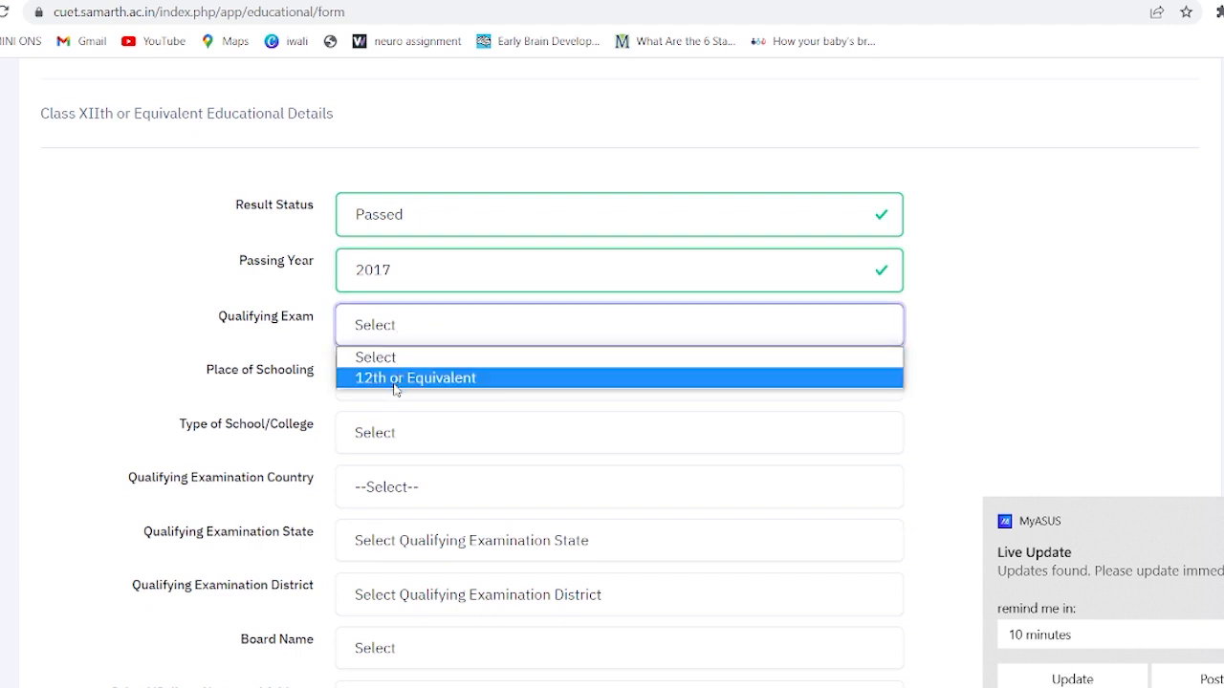
click(394, 378)
click(395, 385)
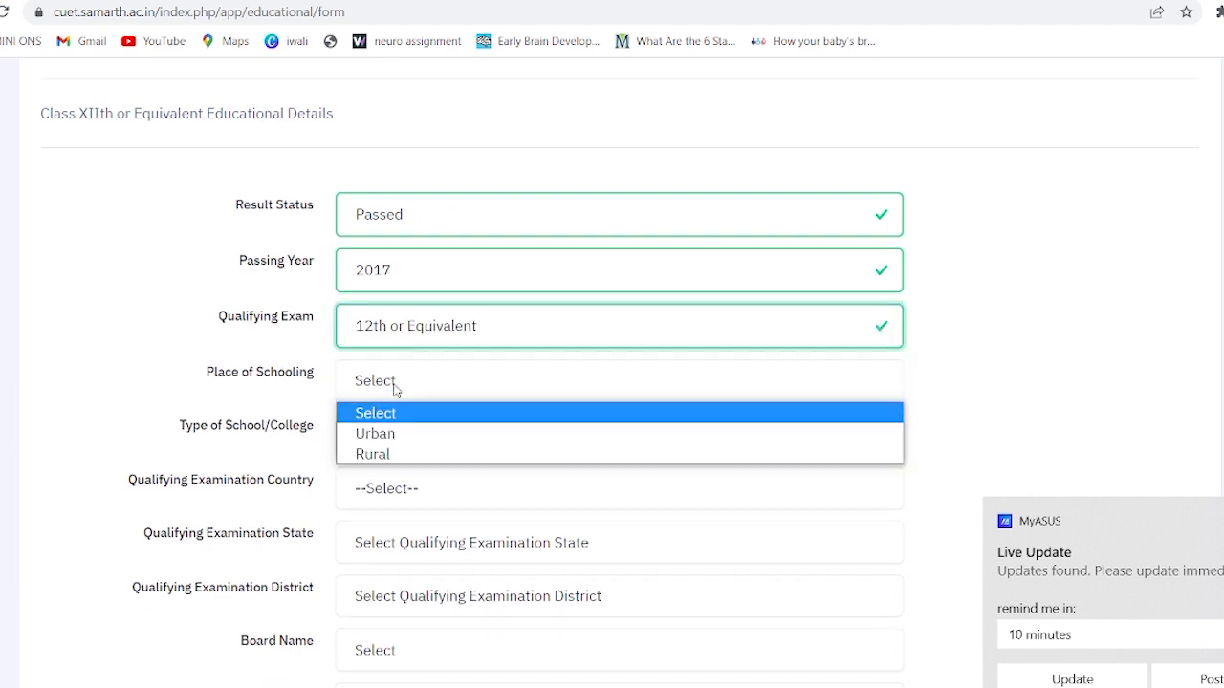
click(400, 454)
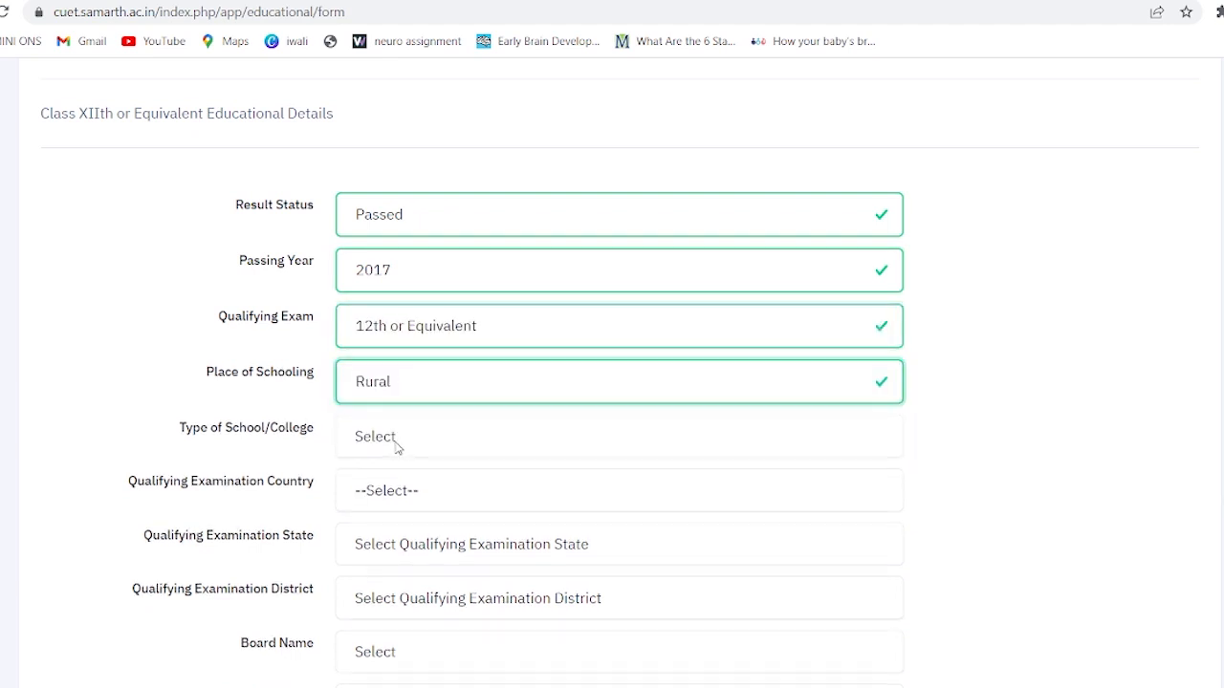
click(396, 440)
click(418, 571)
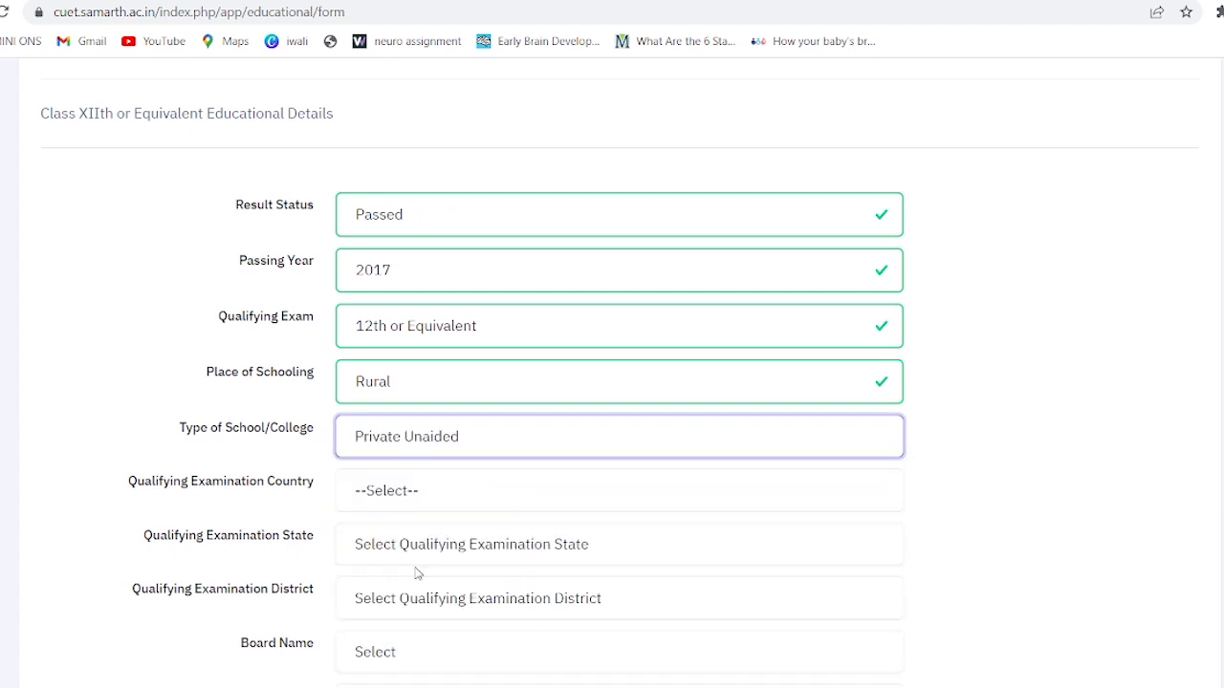
click(394, 496)
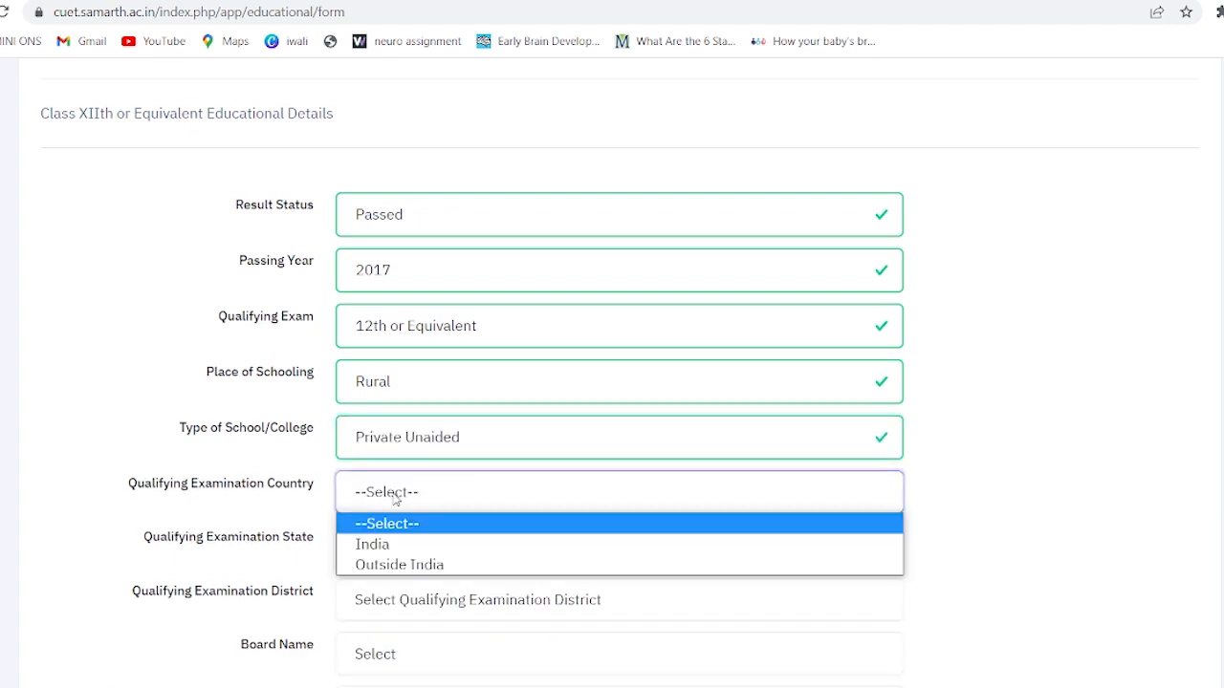
Set the Class XII exam location to India, MADHYA PRADESH, district SAGAR
click(399, 544)
click(400, 549)
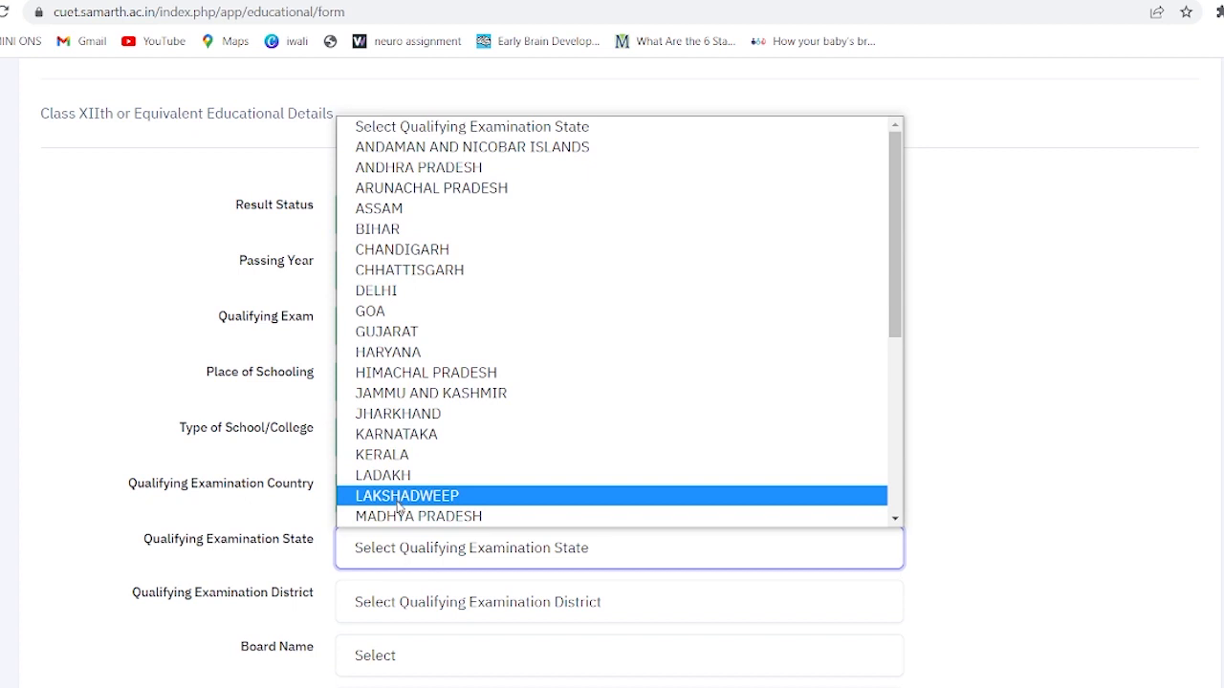
click(402, 515)
scroll(402, 516, down, 2)
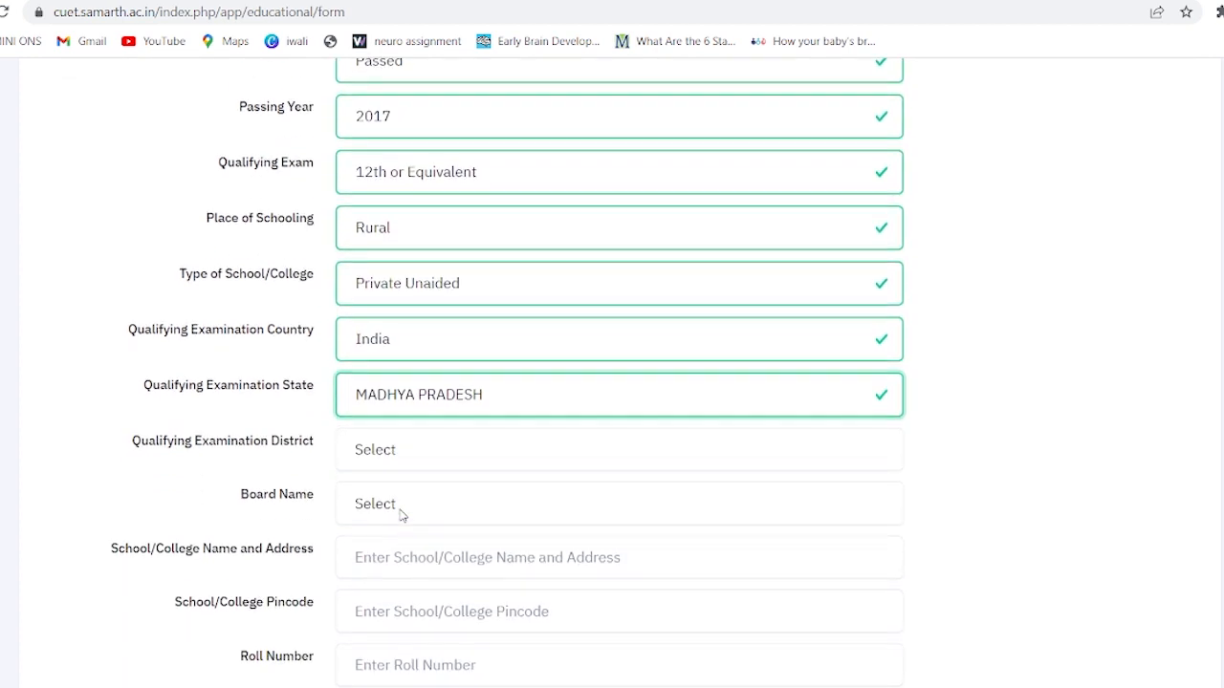
click(391, 458)
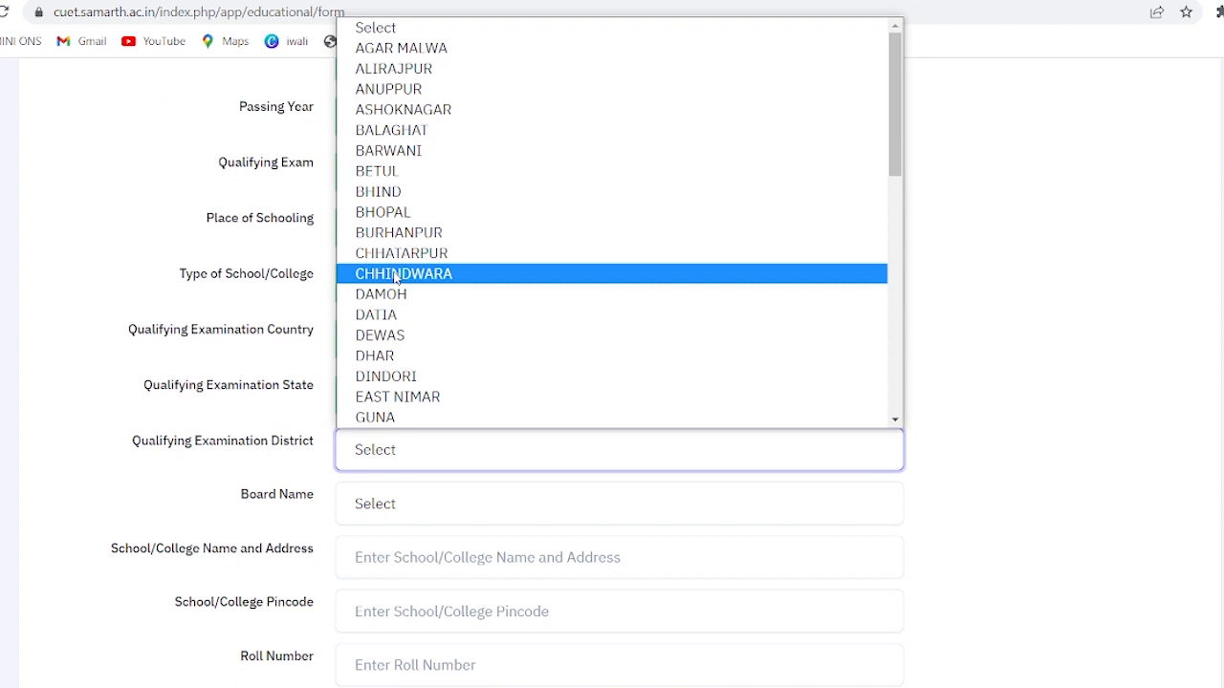
scroll(396, 277, down, 5)
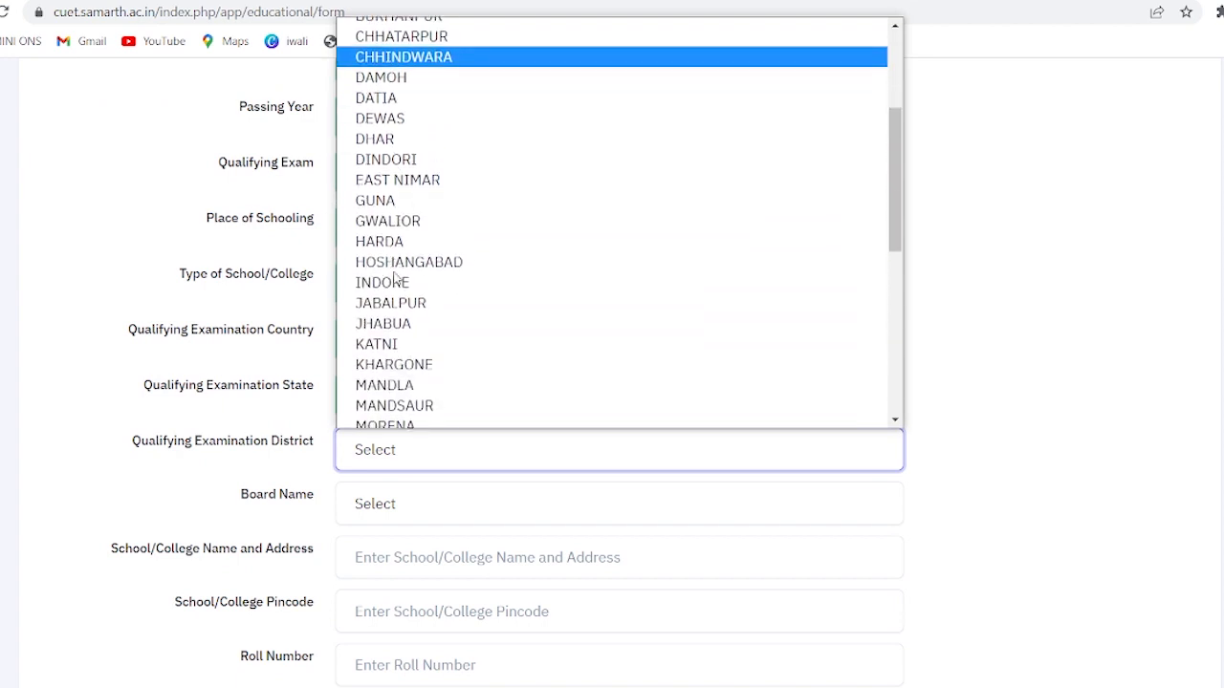
scroll(400, 383, down, 3)
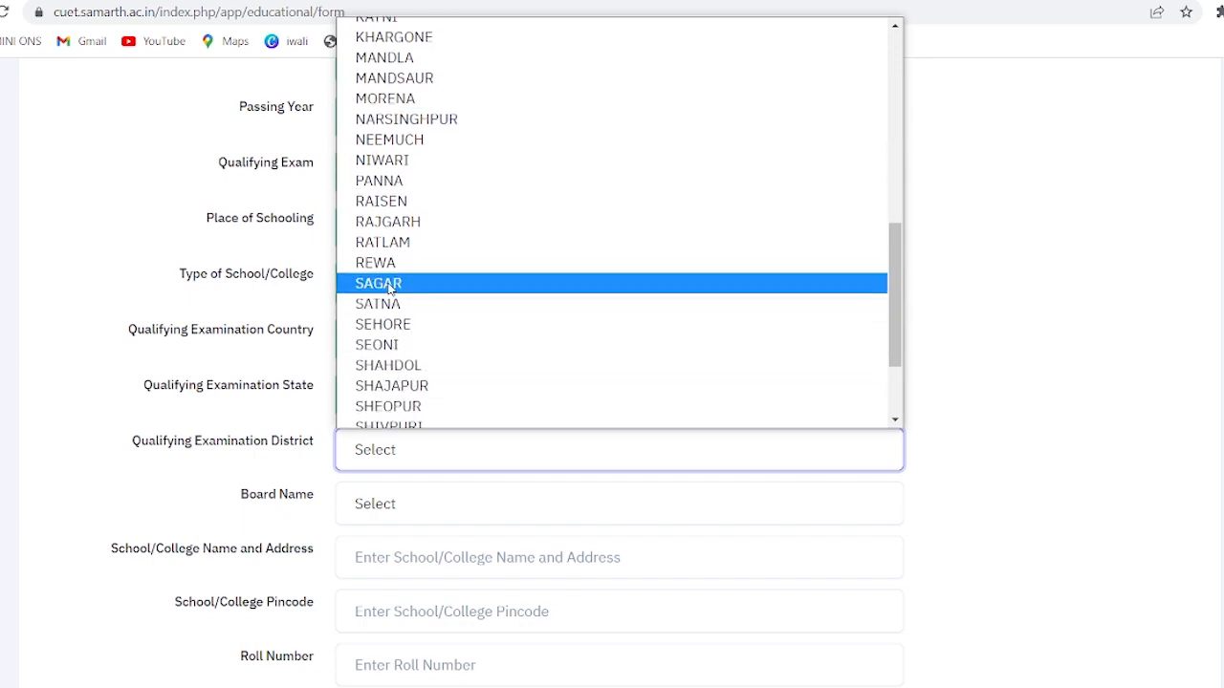
click(390, 284)
Choose CENTRAL BOARD OF SECONDARY EDUCATION as the Class XII board
scroll(417, 485, down, 1)
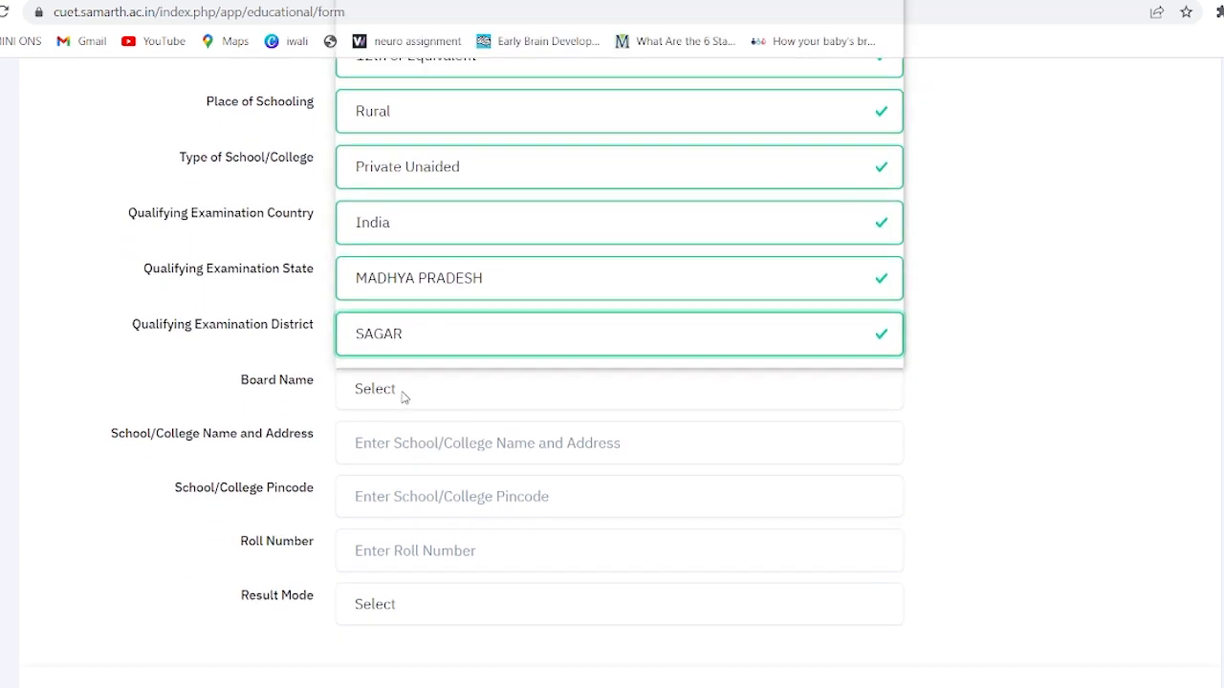
click(406, 392)
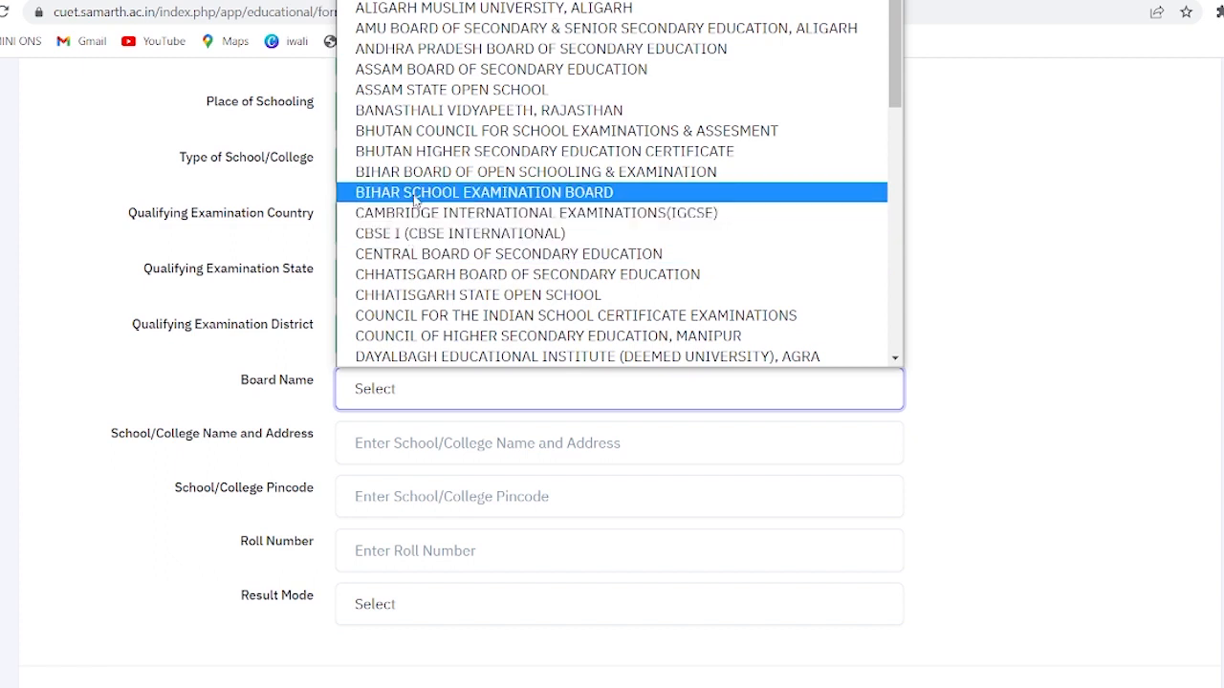
click(426, 256)
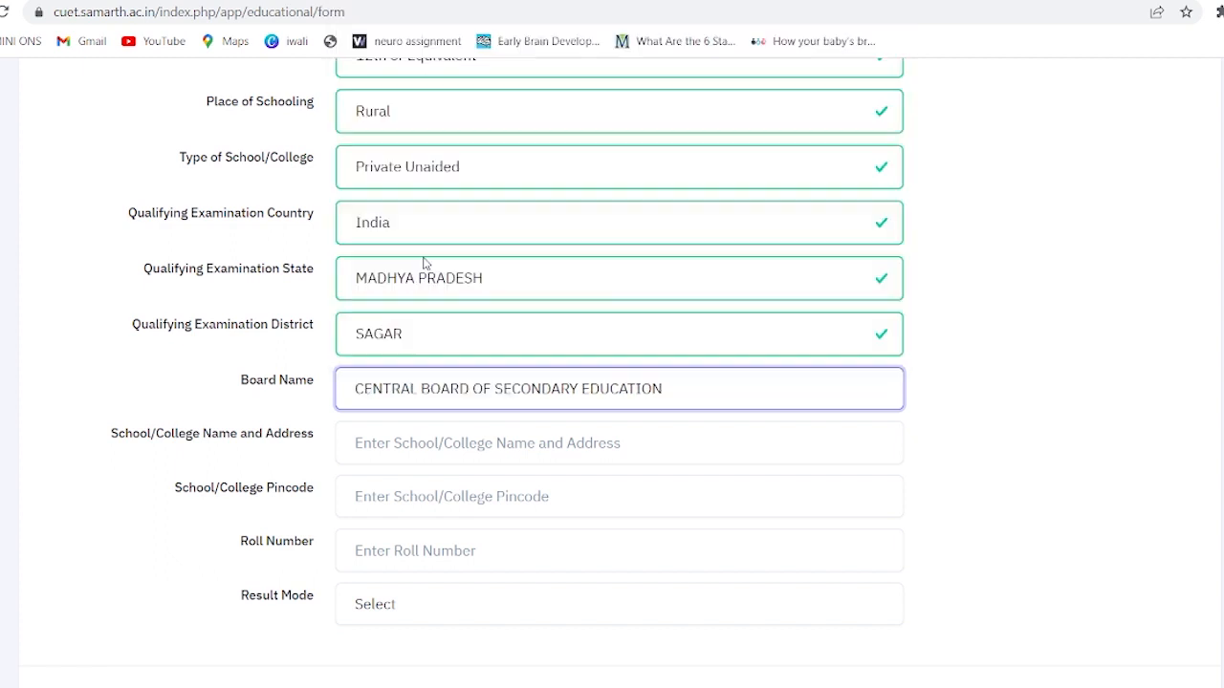
click(430, 447)
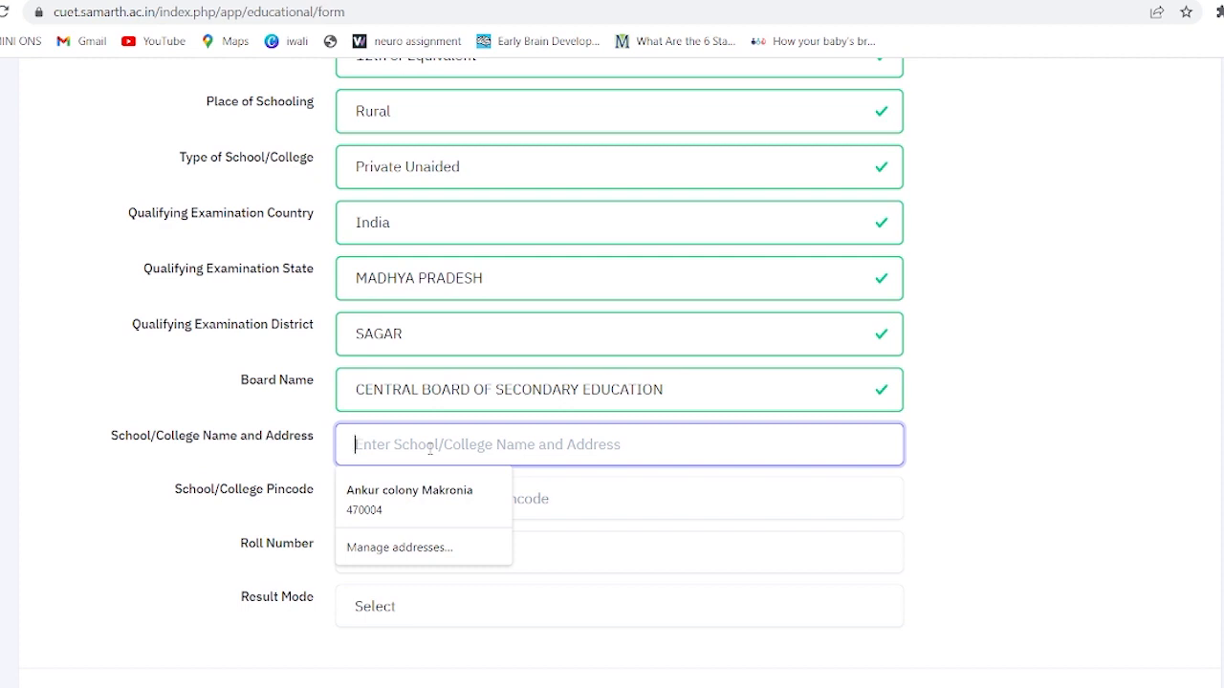
Enter school name 'Greatmen International School', autofill the pincode, and type the Class XII roll number
text(Gre)
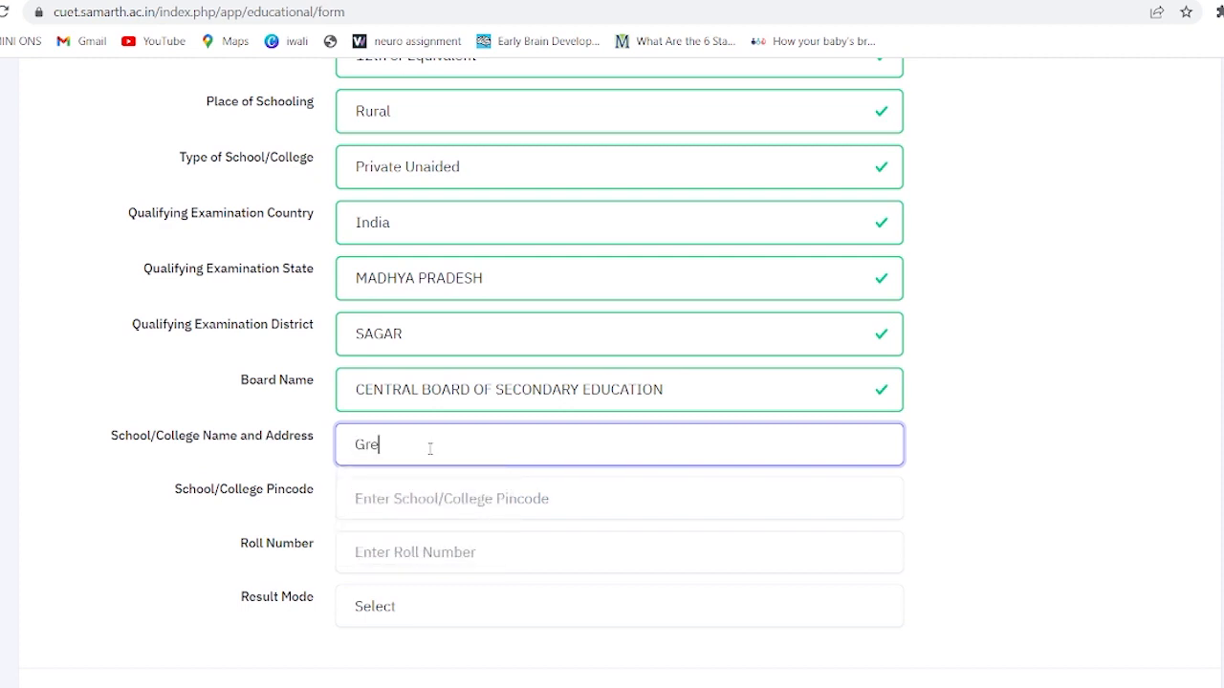
text(atmen Internat)
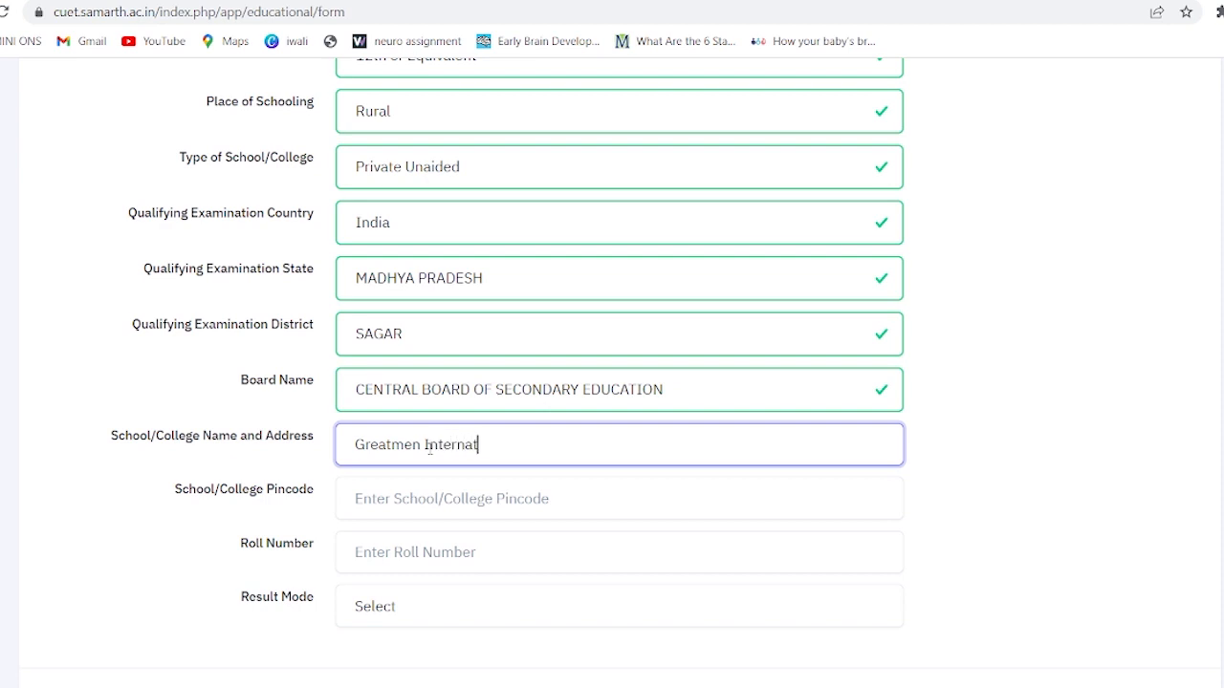
text(ional School)
click(424, 509)
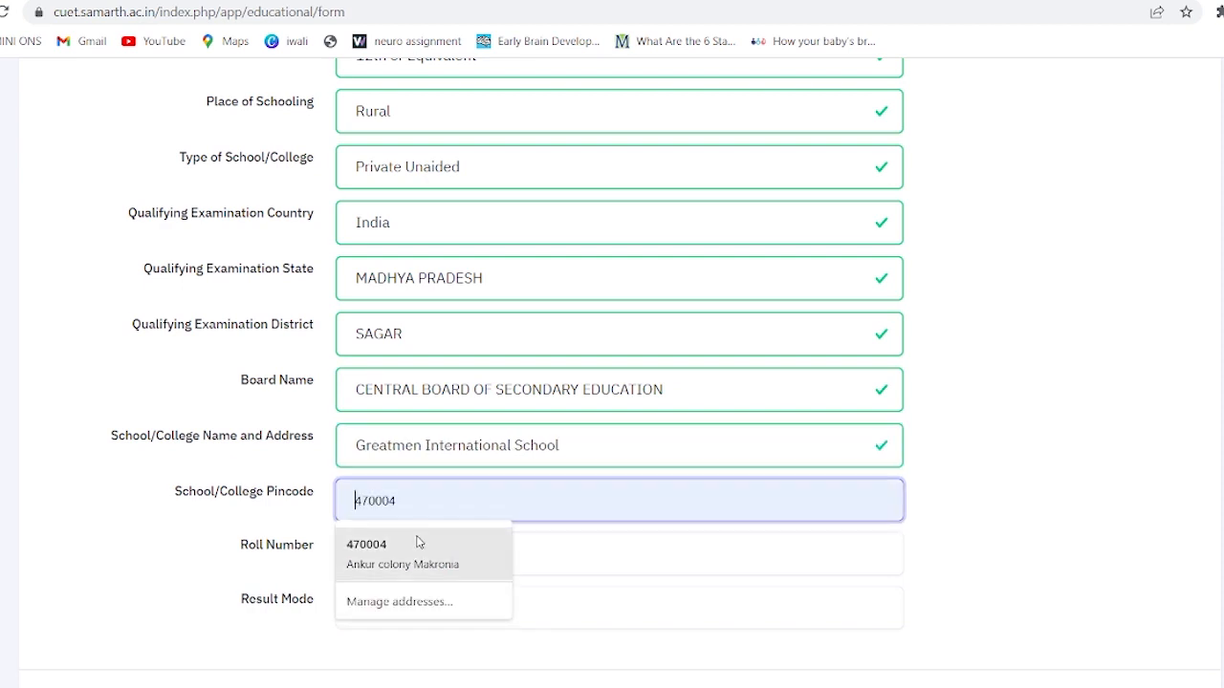
click(417, 547)
click(417, 555)
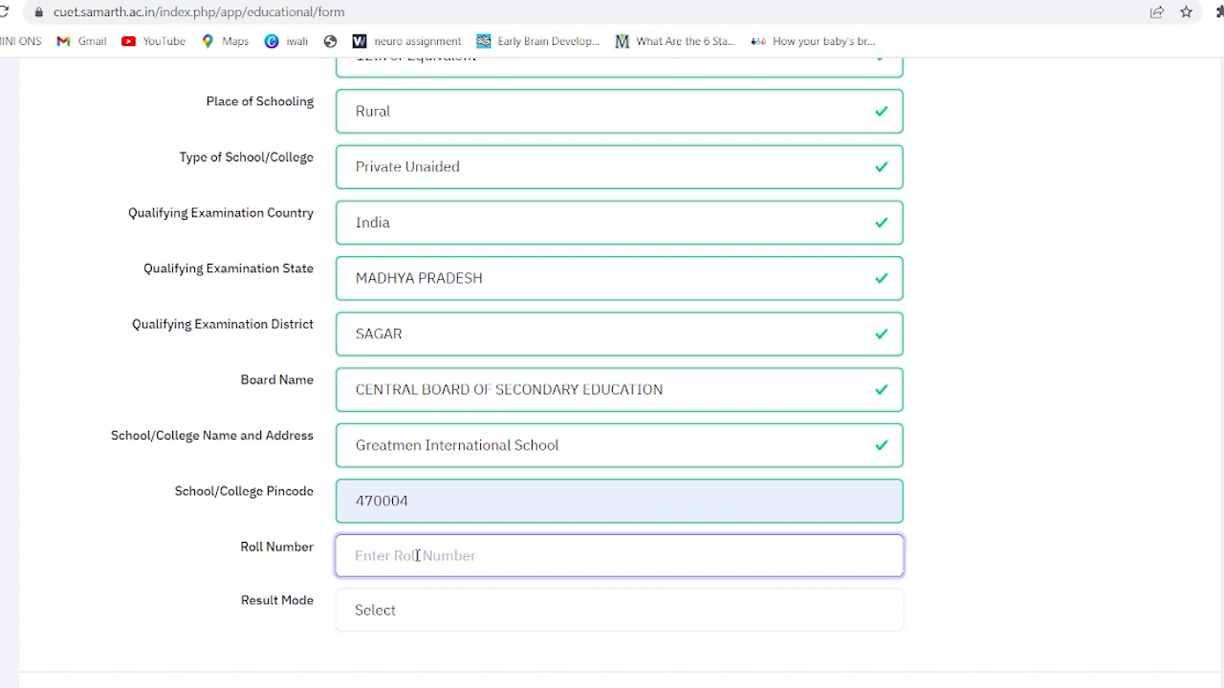
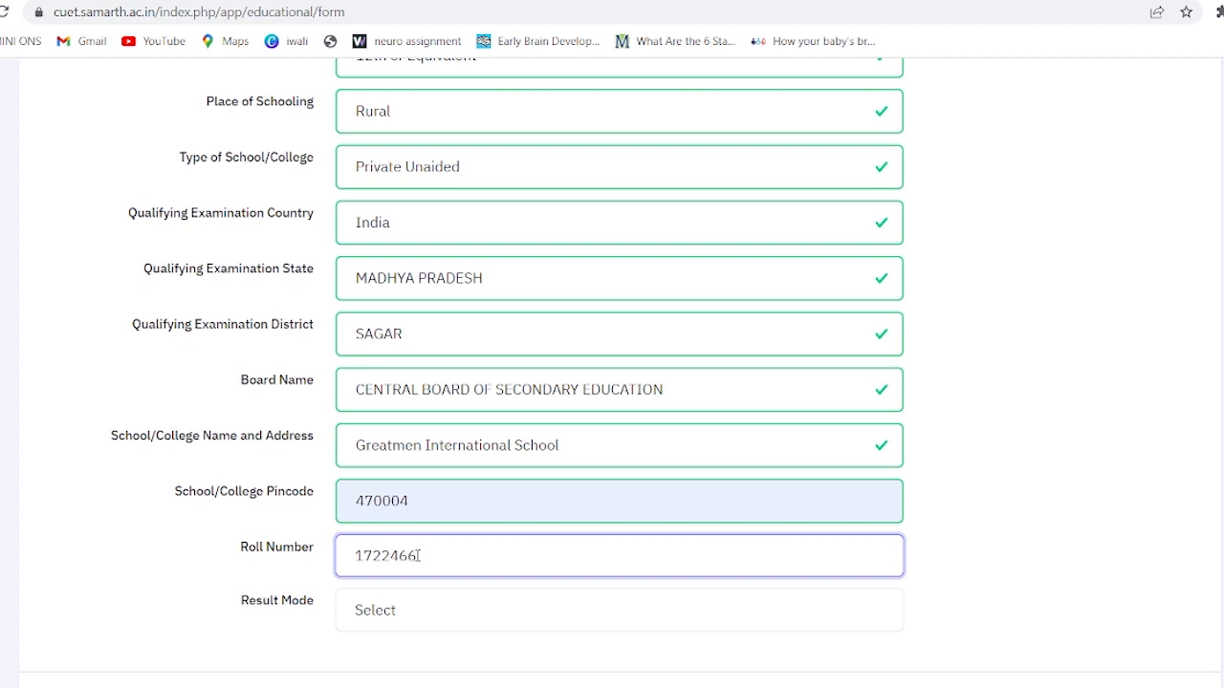
Report the result as Percentage with 70 out of 100 marks and save the details
scroll(418, 556, down, 1)
click(412, 547)
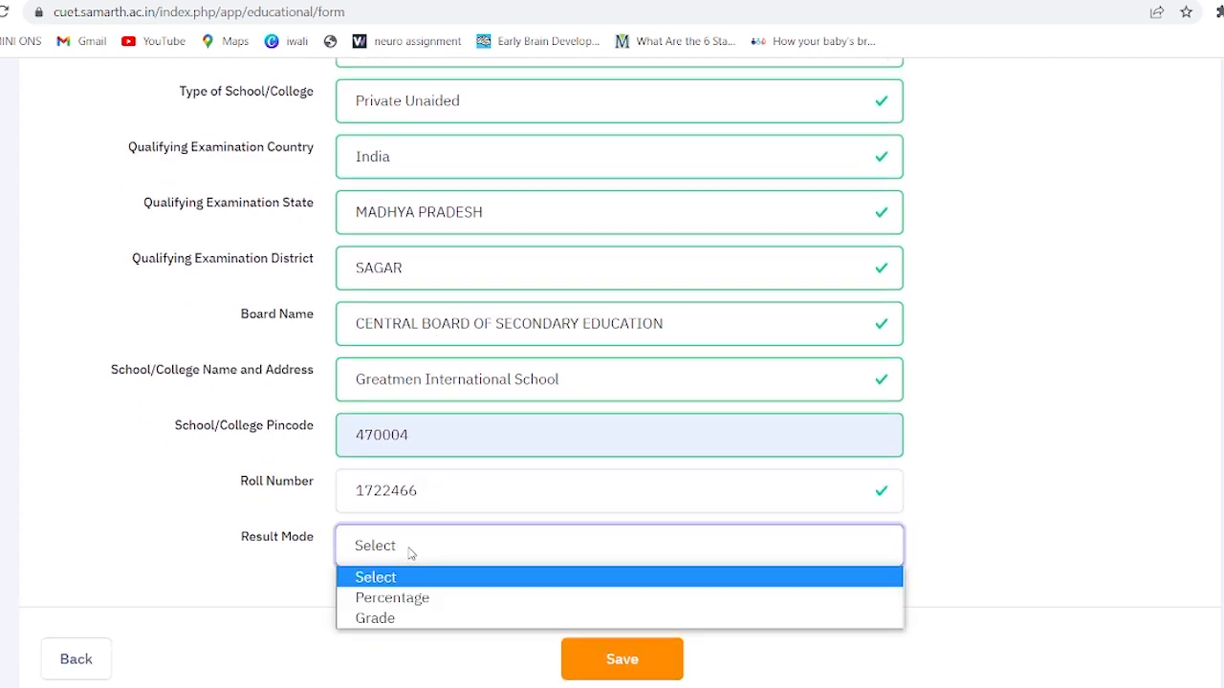
click(414, 597)
scroll(415, 588, down, 2)
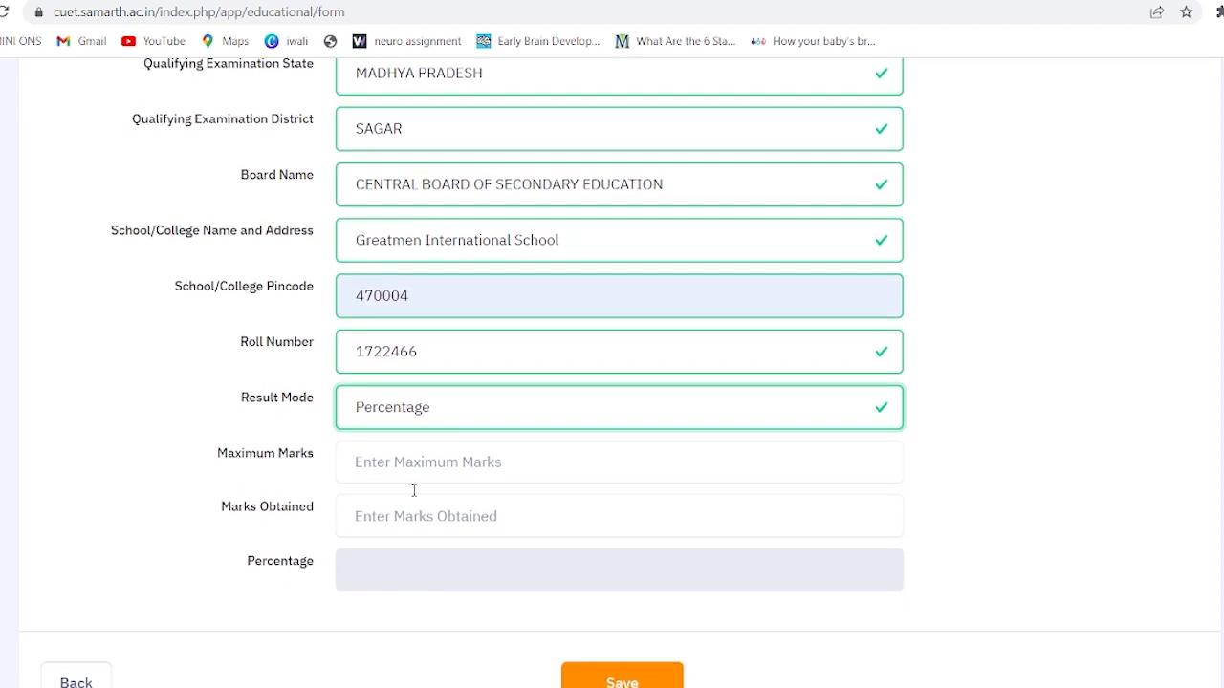
click(421, 457)
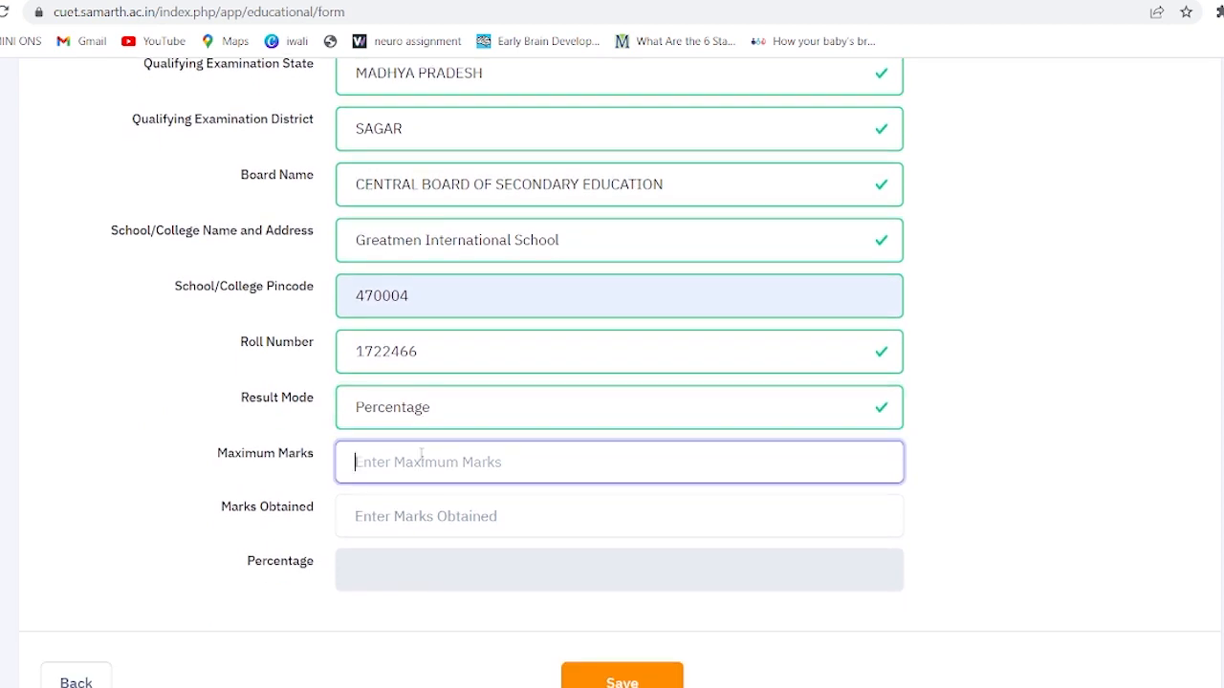
text(100)
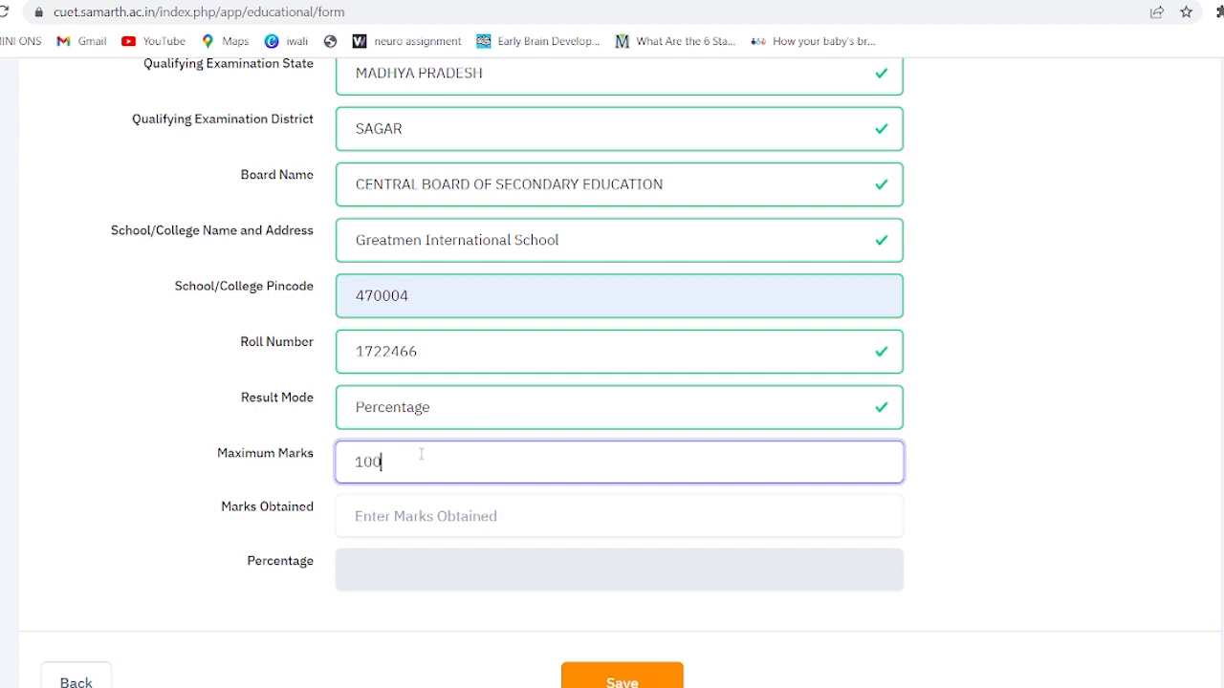
click(413, 522)
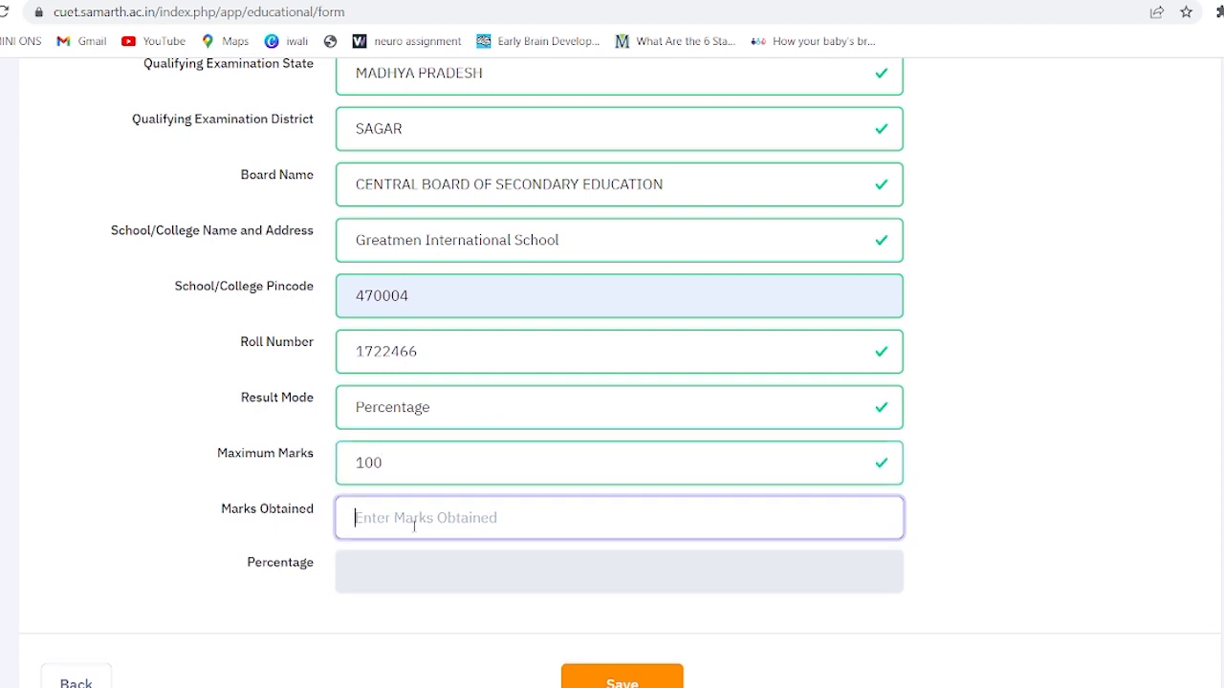
text(70)
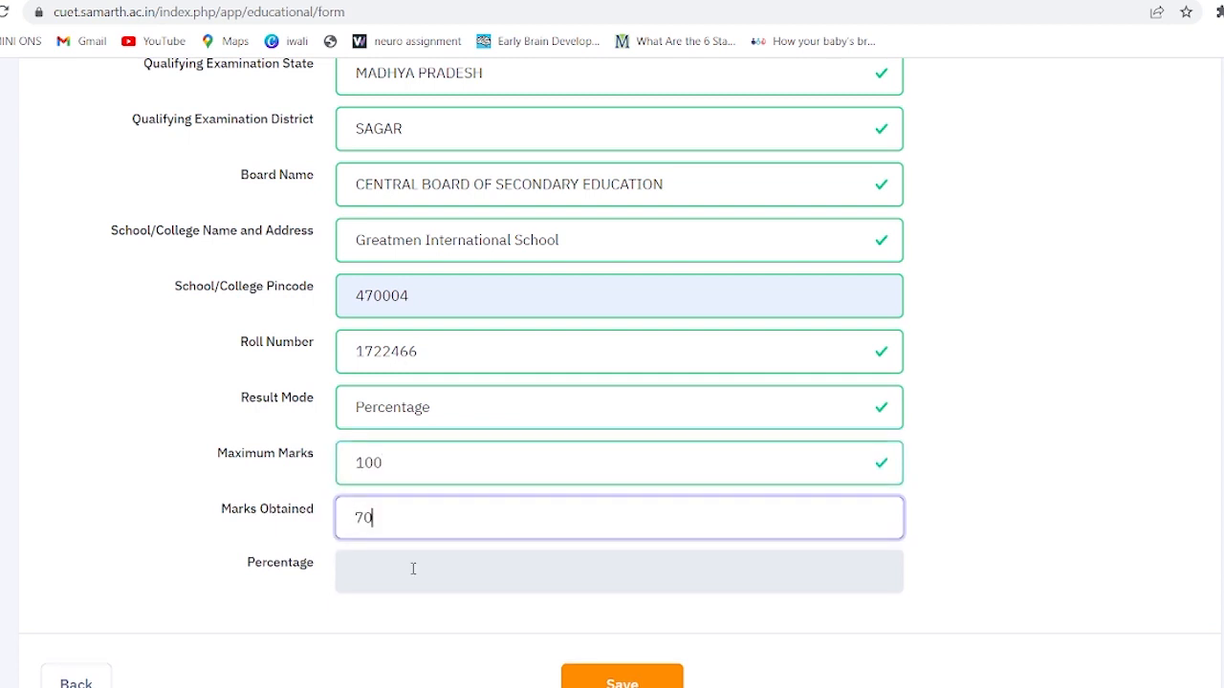
click(413, 569)
scroll(606, 571, down, 1)
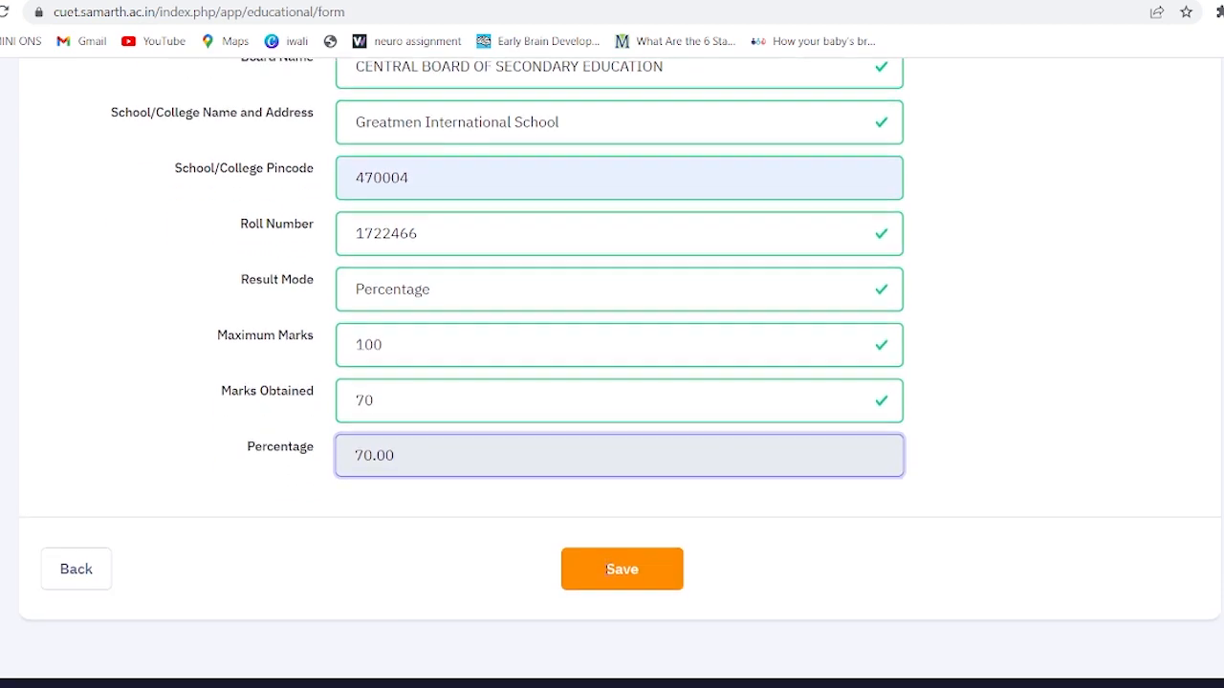
click(621, 568)
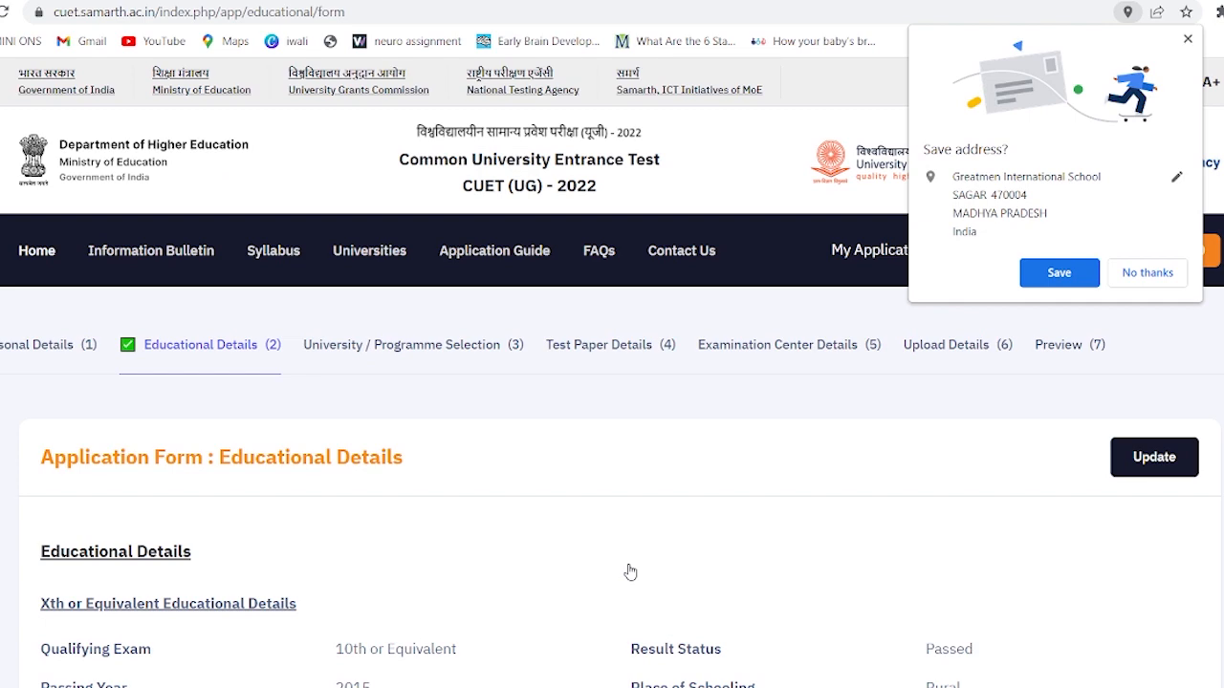
Decline Chrome's Save address prompt, review the Educational Details summary, and proceed to the next section
scroll(630, 572, down, 2)
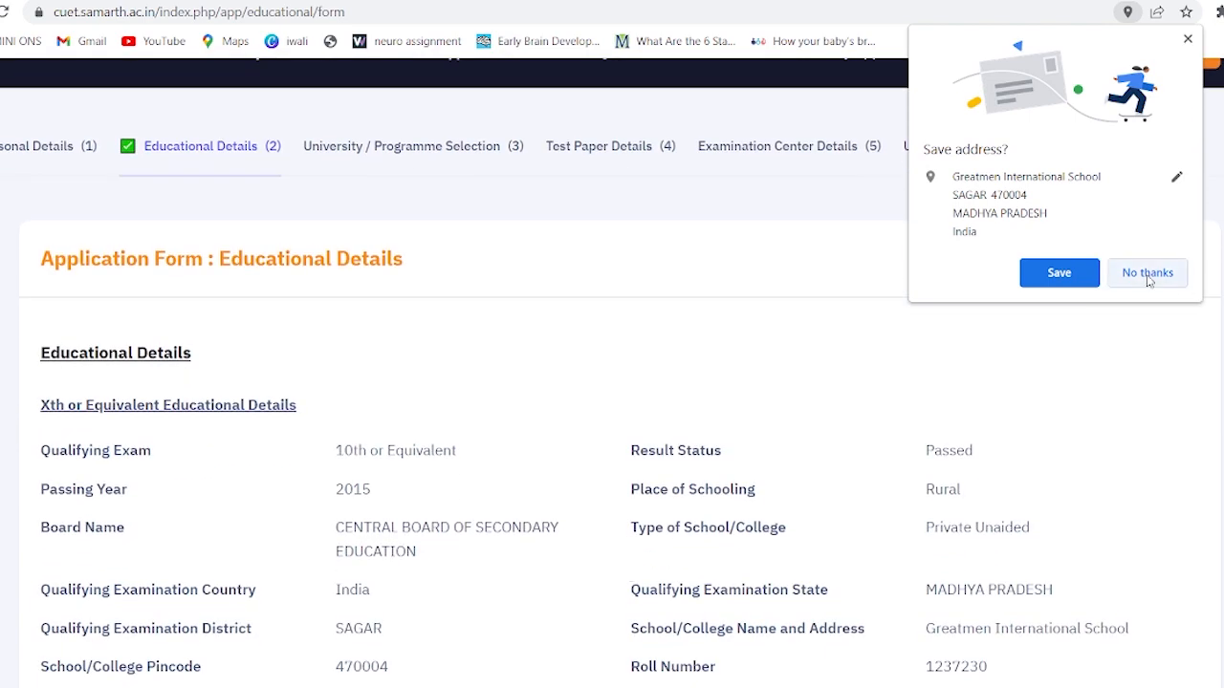
click(1149, 274)
scroll(790, 430, down, 1)
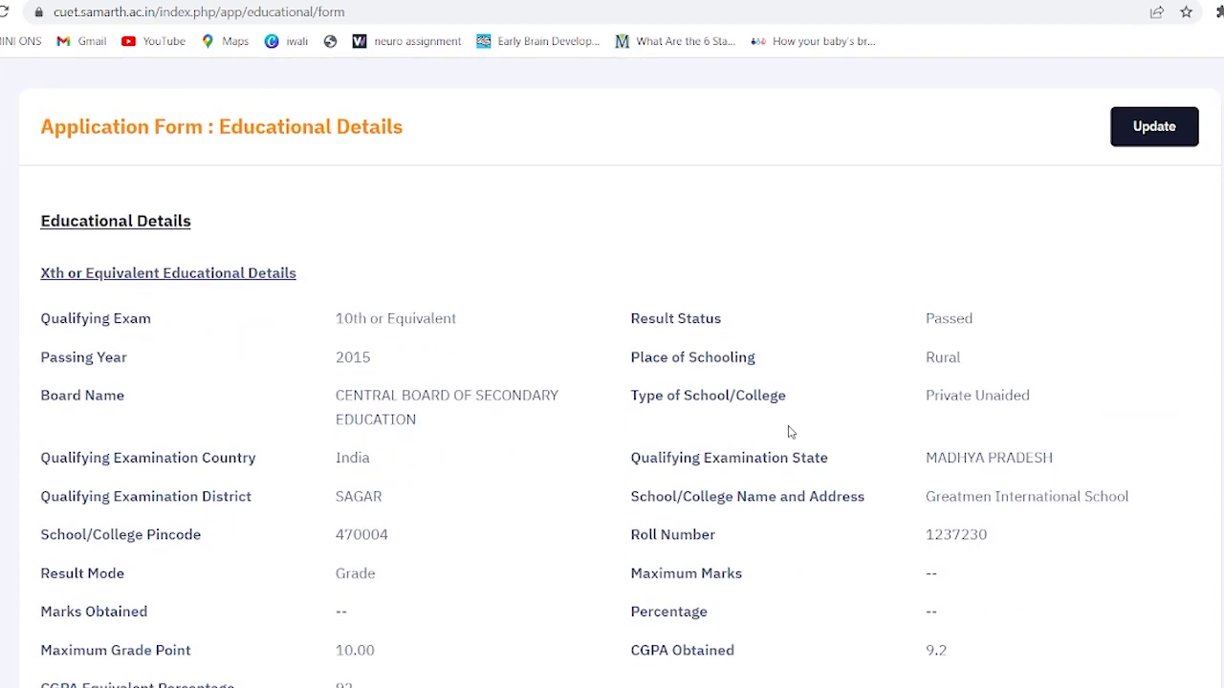
scroll(790, 432, down, 7)
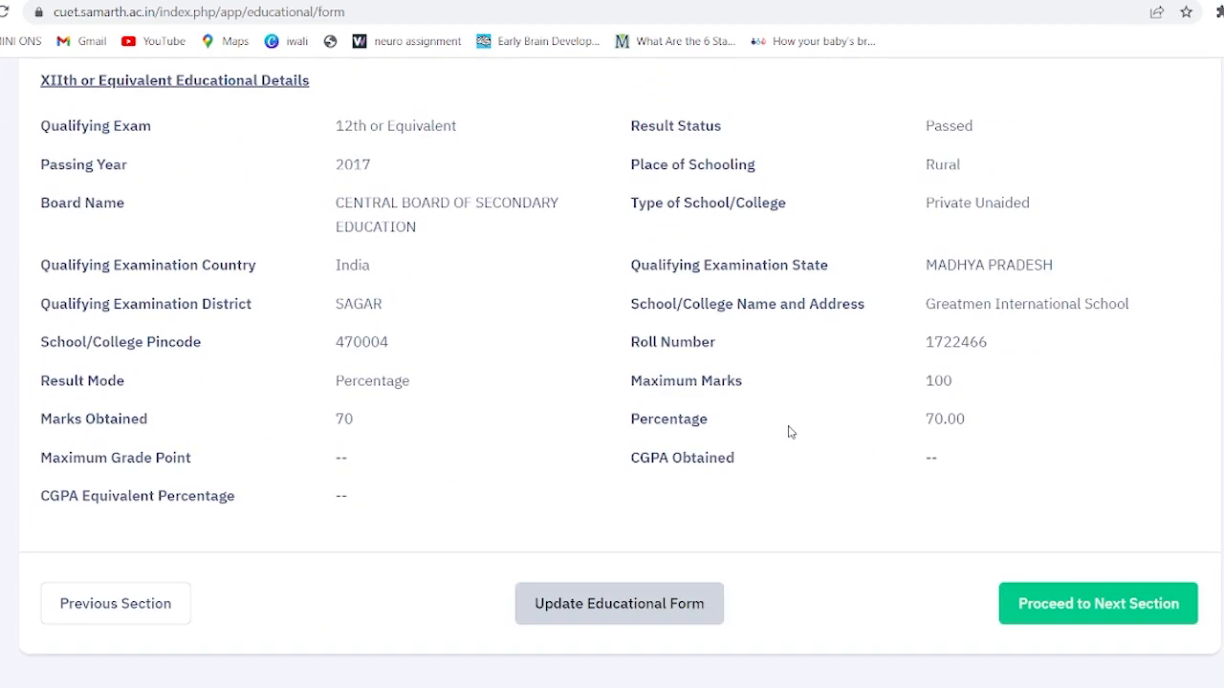
scroll(789, 432, down, 2)
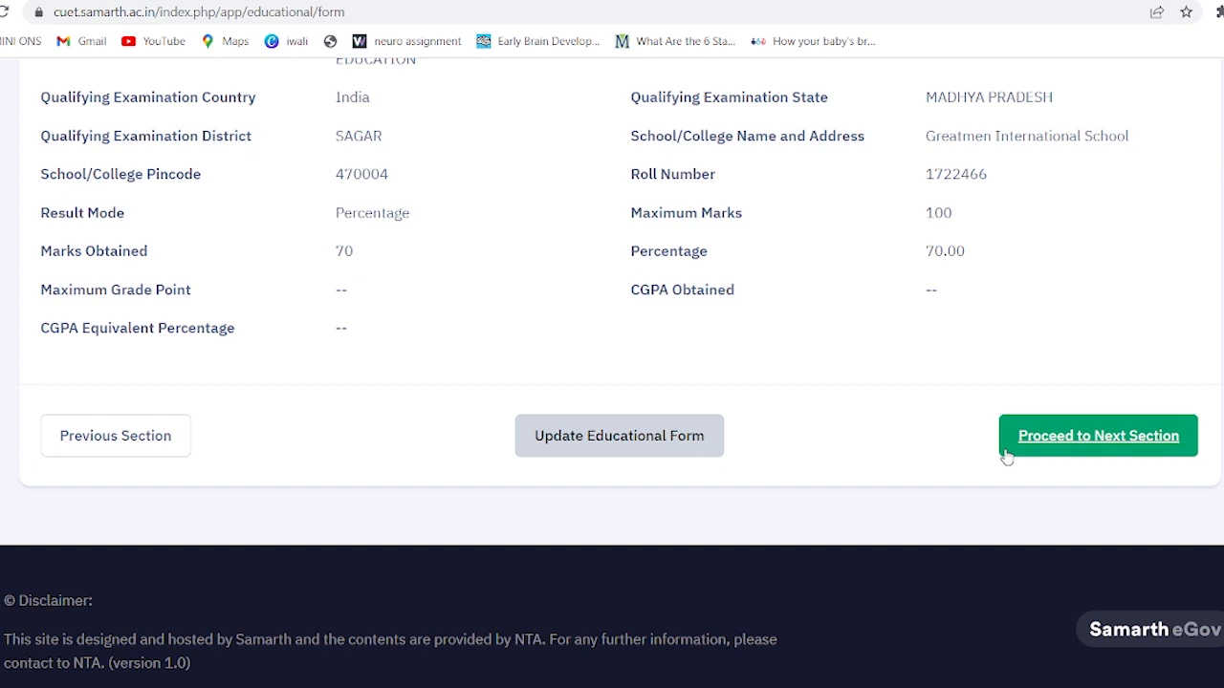
click(1095, 438)
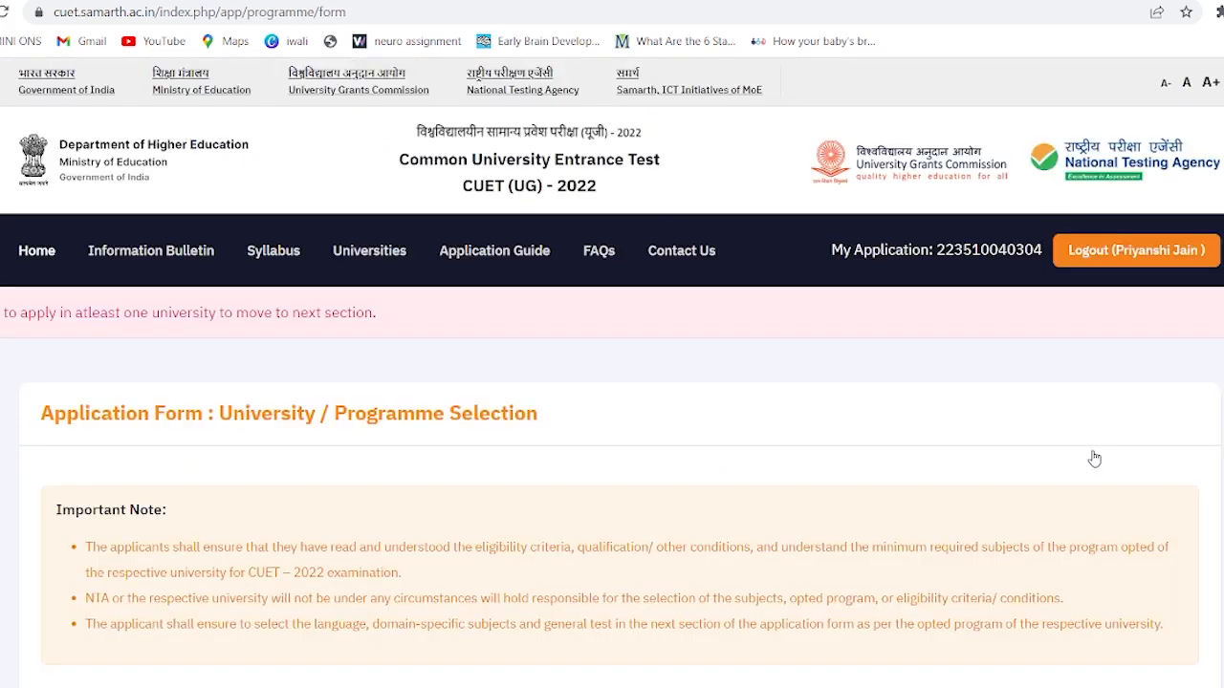
Select DR. HARISINGH GOUR VISHWAVIDYALAYA and B.Sc. (Bio Group) (6 Semesters), then add them to the table
scroll(1094, 459, down, 2)
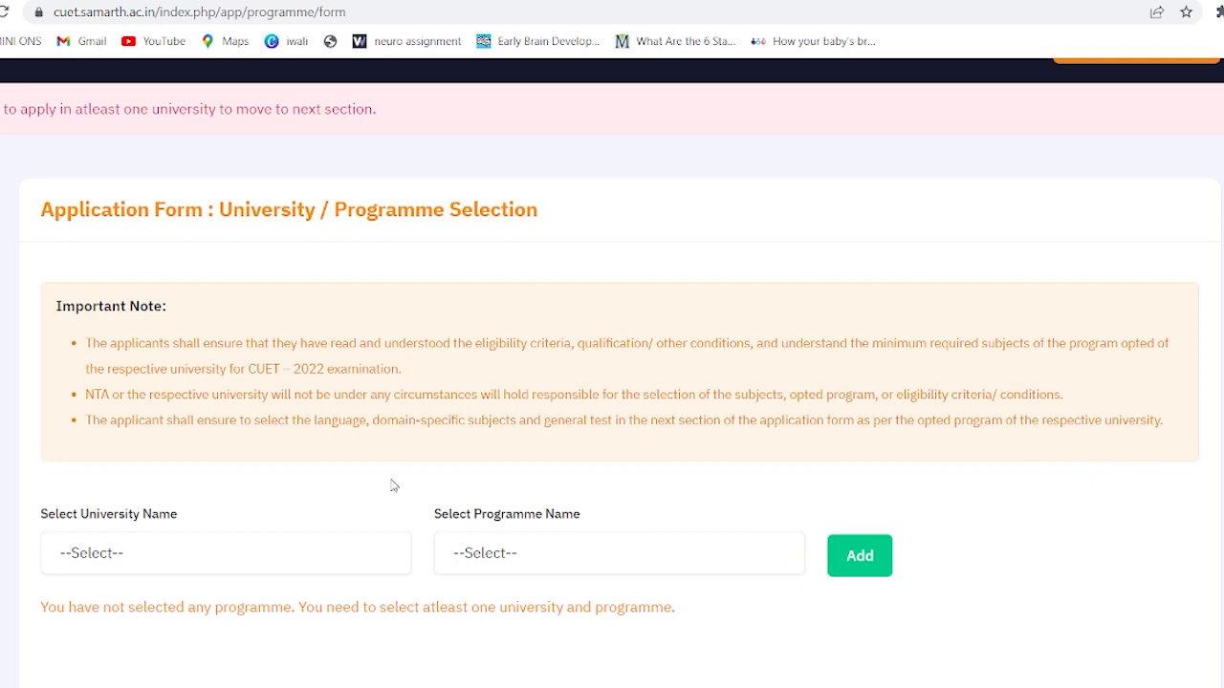
click(381, 562)
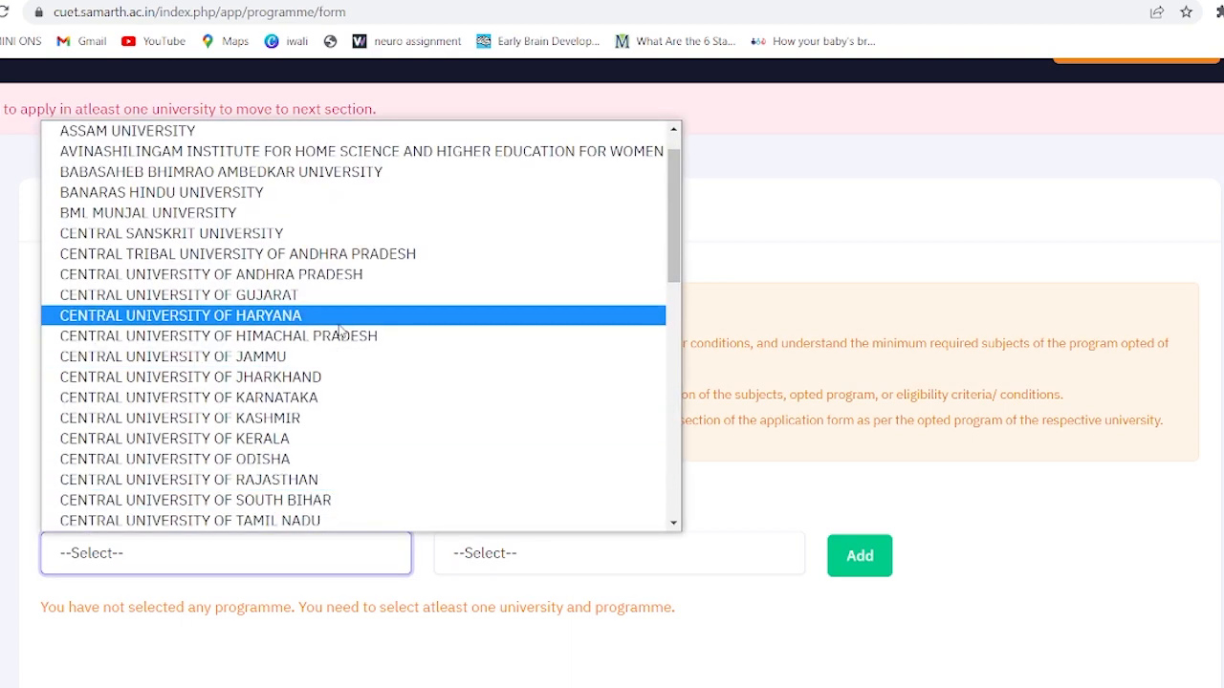
scroll(339, 330, down, 2)
scroll(340, 330, down, 2)
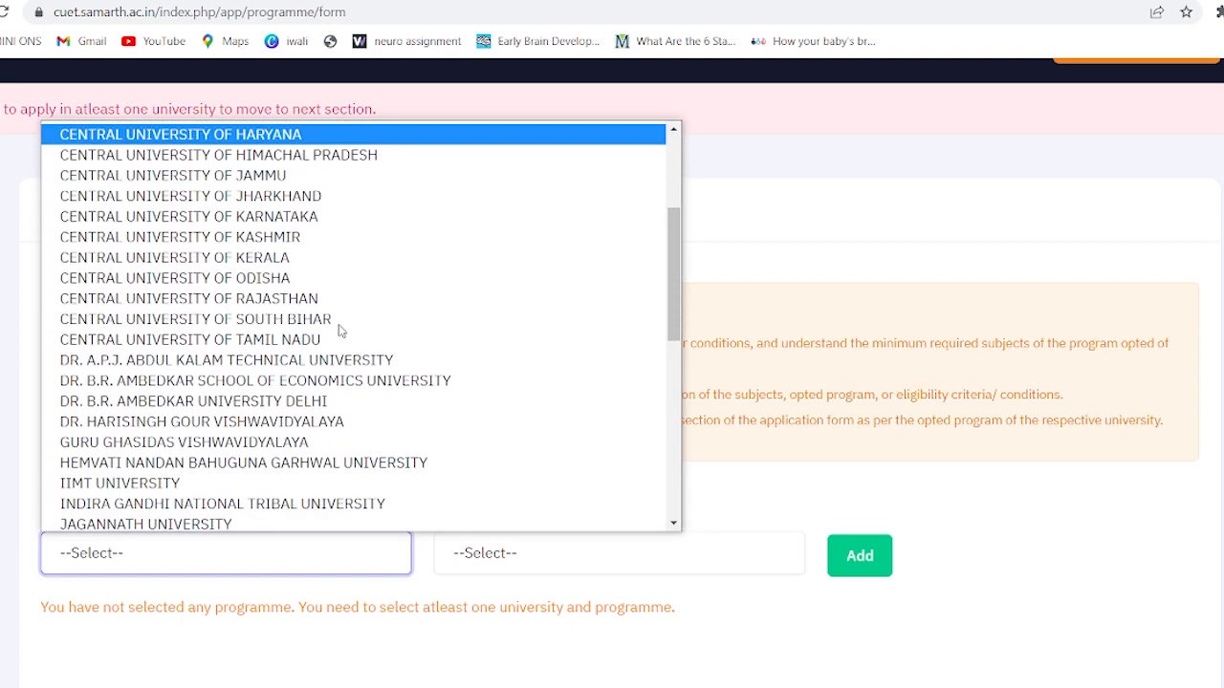
click(260, 426)
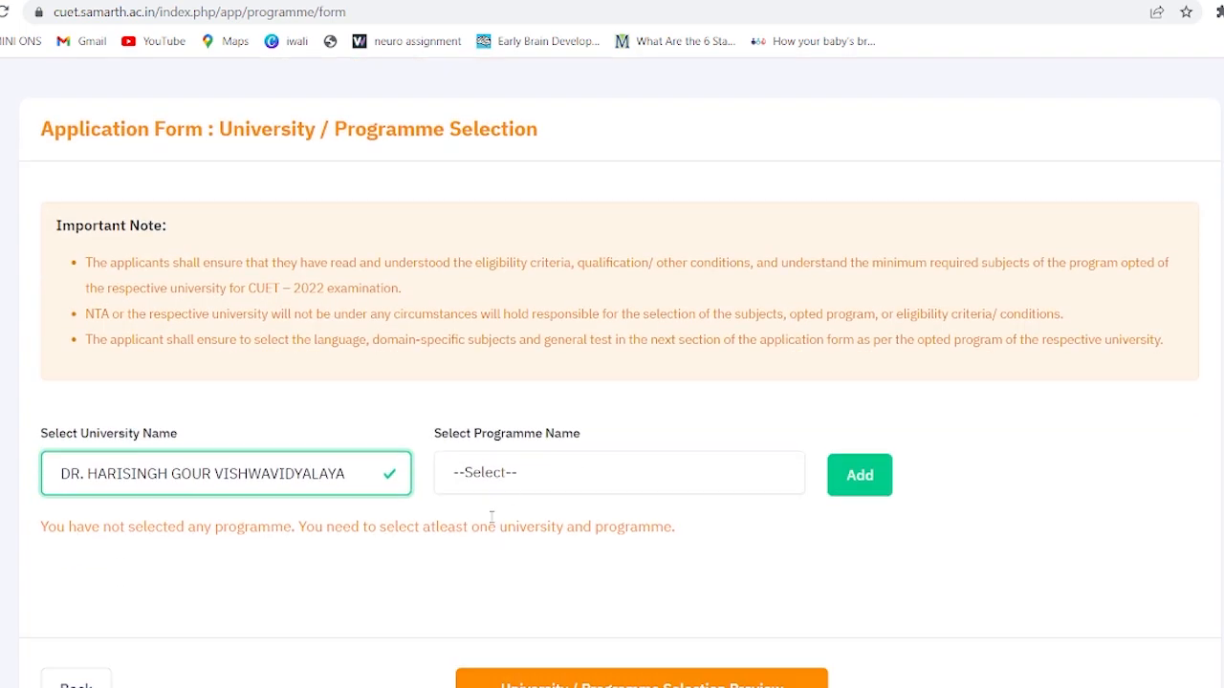
click(513, 471)
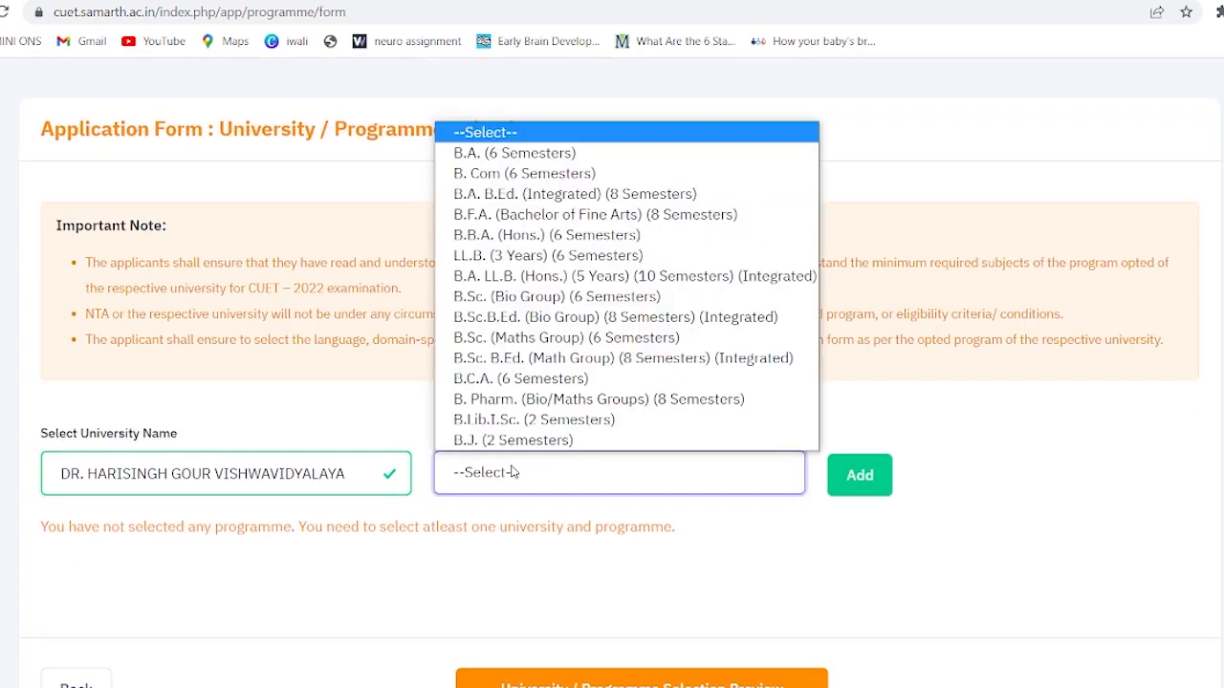
click(551, 298)
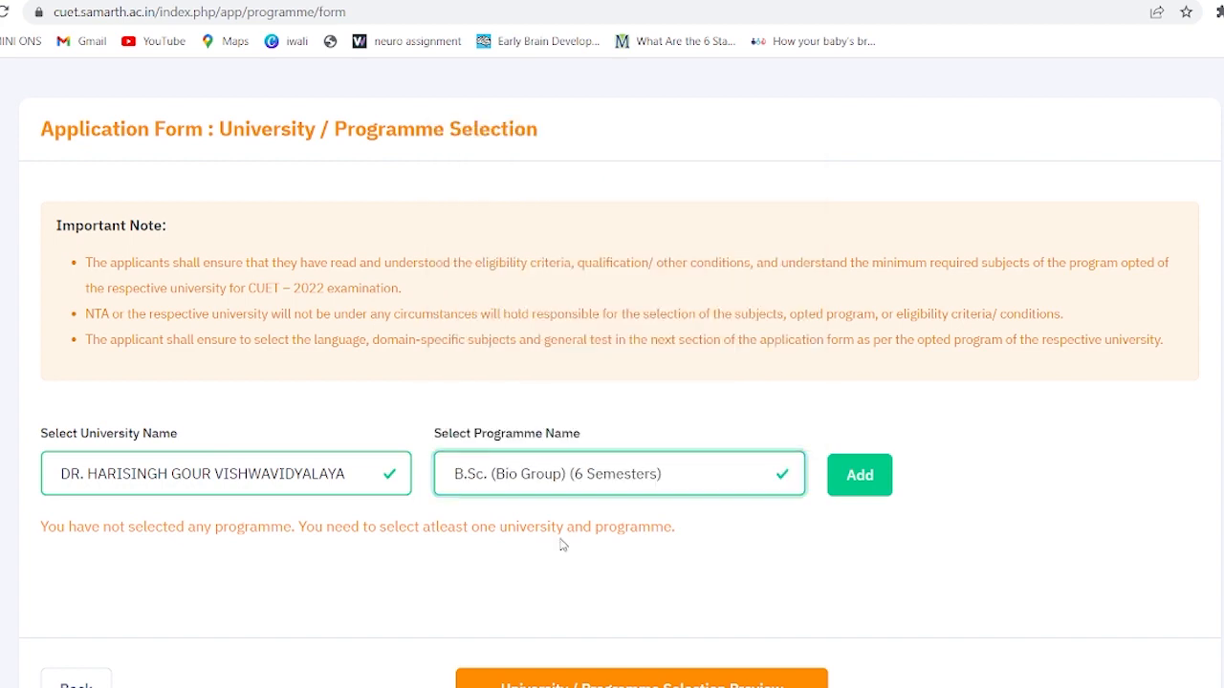
scroll(562, 545, down, 1)
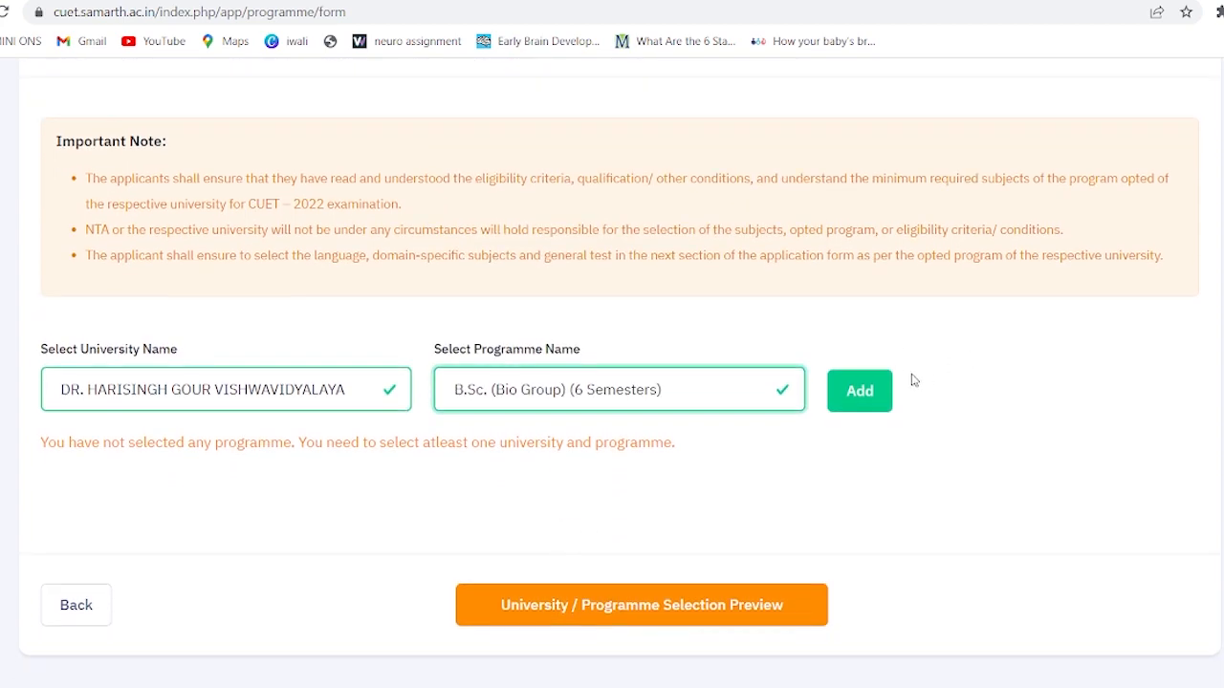
click(882, 397)
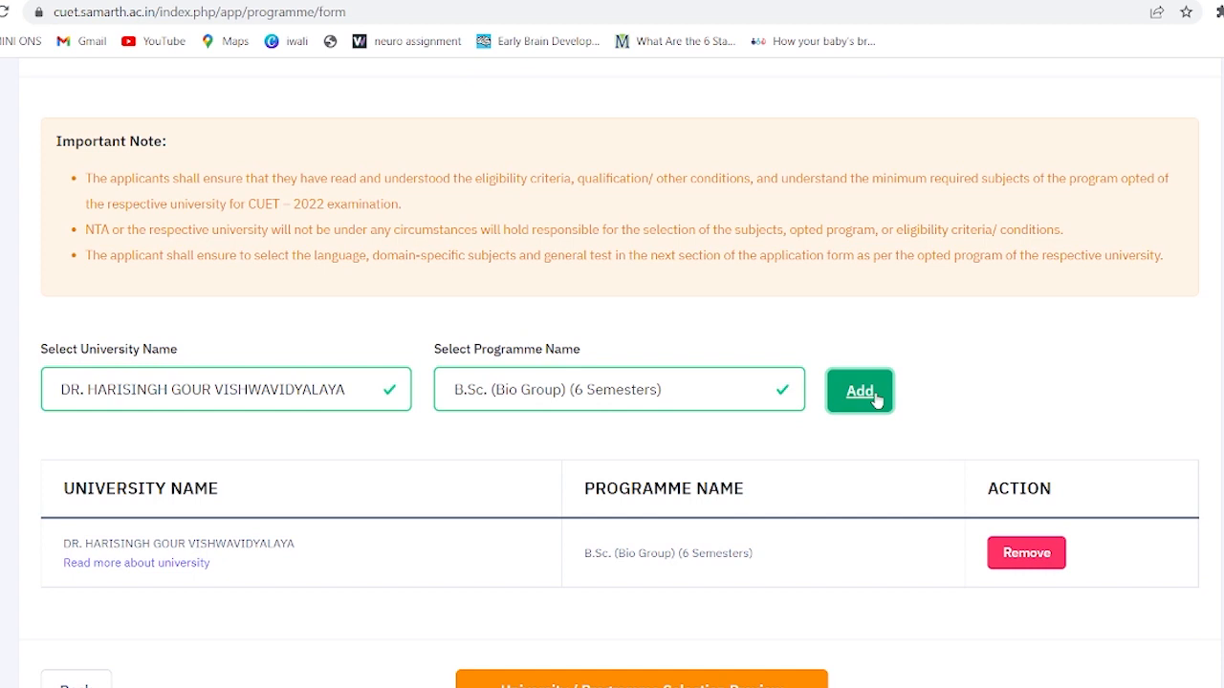
Attempt to add the same university and programme again, triggering a duplicate error
scroll(818, 459, down, 1)
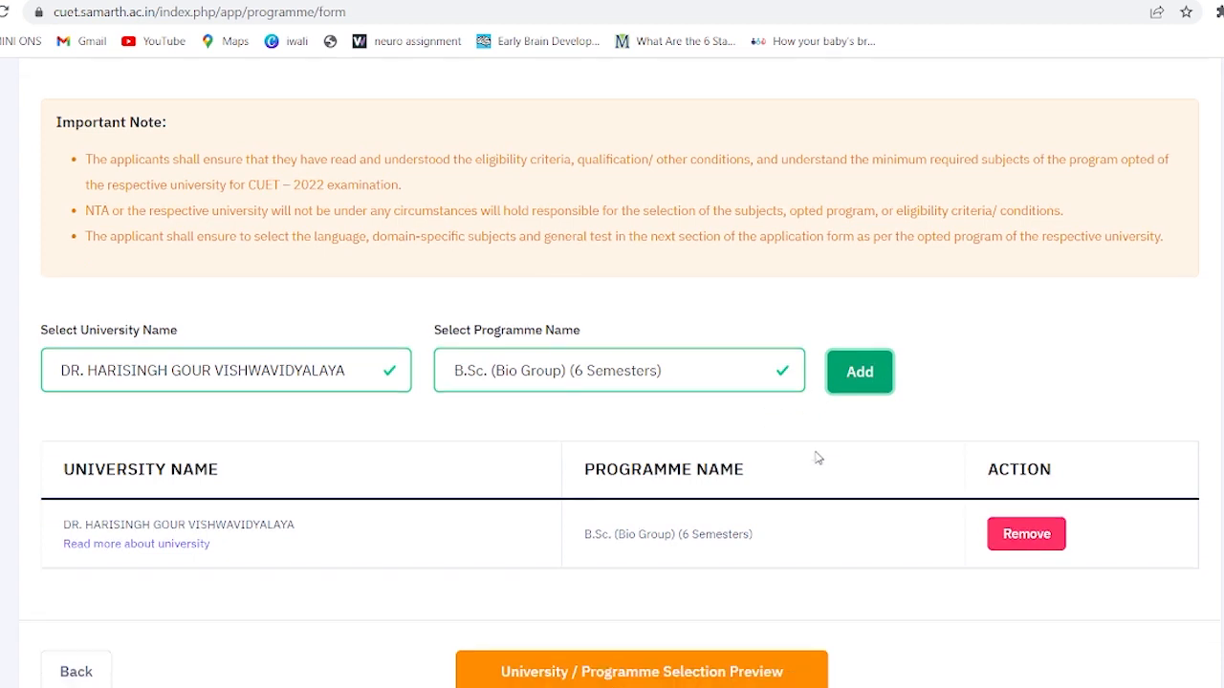
scroll(818, 459, down, 1)
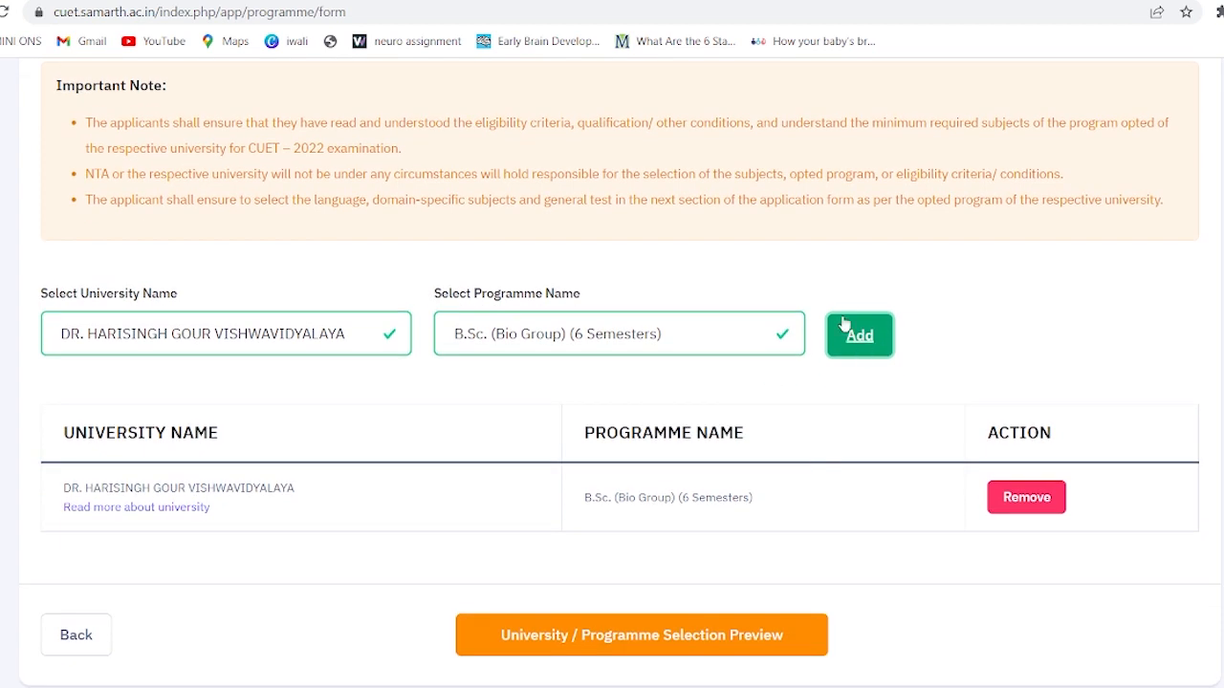
click(845, 327)
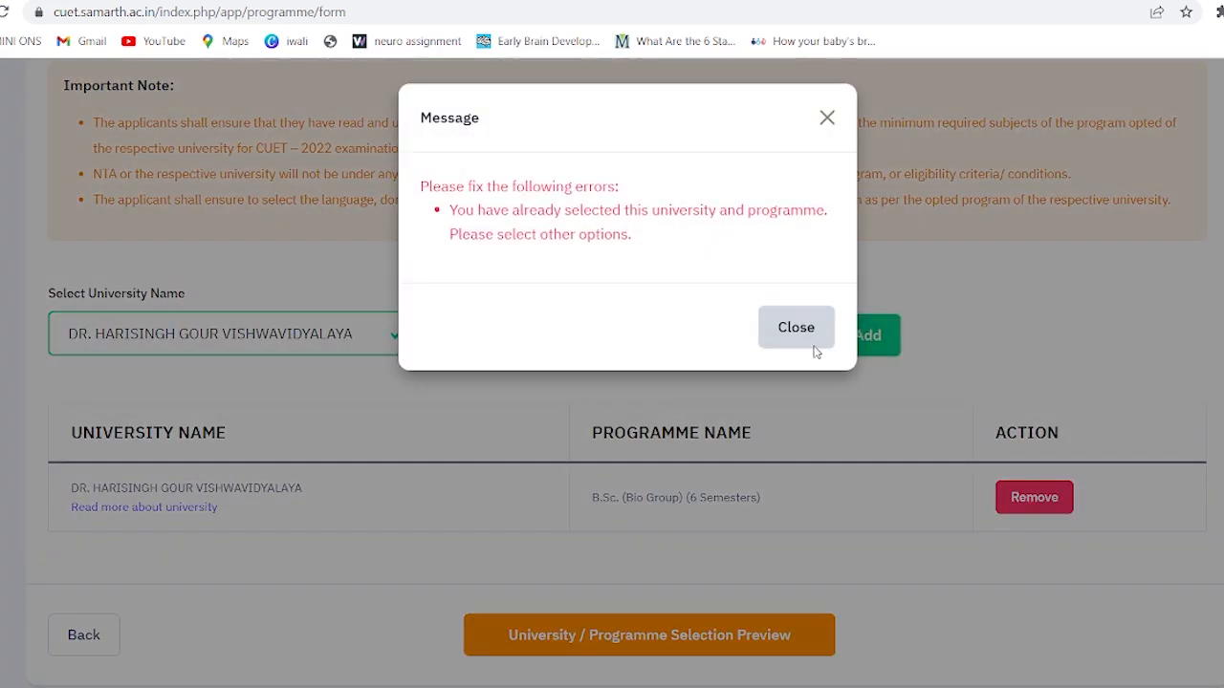
Dismiss the duplicate error and add B.Sc.B.Ed. (Bio Group) (8 Semesters) (Integrated)
click(800, 346)
click(355, 344)
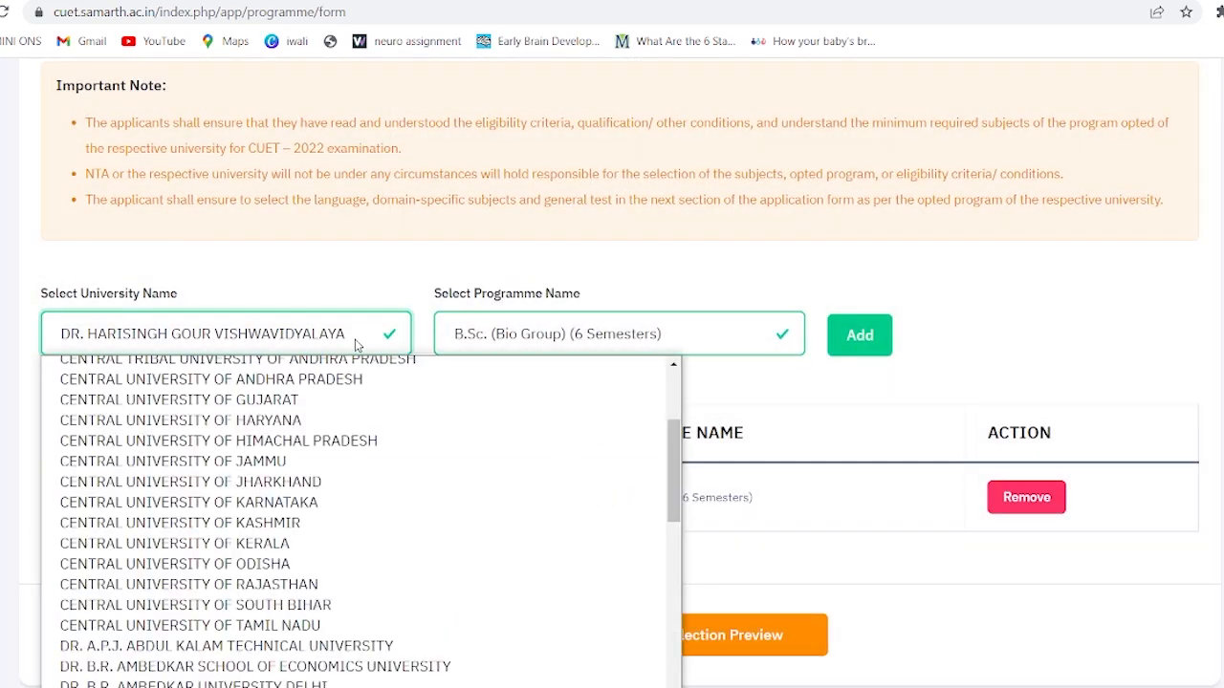
click(539, 329)
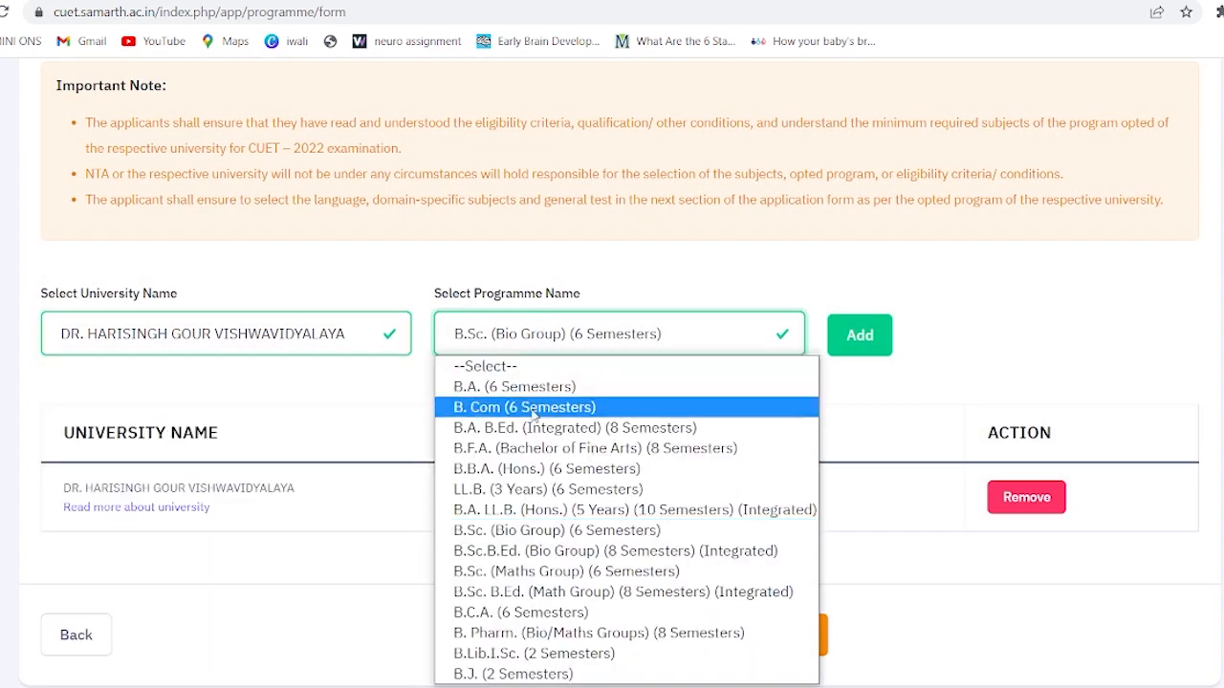
click(537, 552)
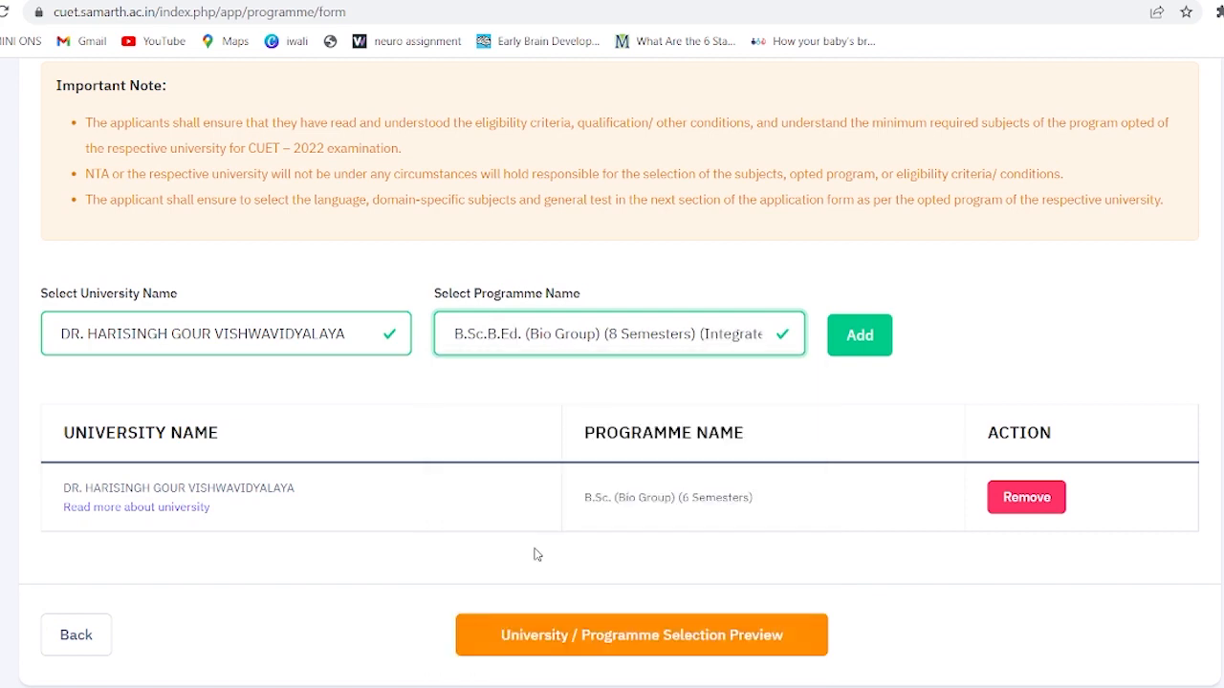
click(865, 337)
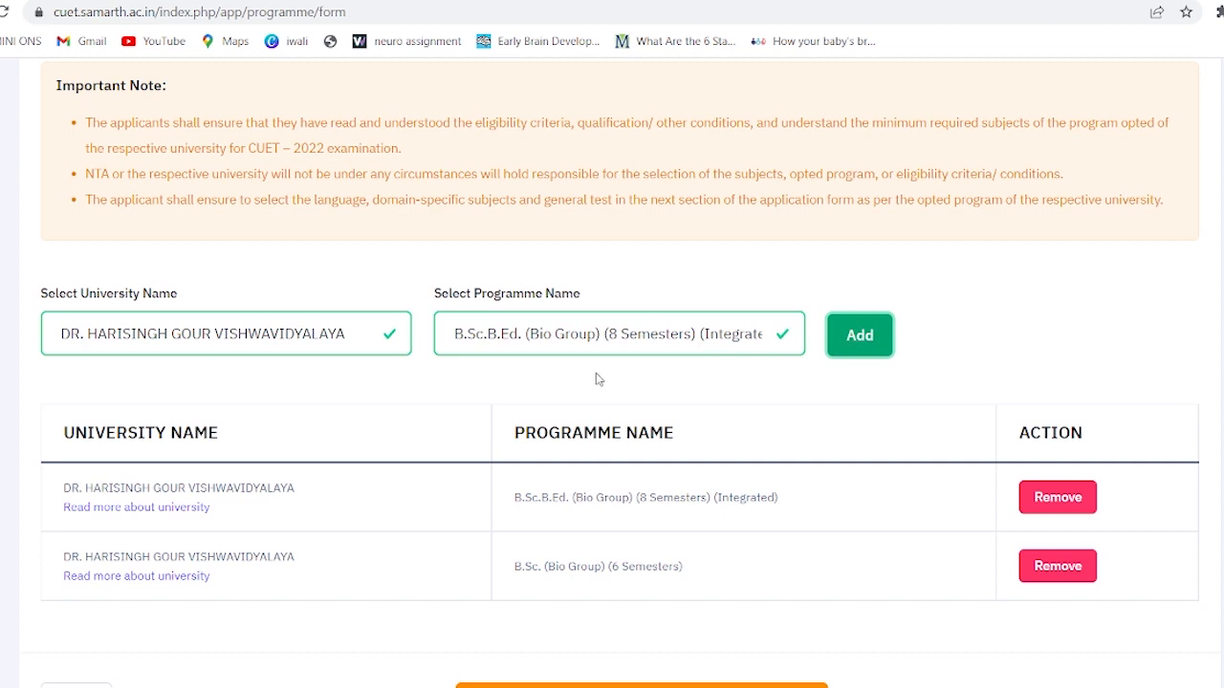
Add B.Sc. (Maths Group) (6 Semesters) and B. Pharm. (Bio/Maths Groups) (8 Semesters) to the table
click(600, 340)
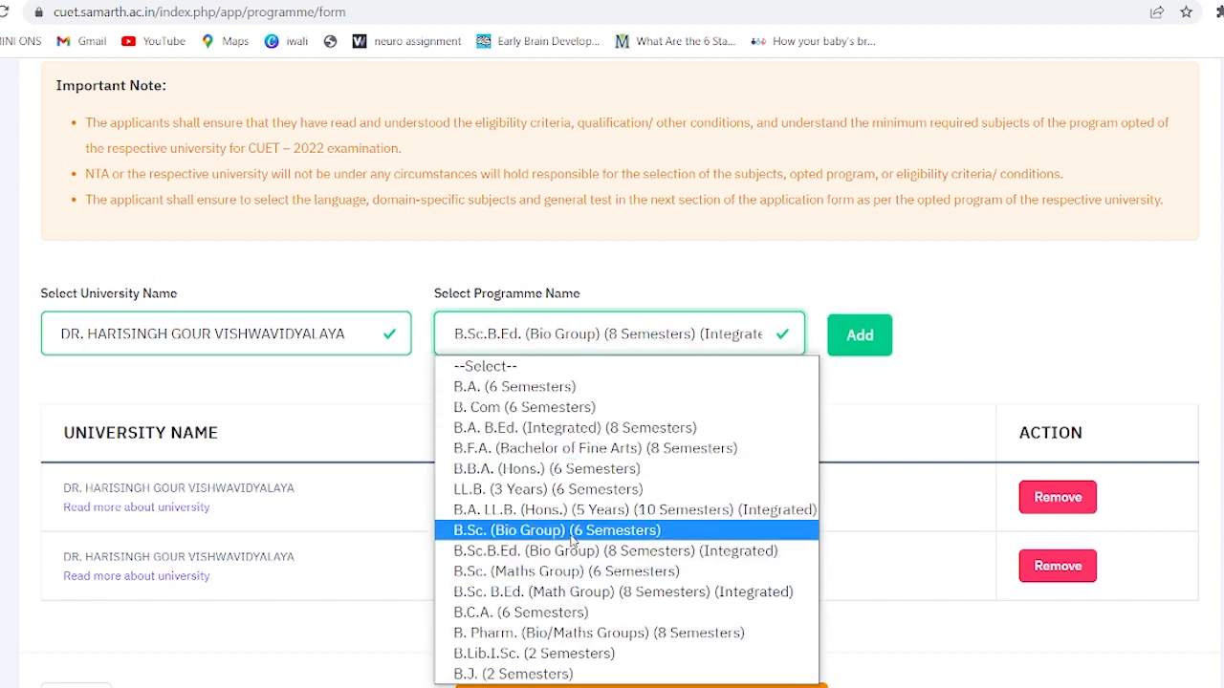
click(568, 571)
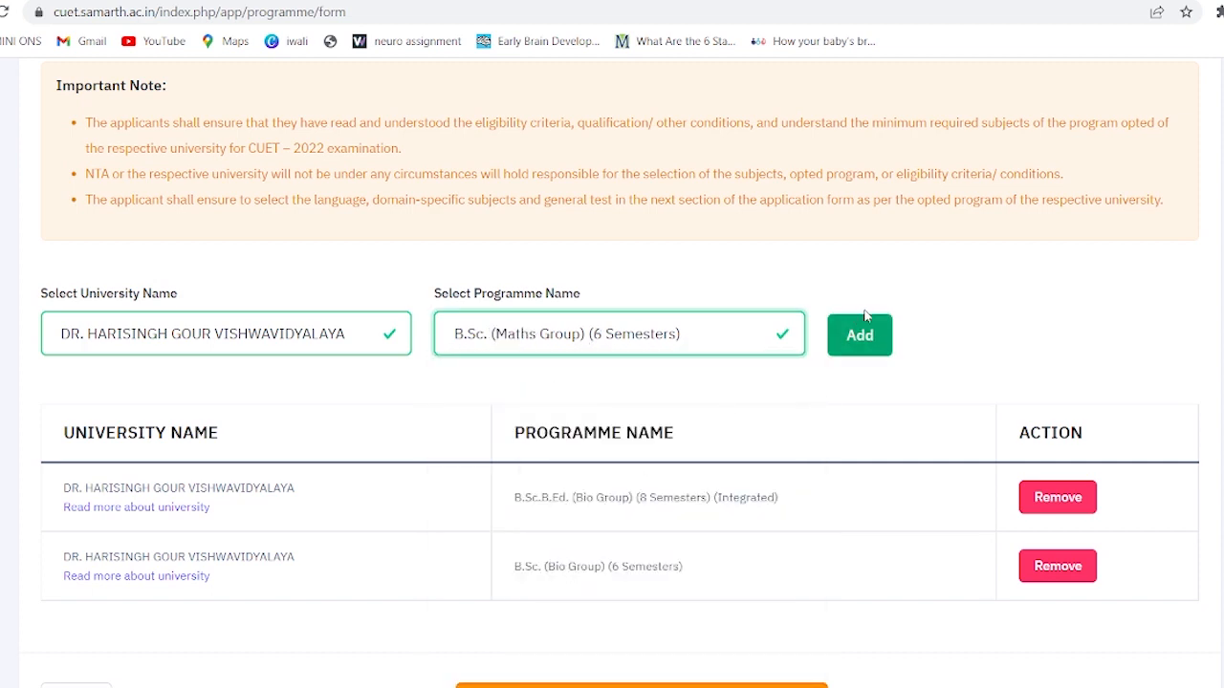
click(861, 338)
click(625, 342)
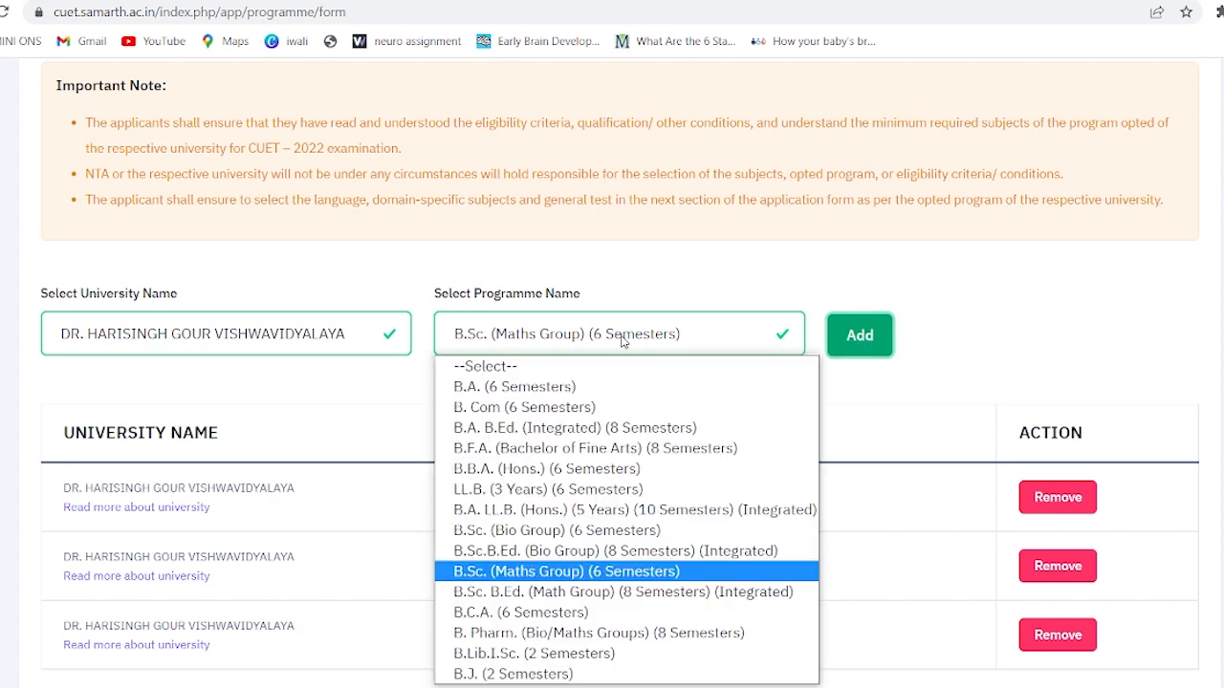
click(517, 633)
click(847, 347)
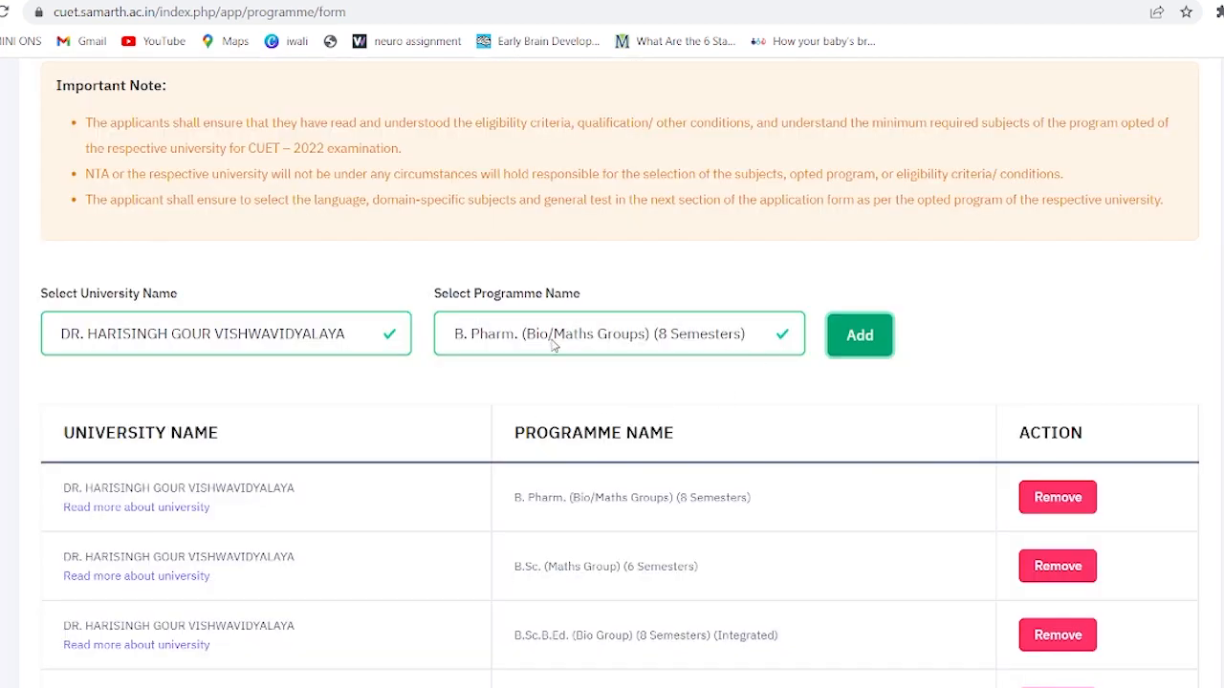
Pick B.C.A. (6 Semesters) without adding it, then open the University / Programme Selection Preview
click(551, 338)
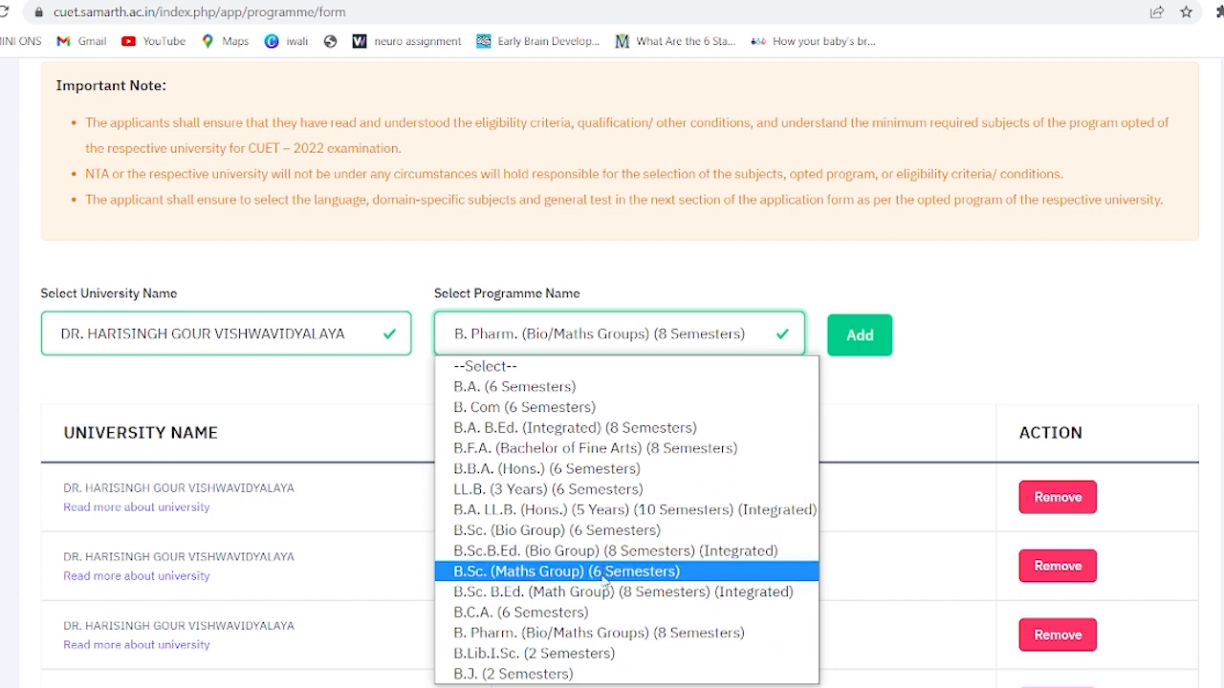
click(578, 619)
scroll(579, 626, down, 2)
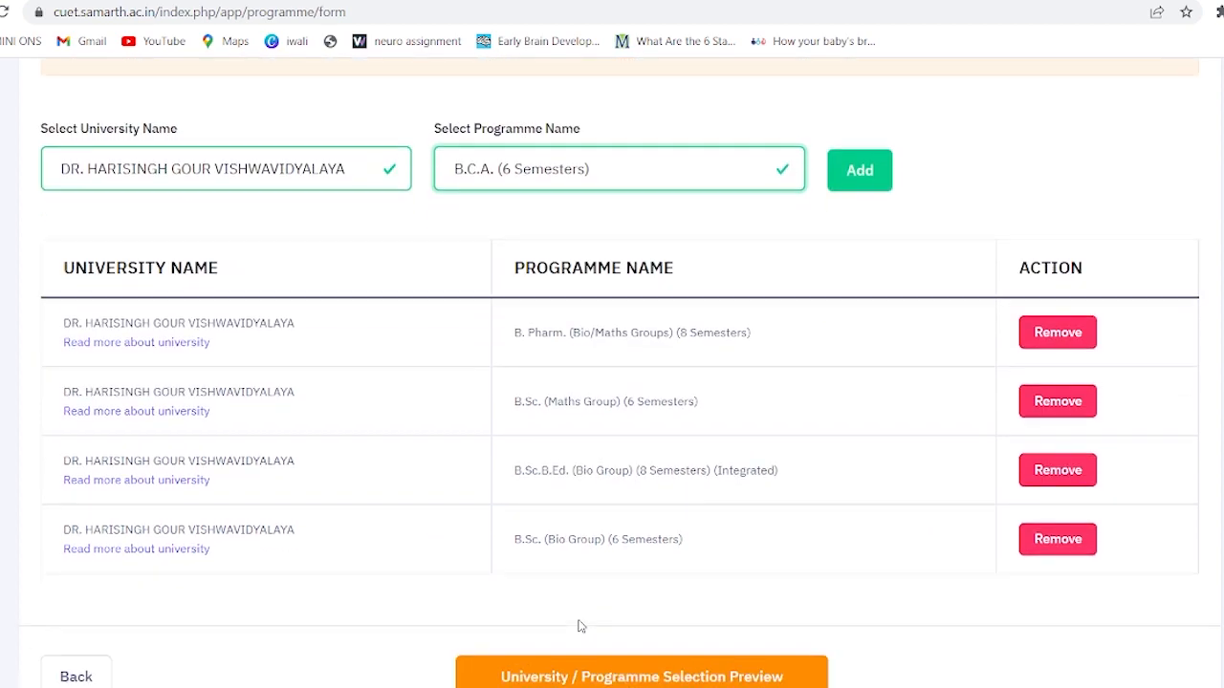
click(582, 675)
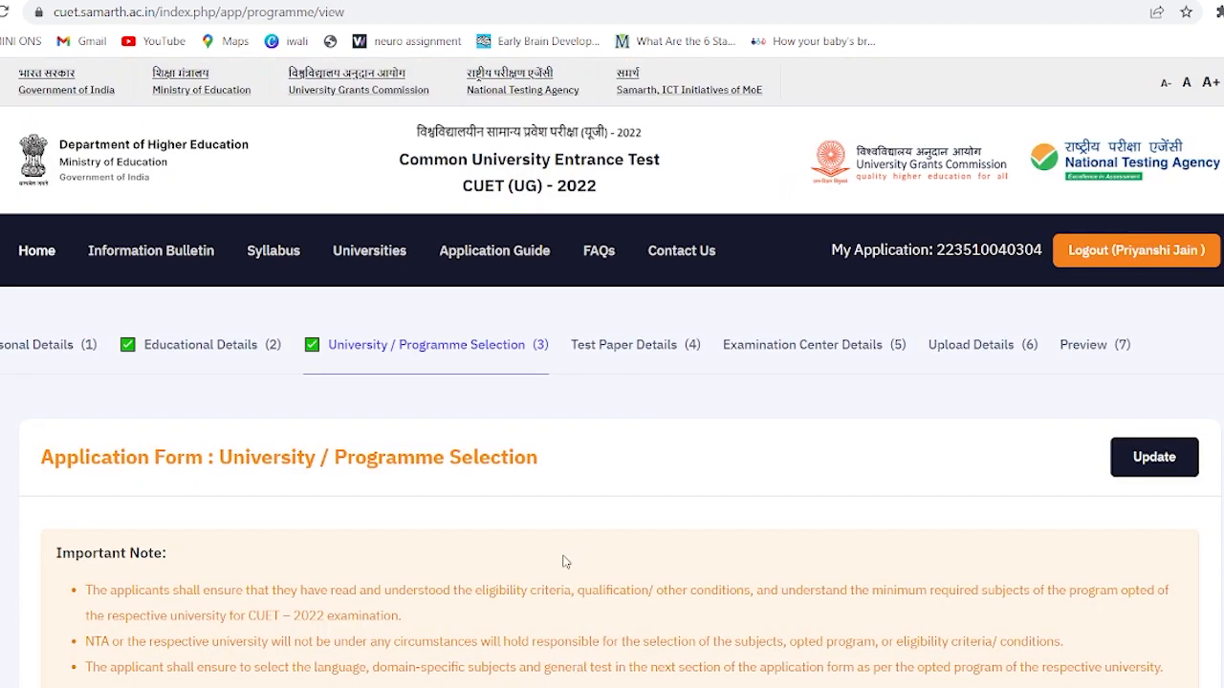
Review the four listed programmes on the preview page and proceed to Test Paper / Subject(s) Selection
scroll(564, 561, down, 4)
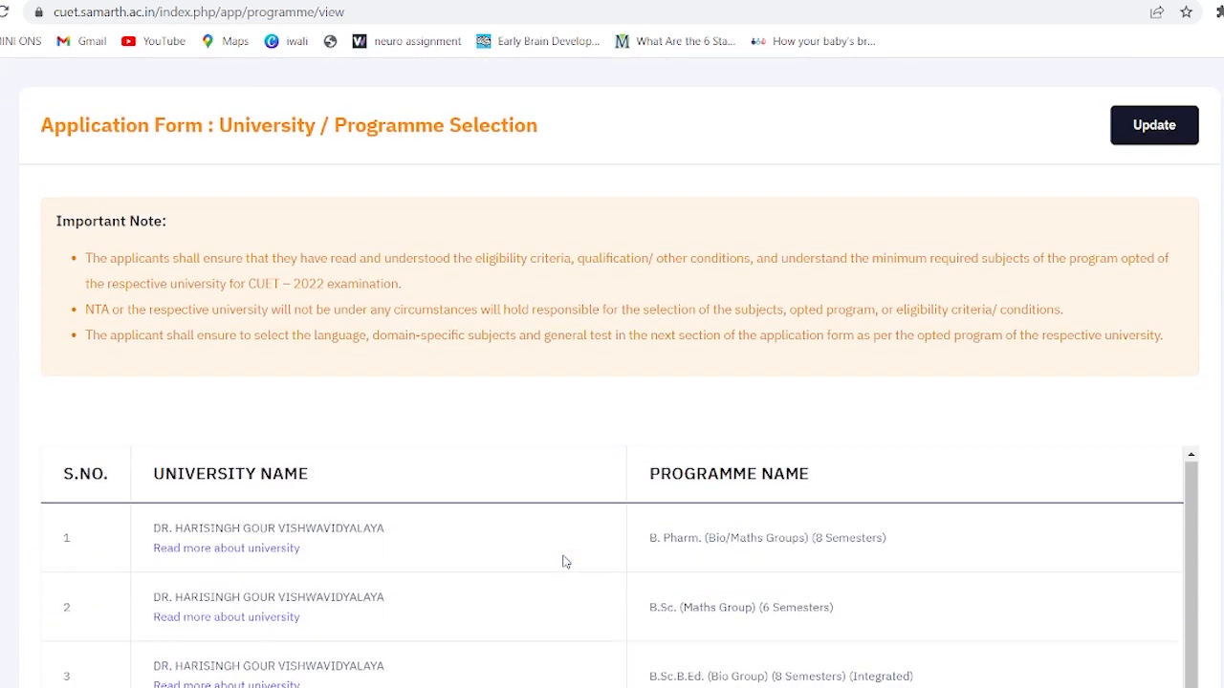
scroll(564, 561, down, 2)
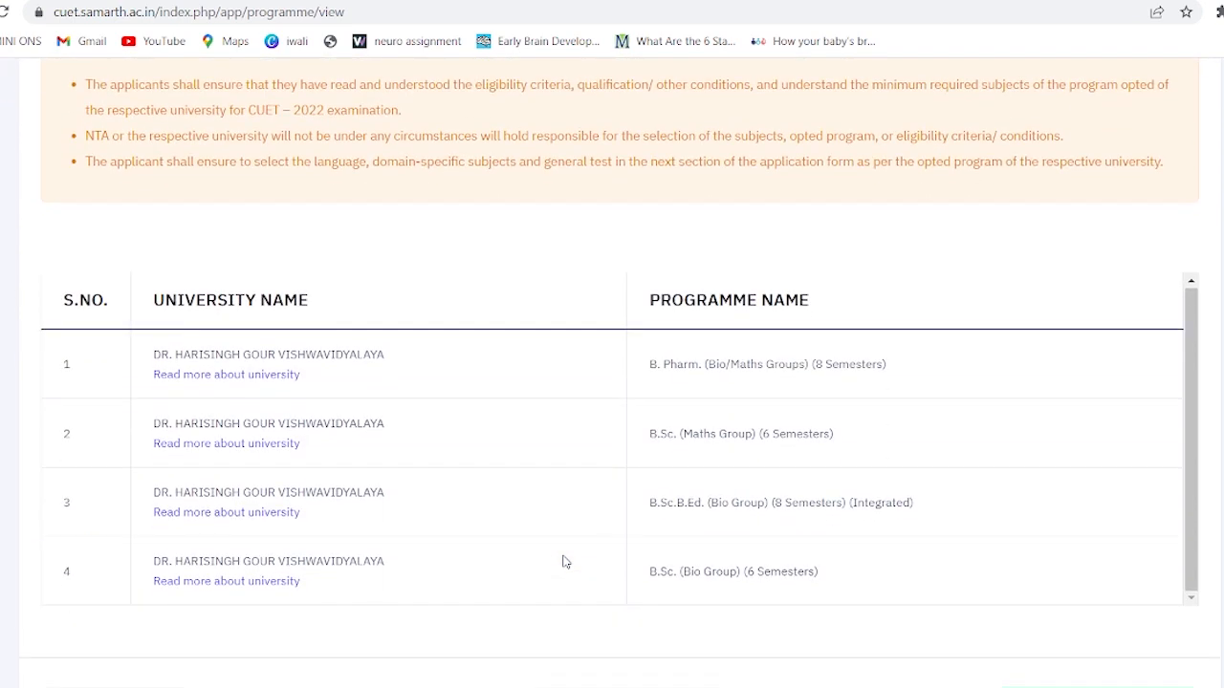
scroll(564, 561, down, 2)
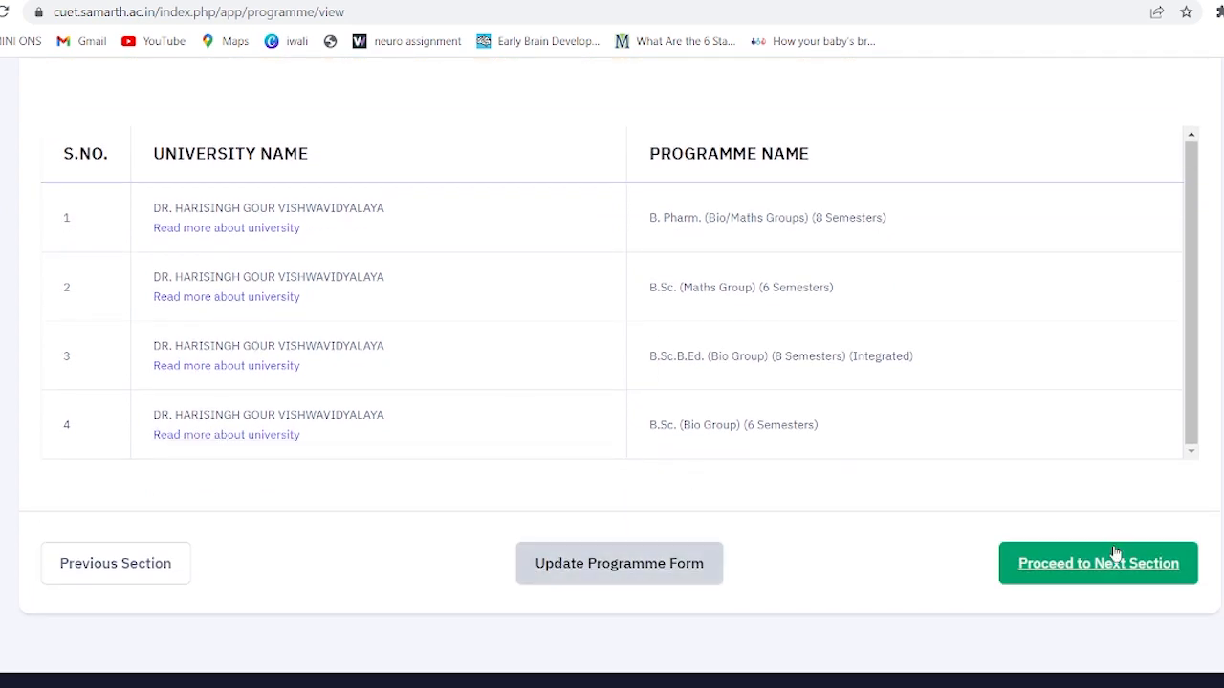
click(1133, 571)
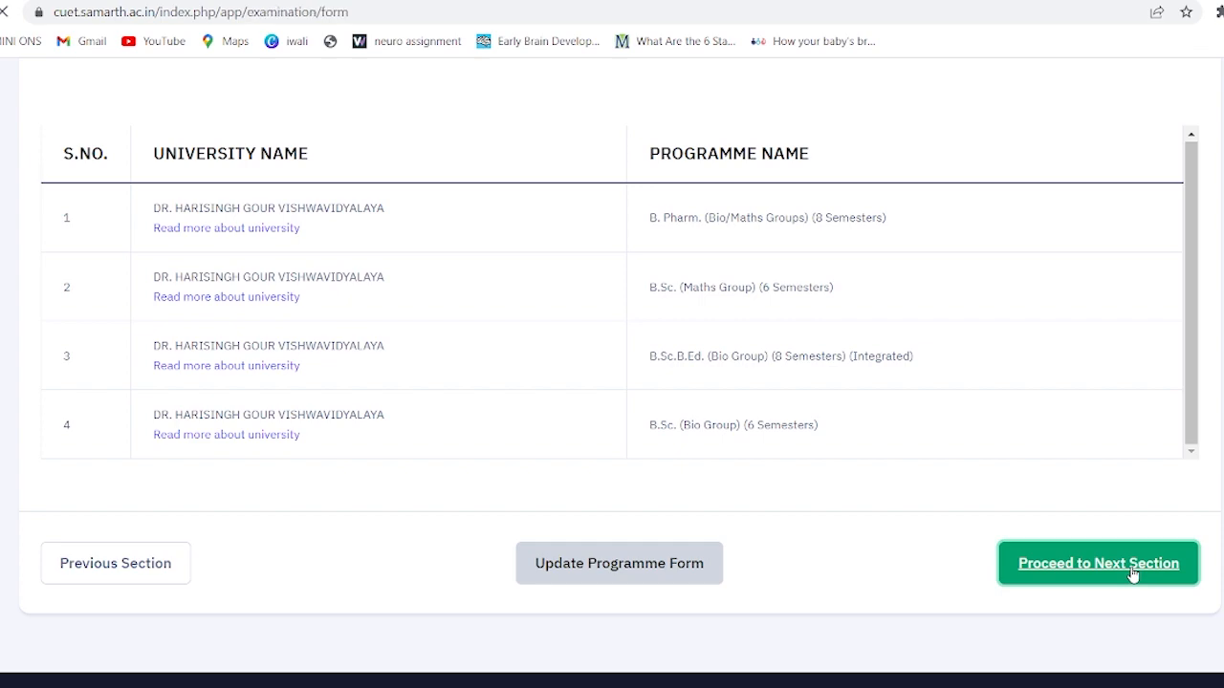
scroll(691, 473, down, 3)
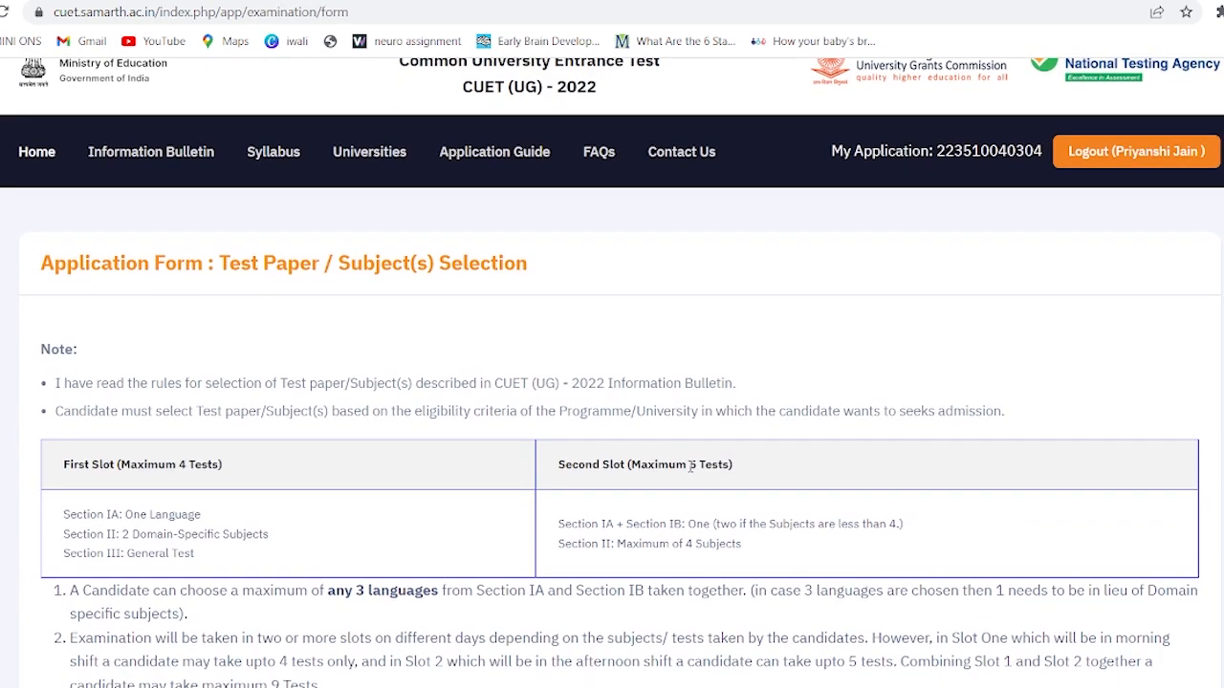
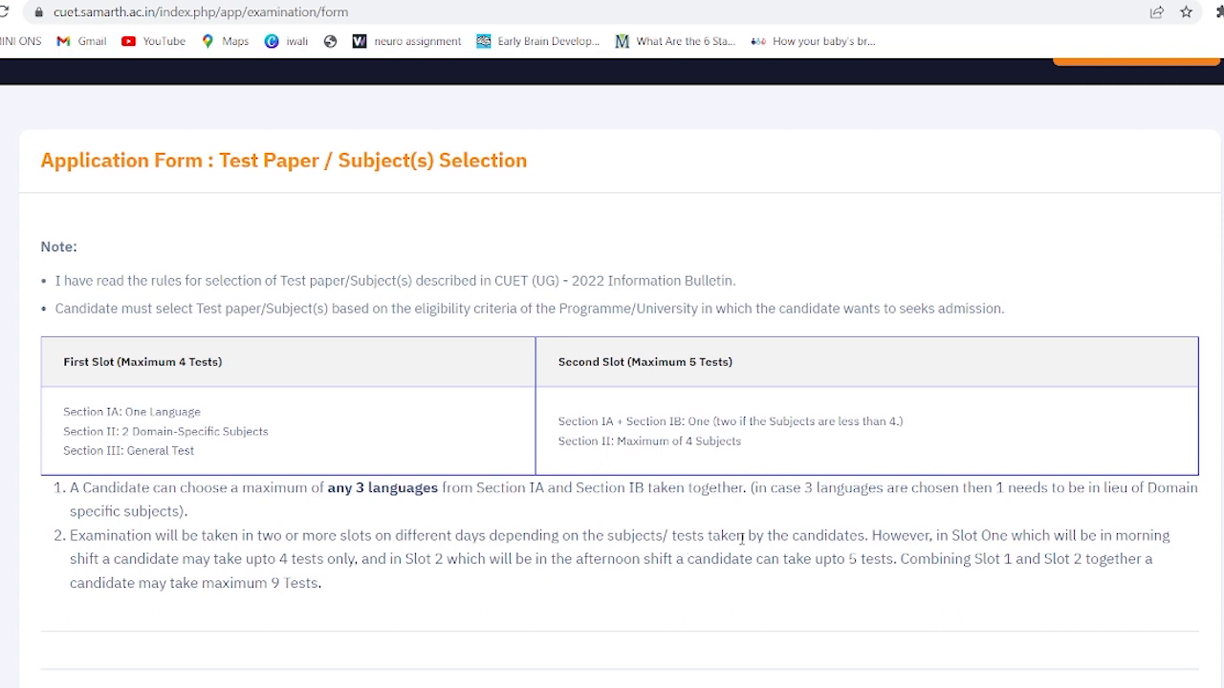
Read the slot rules, highlighting the maximum 9 tests limit
drag(773, 535, 1090, 559)
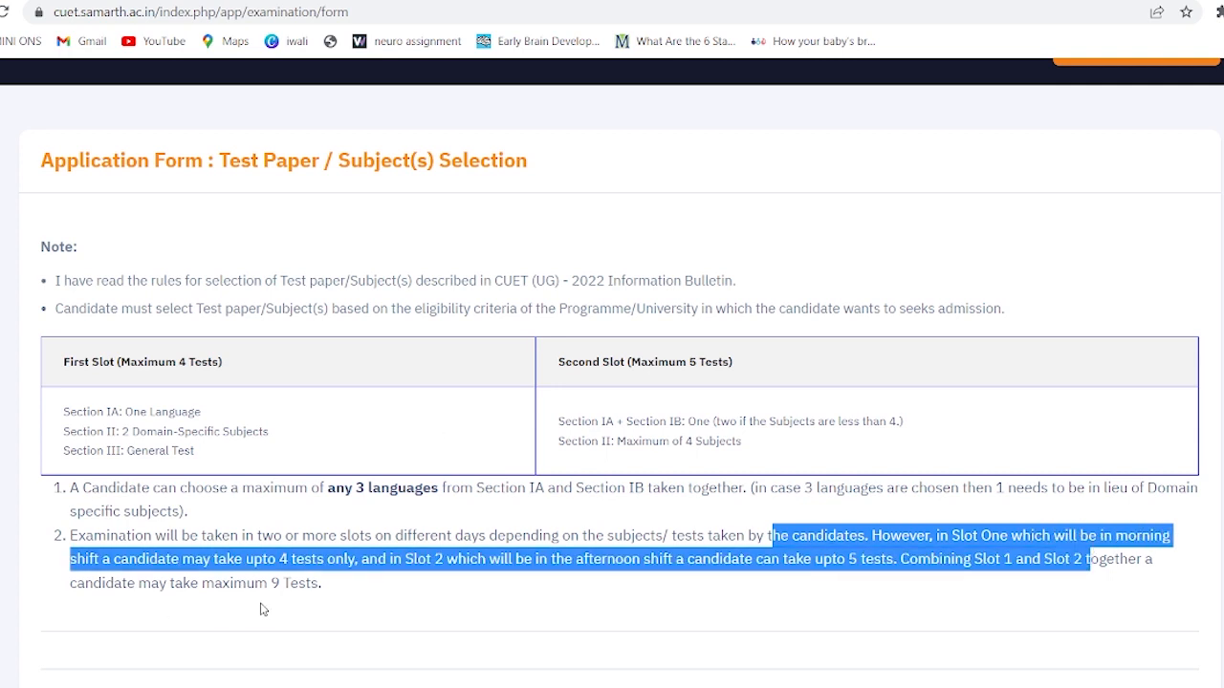
click(309, 558)
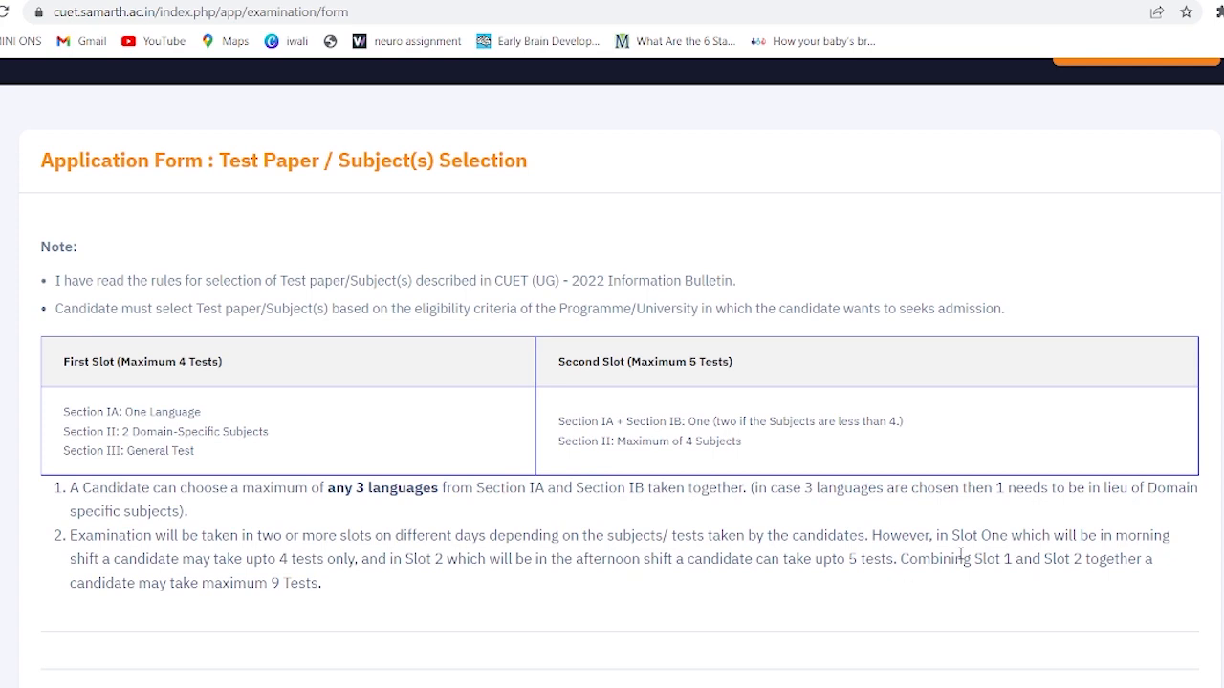
scroll(961, 556, down, 1)
scroll(959, 558, down, 2)
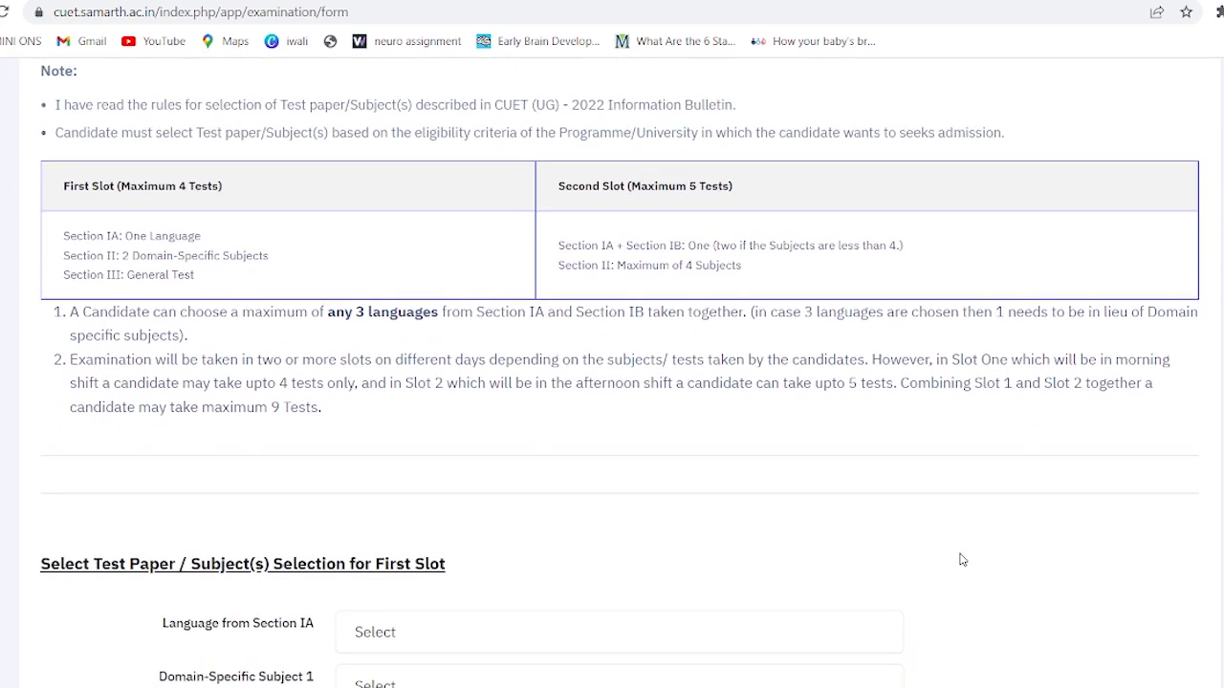
drag(247, 411, 334, 412)
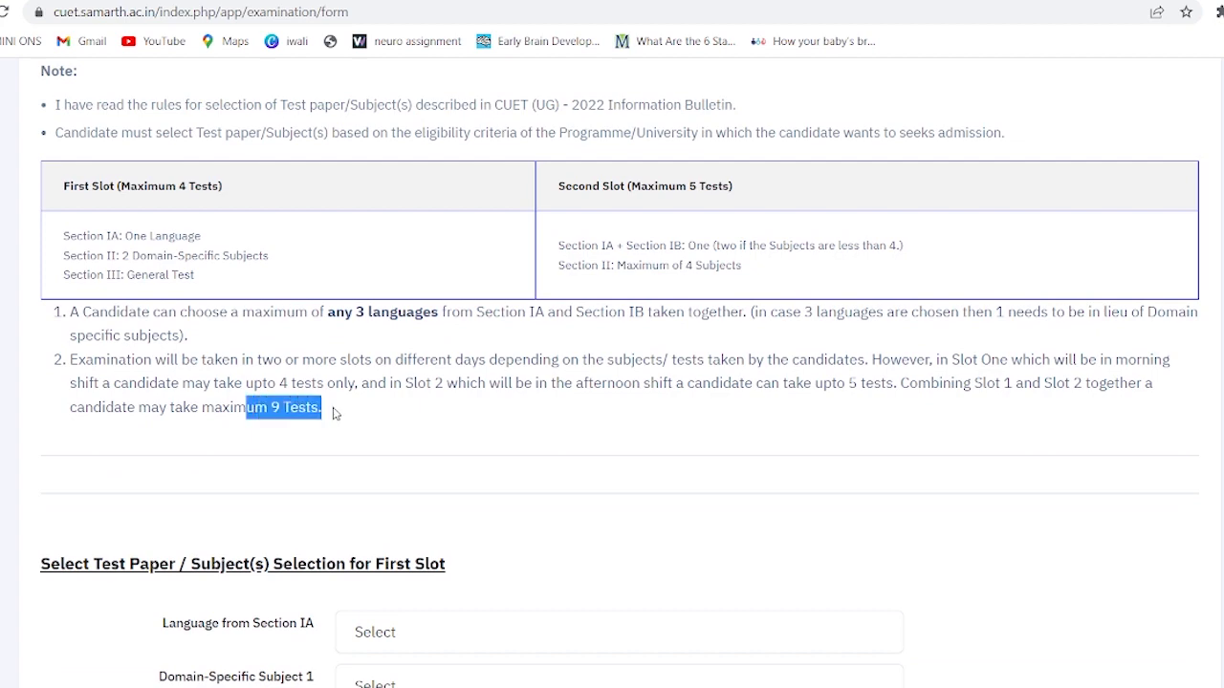
scroll(334, 412, down, 2)
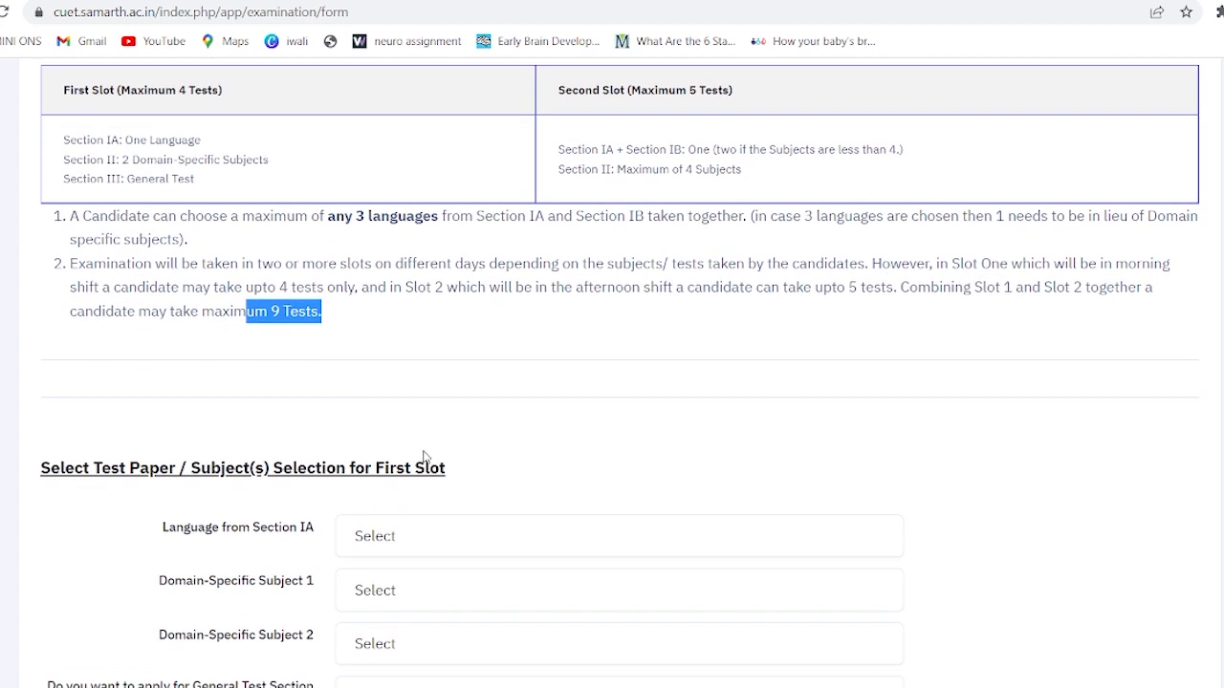
scroll(426, 457, down, 2)
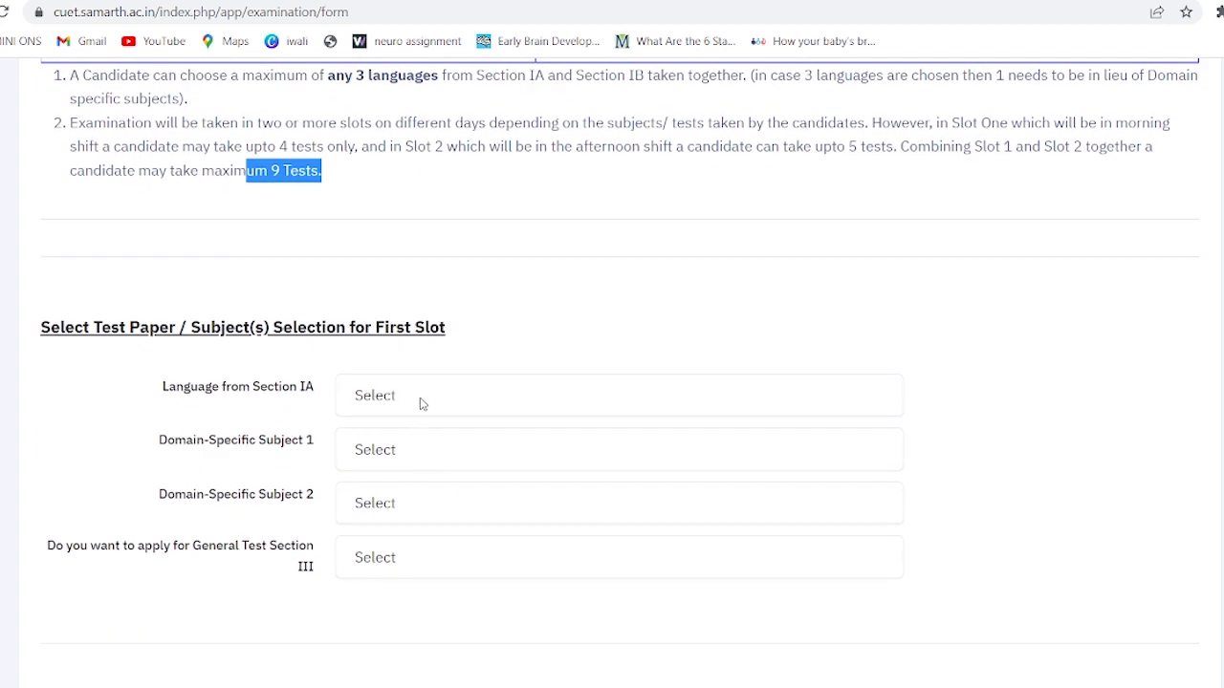
Choose 101 English for Section IA and 304 Biology as Domain-Specific Subject 1
click(422, 404)
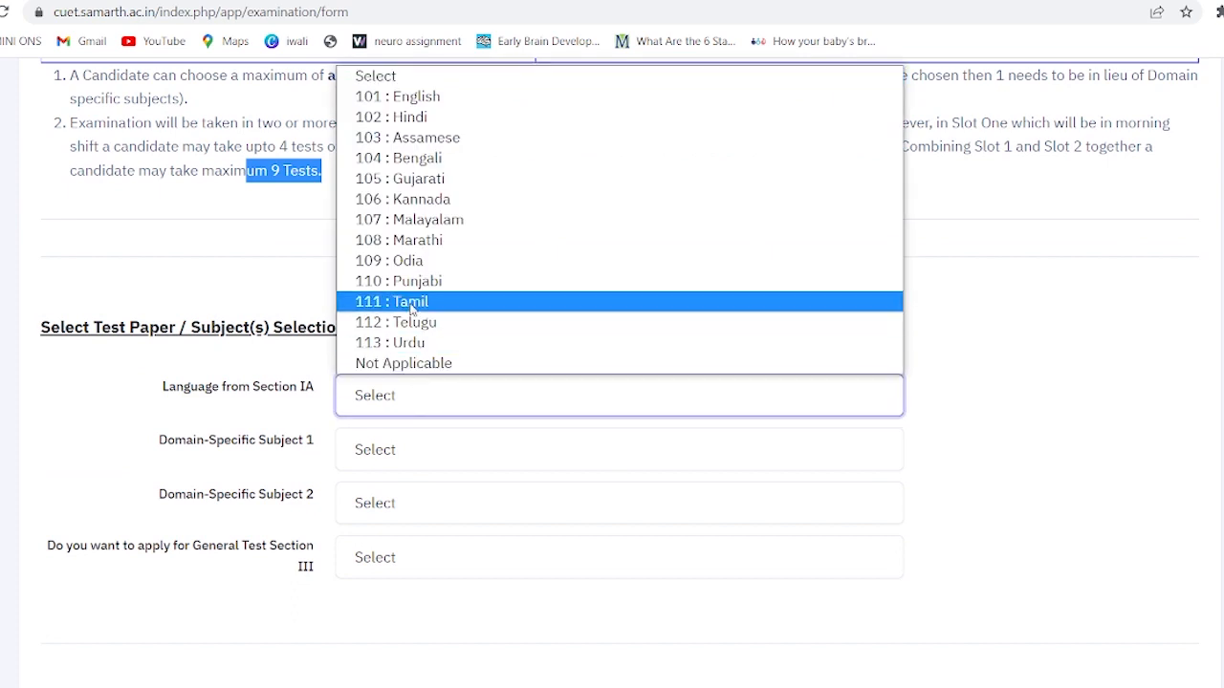
click(411, 104)
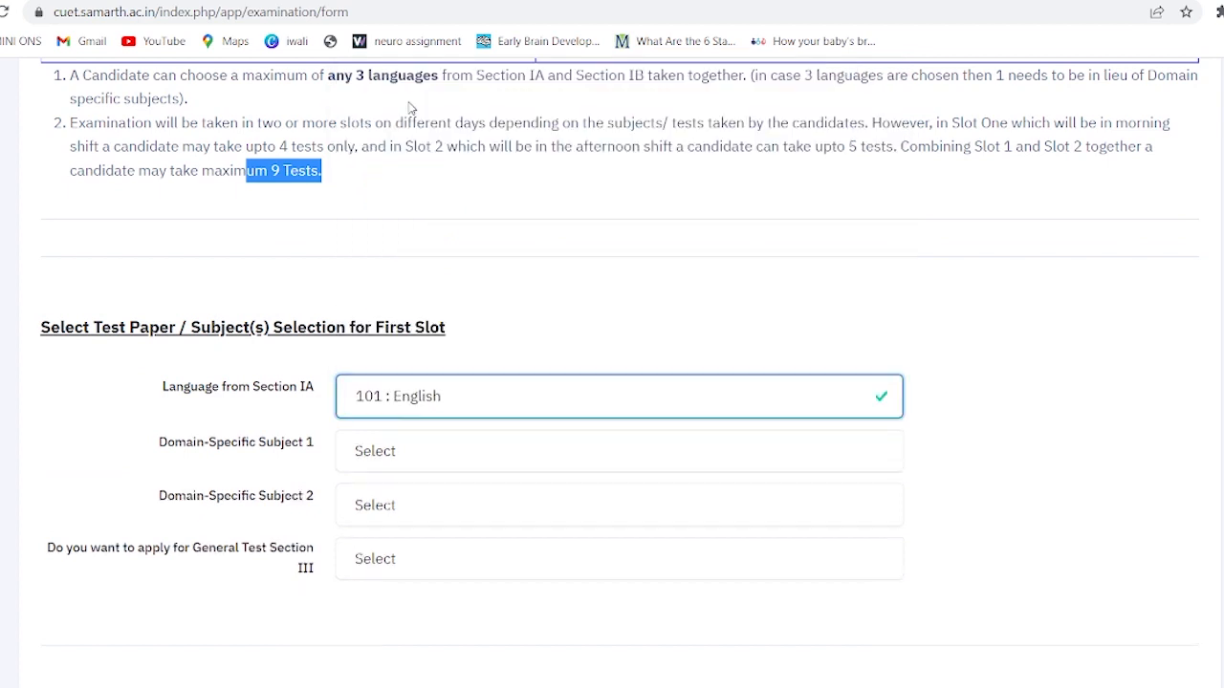
click(430, 461)
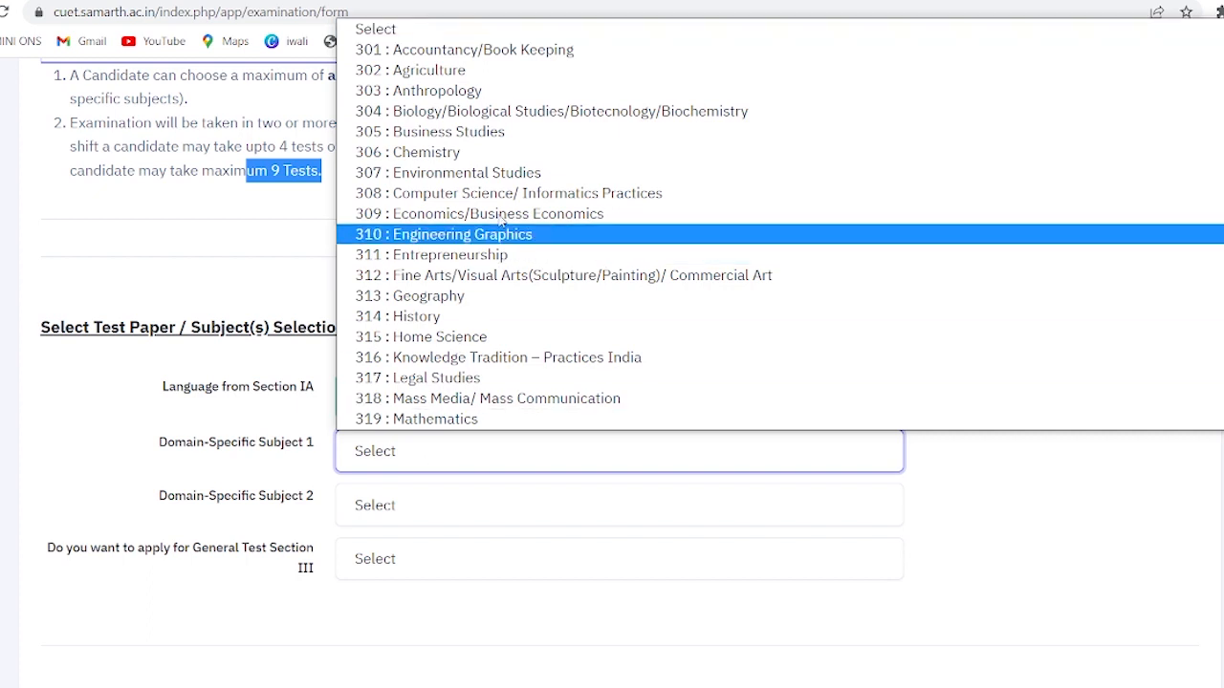
click(529, 111)
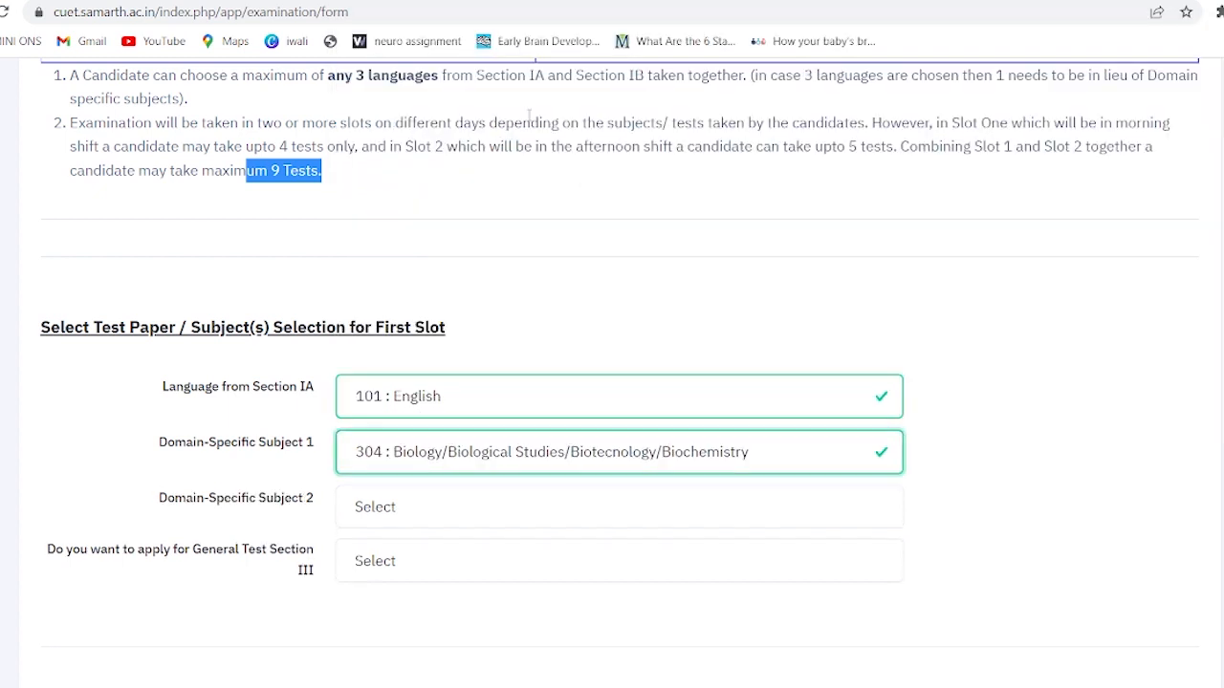
Choose 306 Chemistry as Domain-Specific Subject 2 and opt Yes for General Test Section III
click(466, 515)
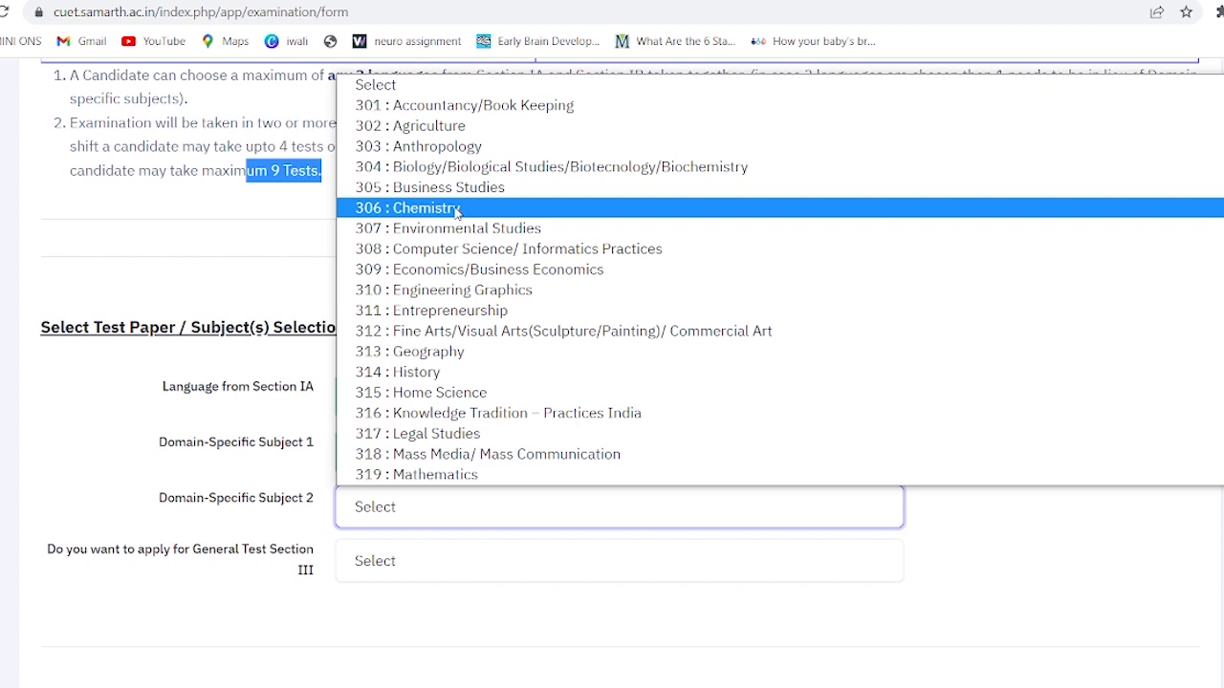
scroll(457, 212, down, 5)
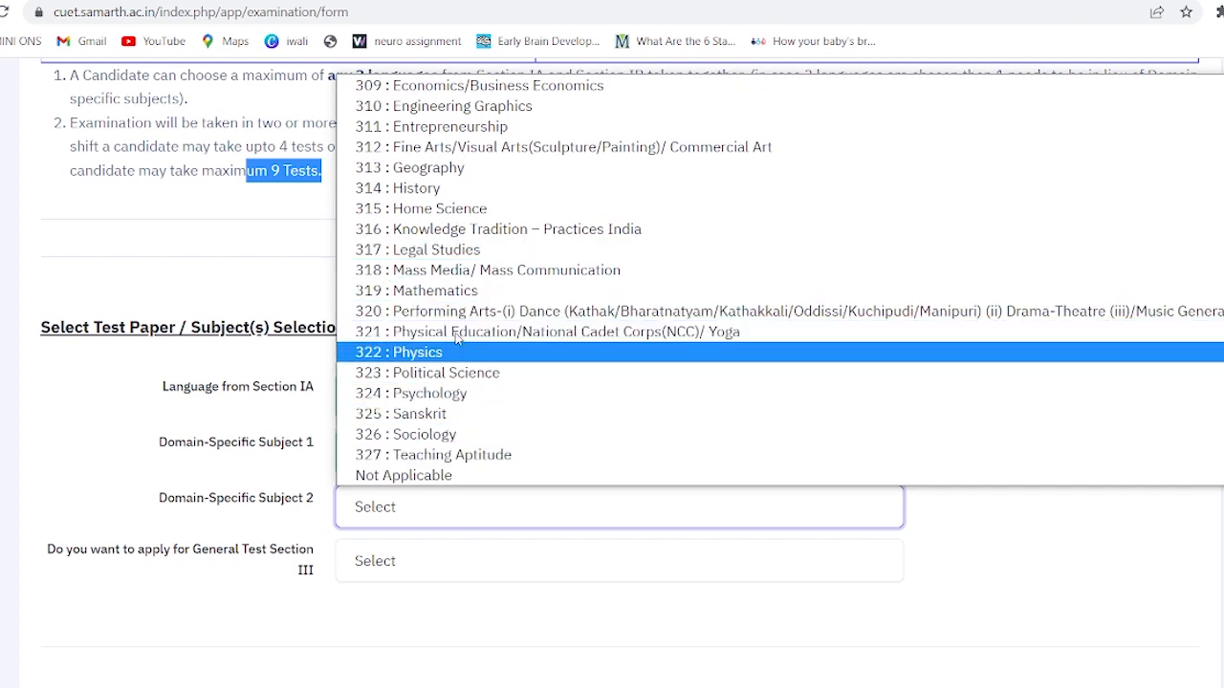
scroll(459, 285, up, 5)
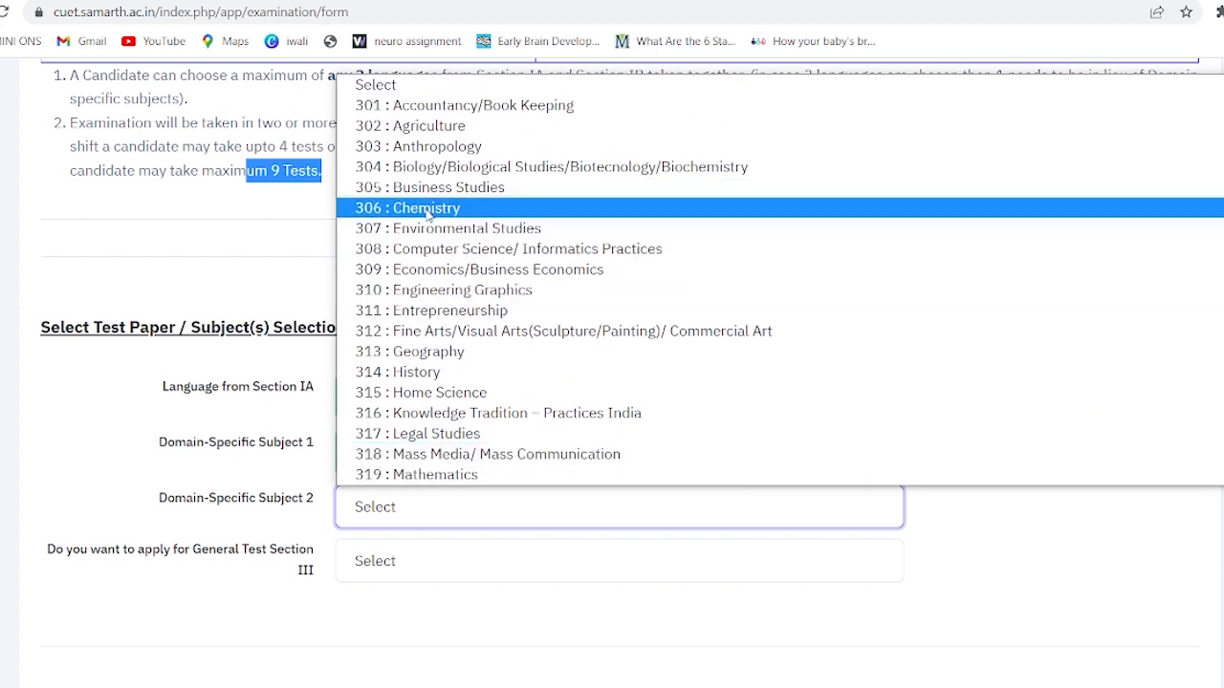
click(427, 210)
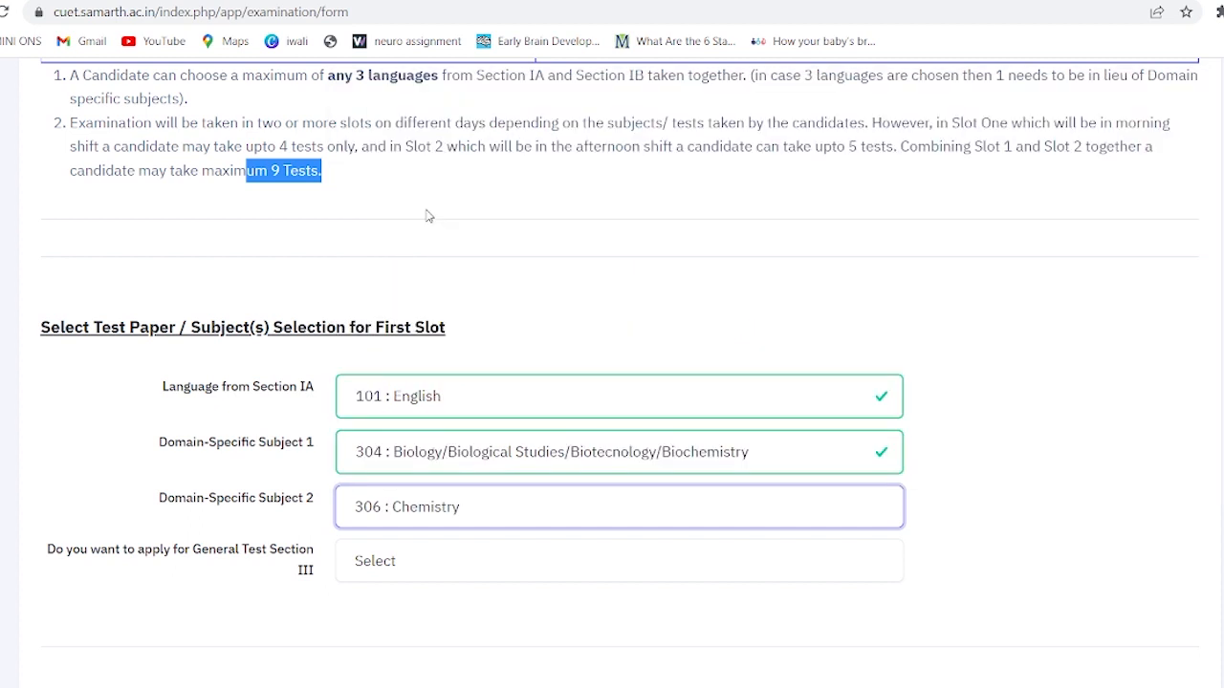
click(422, 572)
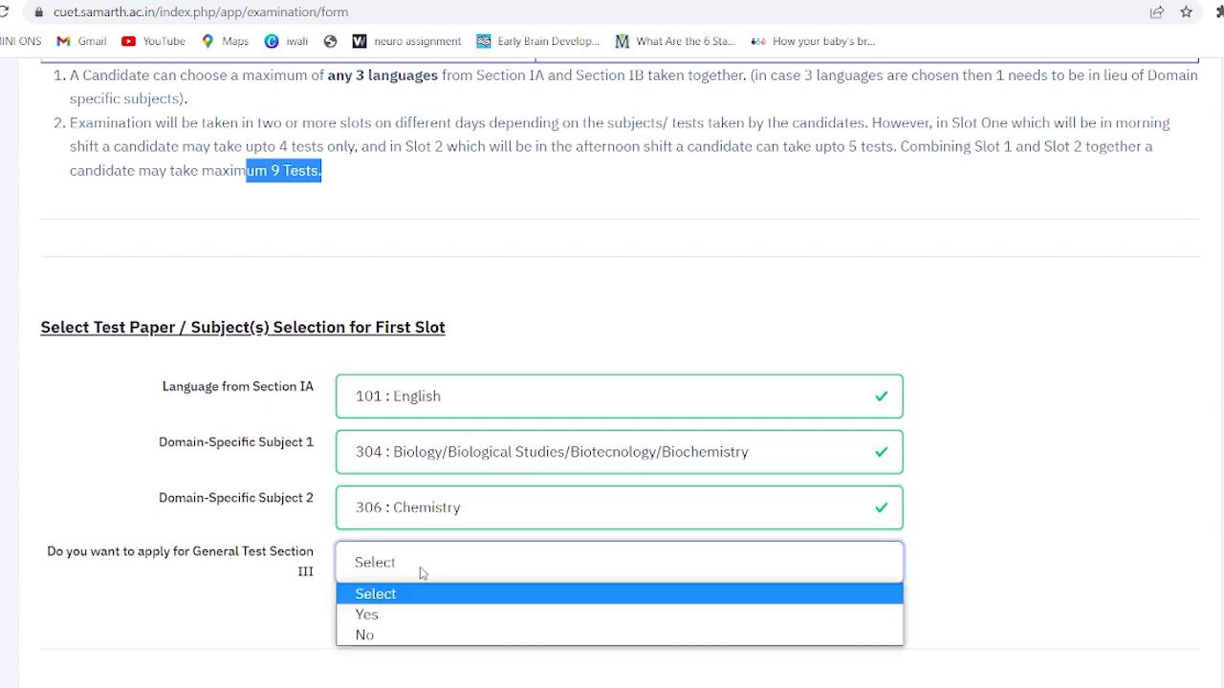
click(405, 616)
Set the Second Slot additional language to 102 Hindi
scroll(405, 616, down, 3)
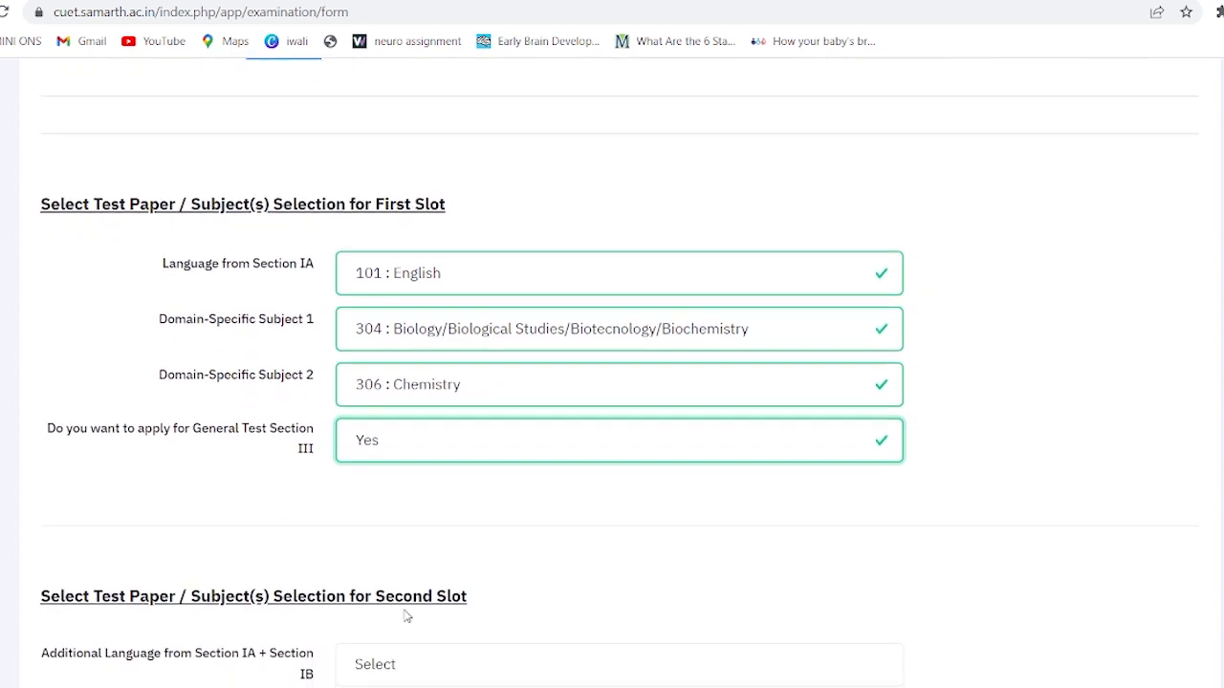
scroll(397, 504, down, 1)
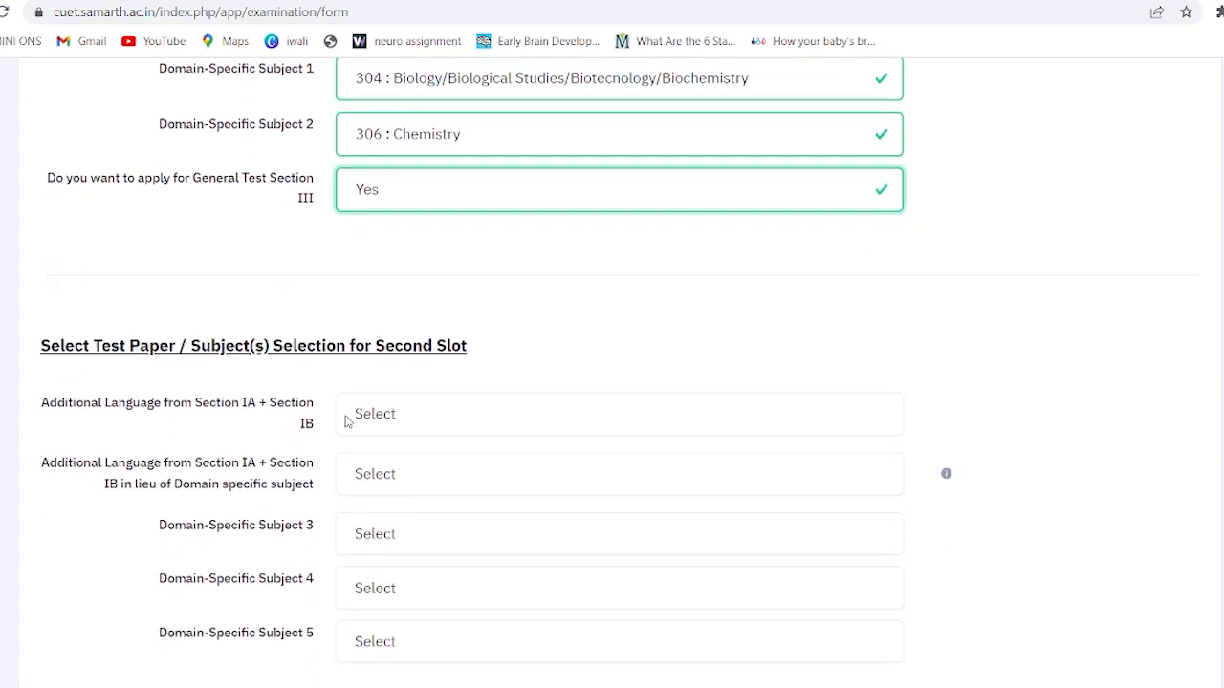
scroll(380, 416, down, 1)
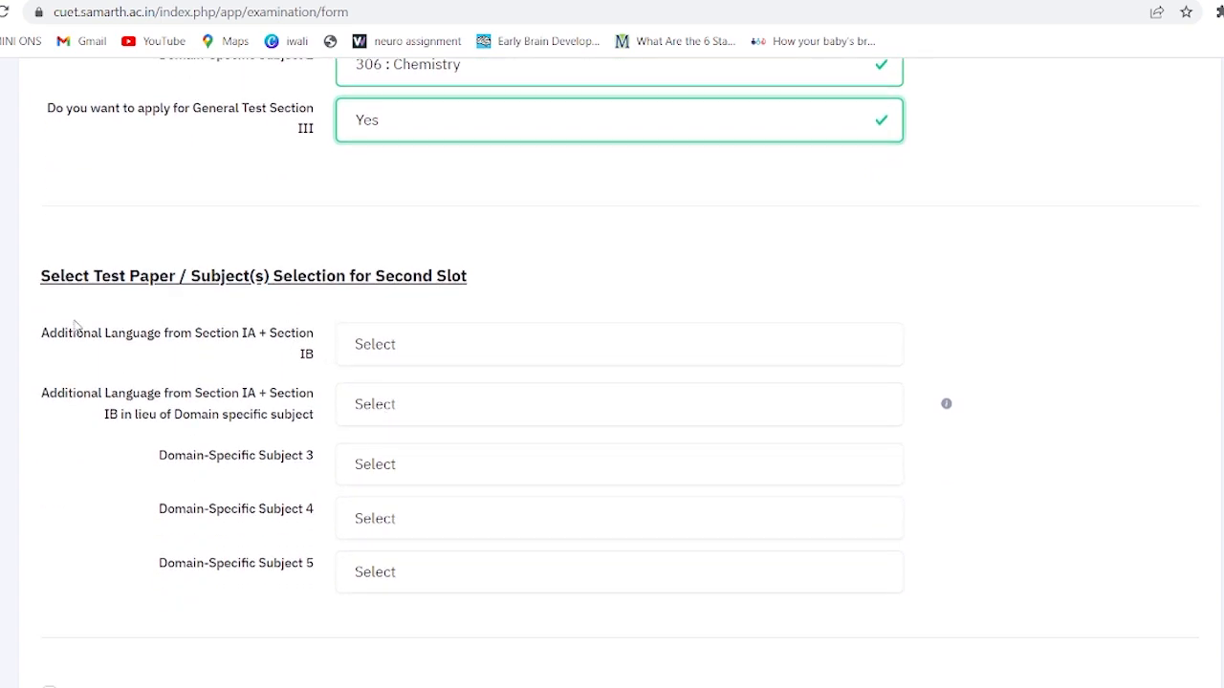
click(446, 350)
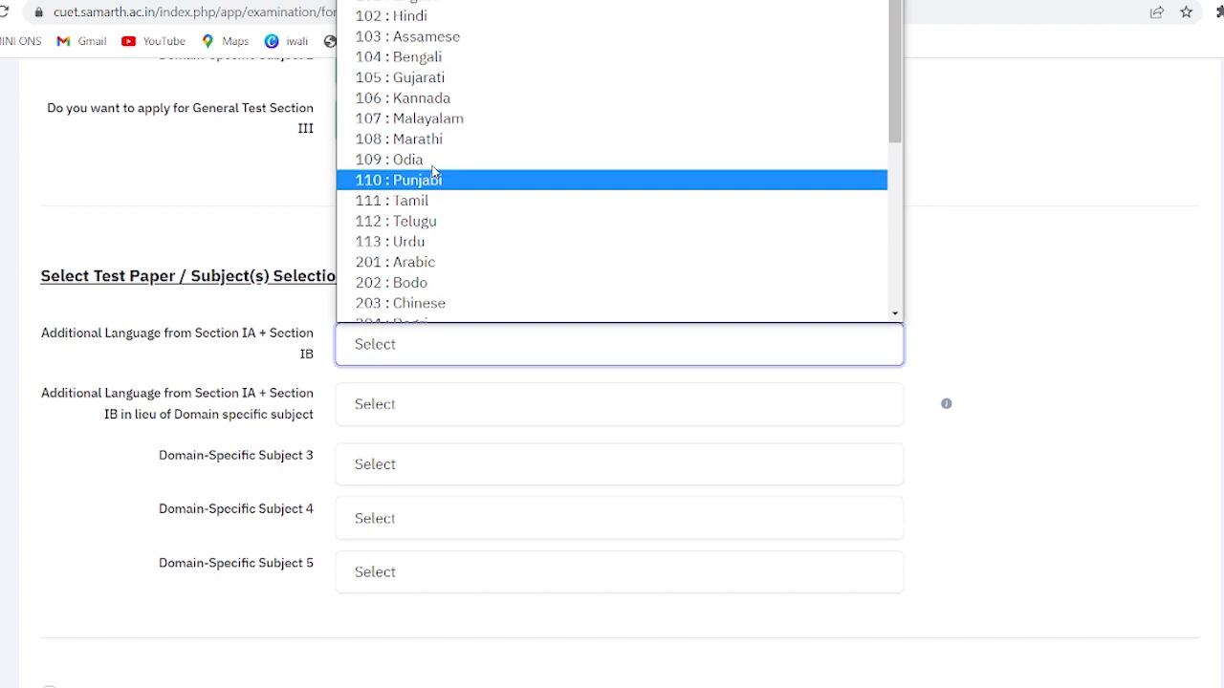
click(408, 17)
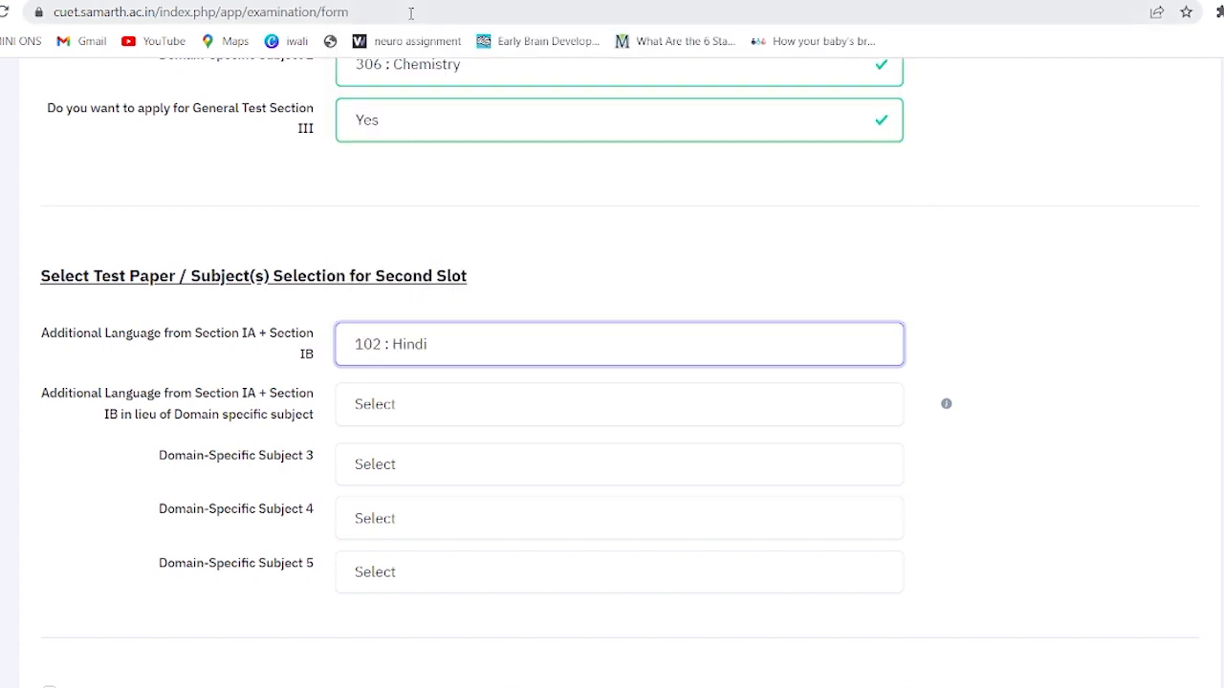
Try English as the in-lieu language, dismiss the duplicate-paper alert, and leave it Not Applicable
click(448, 412)
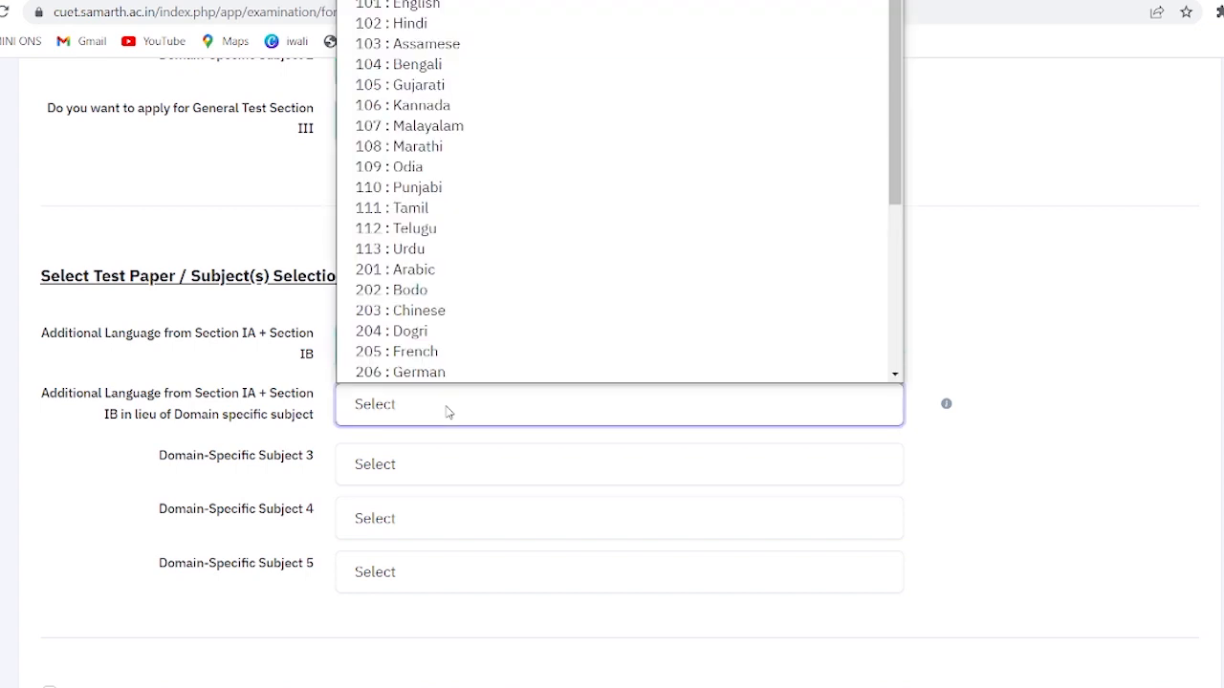
click(430, 4)
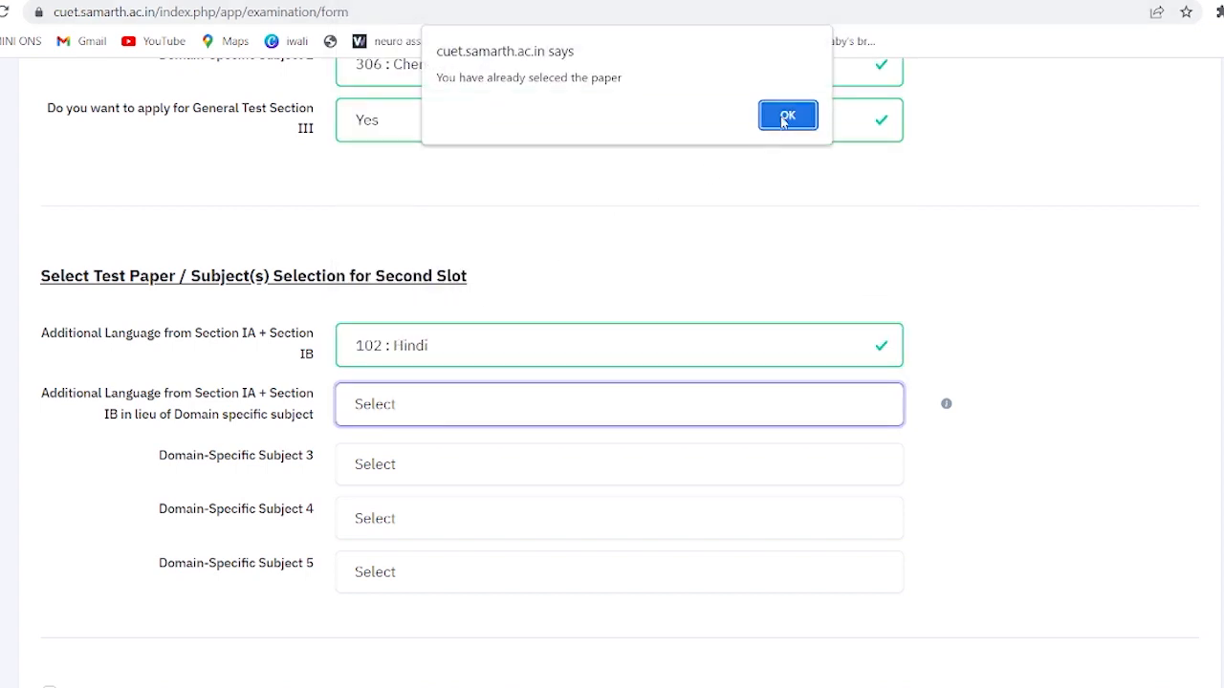
click(793, 116)
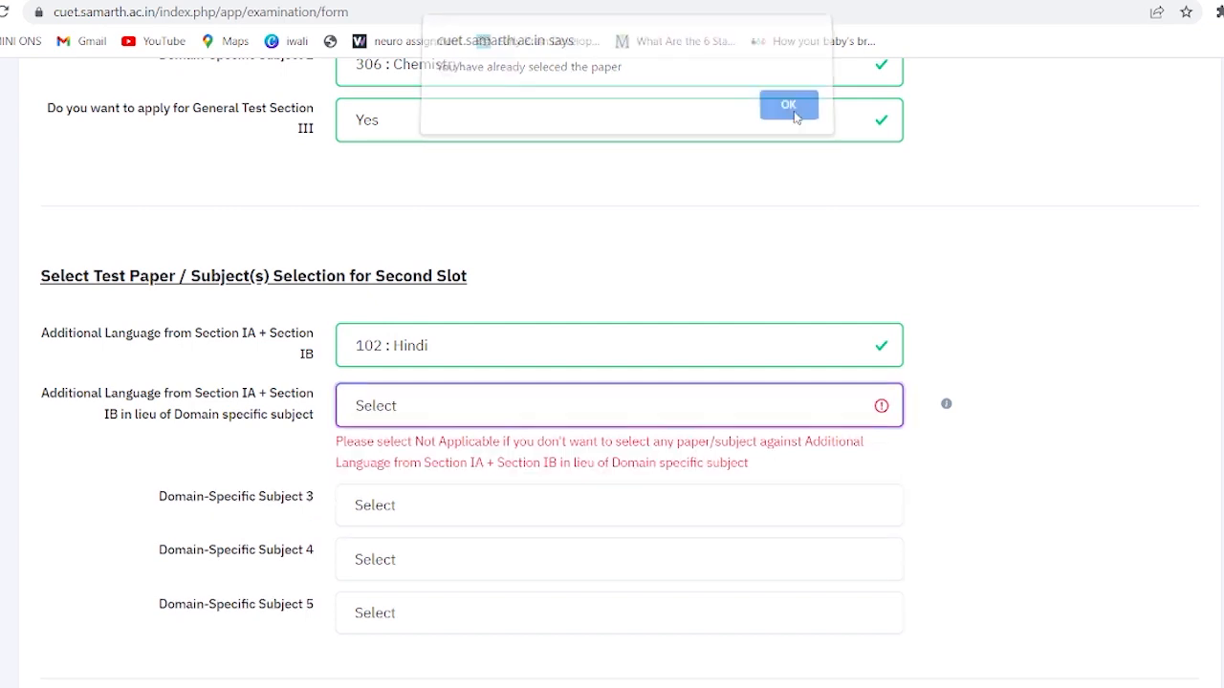
click(522, 430)
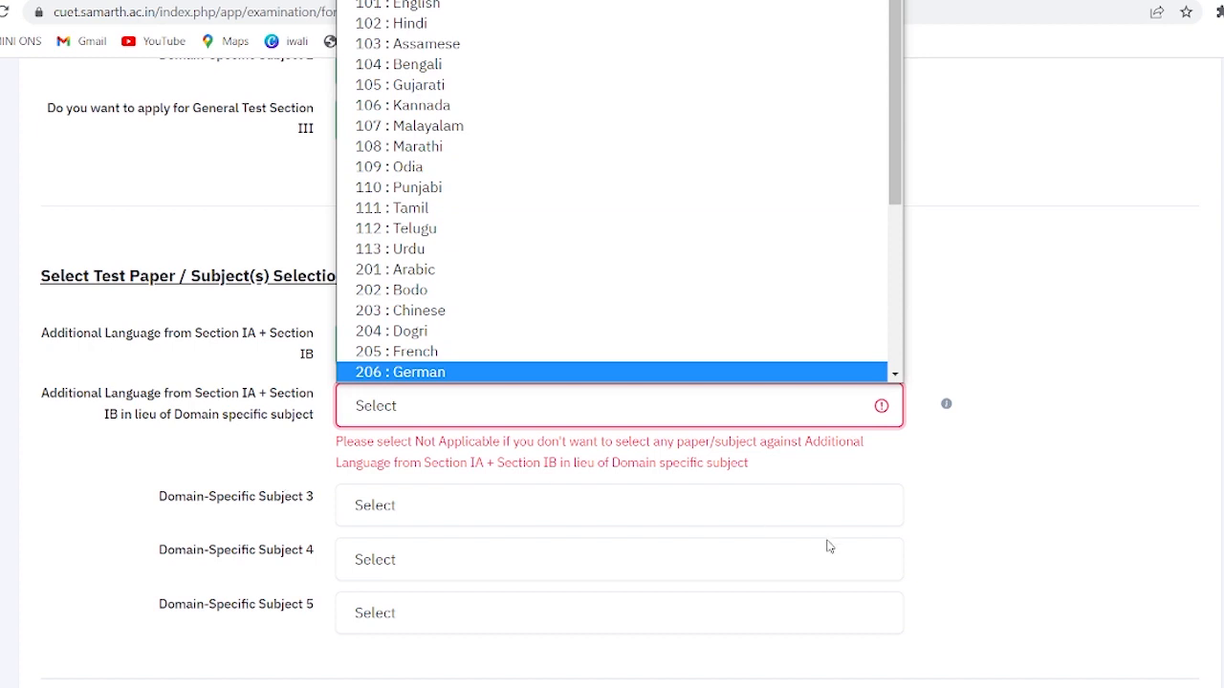
click(947, 406)
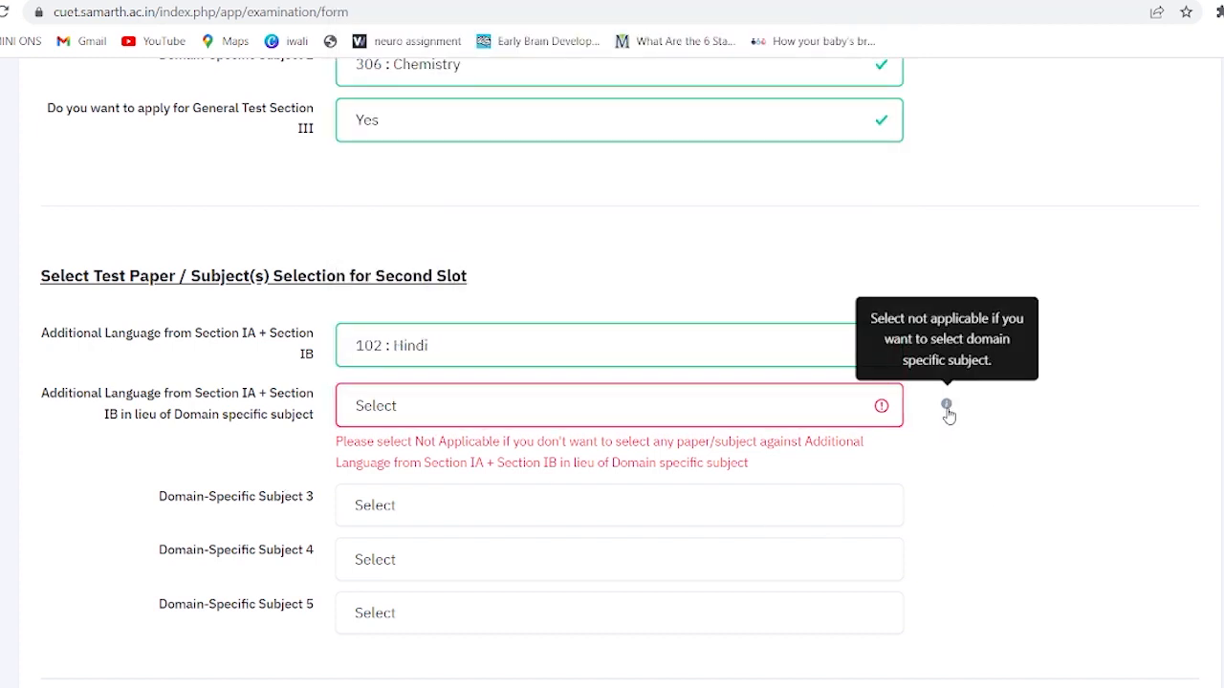
click(793, 420)
scroll(497, 349, down, 3)
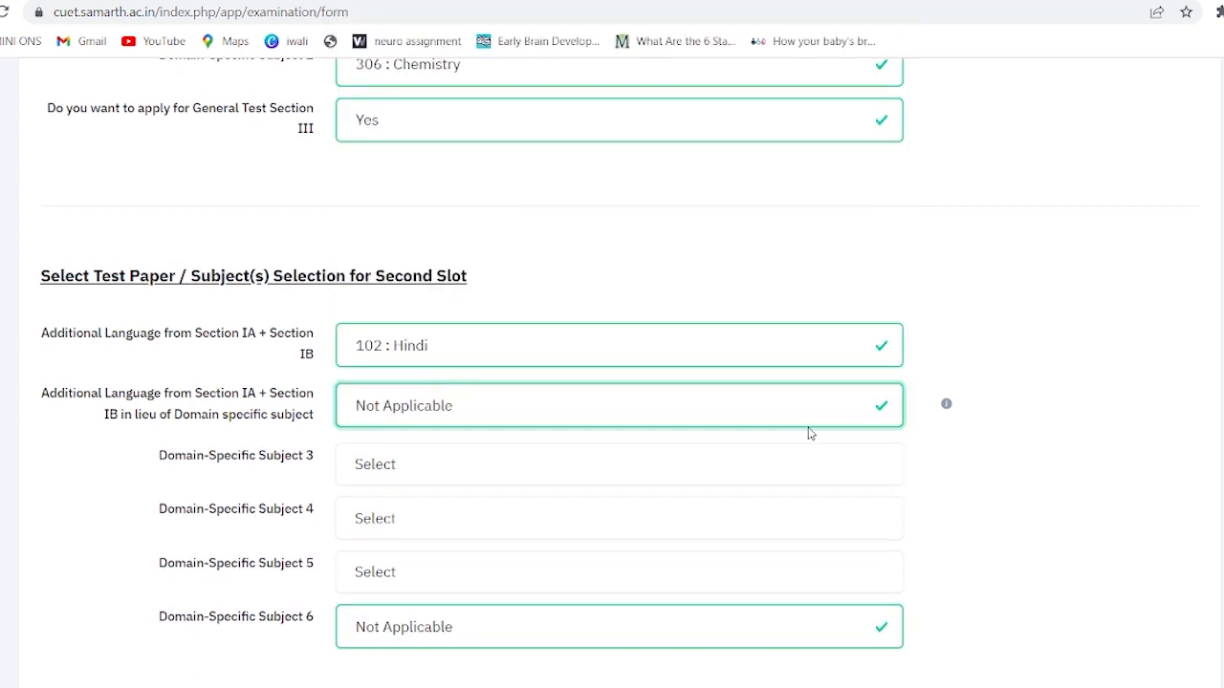
mouse_move(947, 406)
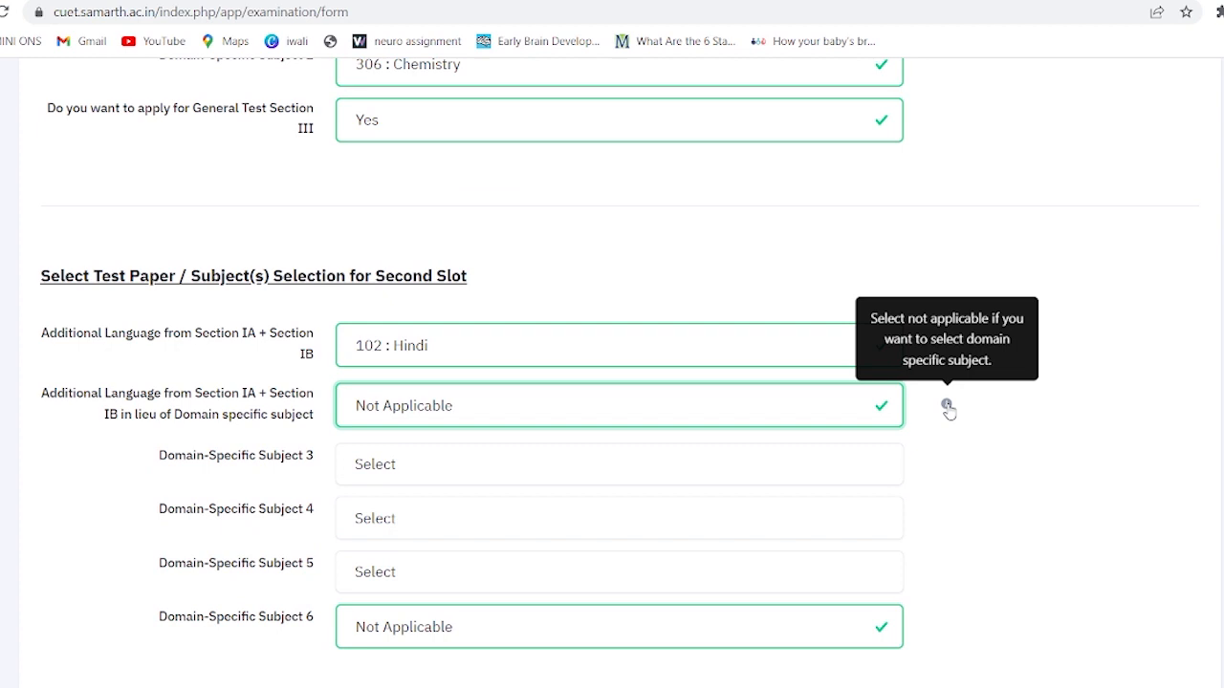
Pick Anthropology for Subject 3 and 319 Mathematics for Subject 4
click(506, 471)
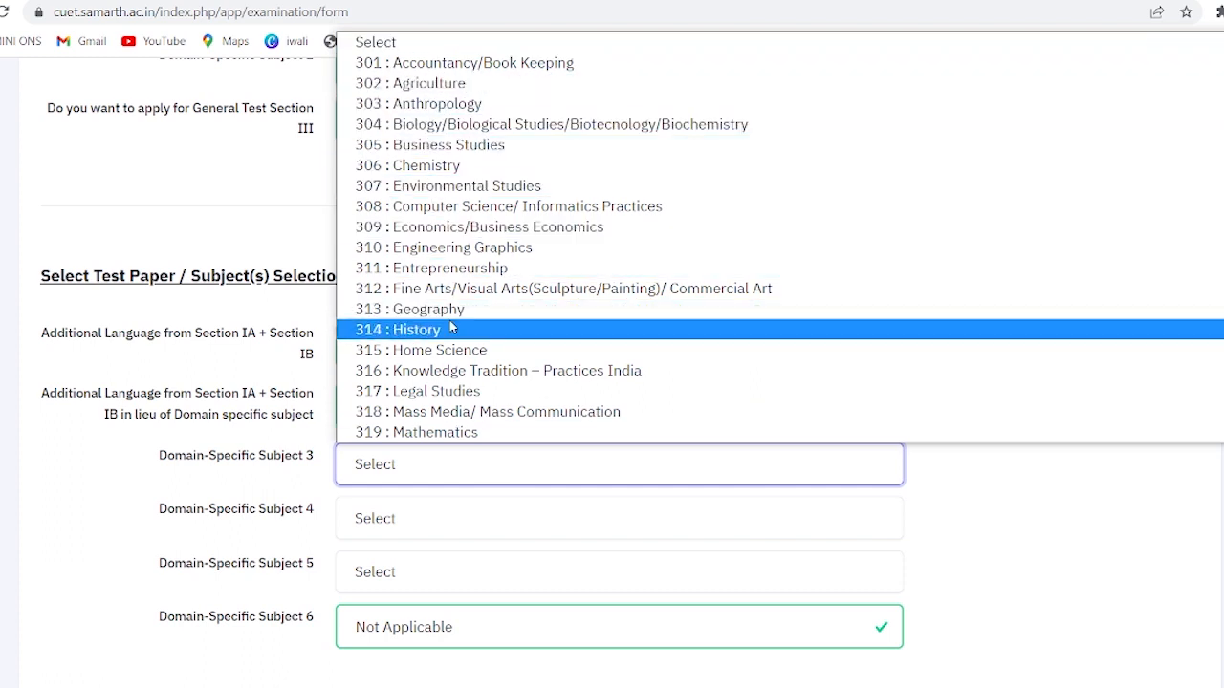
click(438, 103)
click(442, 528)
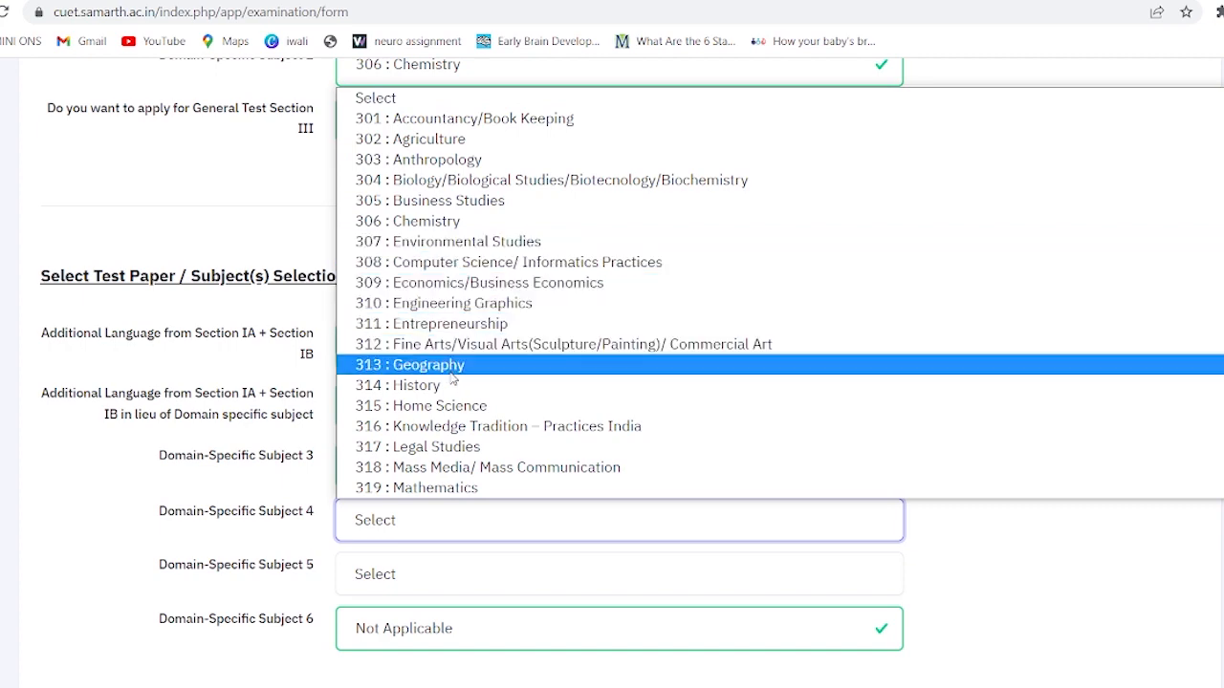
scroll(457, 410, down, 2)
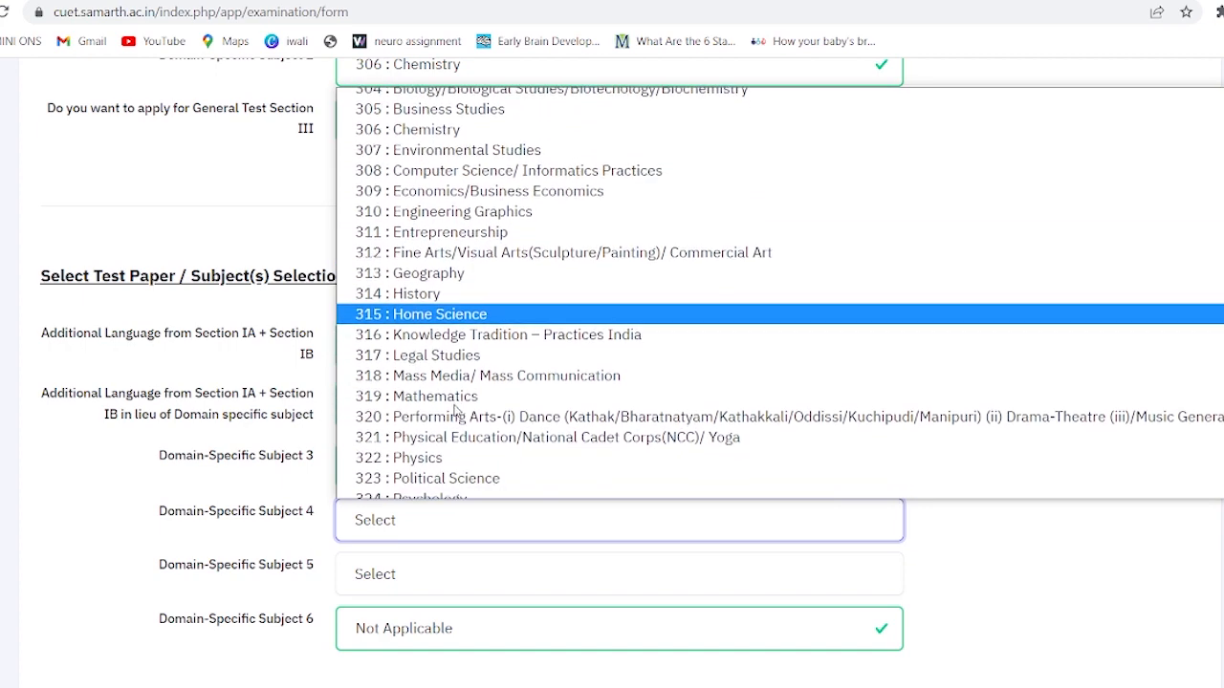
scroll(457, 409, down, 2)
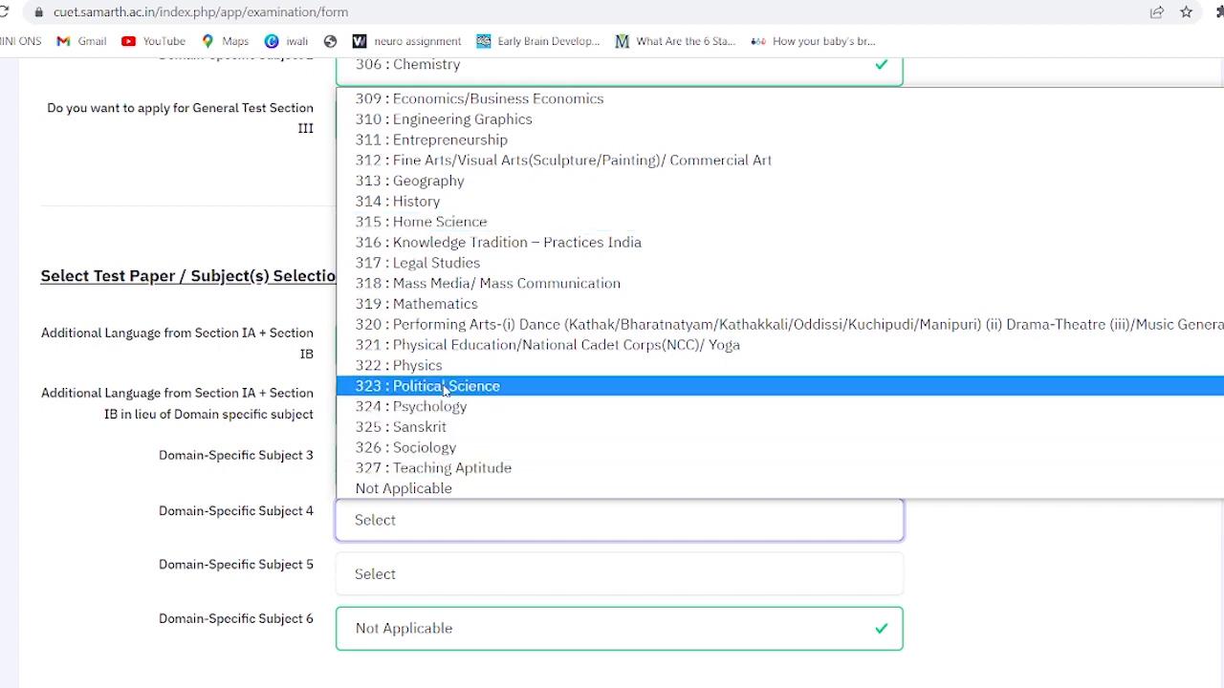
click(434, 304)
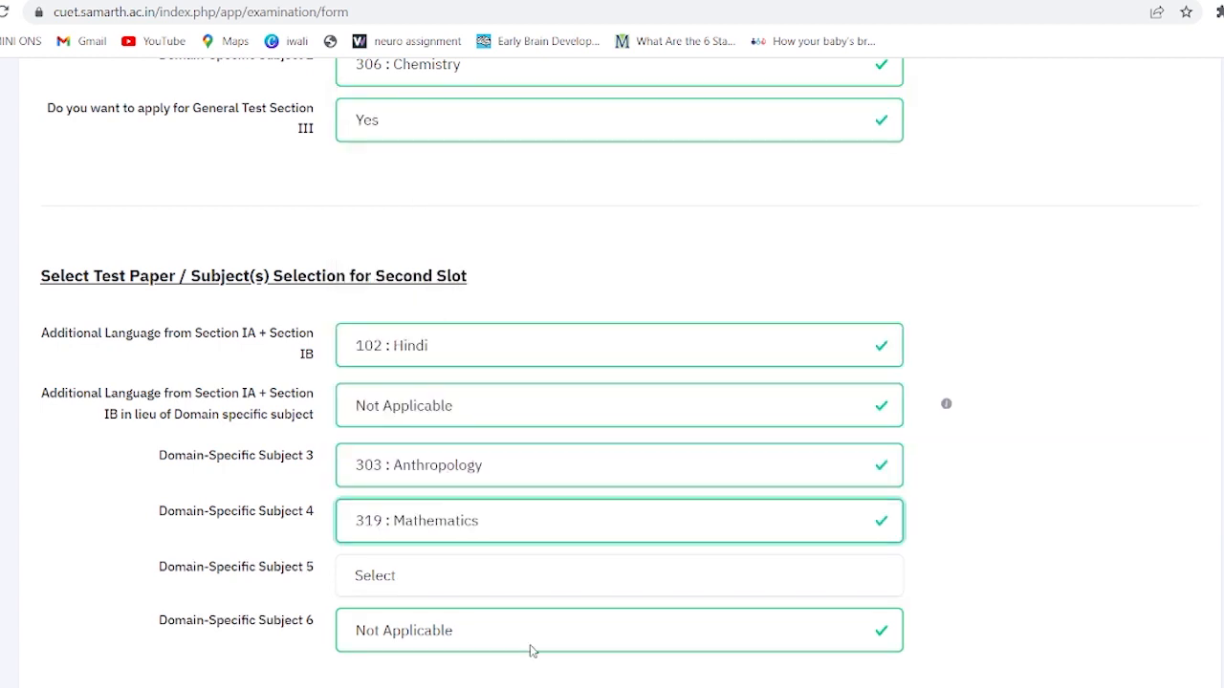
Pick 324 Psychology for Subject 5 and 308 Computer Science/ Informatics Practices for Subject 6
click(453, 570)
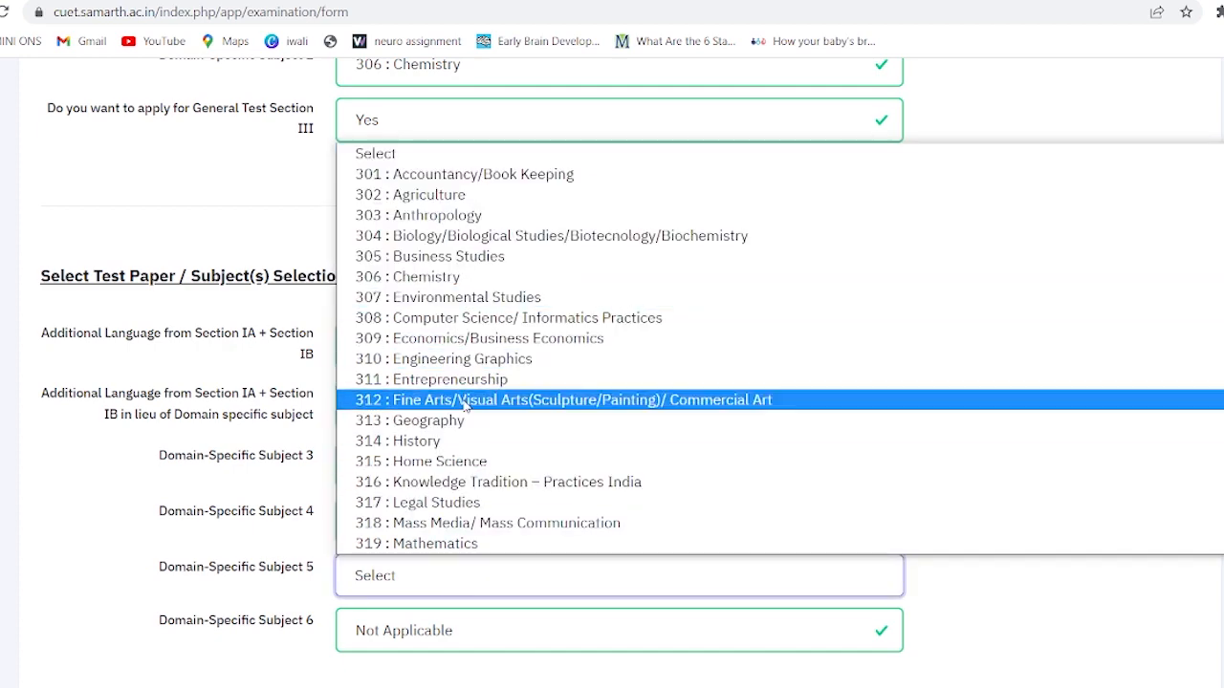
scroll(466, 402, down, 1)
scroll(466, 406, down, 1)
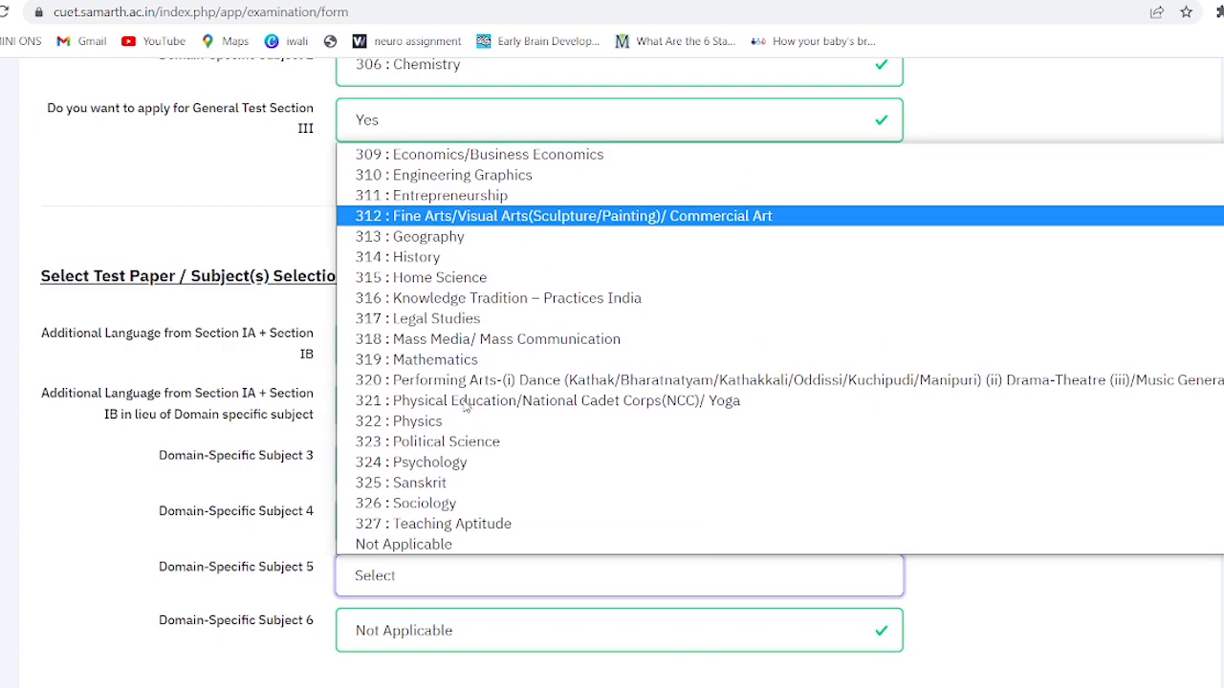
click(449, 464)
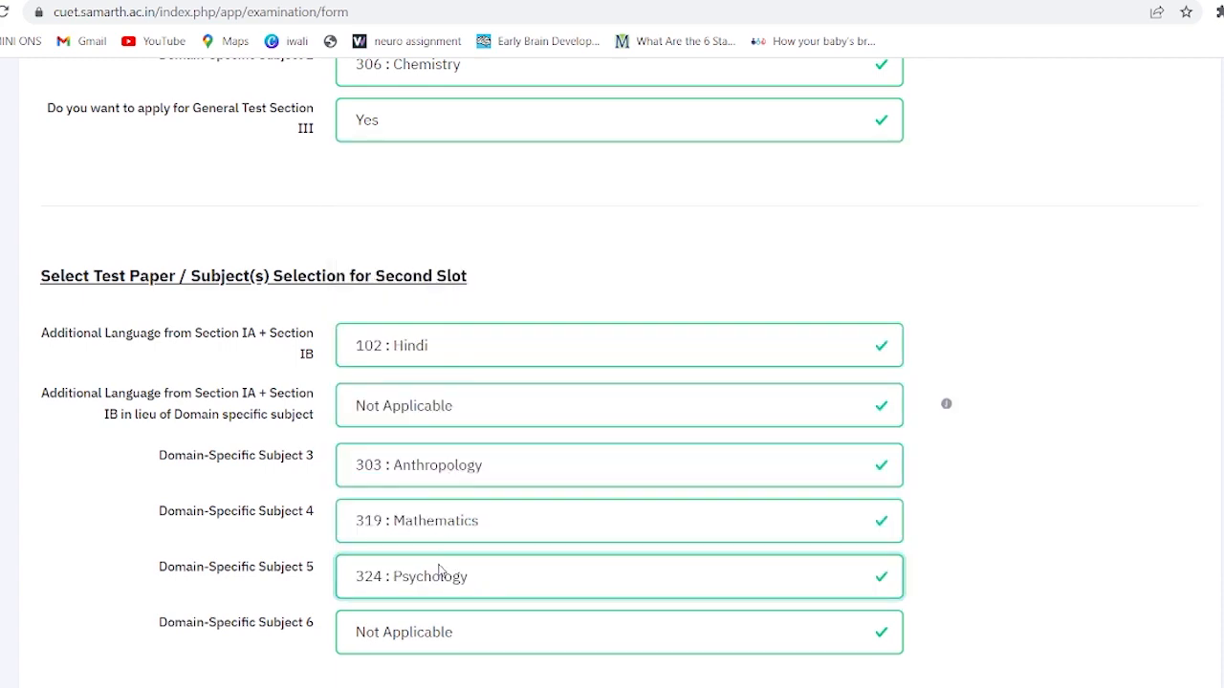
scroll(440, 608, down, 2)
click(500, 490)
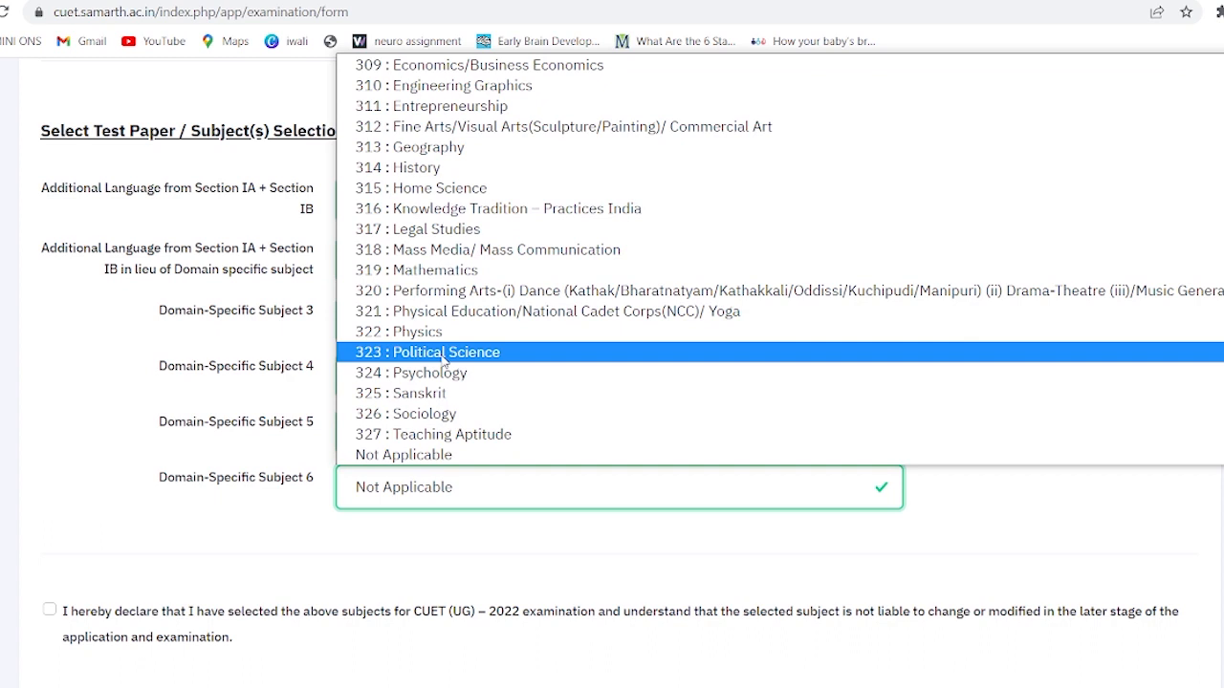
scroll(441, 357, up, 5)
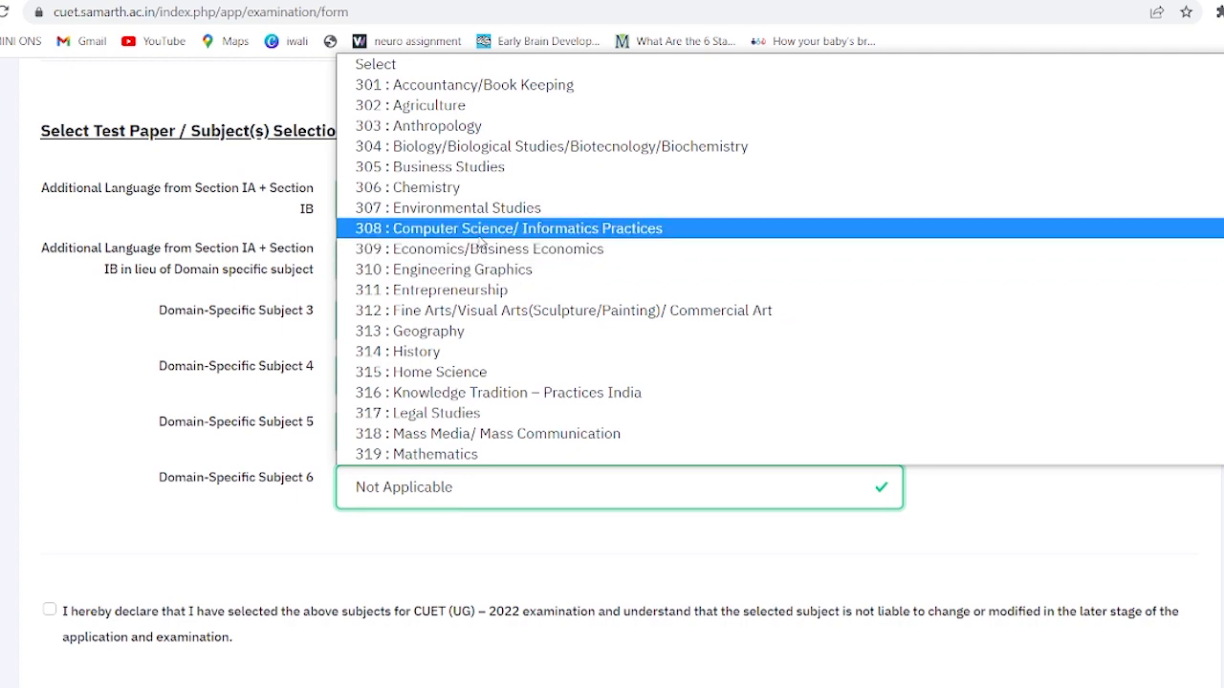
click(481, 244)
scroll(497, 528, down, 3)
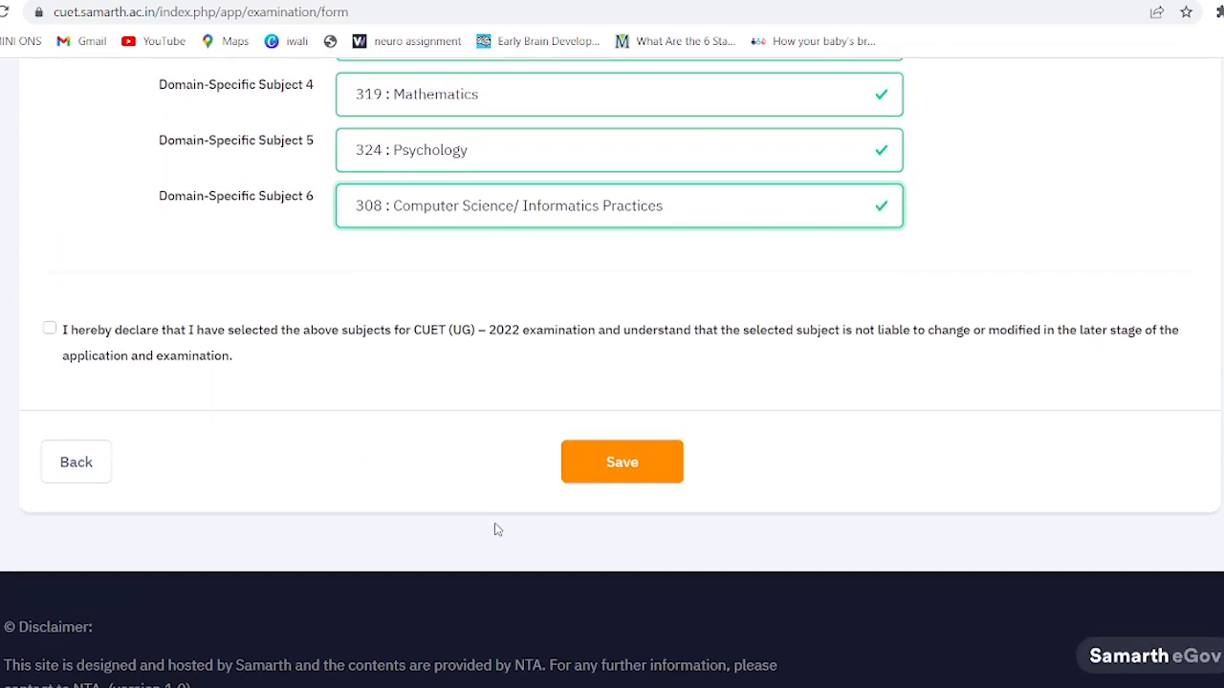
Tick the subject declaration, save the Test Paper Details, and proceed to examination centre selection
triple_click(368, 316)
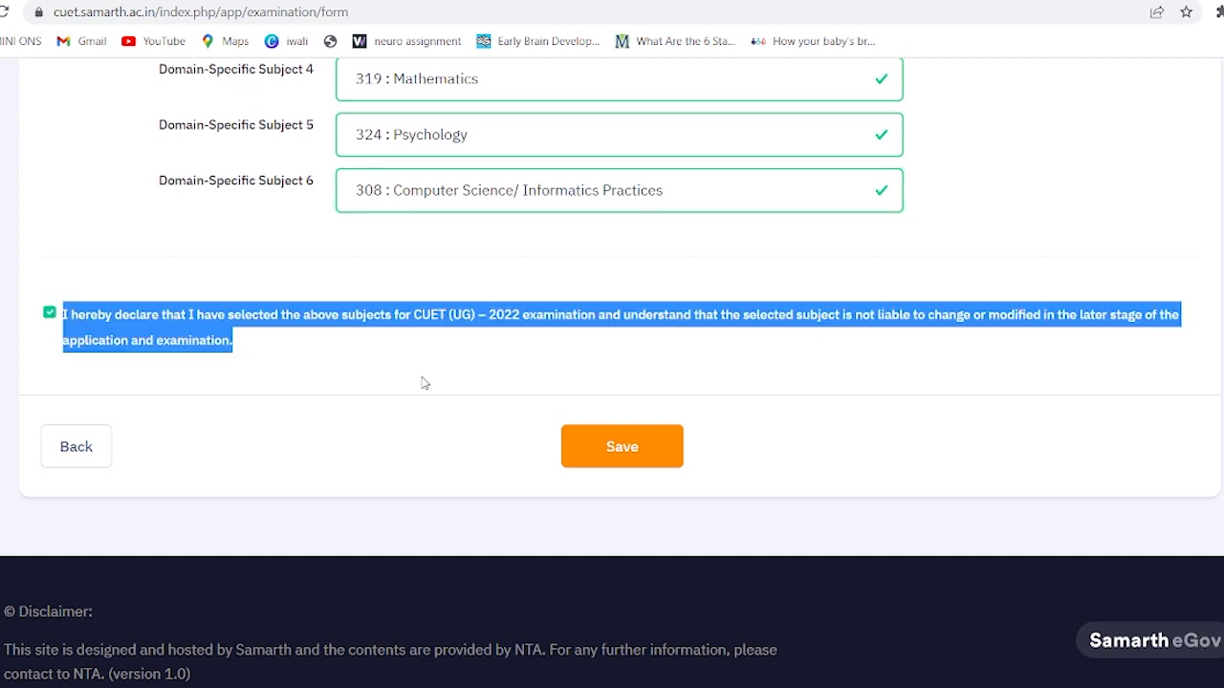
click(643, 466)
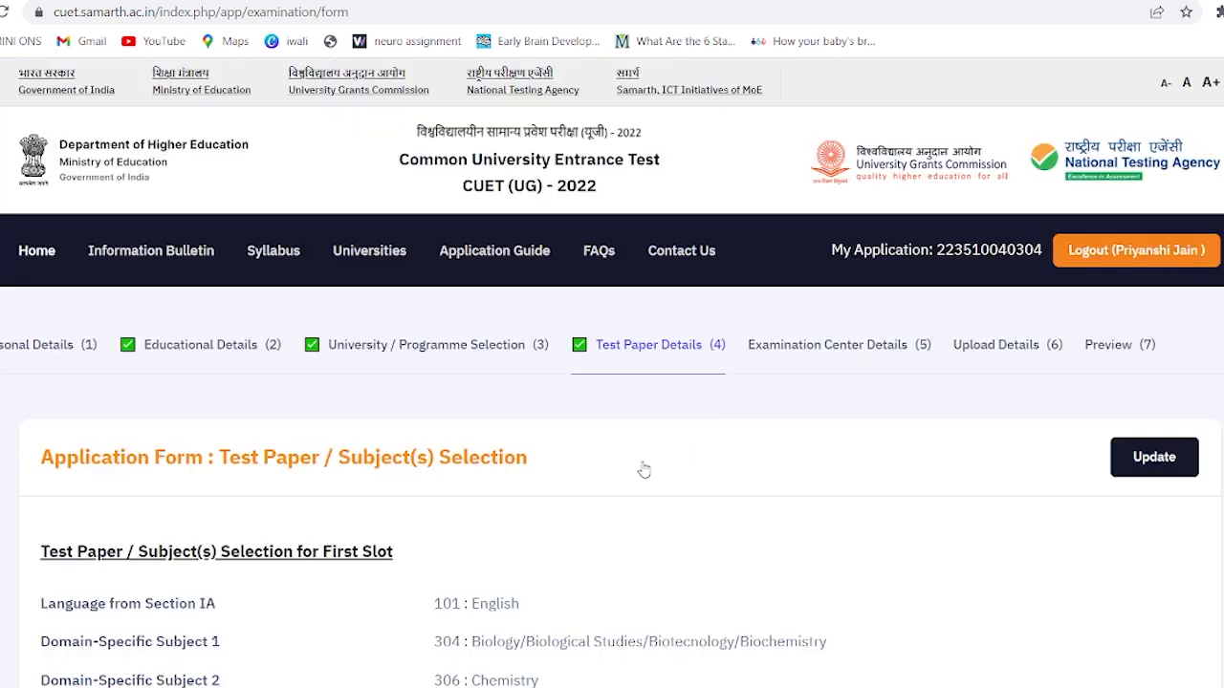
scroll(644, 469, down, 2)
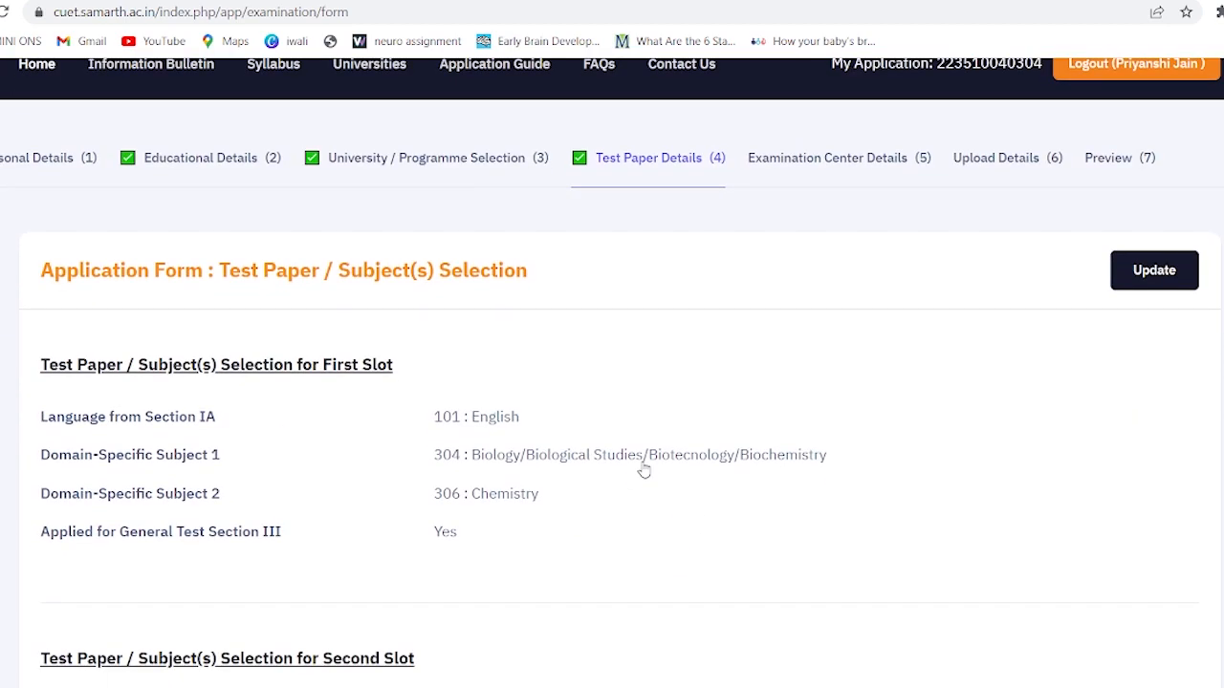
scroll(644, 470, down, 2)
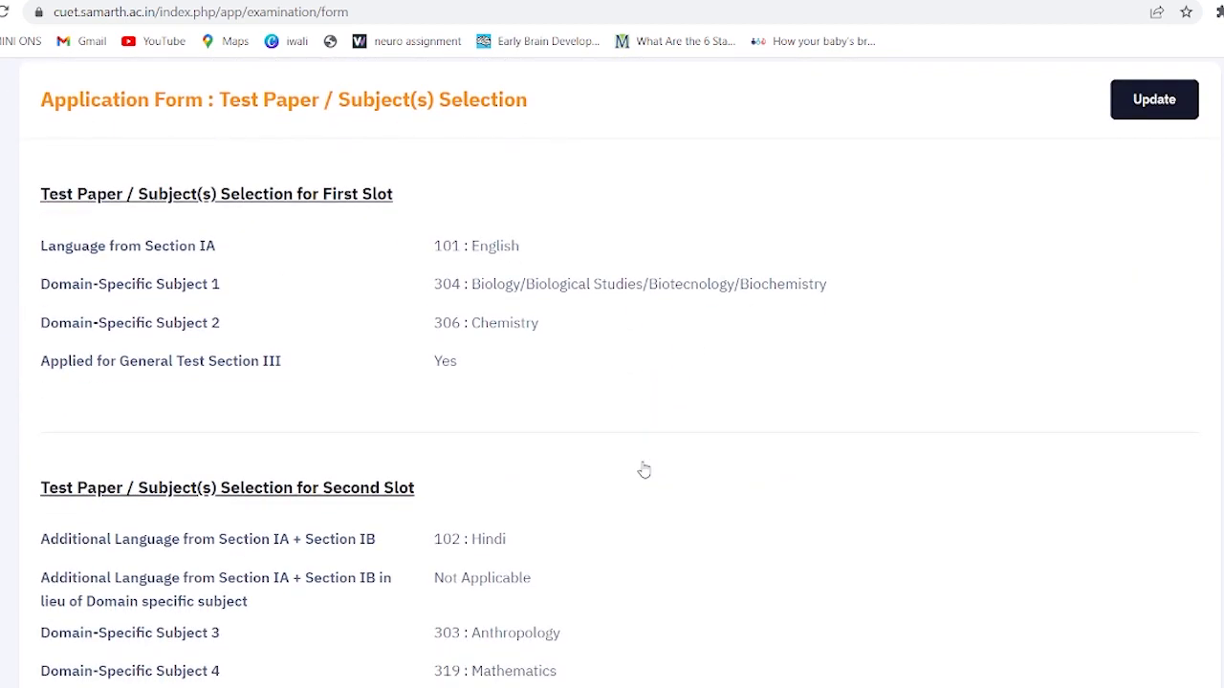
scroll(645, 469, down, 5)
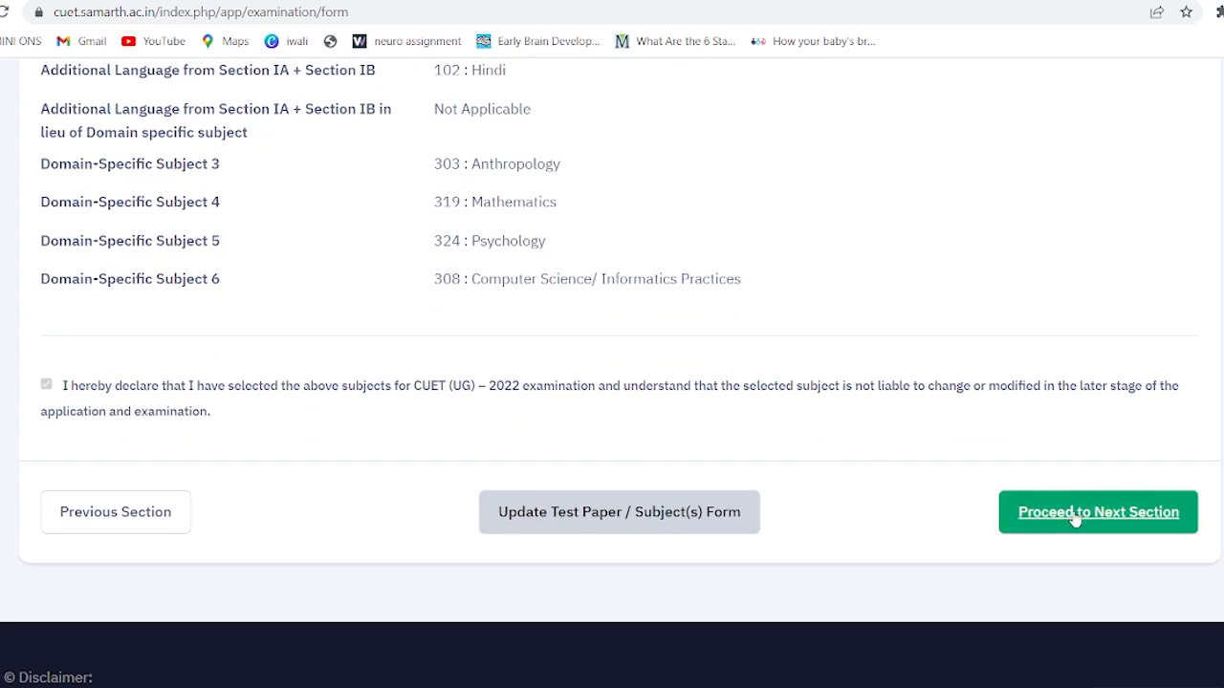
click(1076, 518)
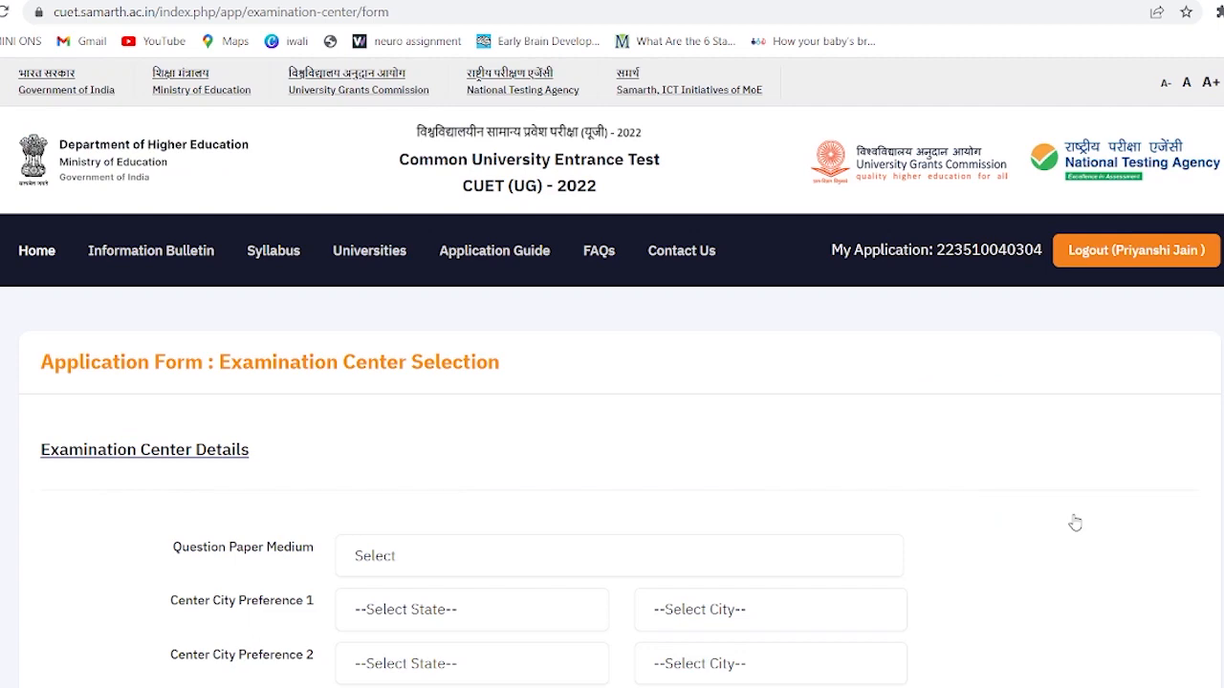
Set English as question paper medium and Madhya Pradesh, SAGAR (MP12) as centre preference 1
scroll(666, 533, down, 2)
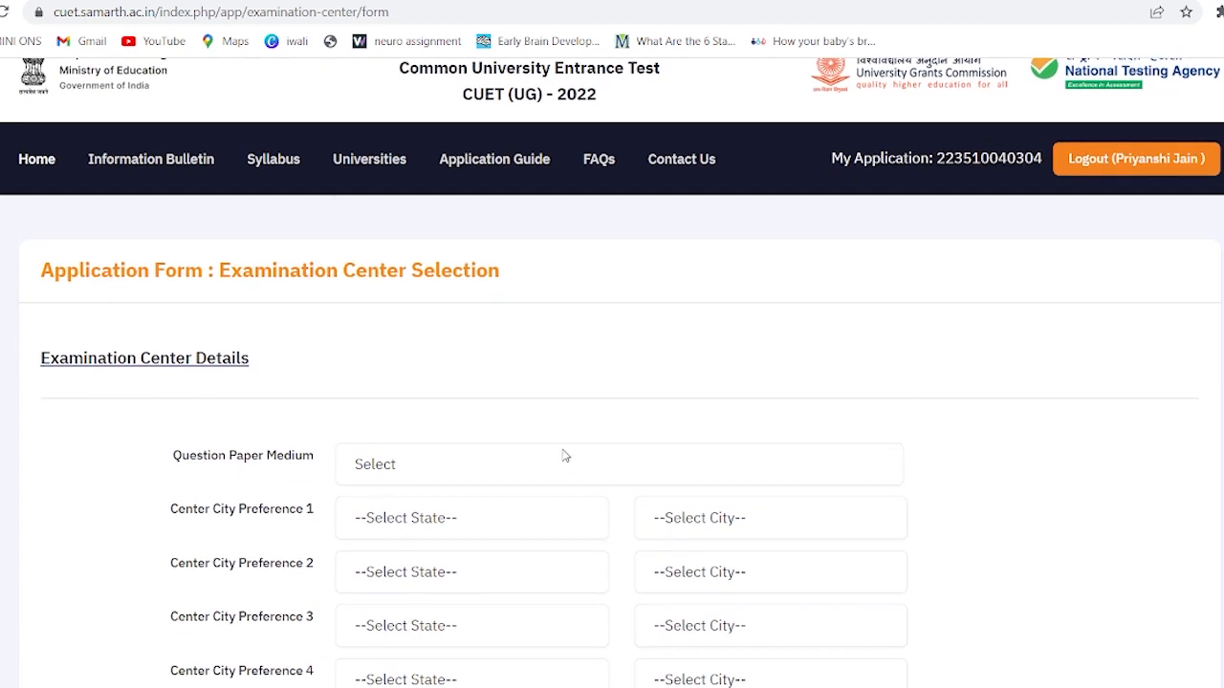
click(564, 460)
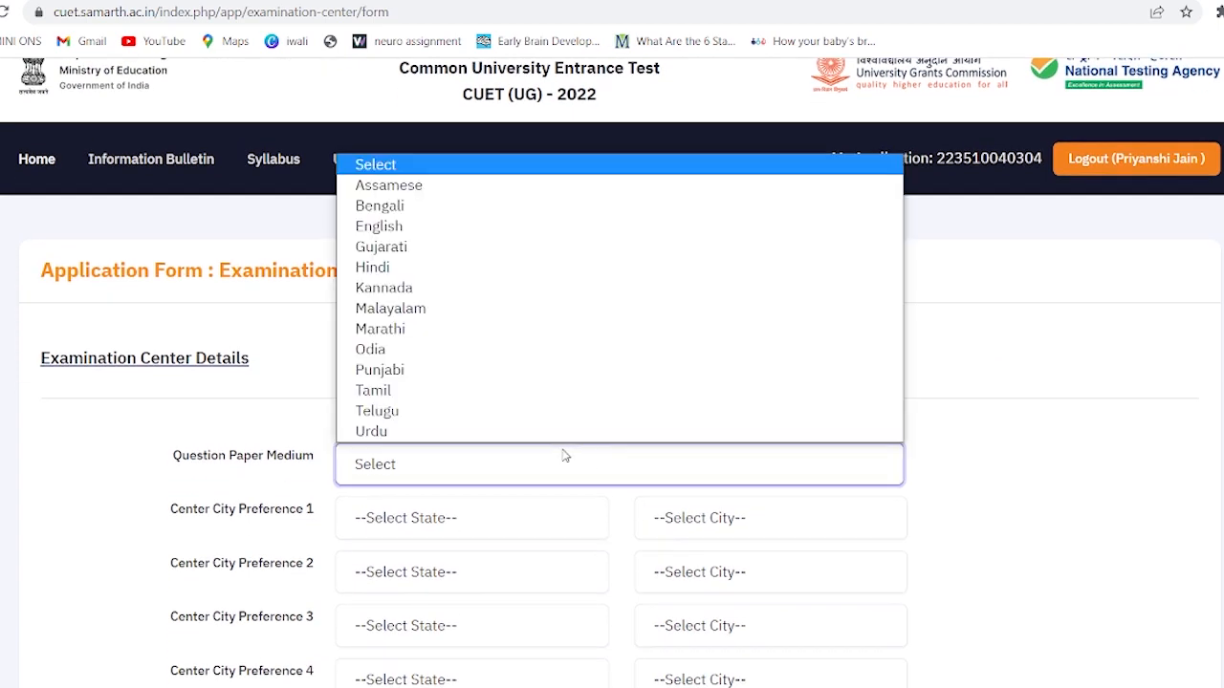
click(517, 241)
scroll(492, 462, down, 1)
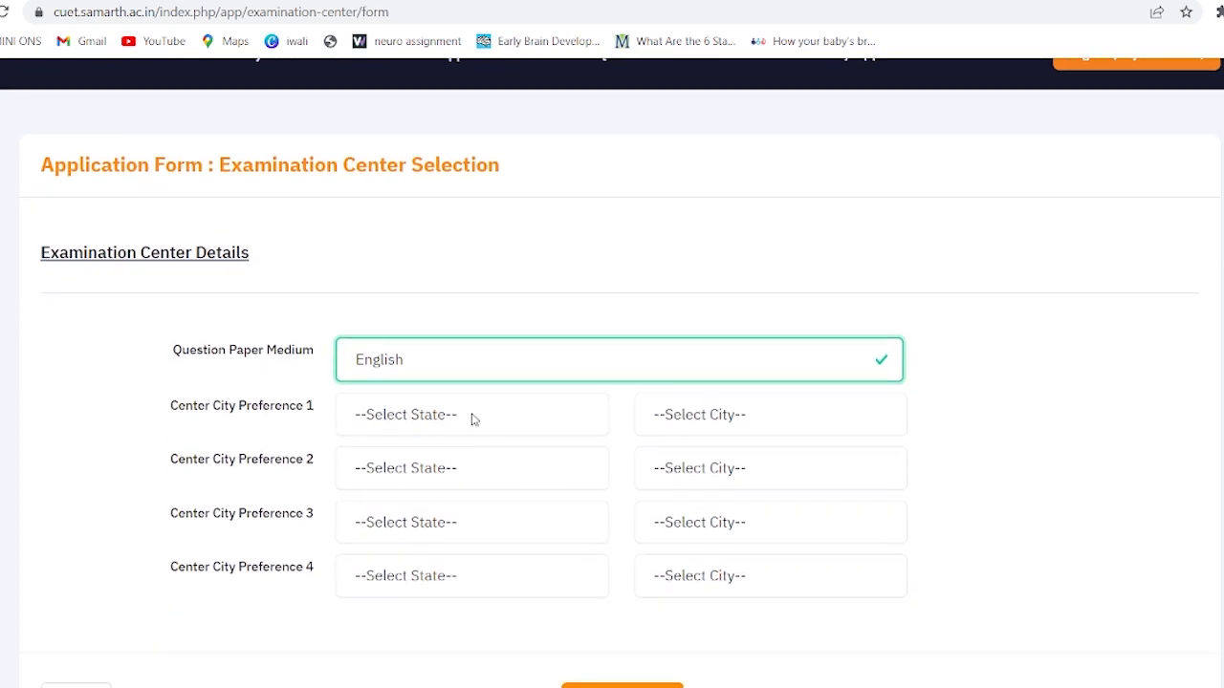
click(473, 419)
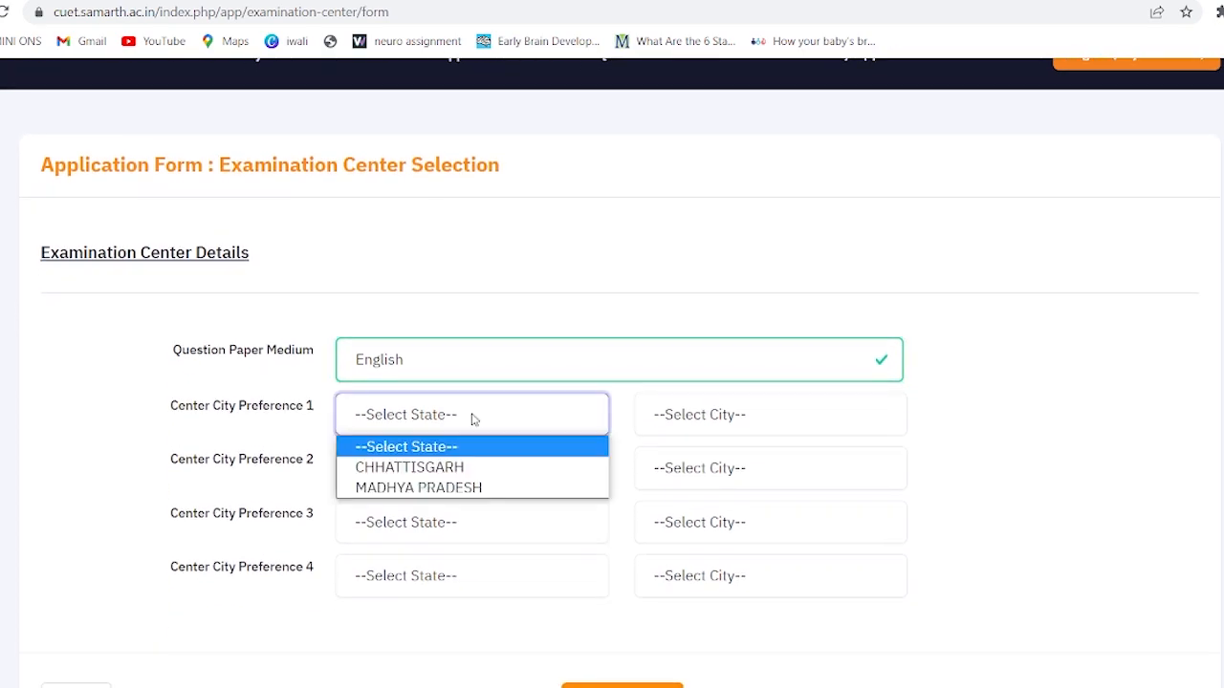
click(461, 489)
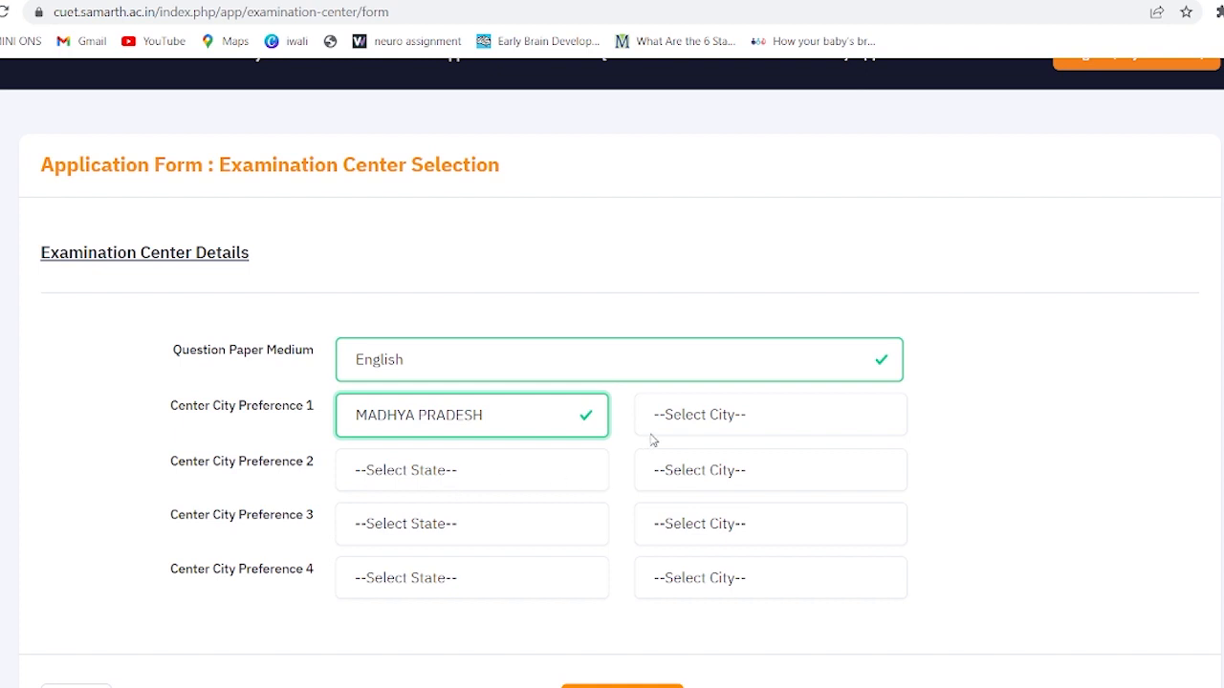
click(679, 417)
scroll(703, 260, down, 1)
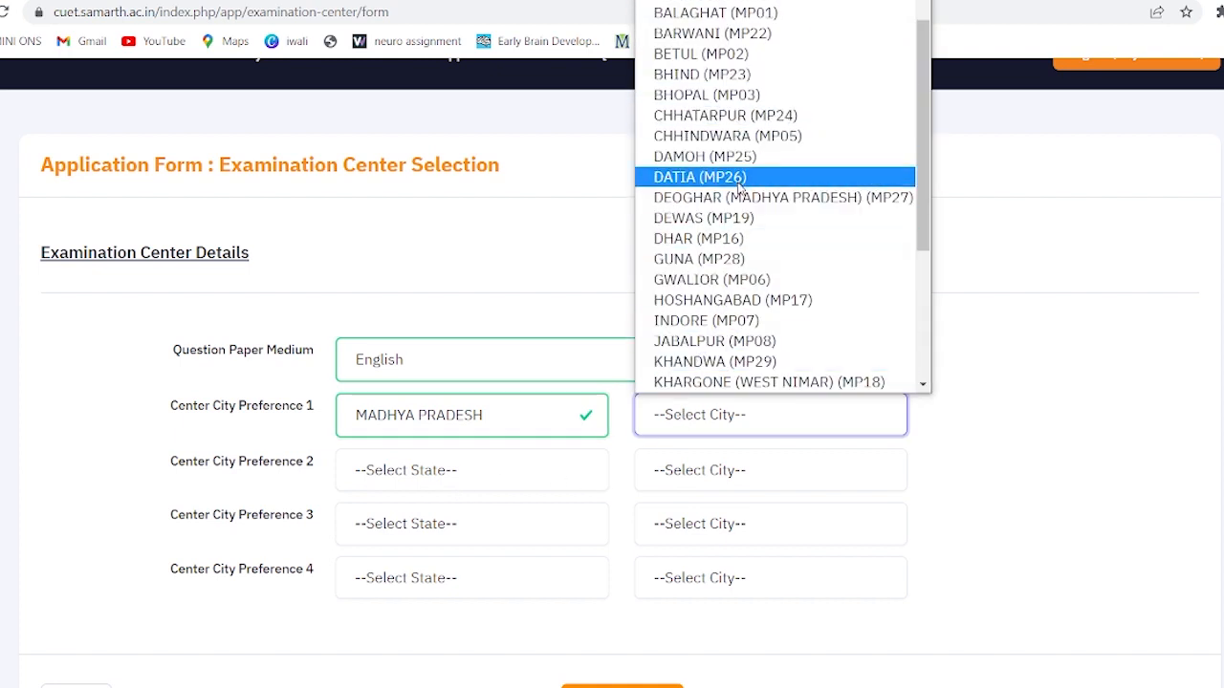
scroll(742, 186, down, 5)
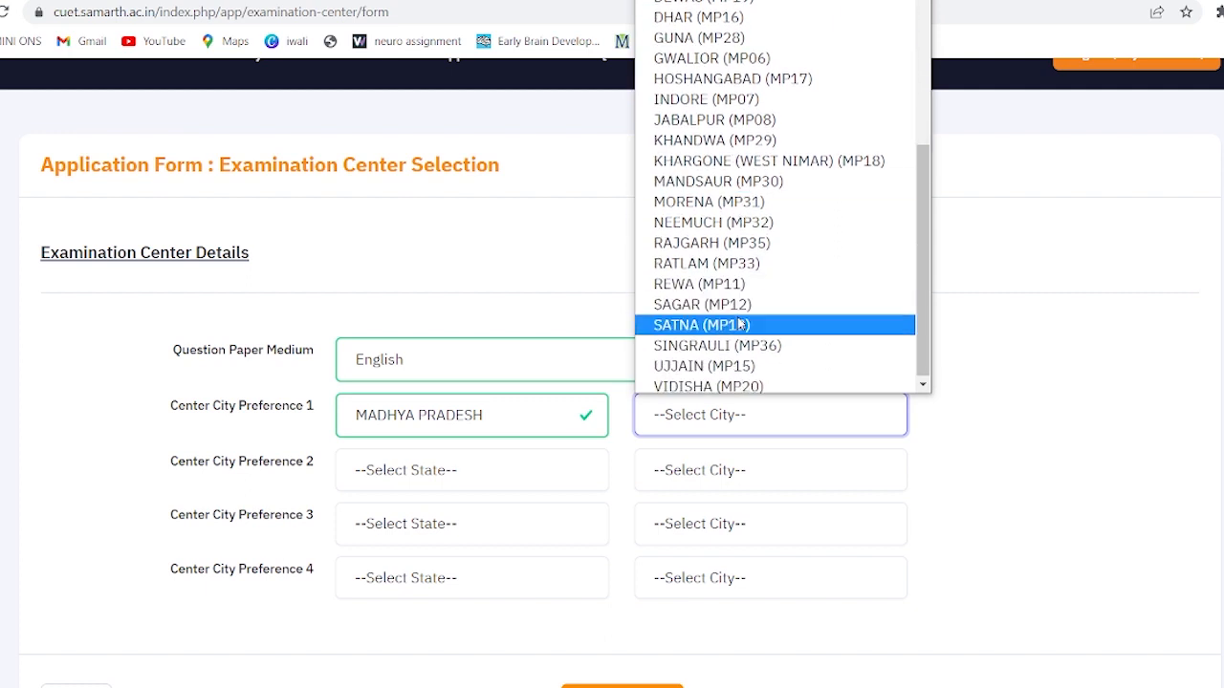
click(738, 306)
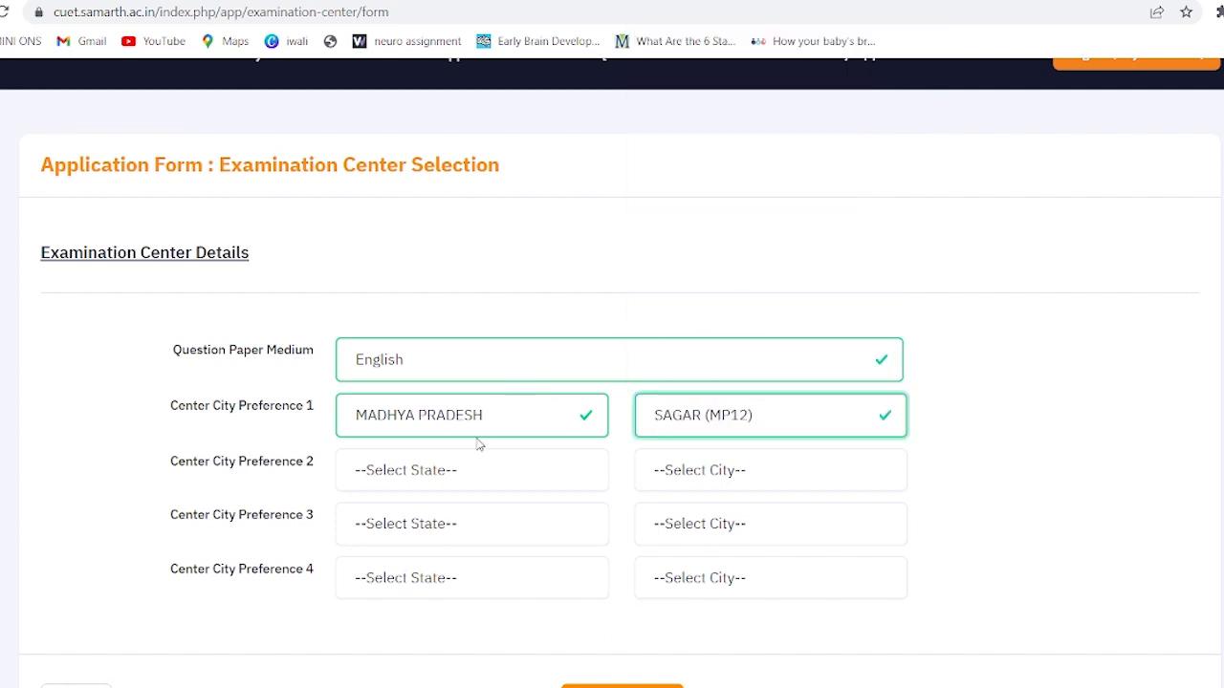
Set centre preference 2 to Madhya Pradesh, INDORE (MP07)
click(473, 468)
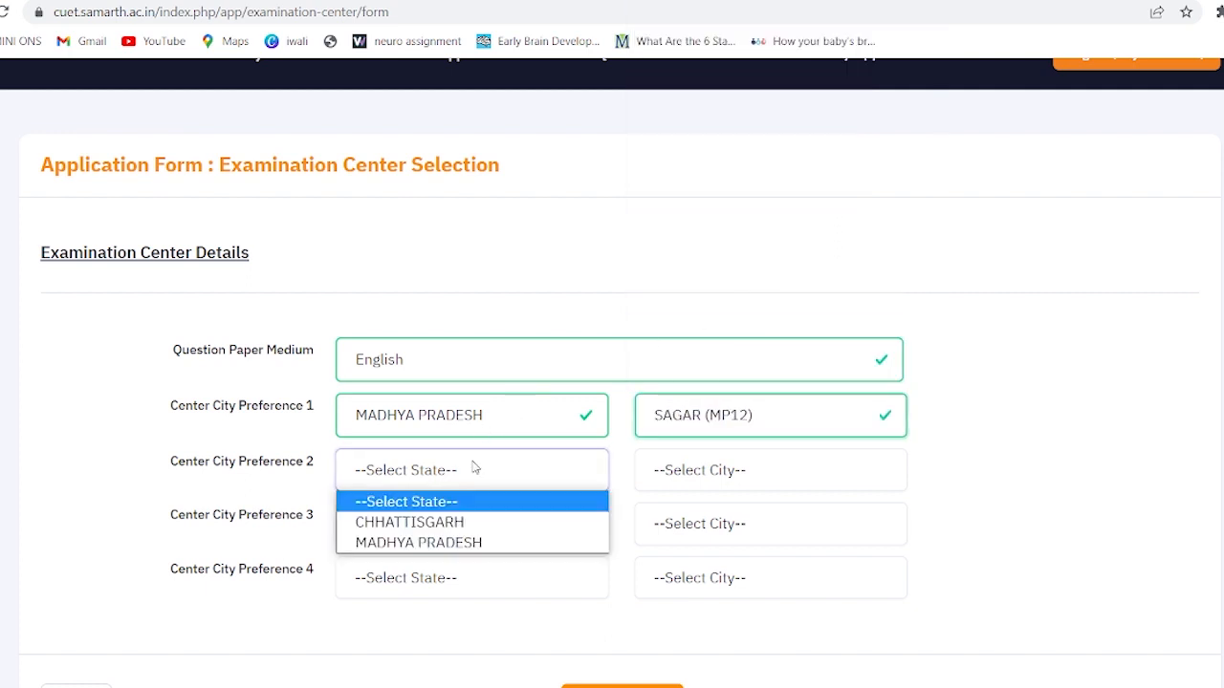
click(450, 547)
click(670, 480)
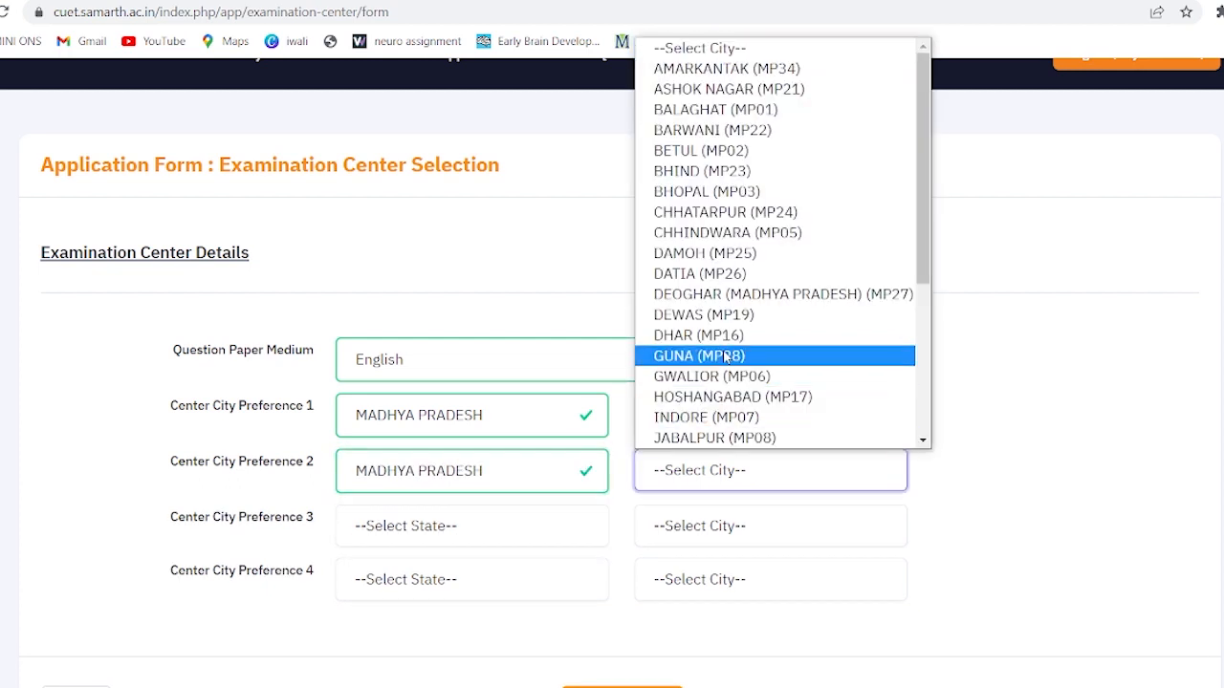
click(726, 417)
Set centre preference 3 to Madhya Pradesh, BHOPAL (MP03)
click(535, 539)
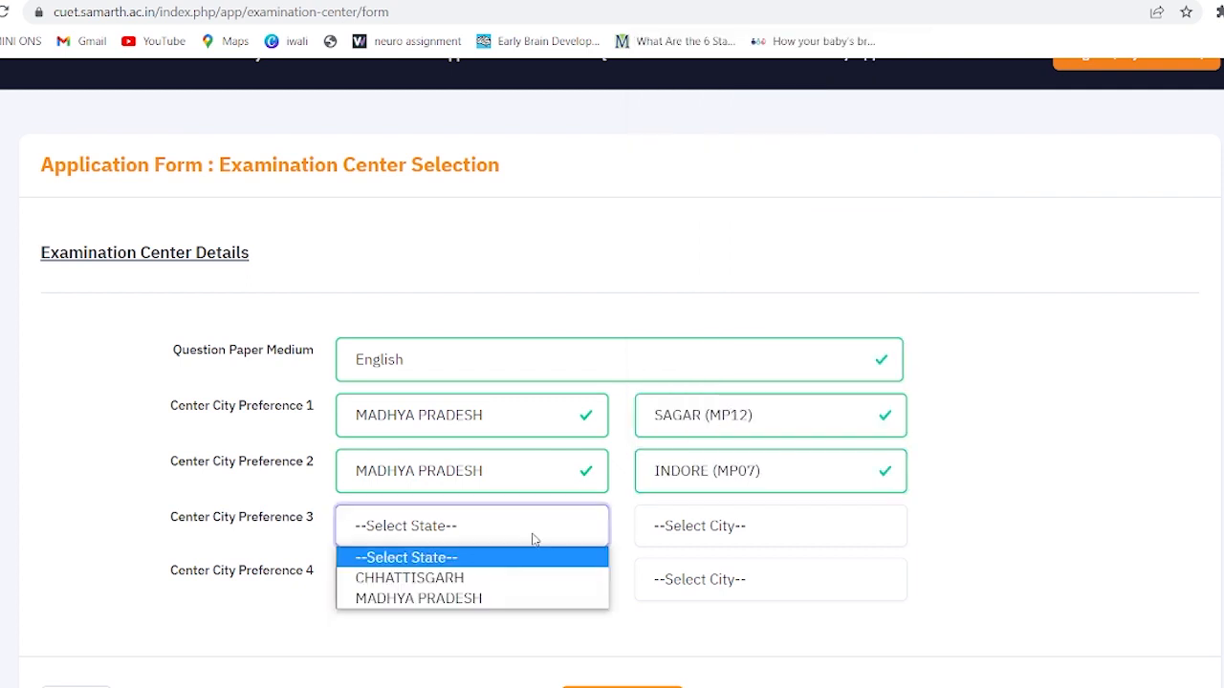
click(489, 594)
click(702, 521)
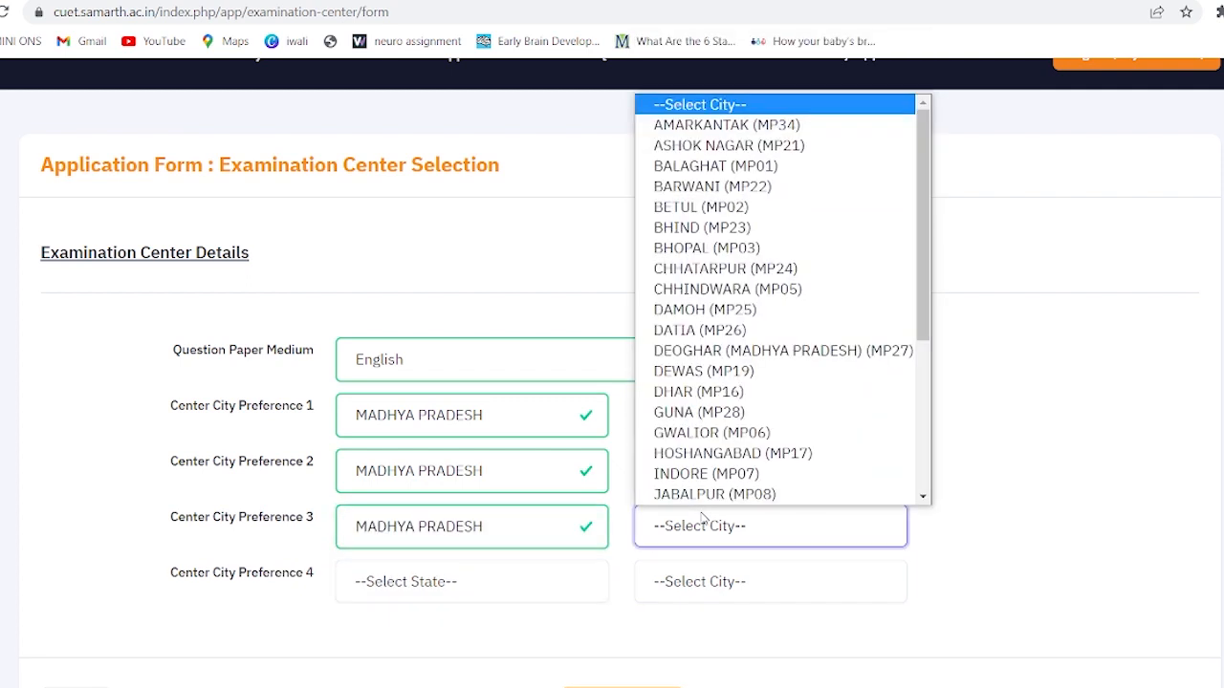
scroll(727, 287, down, 1)
click(722, 214)
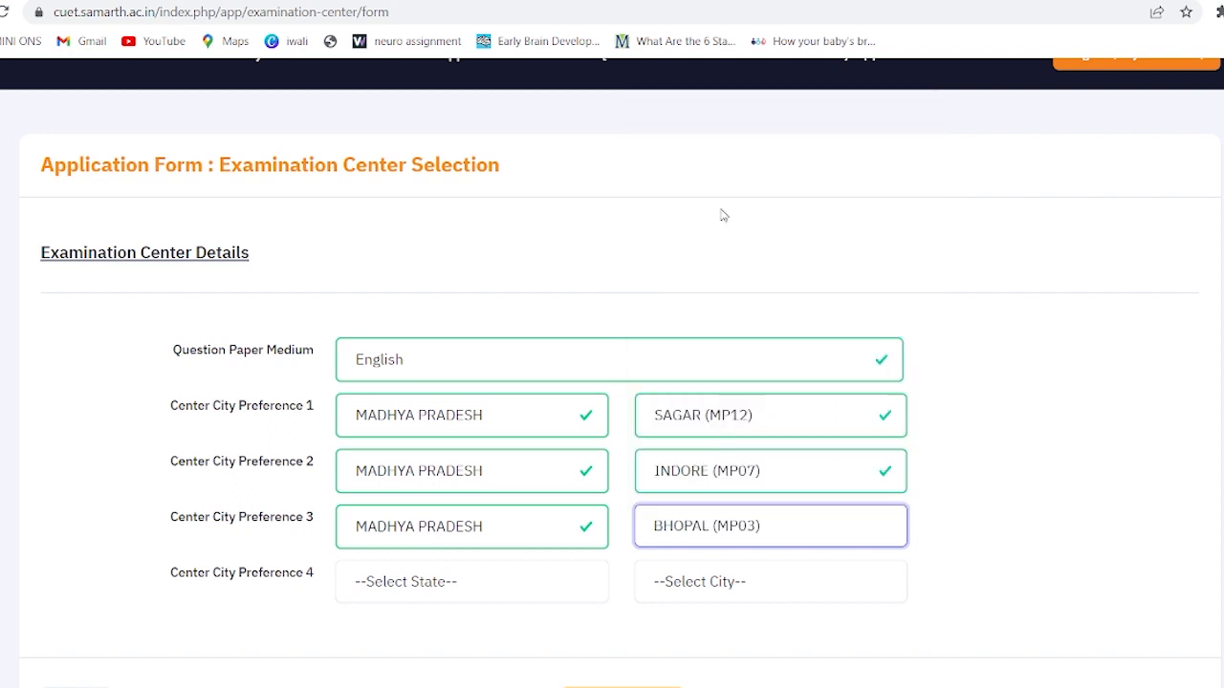
click(464, 582)
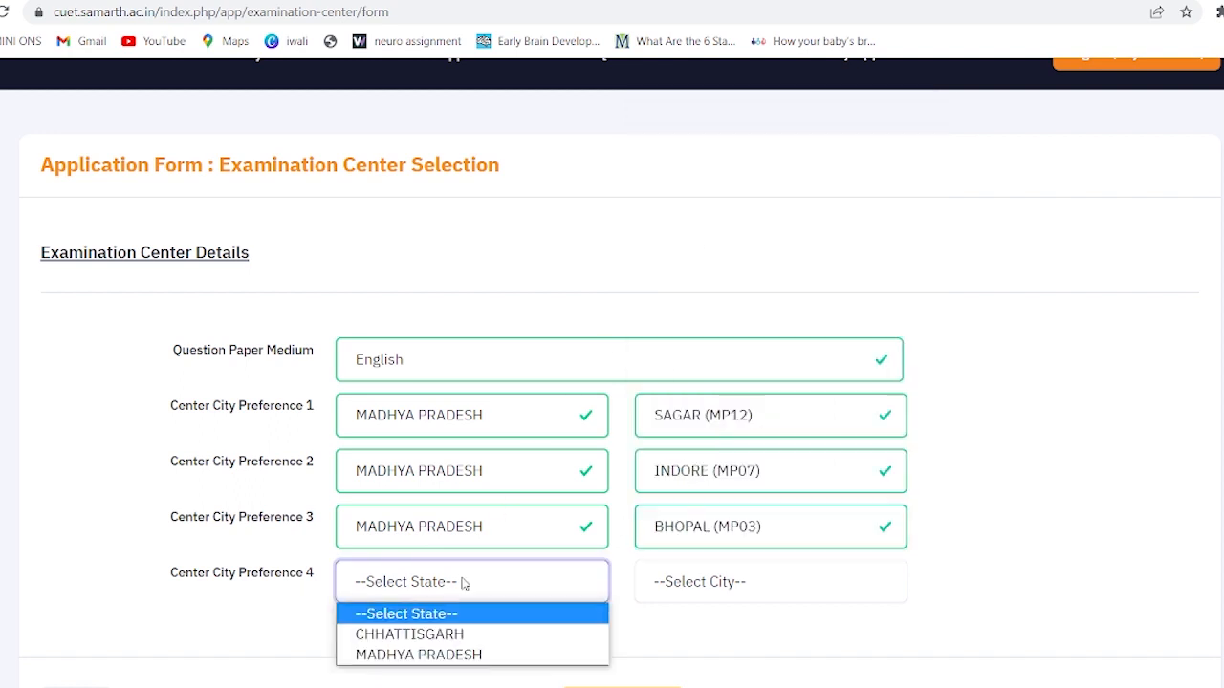
Set centre preference 4 to Madhya Pradesh, JABALPUR (MP08) and save the preferences
click(446, 656)
click(675, 581)
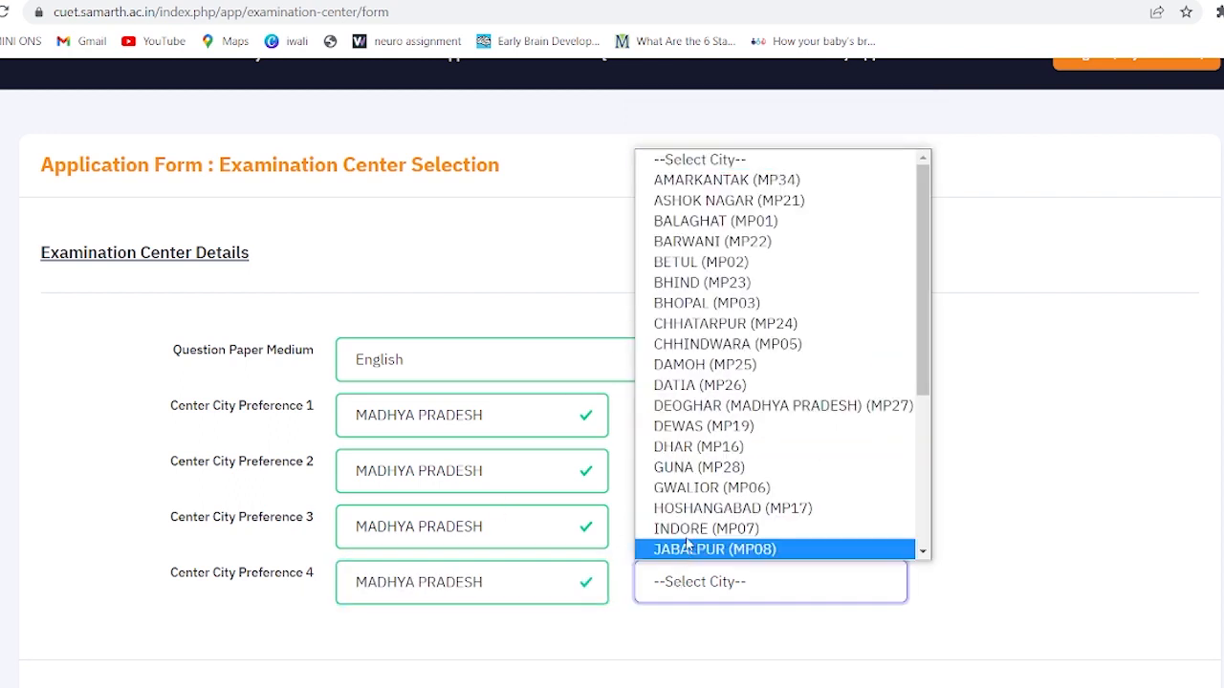
click(690, 550)
scroll(689, 549, down, 3)
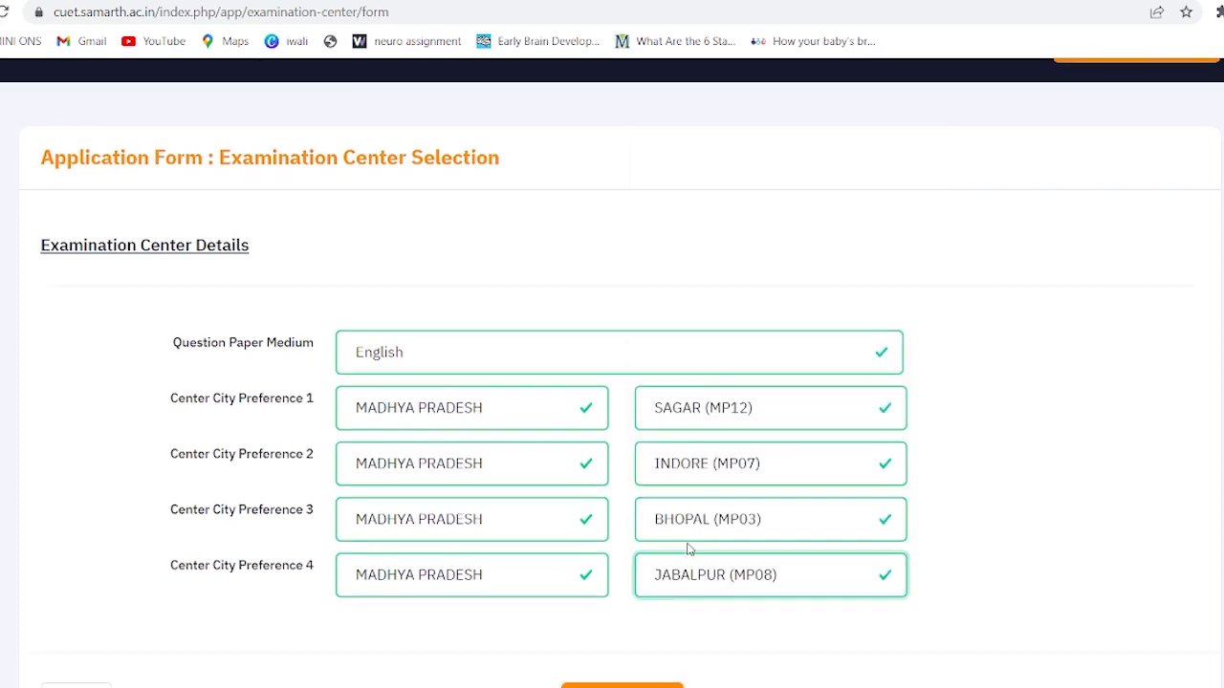
click(623, 501)
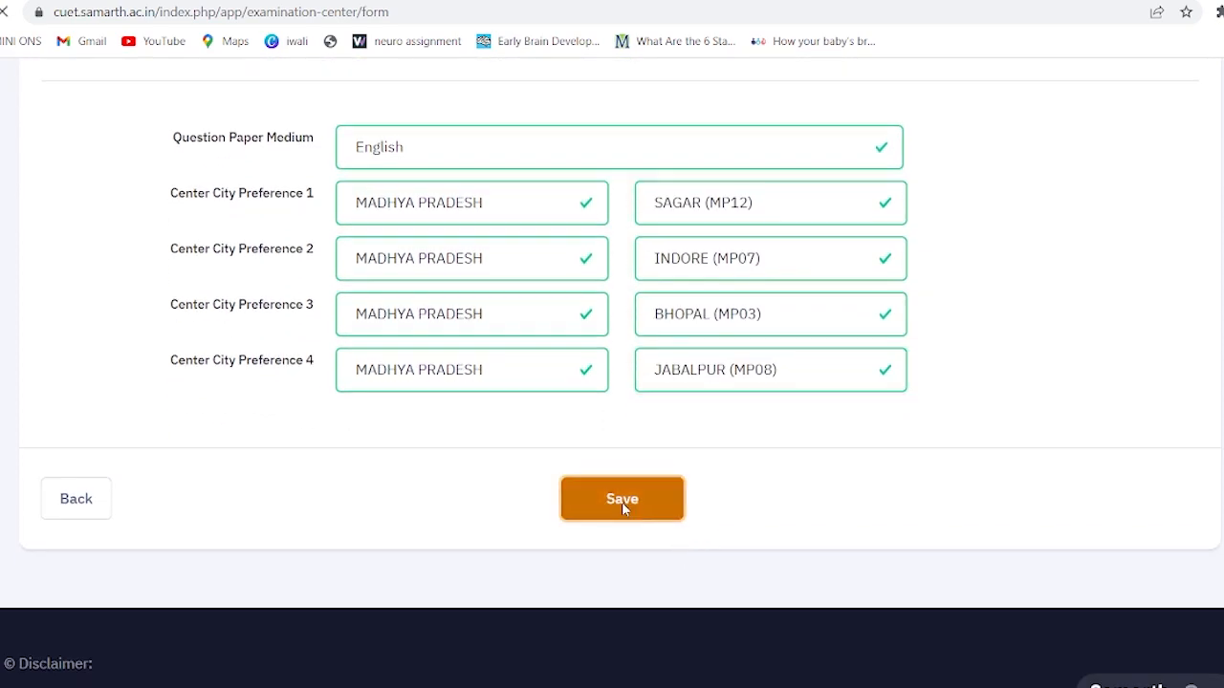
Continue past the saved Examination Center summary to the Upload Documents page
scroll(624, 512, down, 2)
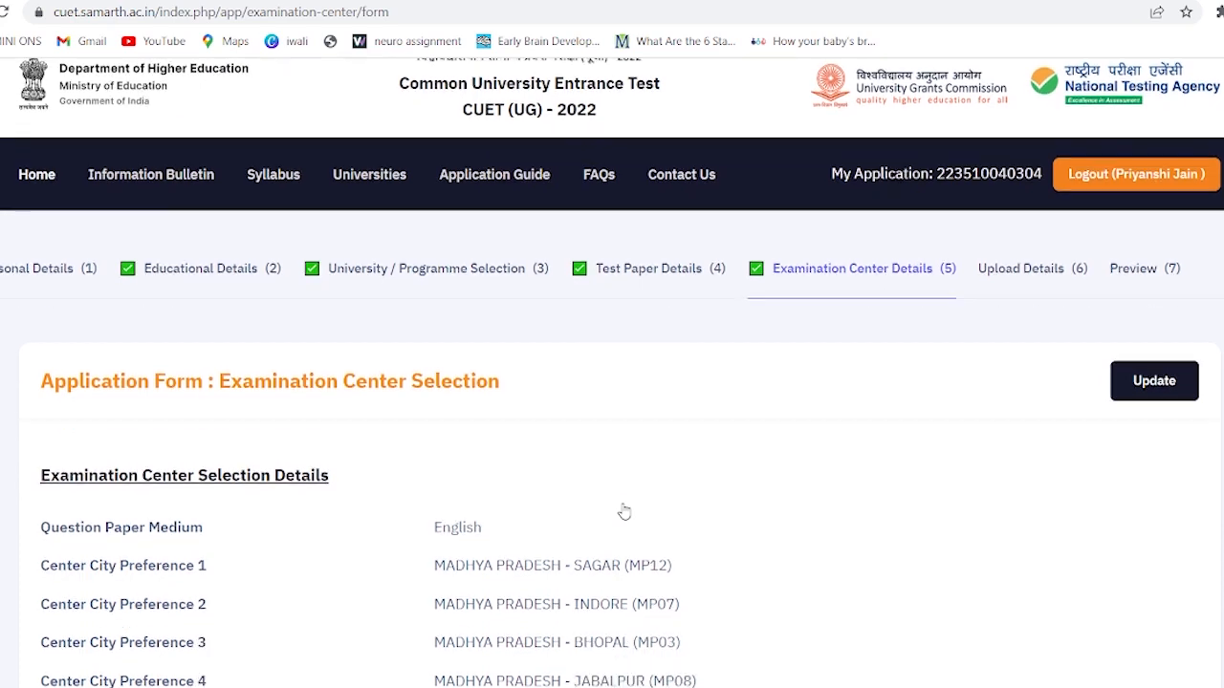
scroll(624, 512, down, 1)
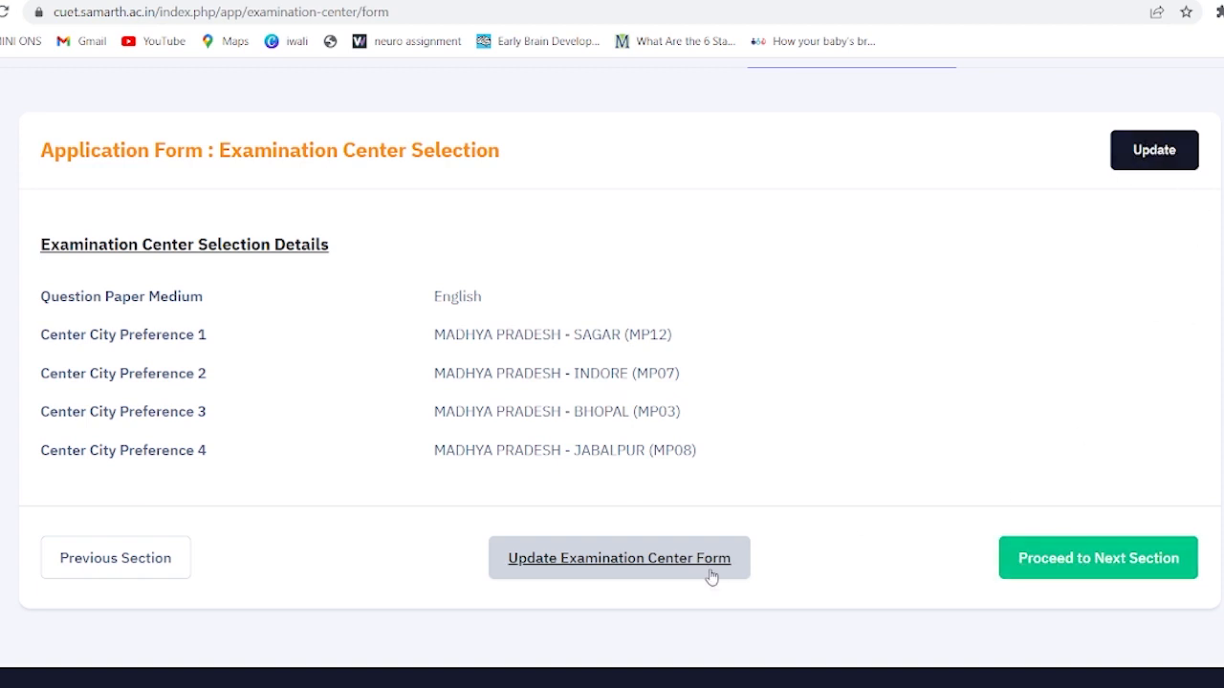
click(1093, 559)
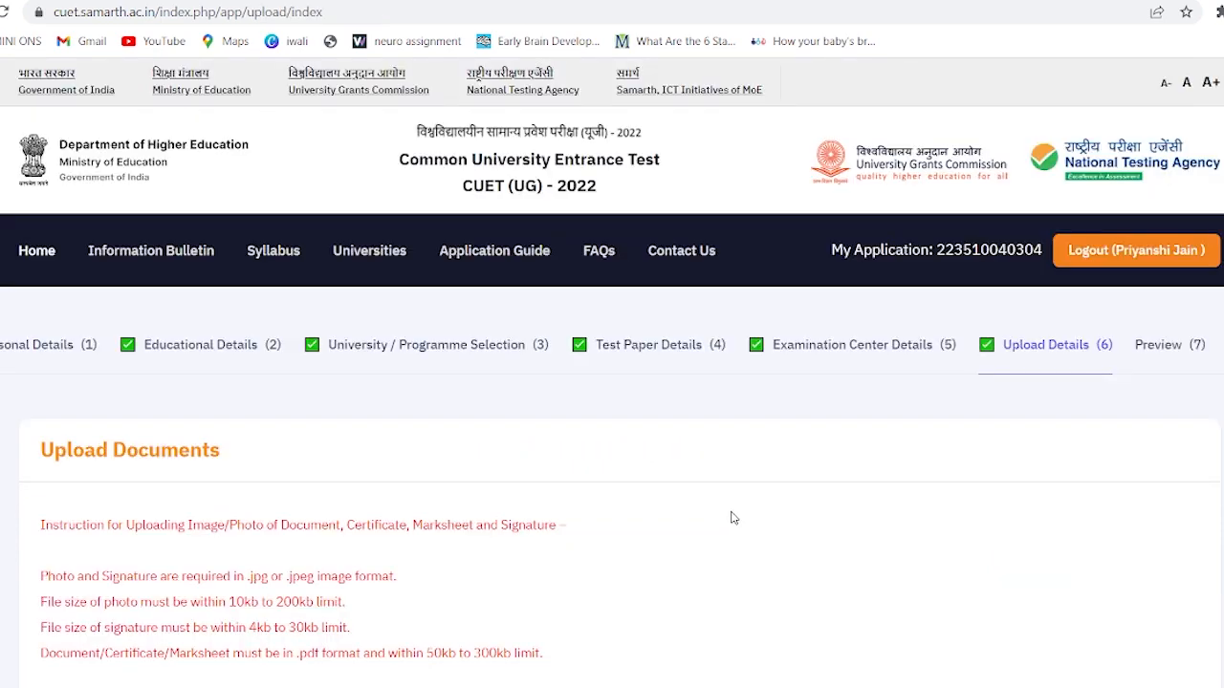
Upload 2020-10-05 03.57.37.jpg from the Desktop as the candidate's photograph
scroll(732, 518, down, 1)
scroll(733, 517, down, 2)
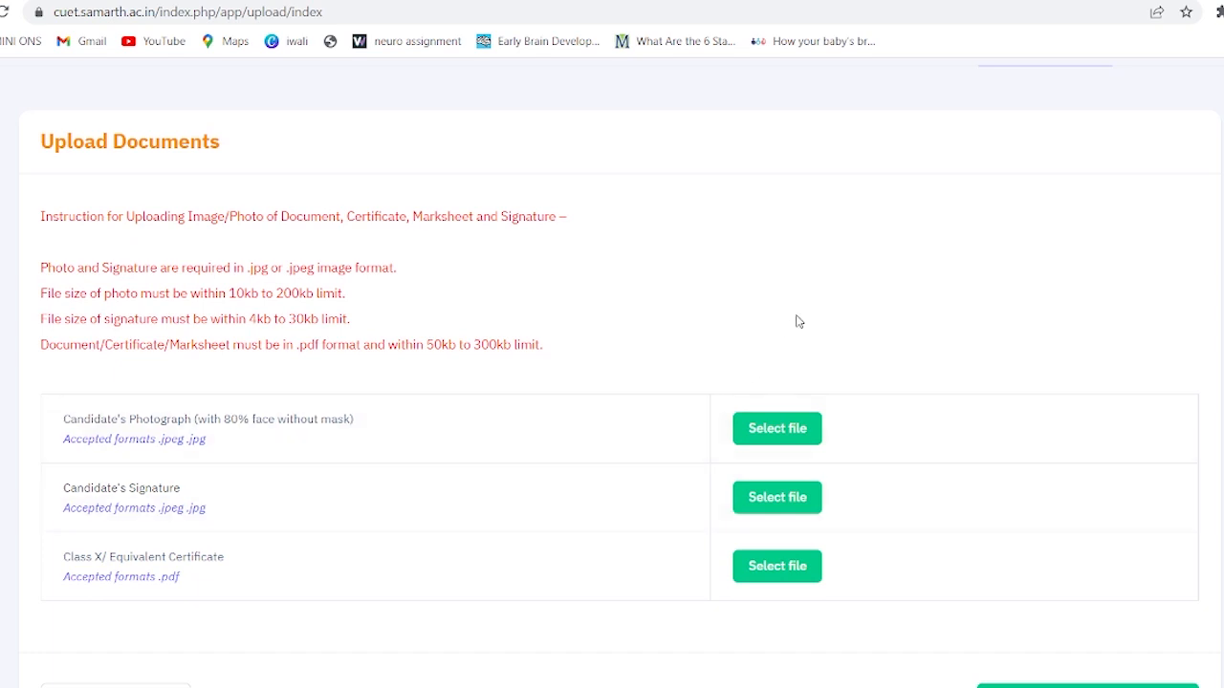
click(781, 430)
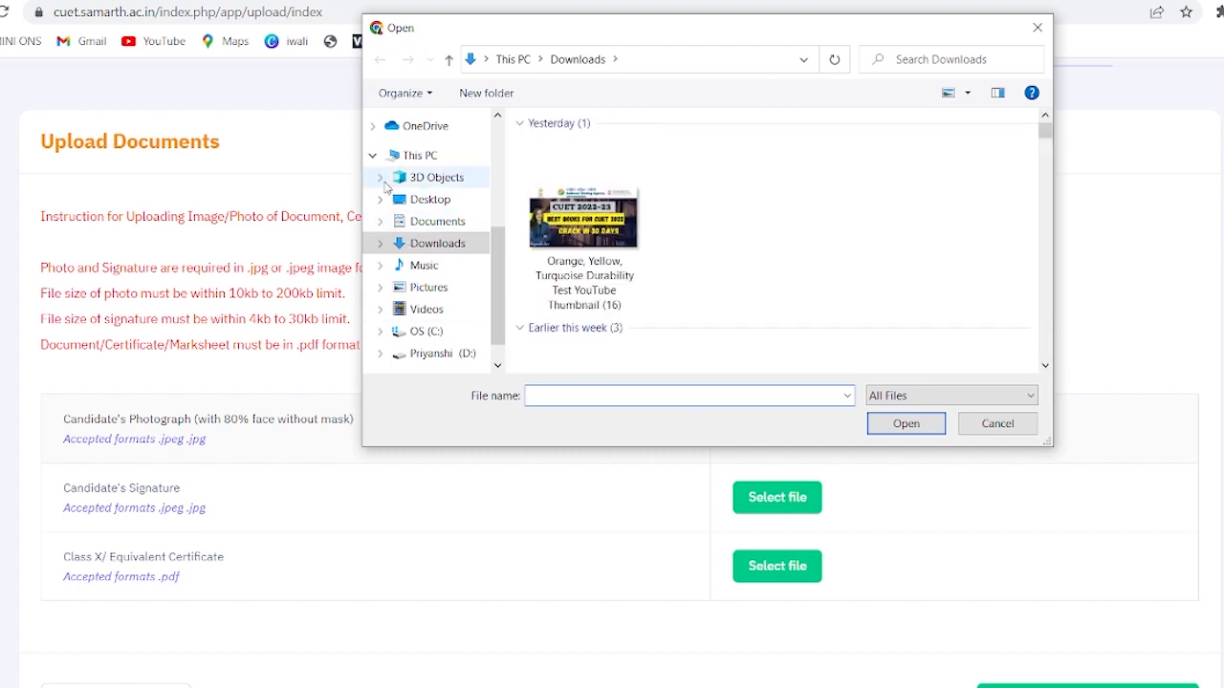
scroll(438, 201, up, 2)
scroll(442, 239, down, 3)
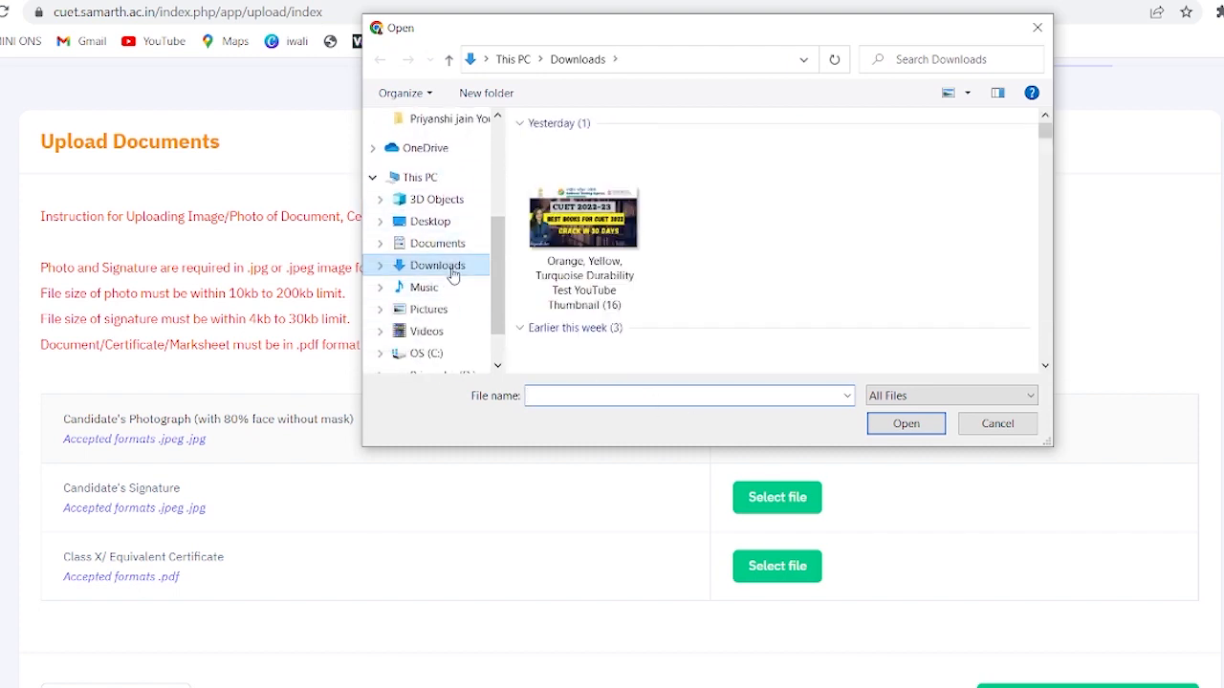
click(463, 230)
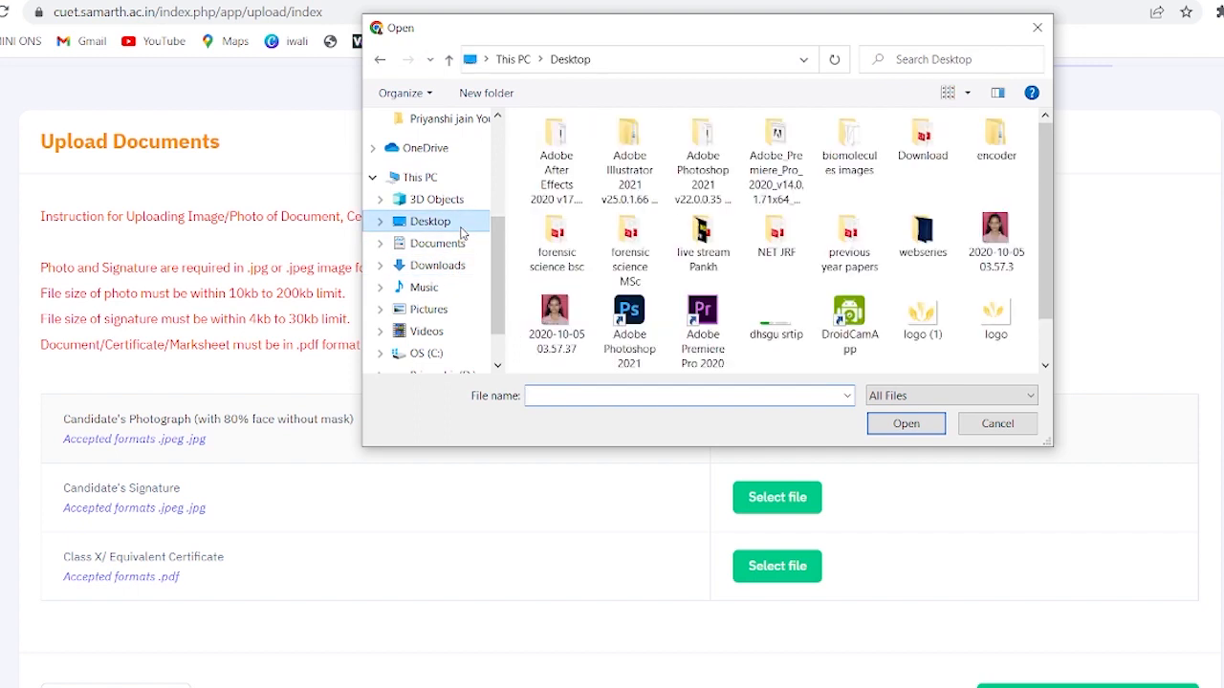
click(561, 325)
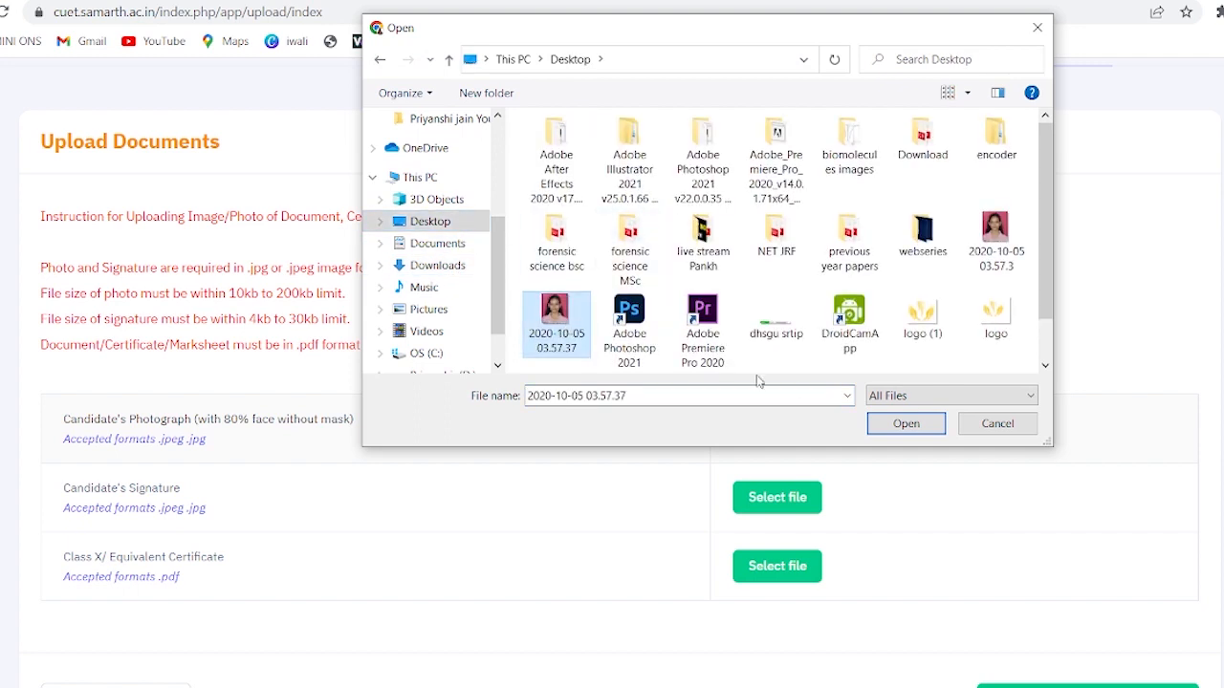
click(902, 423)
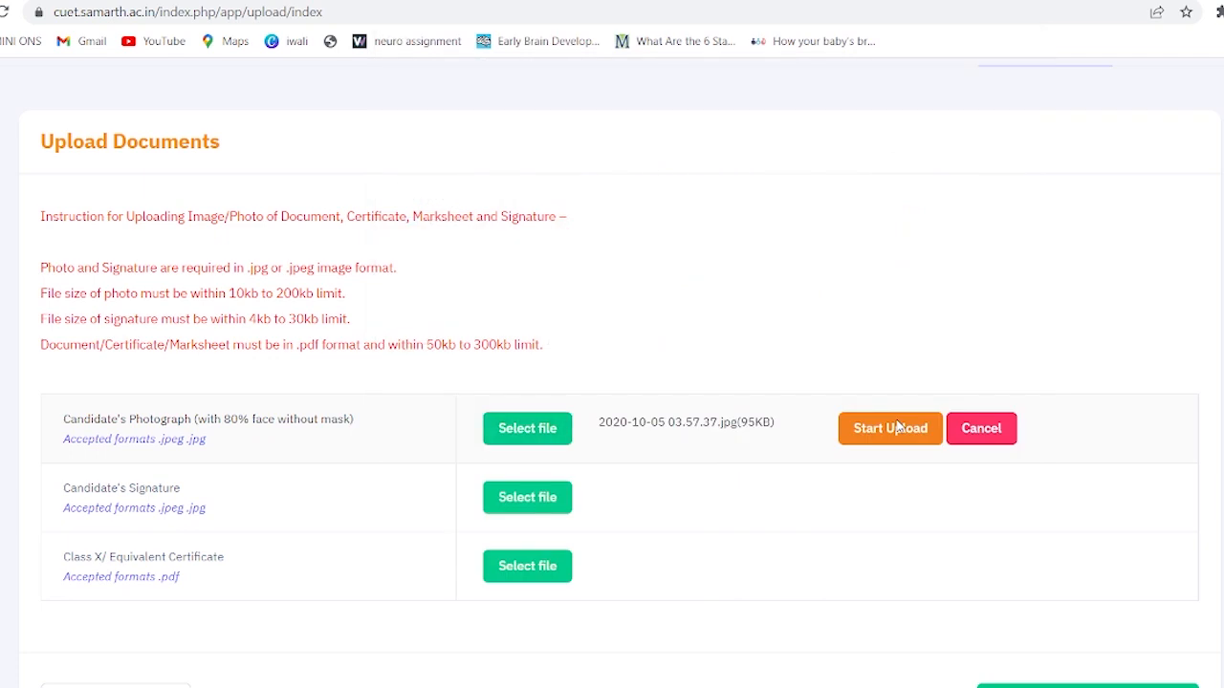
click(891, 428)
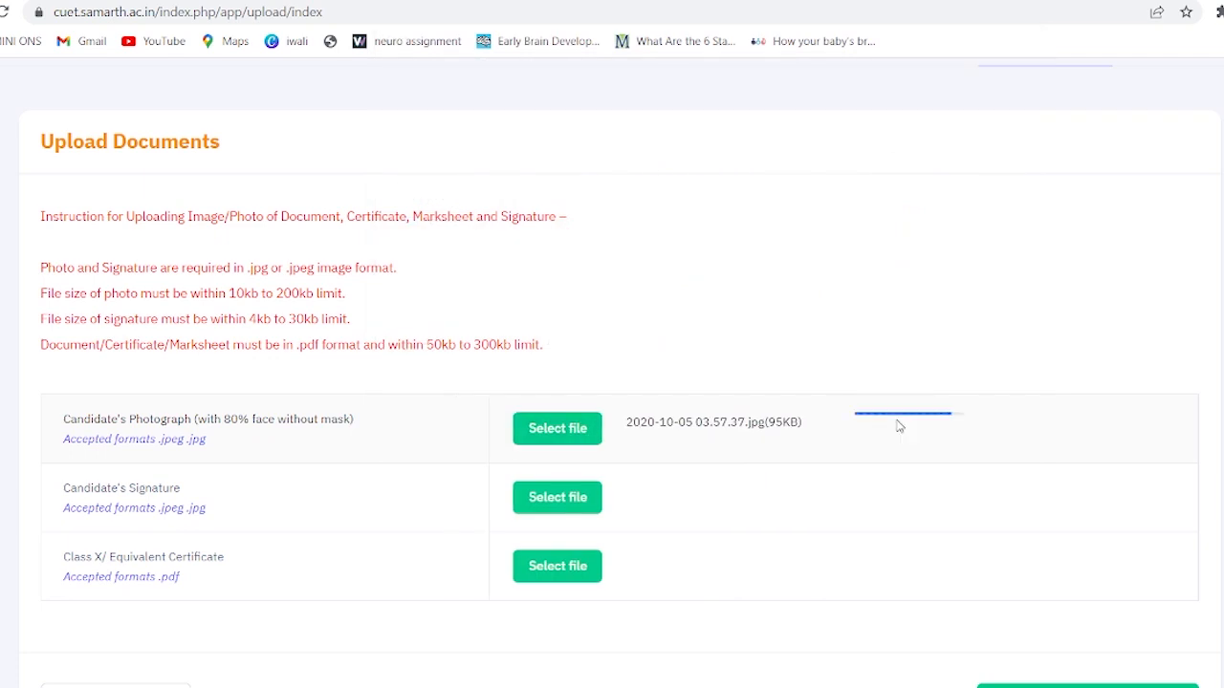
Open the signature file picker, then close it without choosing a file
scroll(927, 538, down, 1)
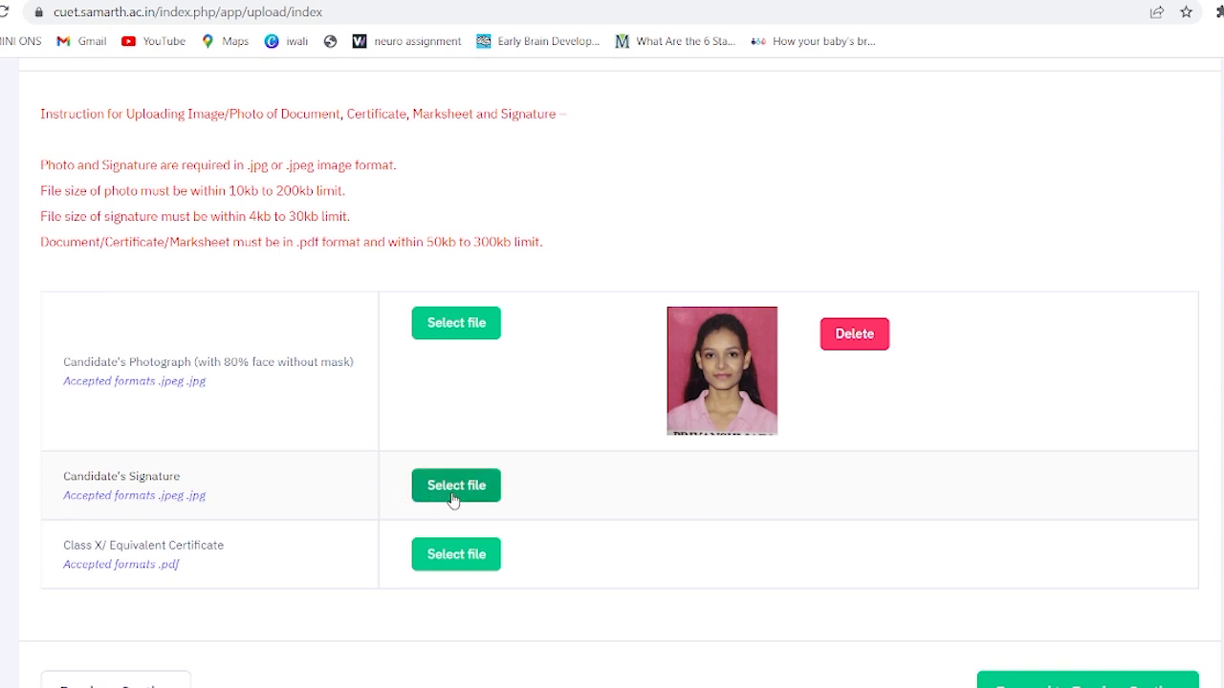
click(454, 498)
key(Escape)
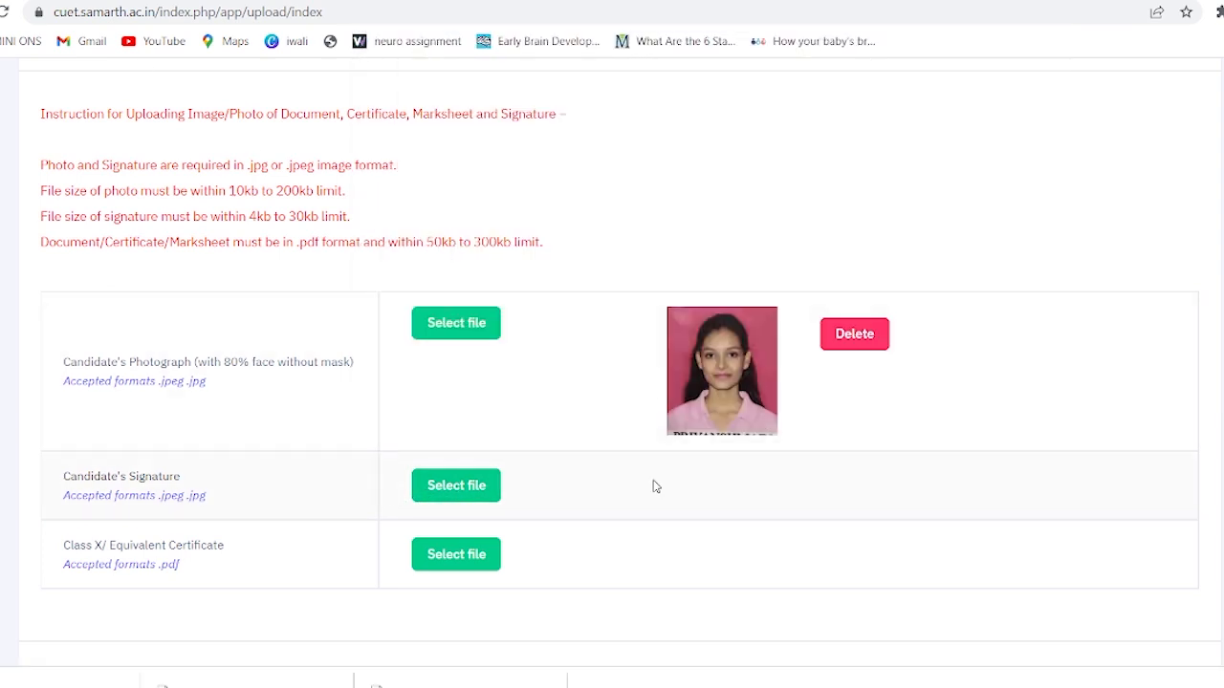
Select my documents_14 (1) from Downloads as the signature image
click(448, 488)
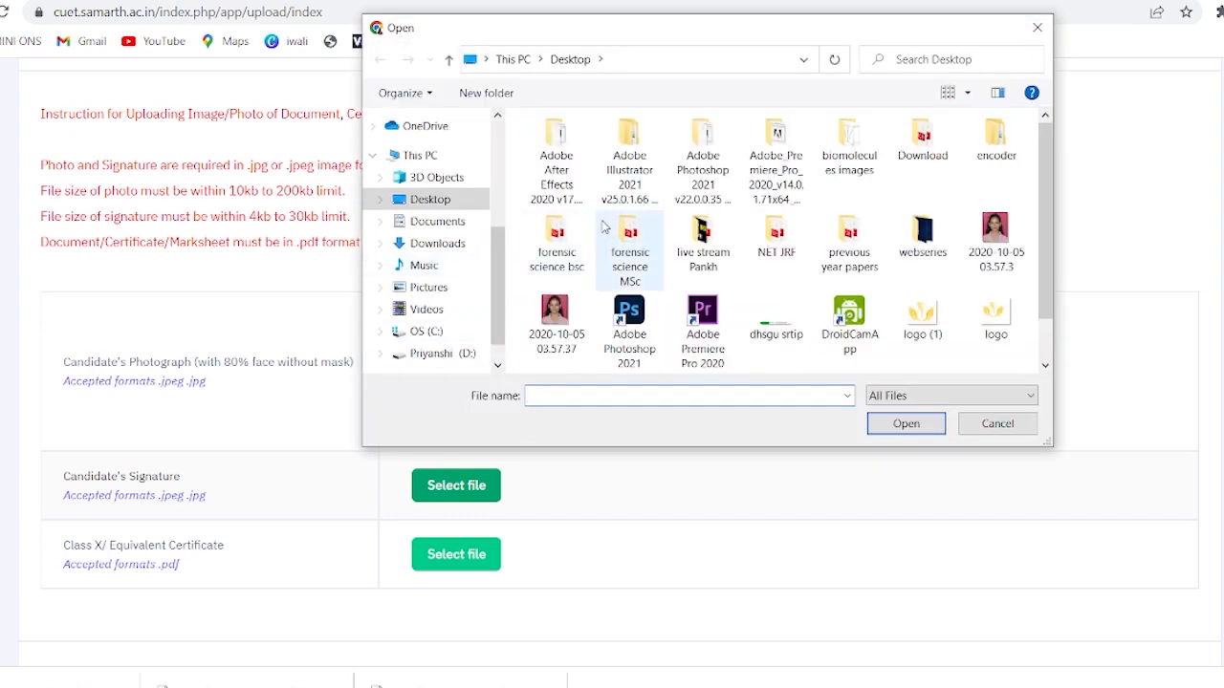
click(442, 245)
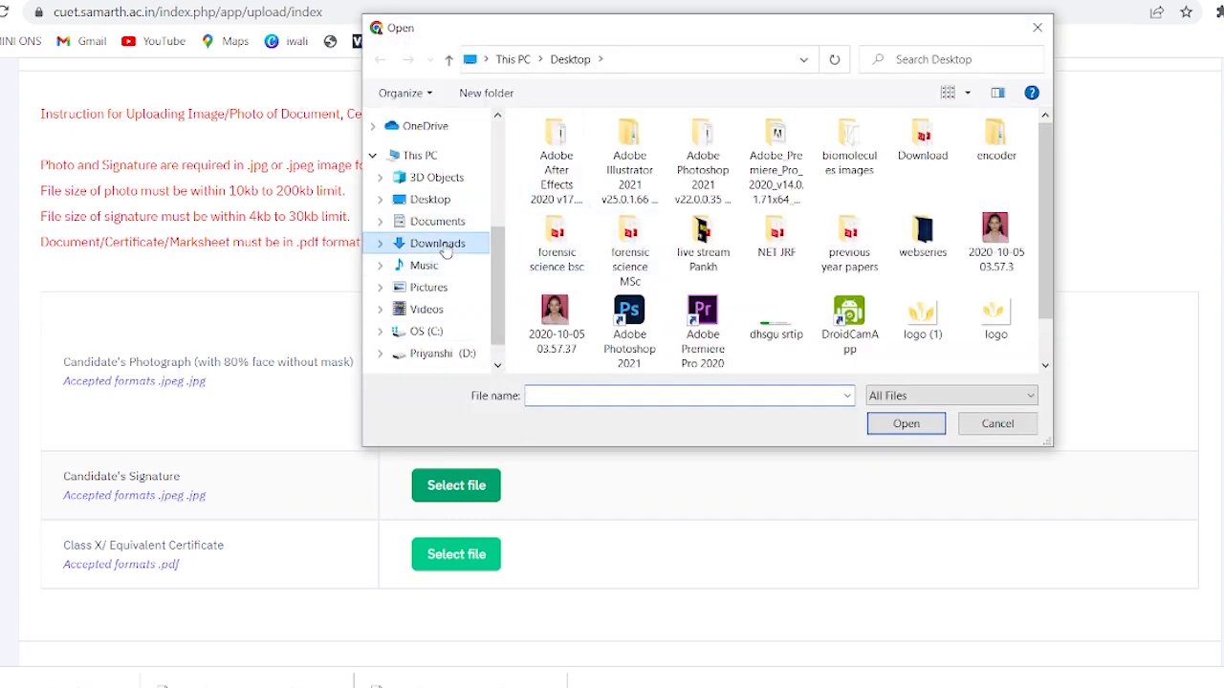
click(839, 196)
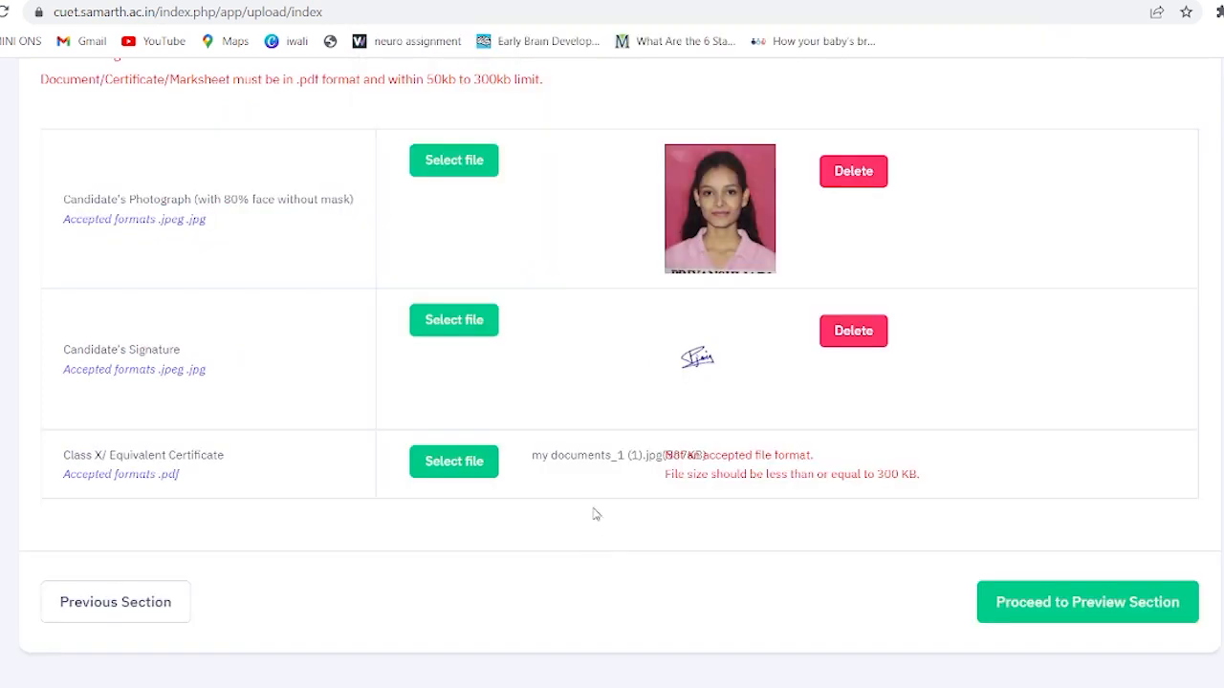
click(899, 427)
Upload 10th.pdf as the Class X certificate and go to the Preview section
click(457, 462)
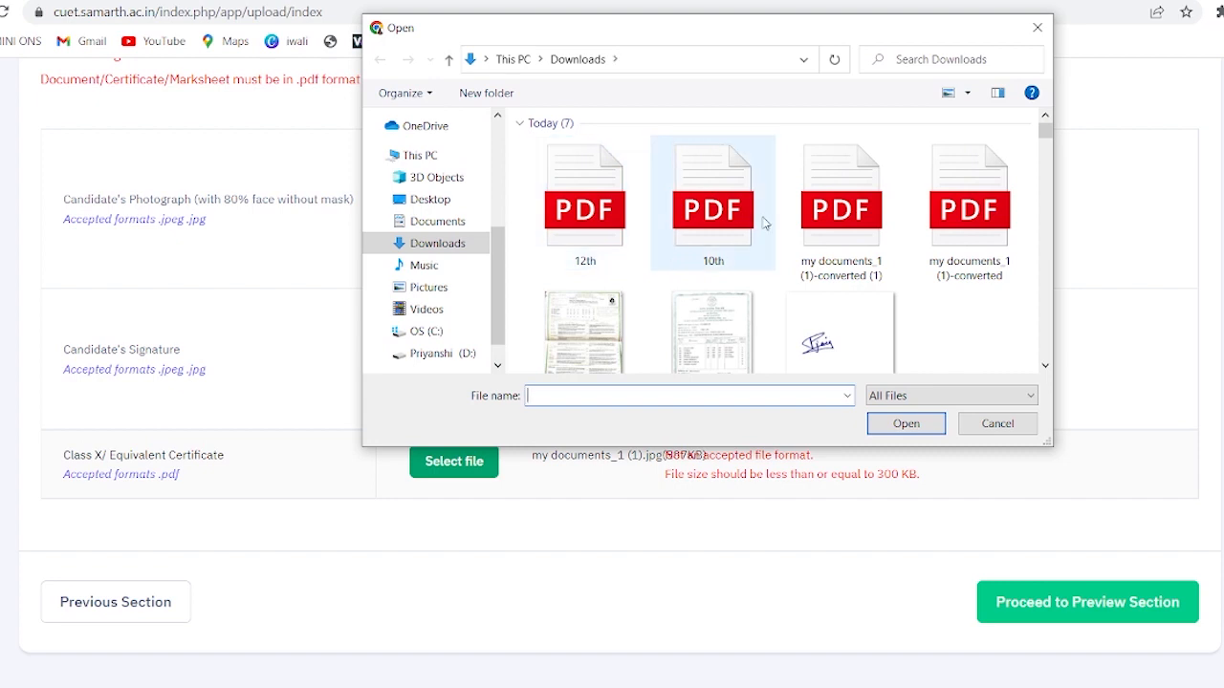
click(713, 206)
click(906, 424)
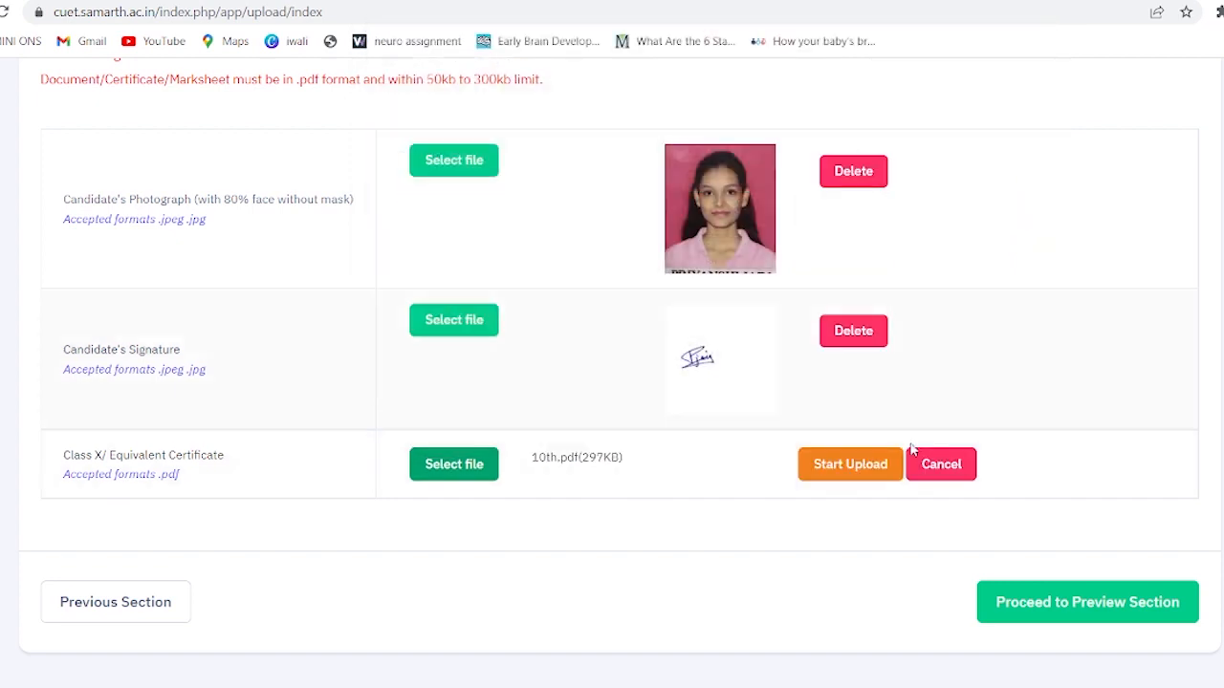
click(811, 468)
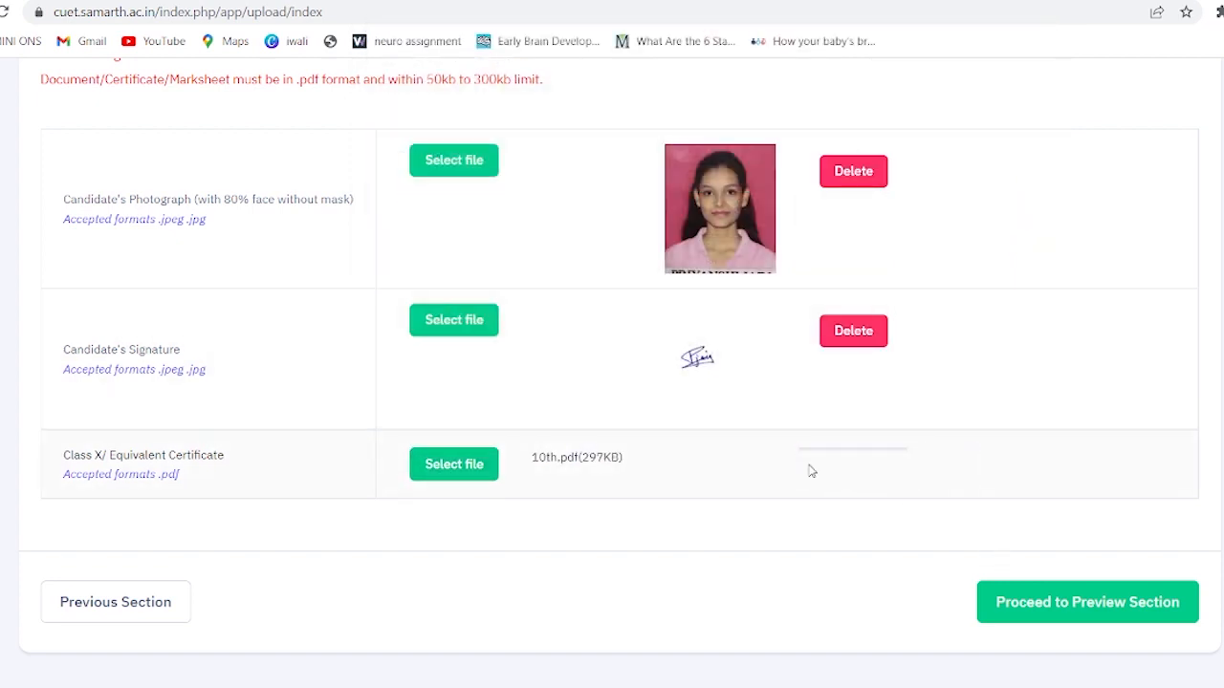
click(1061, 626)
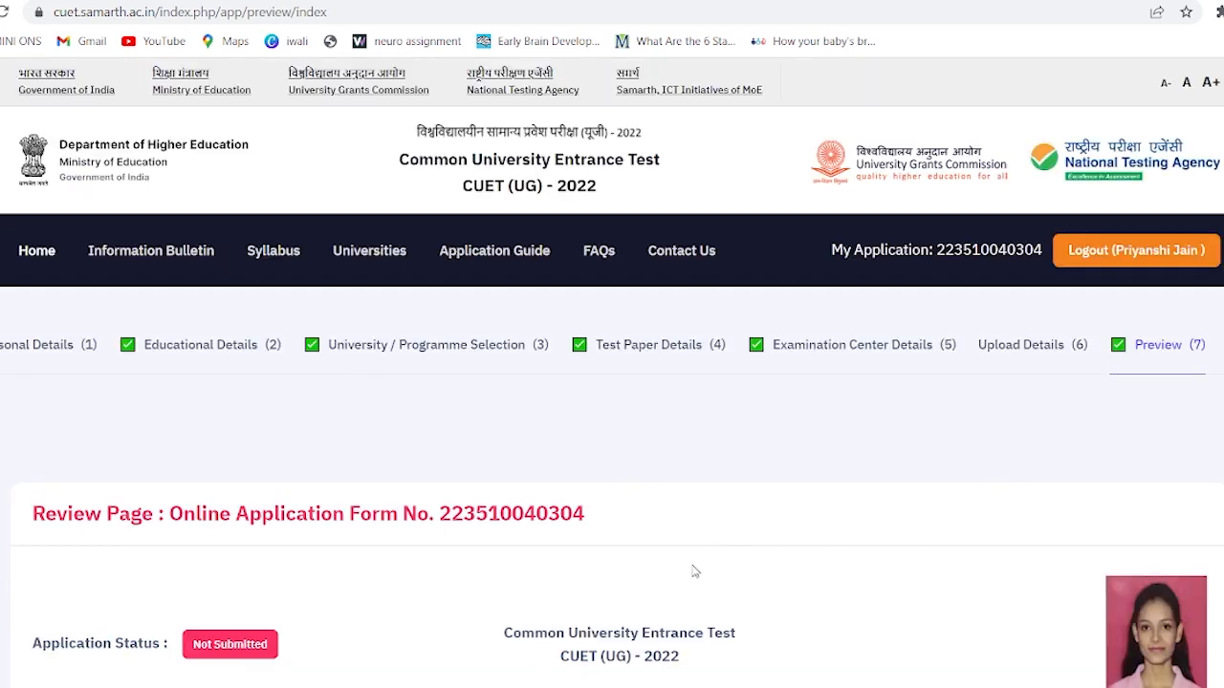
Scroll the Review Page past educational, subject, centre and address details to the ₹1300 fee total
scroll(694, 571, down, 2)
scroll(694, 571, down, 2)
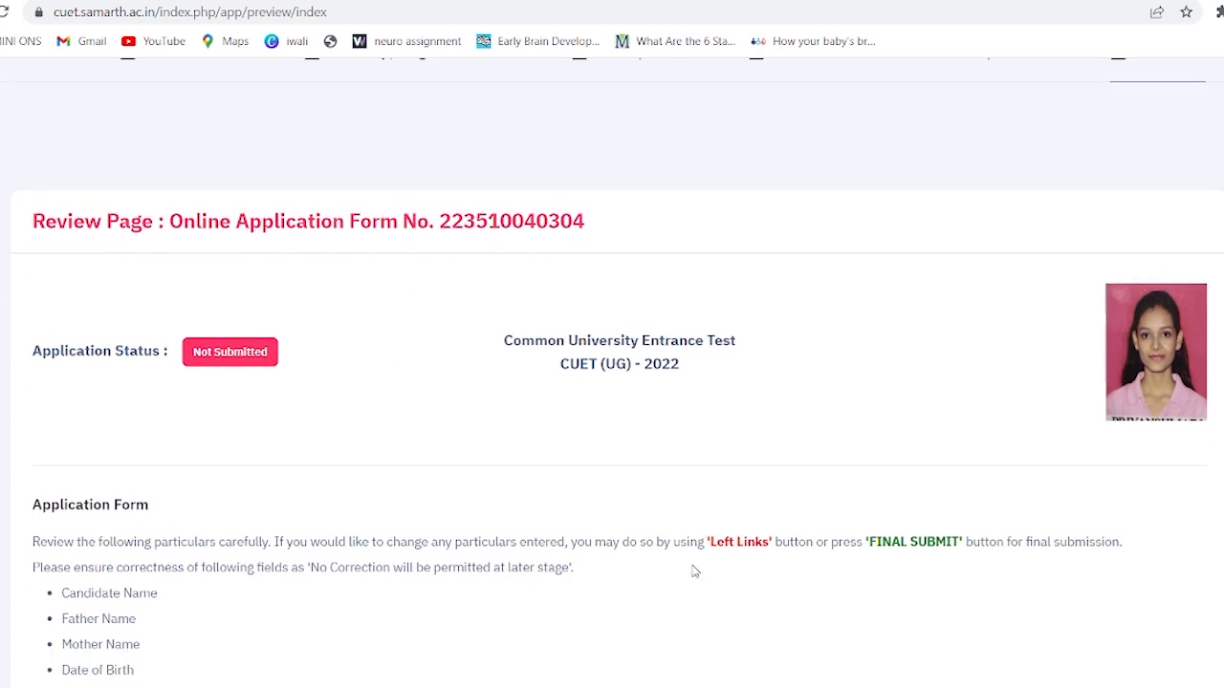
scroll(694, 571, down, 1)
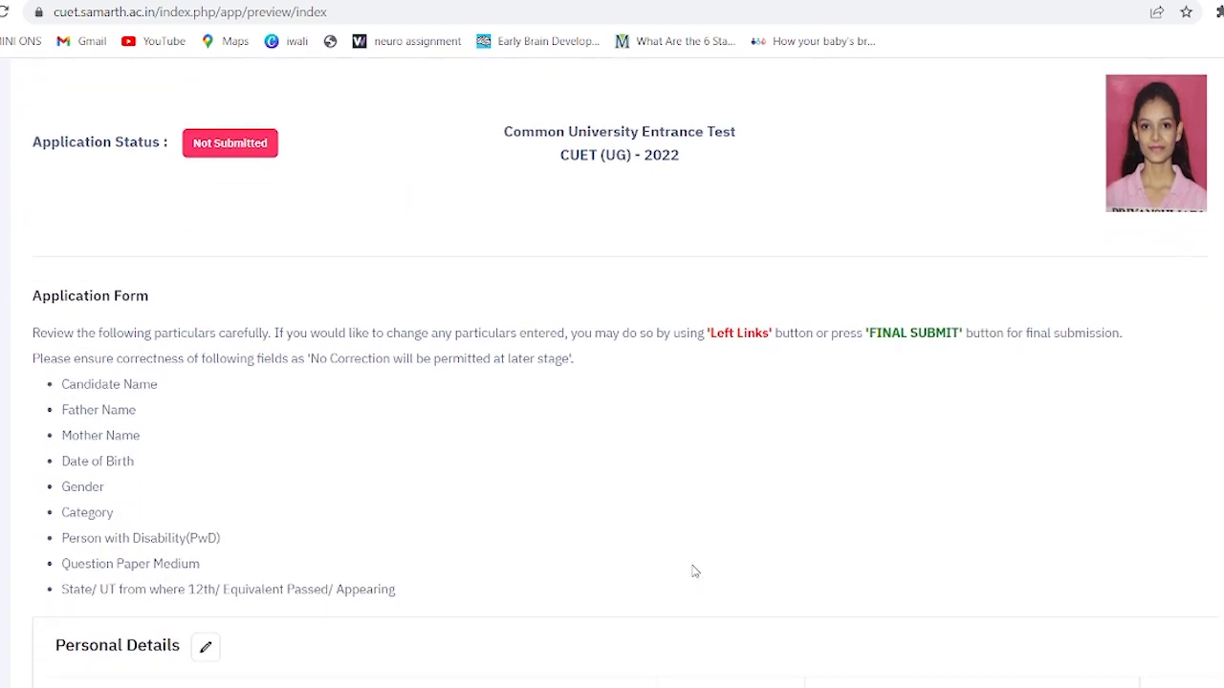
scroll(694, 571, down, 3)
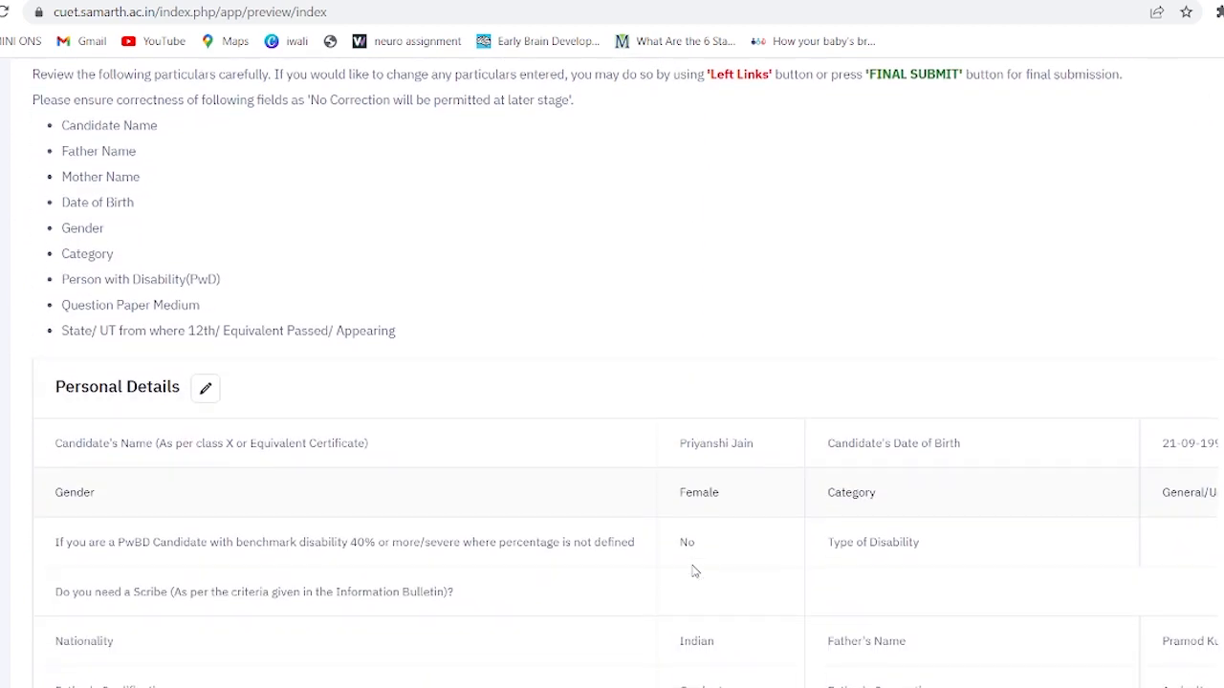
scroll(695, 571, right, 2)
scroll(694, 571, down, 3)
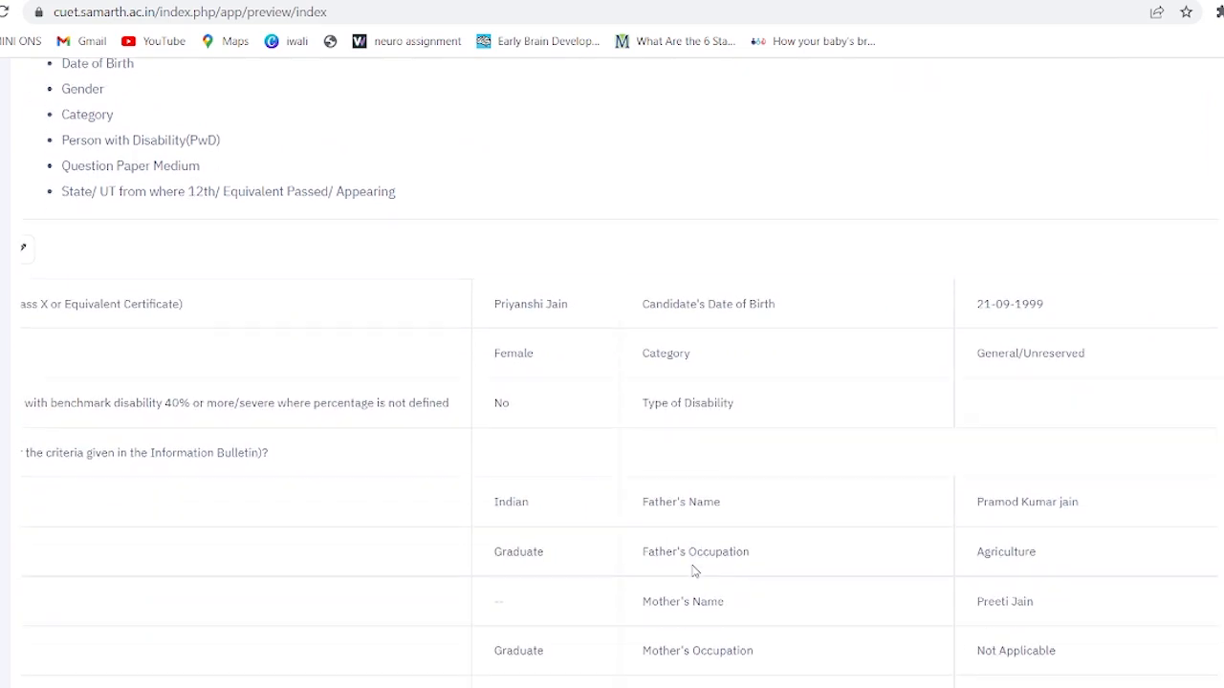
scroll(694, 571, down, 2)
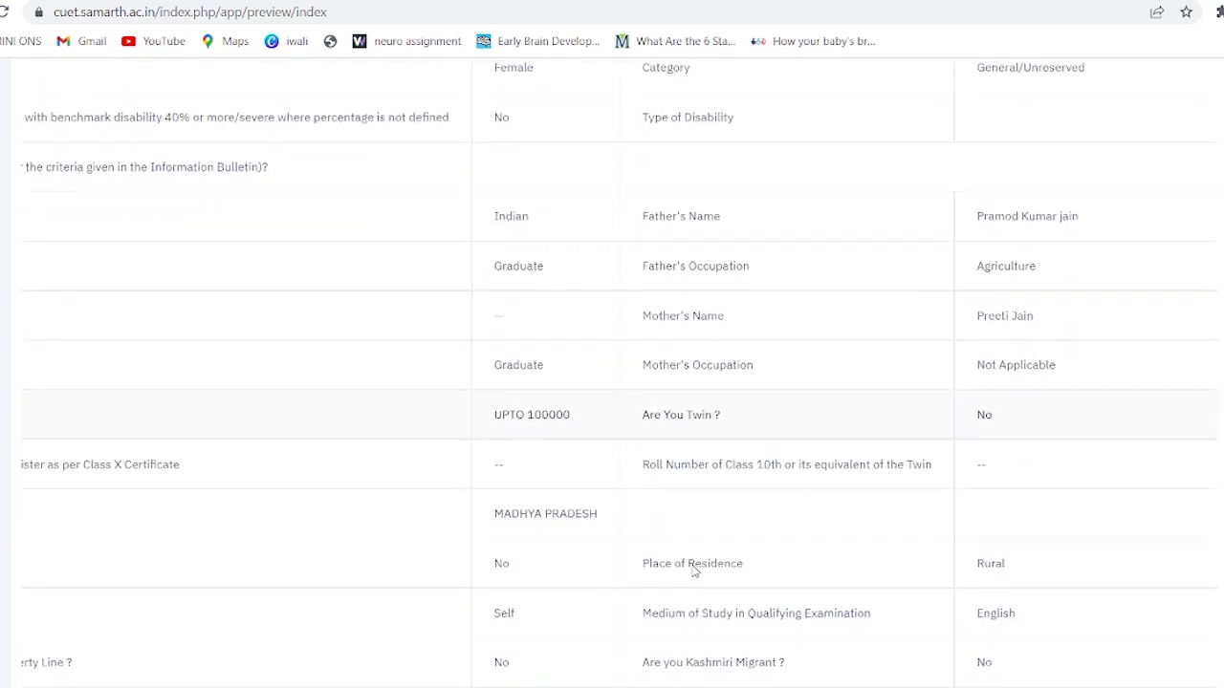
scroll(695, 571, down, 5)
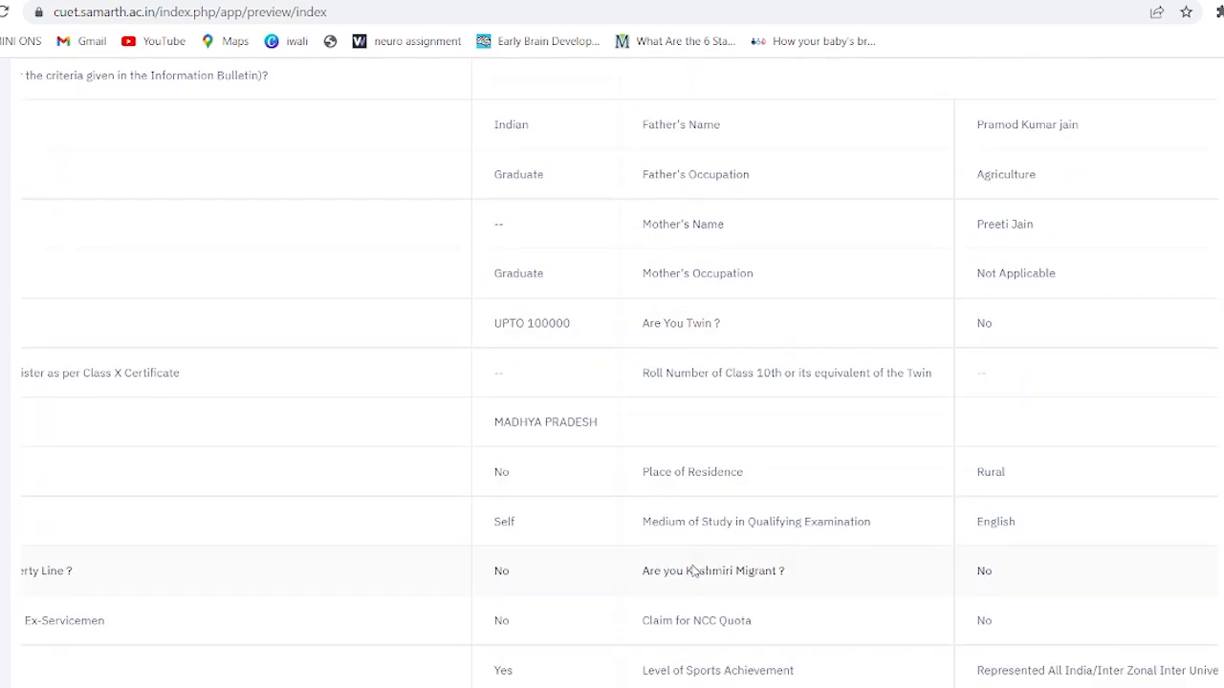
scroll(694, 571, down, 3)
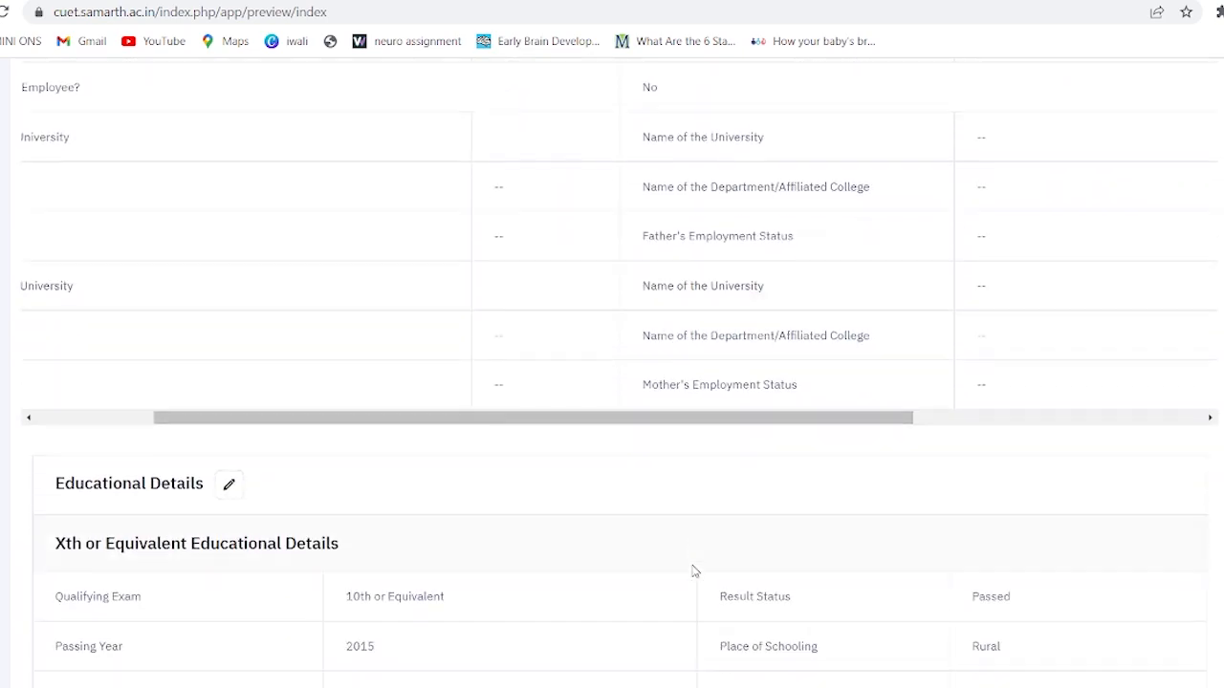
scroll(694, 571, down, 2)
scroll(694, 570, down, 5)
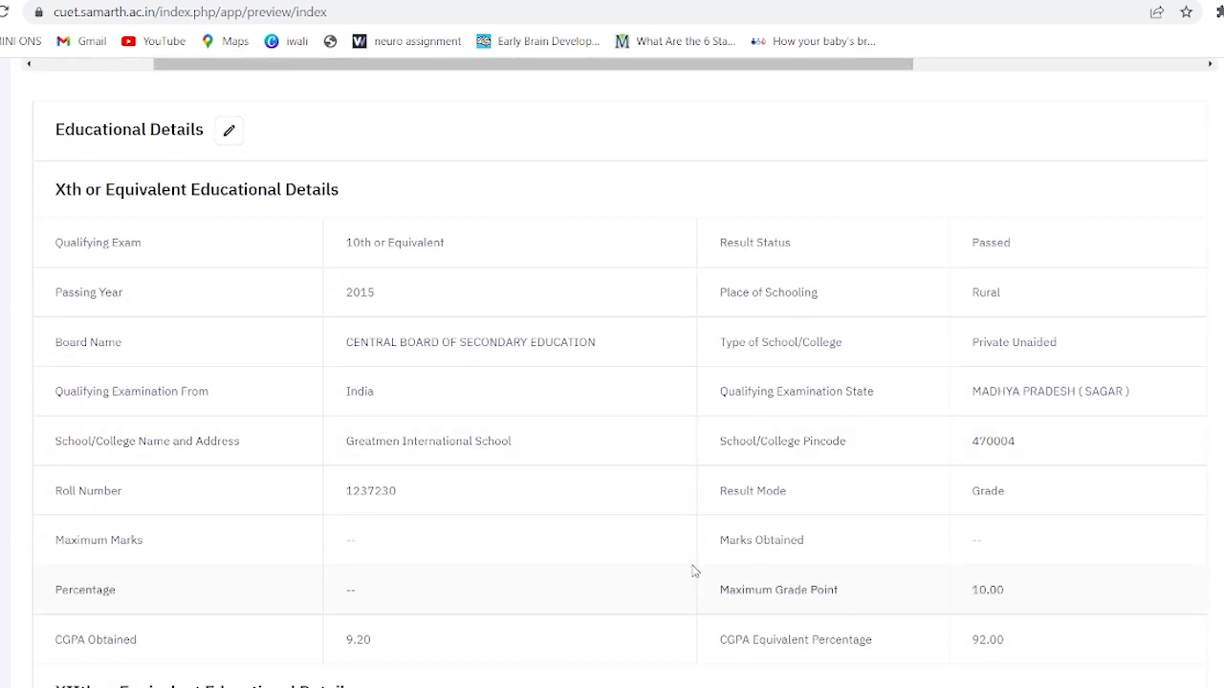
scroll(694, 571, down, 7)
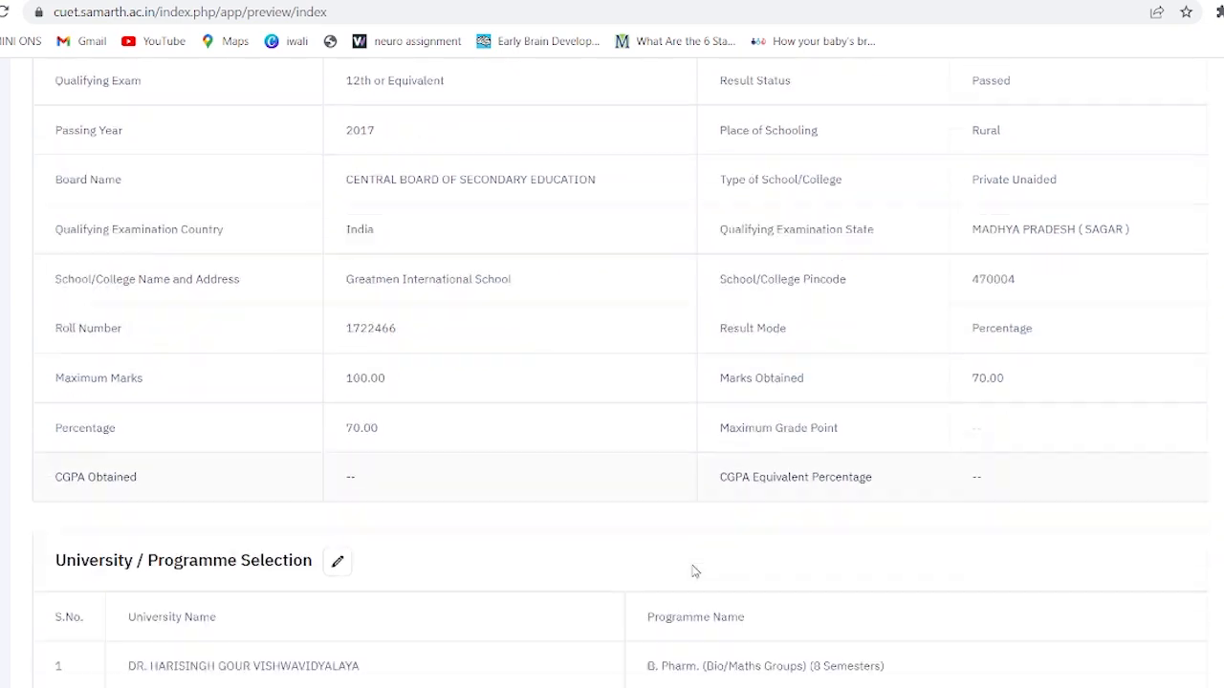
scroll(695, 571, down, 3)
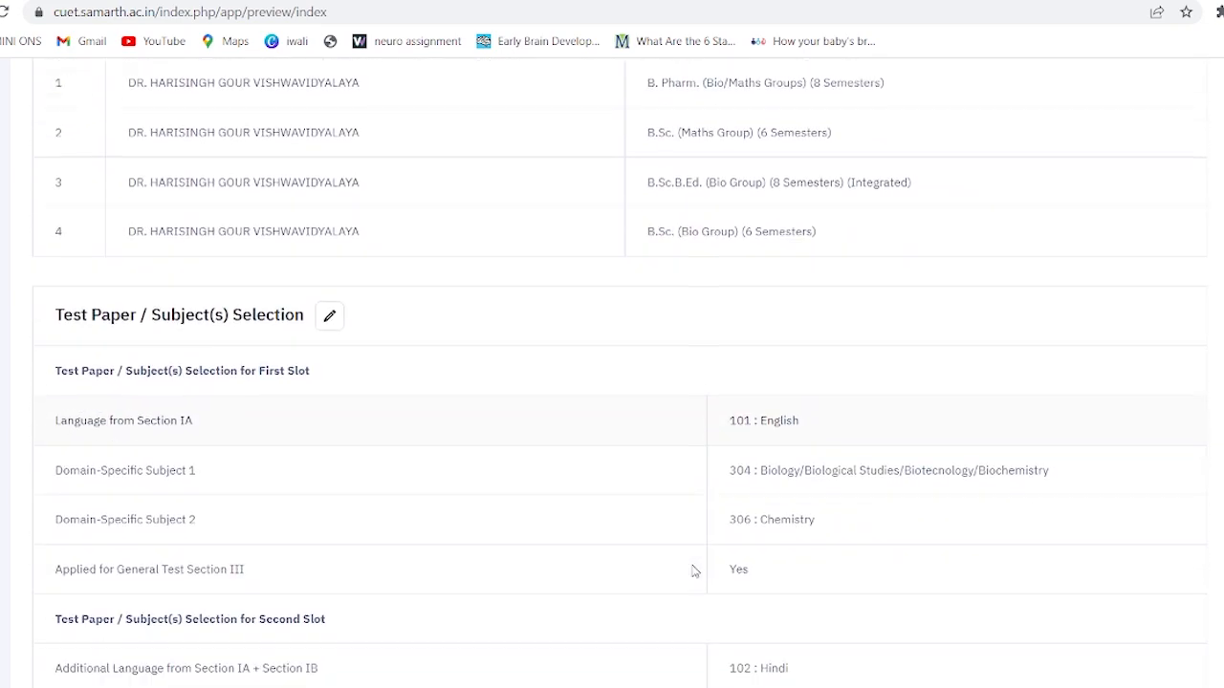
scroll(694, 571, down, 1)
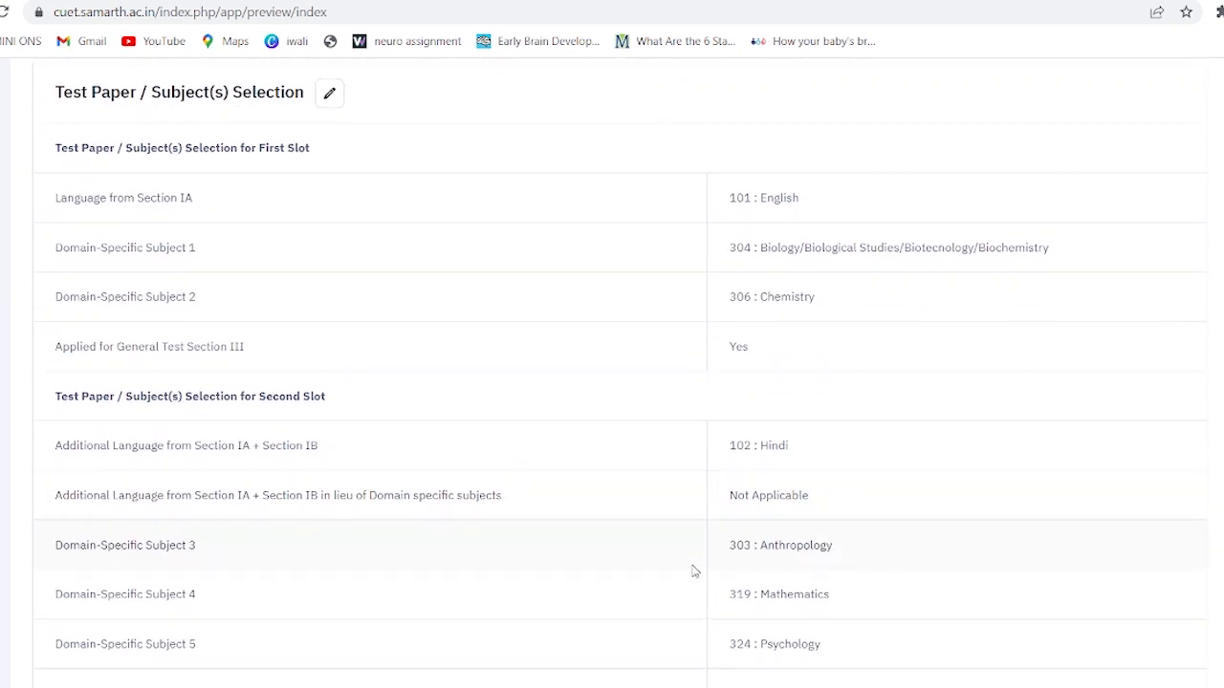
scroll(694, 571, down, 1)
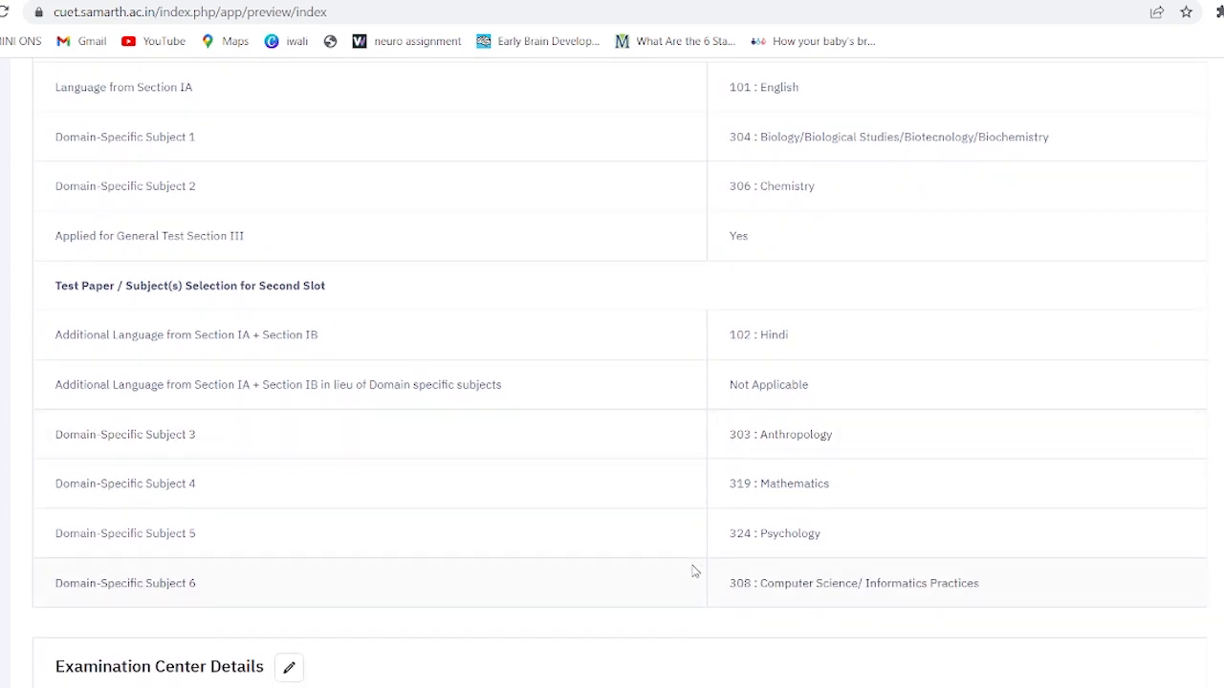
scroll(694, 571, down, 1)
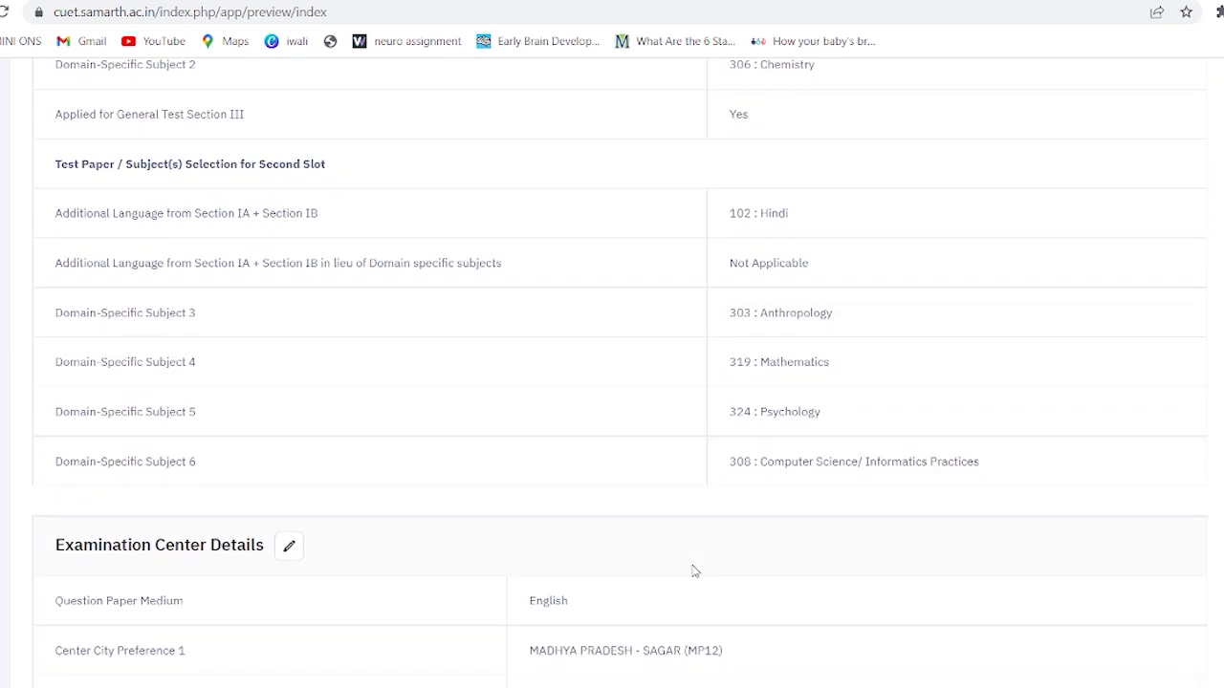
scroll(694, 570, down, 2)
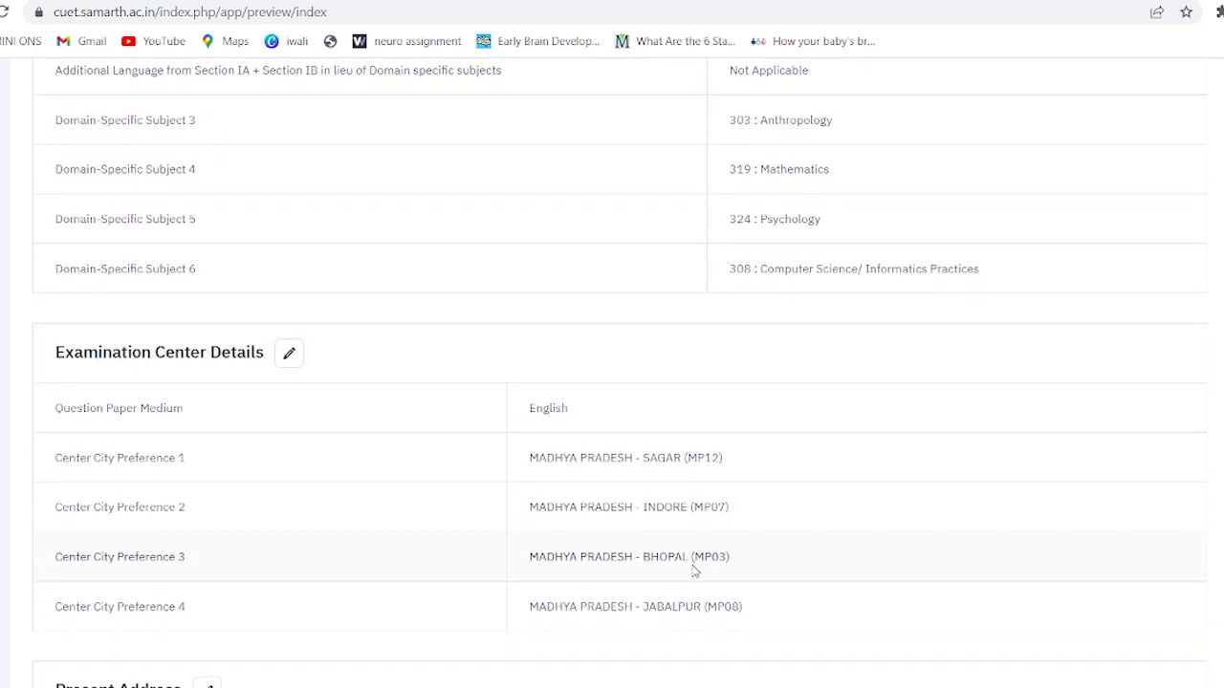
scroll(694, 571, down, 4)
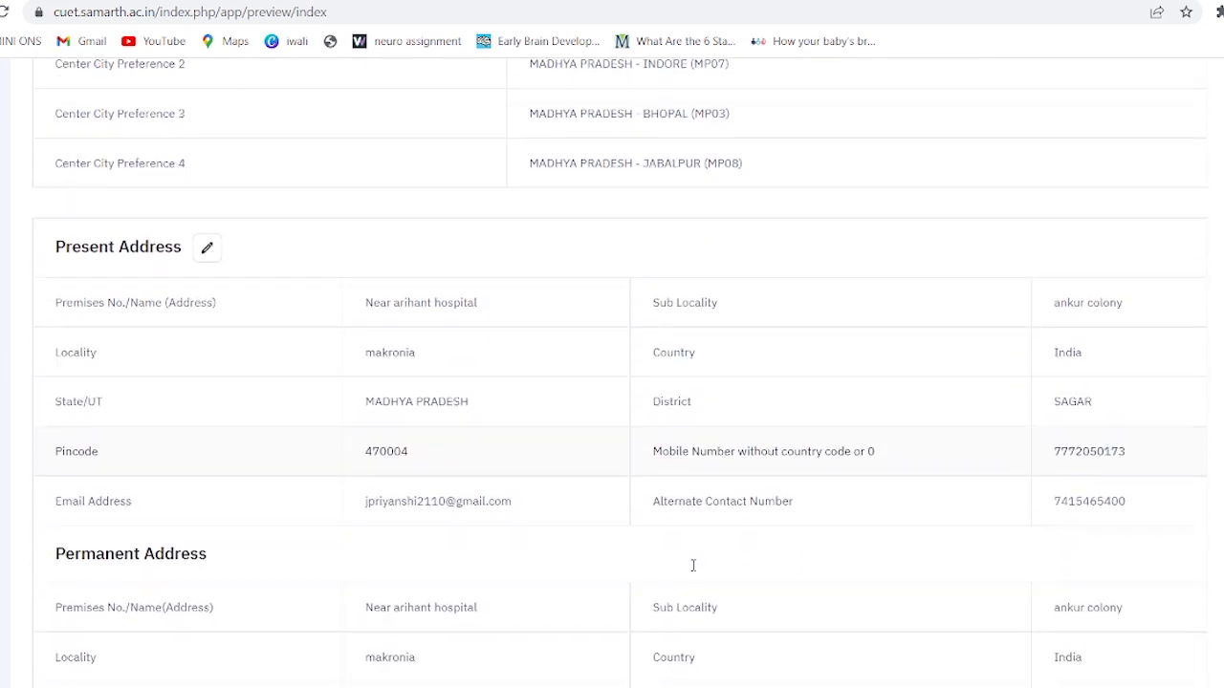
scroll(693, 565, down, 6)
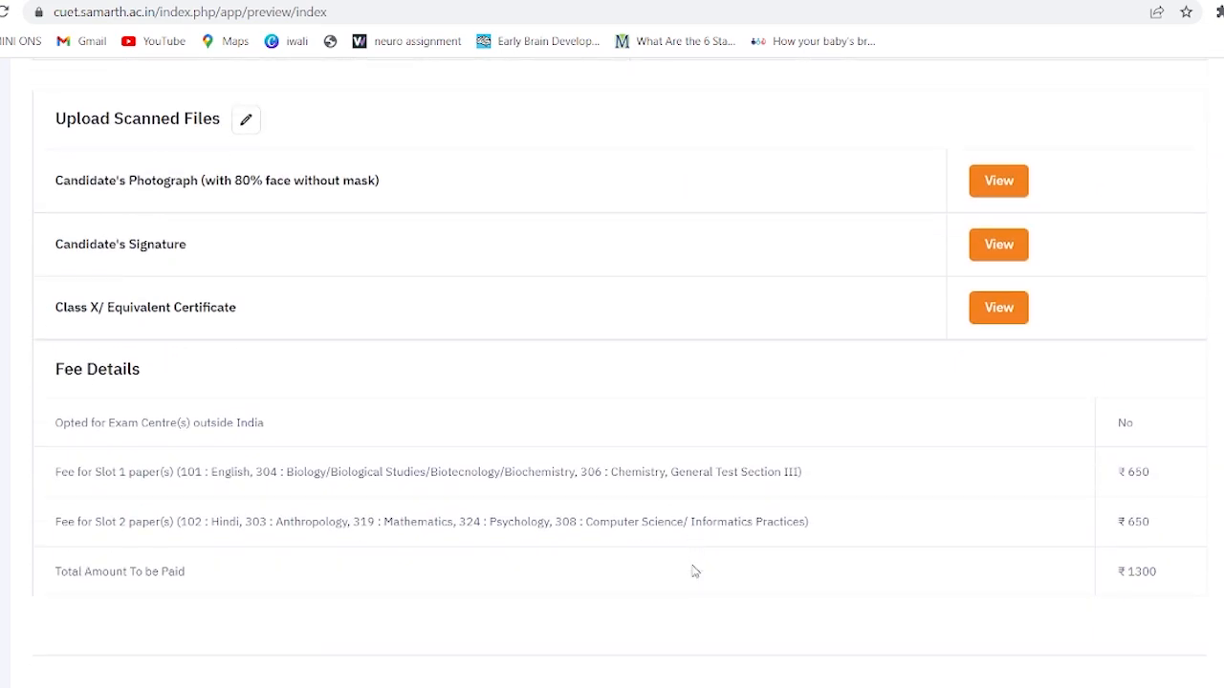
scroll(692, 571, down, 2)
scroll(692, 571, up, 3)
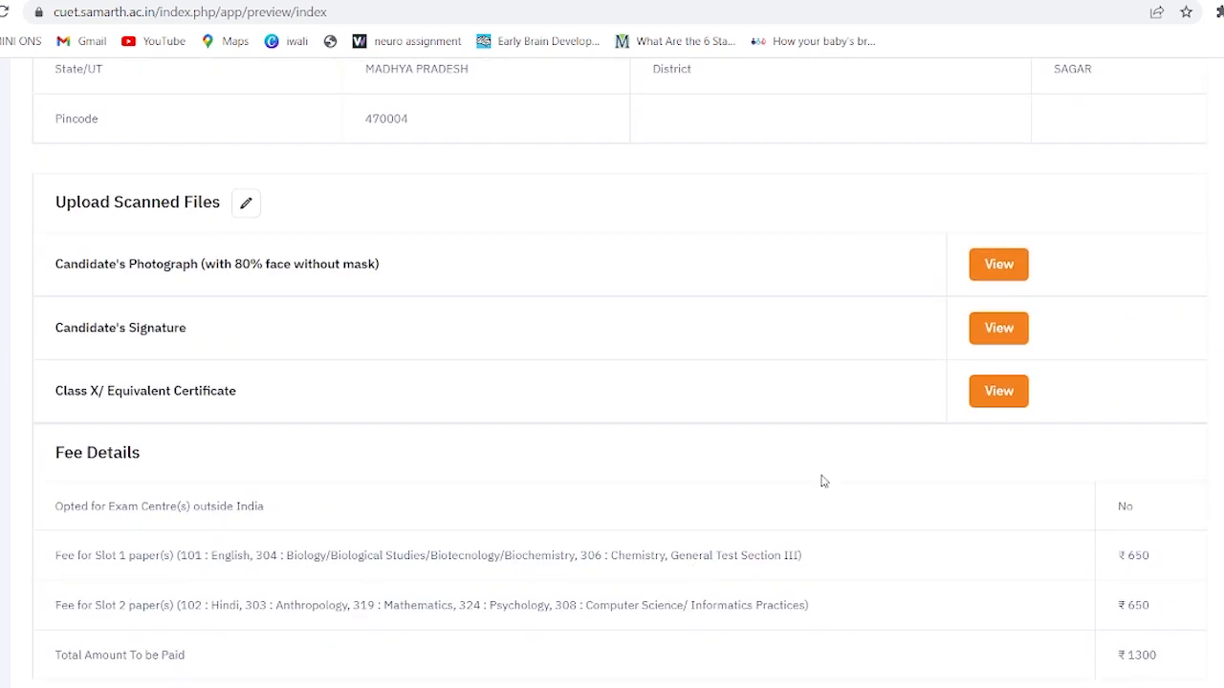
click(995, 285)
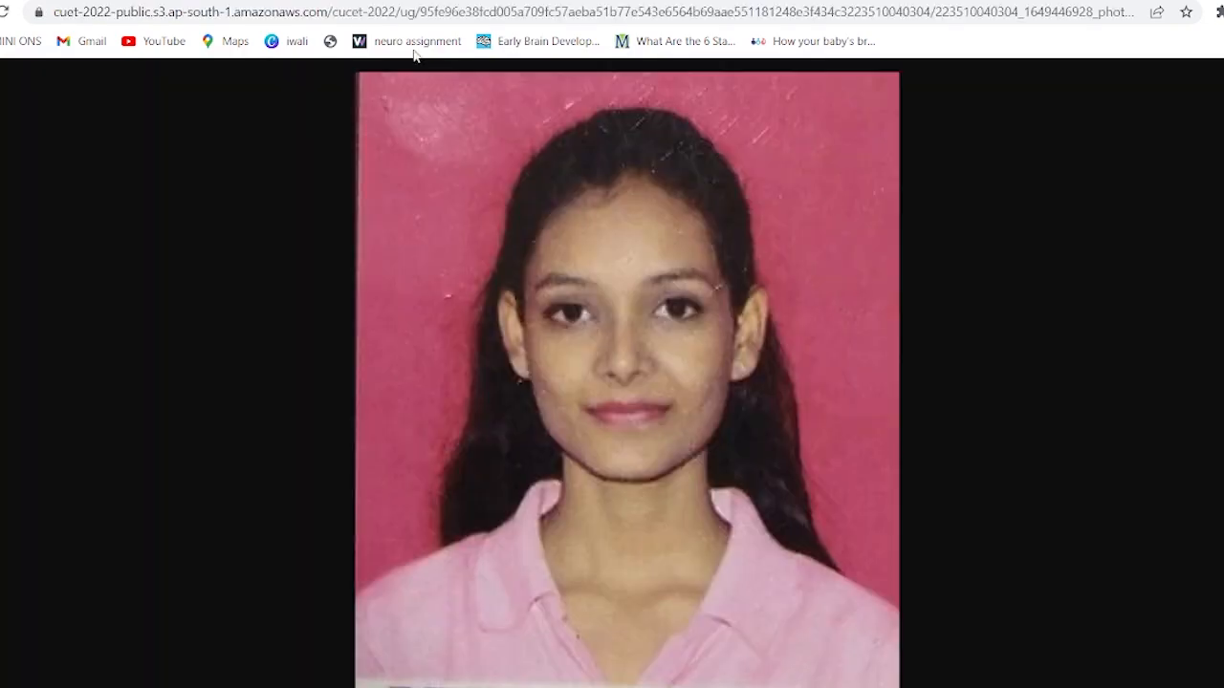
key(ctrl+w)
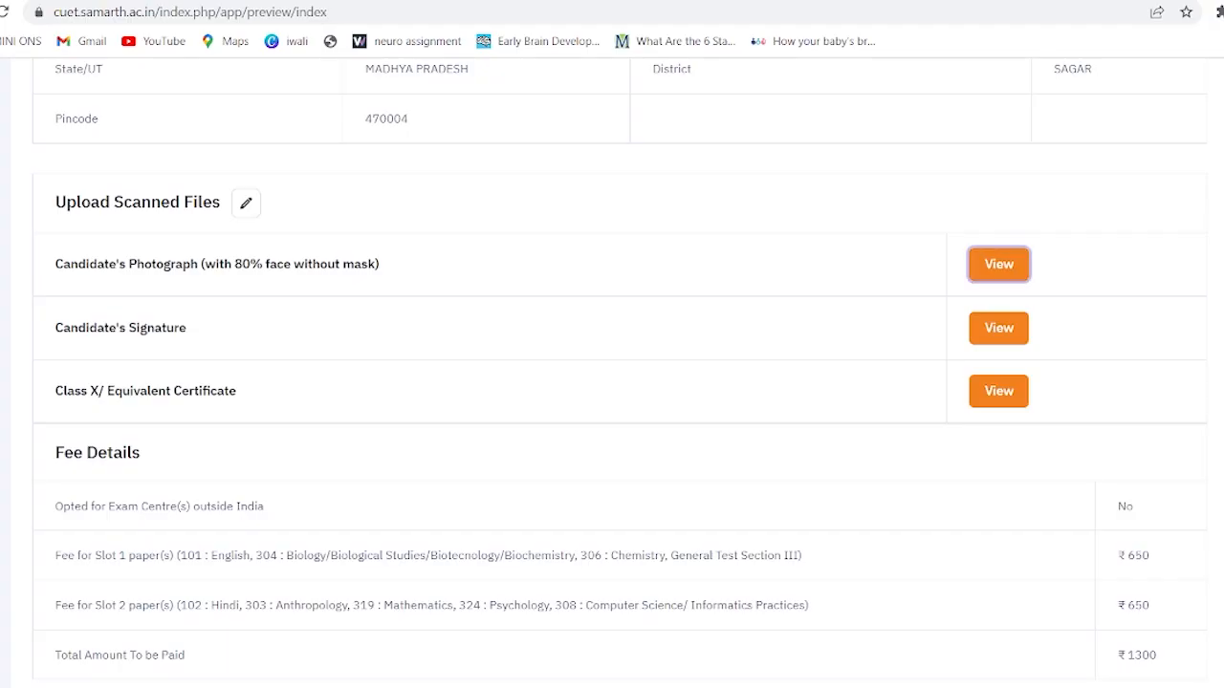
click(999, 328)
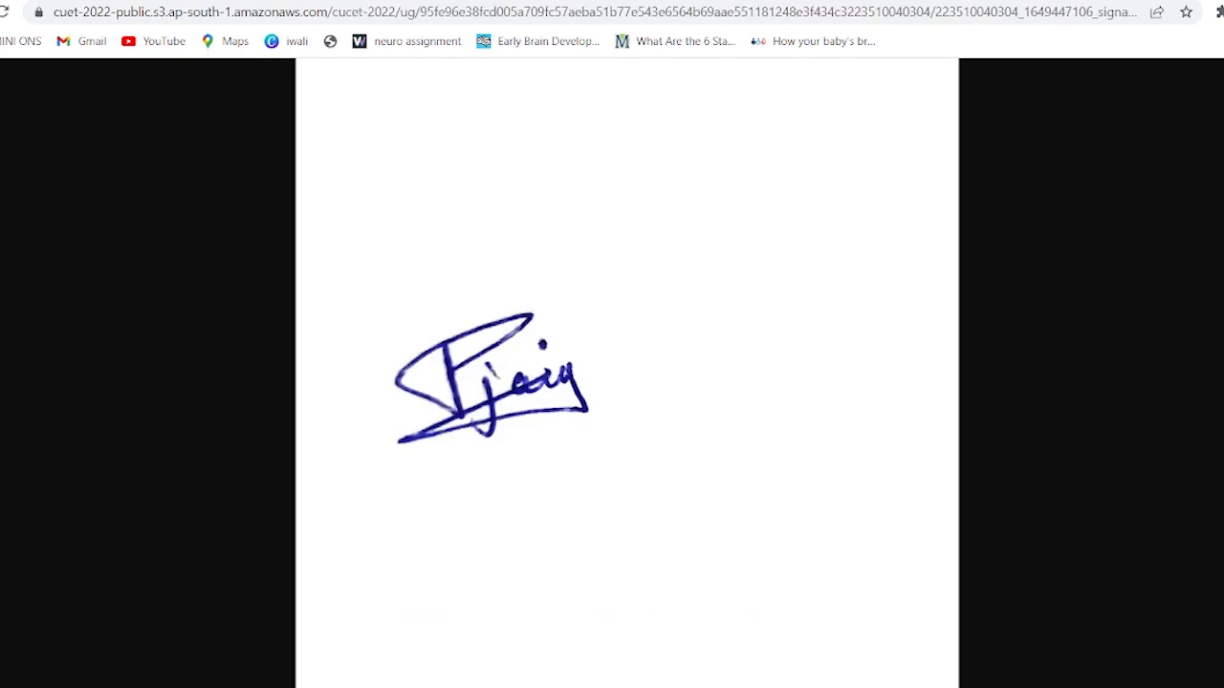
key(ctrl+w)
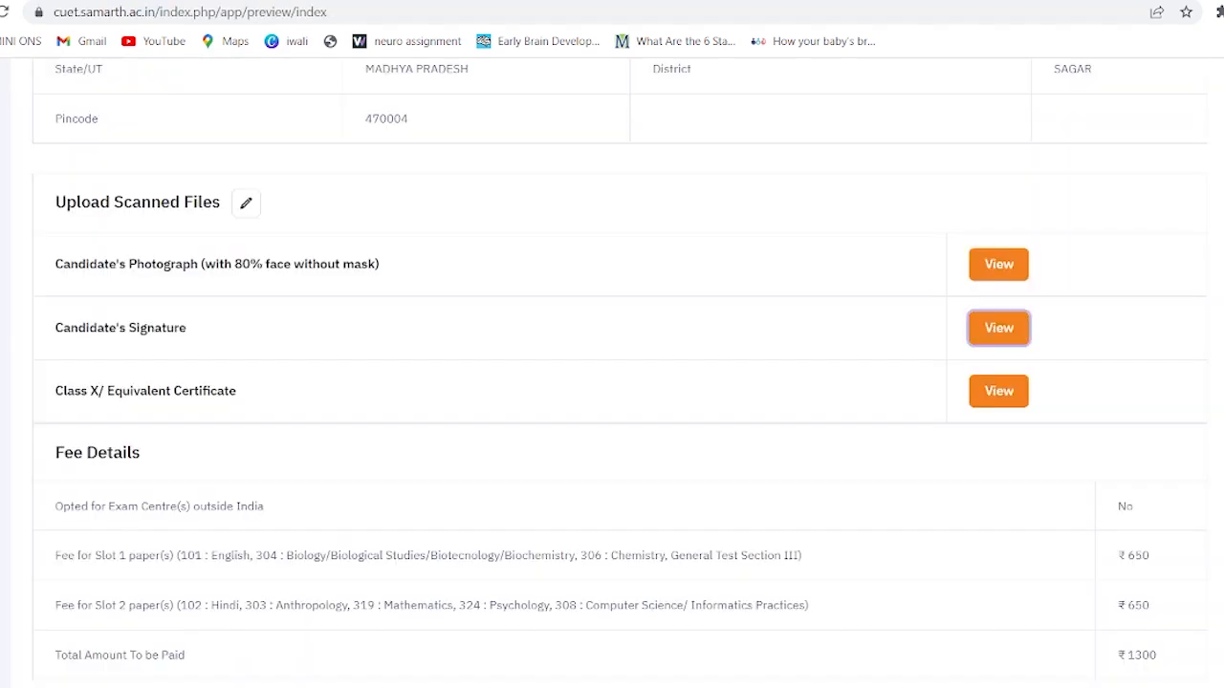
click(1001, 391)
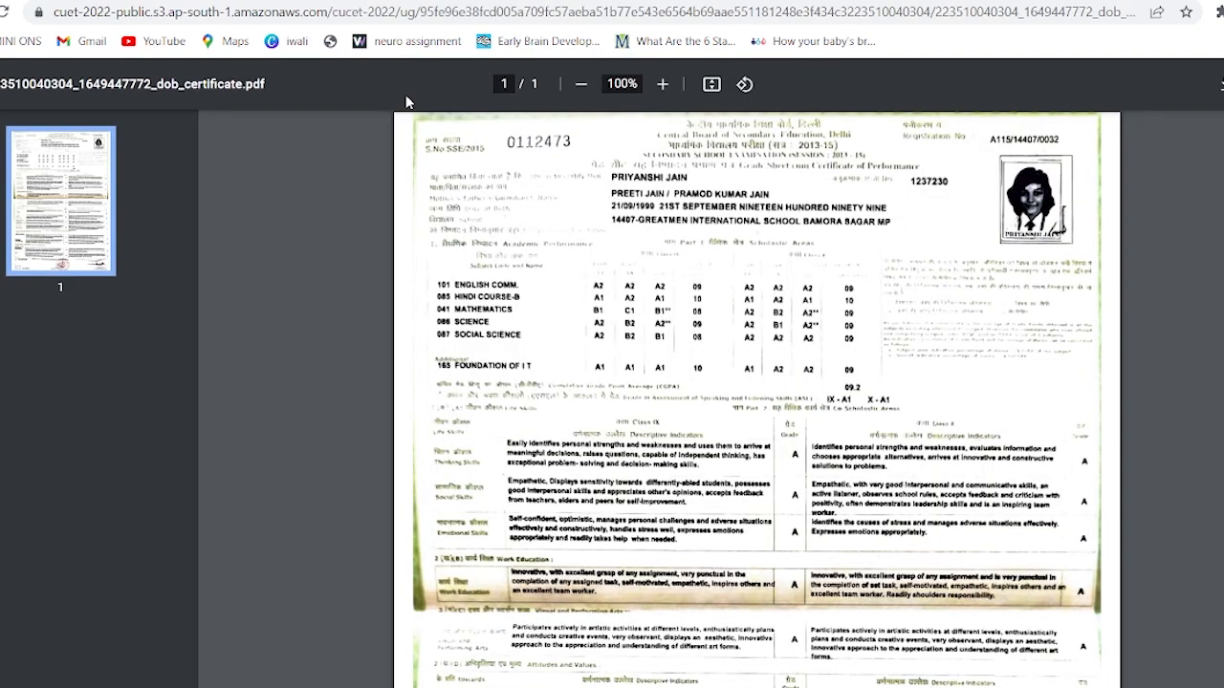
scroll(445, 241, down, 3)
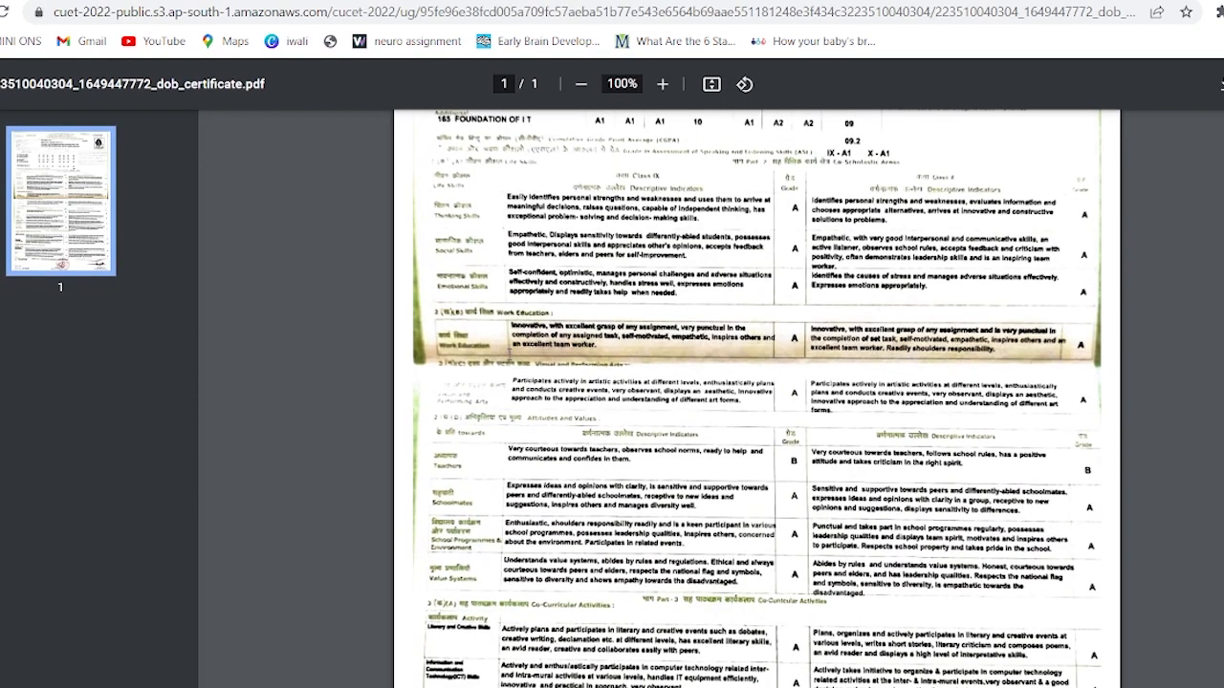
scroll(444, 241, up, 1)
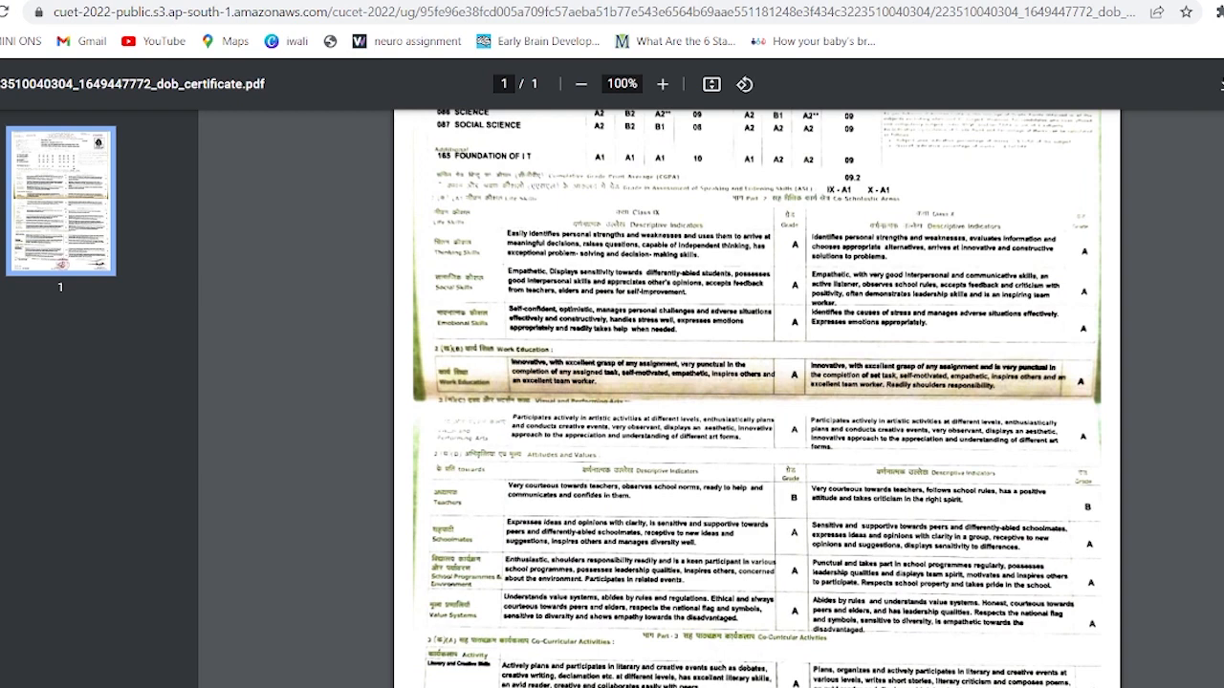
click(359, 0)
scroll(466, 391, down, 2)
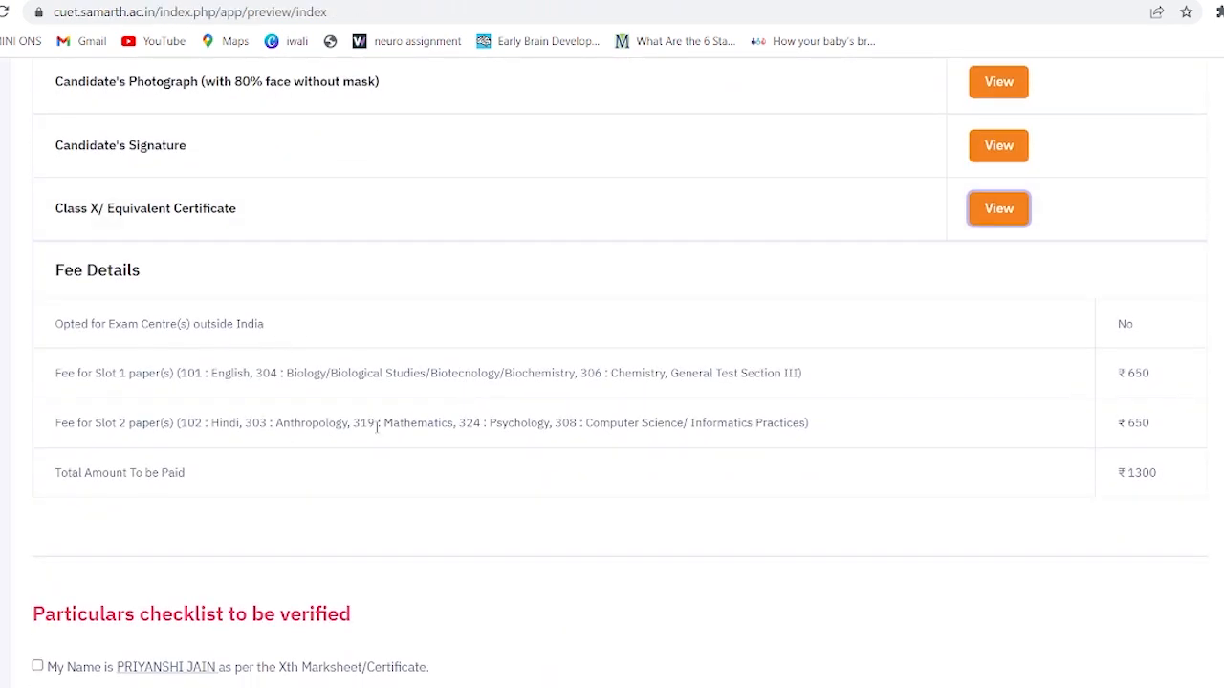
Tick the checklist items for name, mother's name, date of birth, education, qualifying state and exam cities
scroll(378, 428, down, 1)
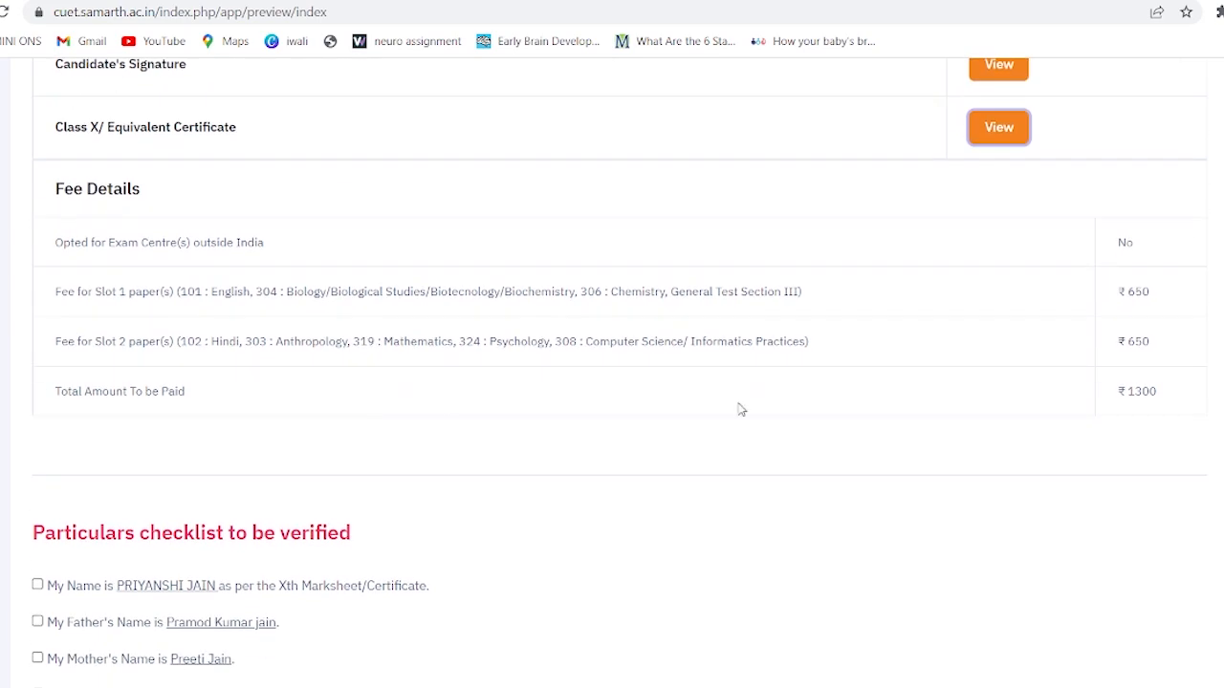
scroll(583, 406, down, 2)
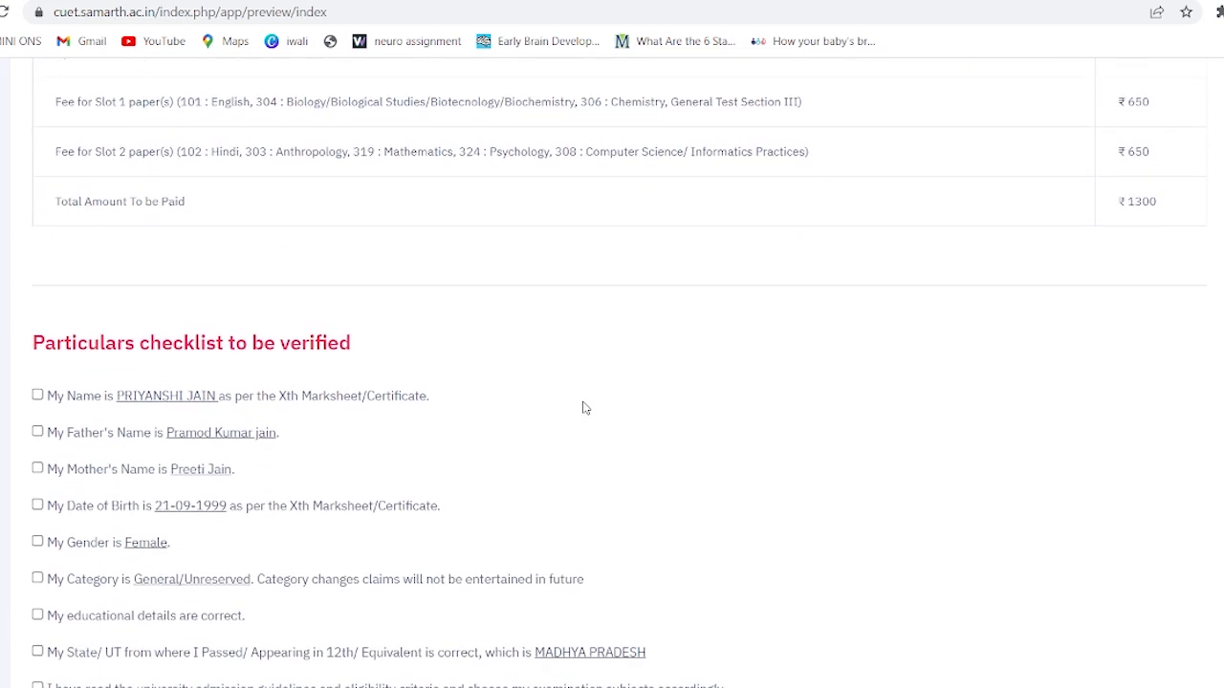
click(38, 388)
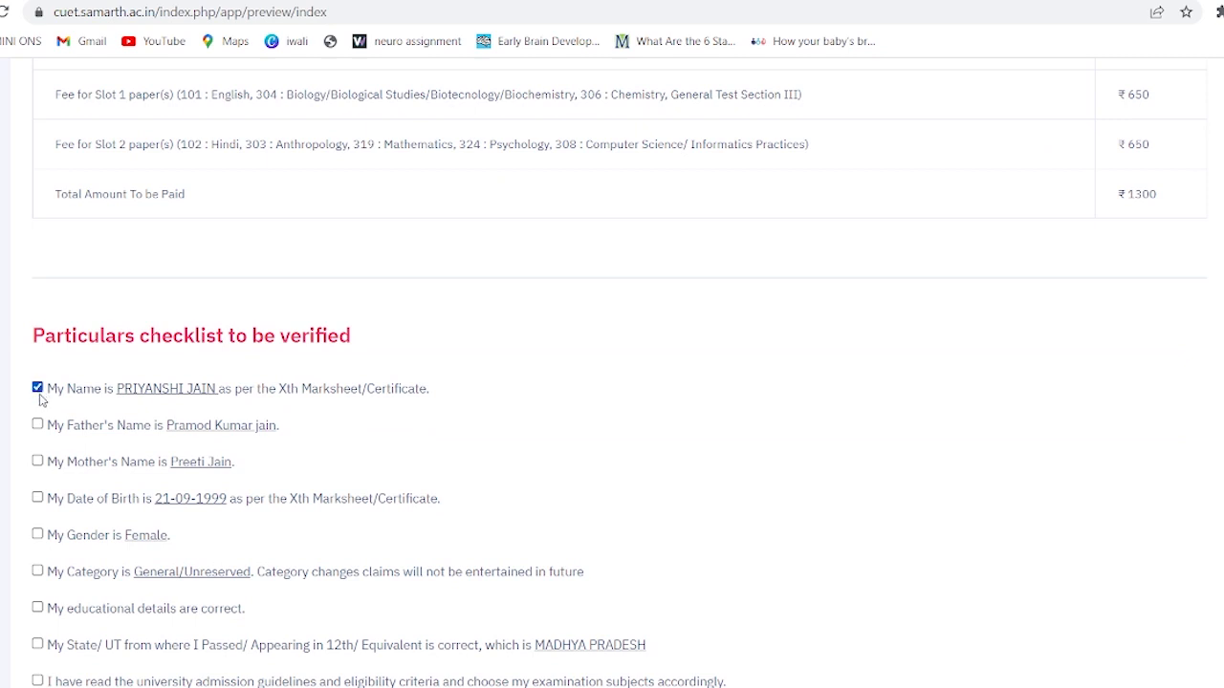
click(38, 463)
click(37, 498)
scroll(36, 504, down, 1)
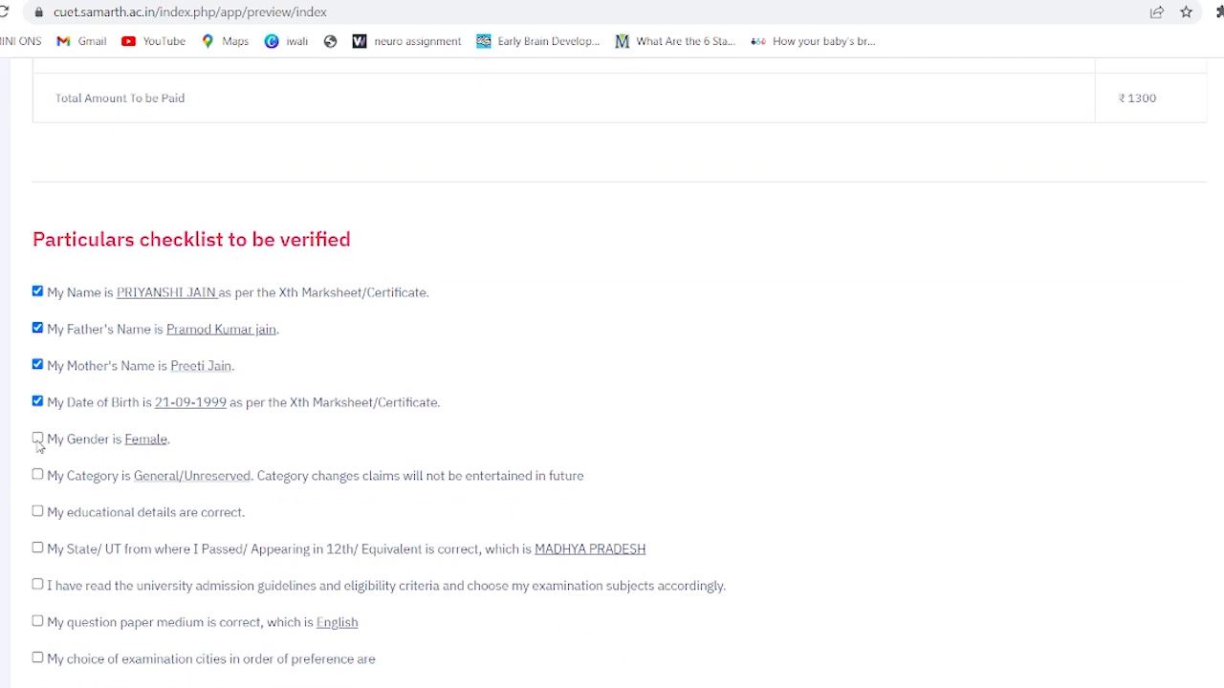
click(37, 512)
click(38, 548)
scroll(38, 552, down, 1)
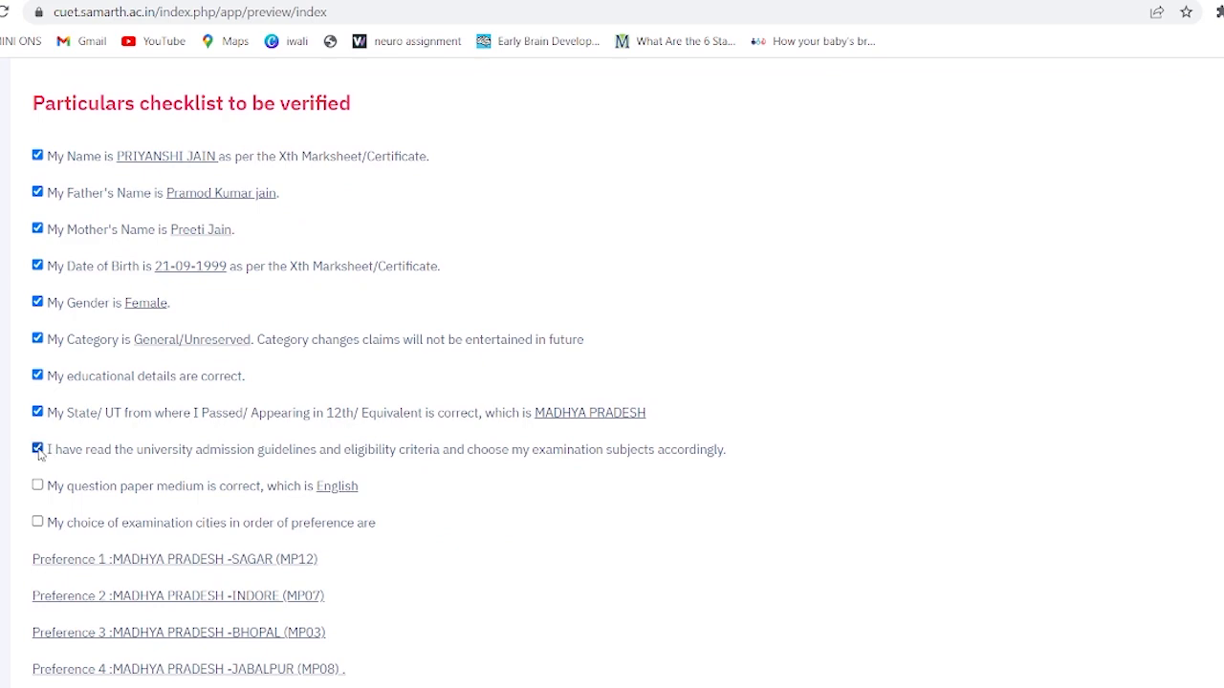
click(37, 522)
Accept the information bulletin declaration, then confirm final submission to proceed to payment
scroll(383, 516, down, 5)
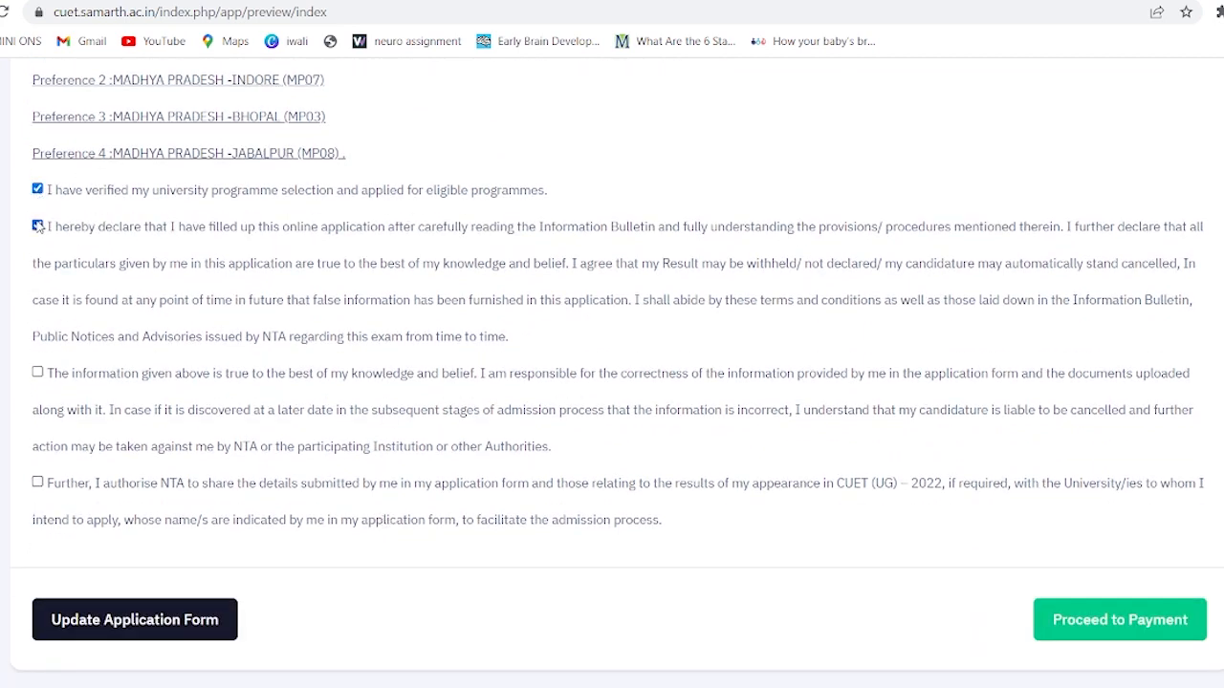
click(37, 225)
click(1077, 633)
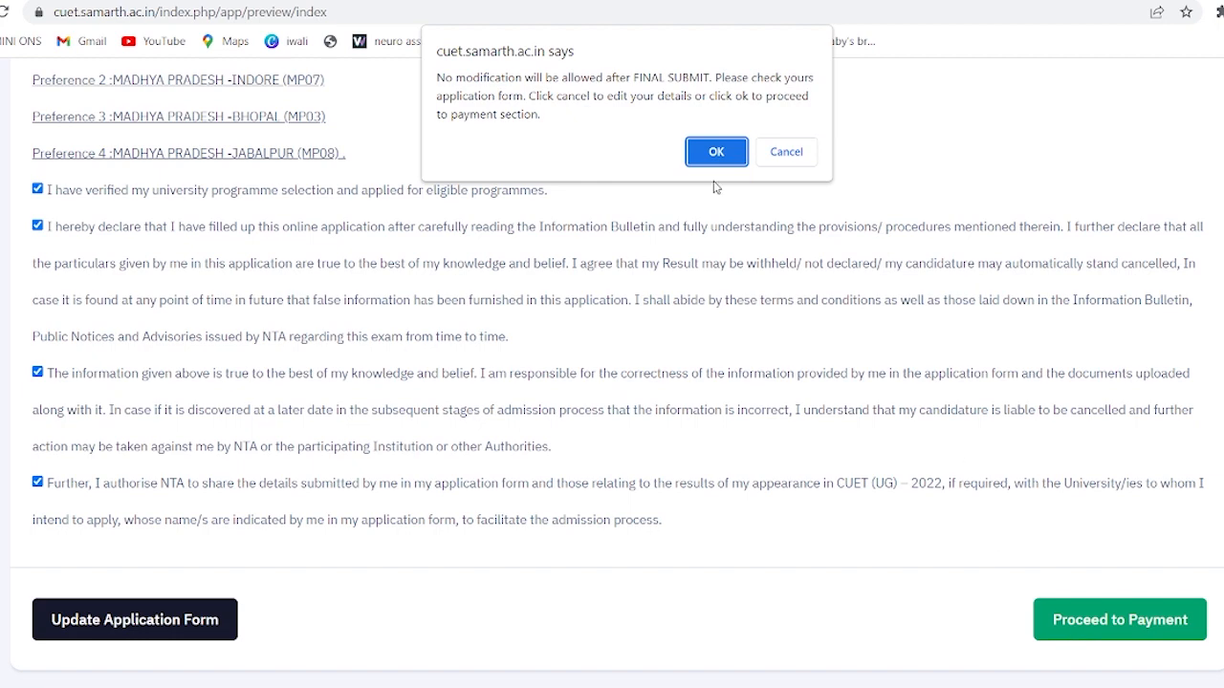
click(719, 151)
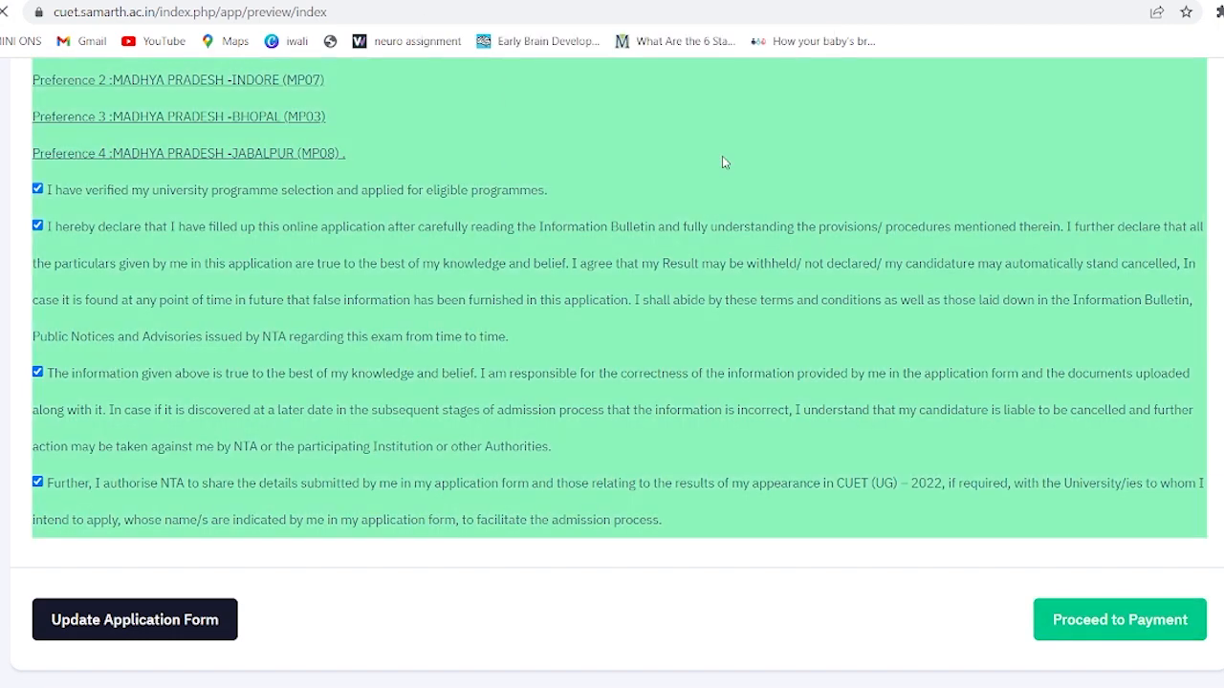
scroll(799, 401, down, 2)
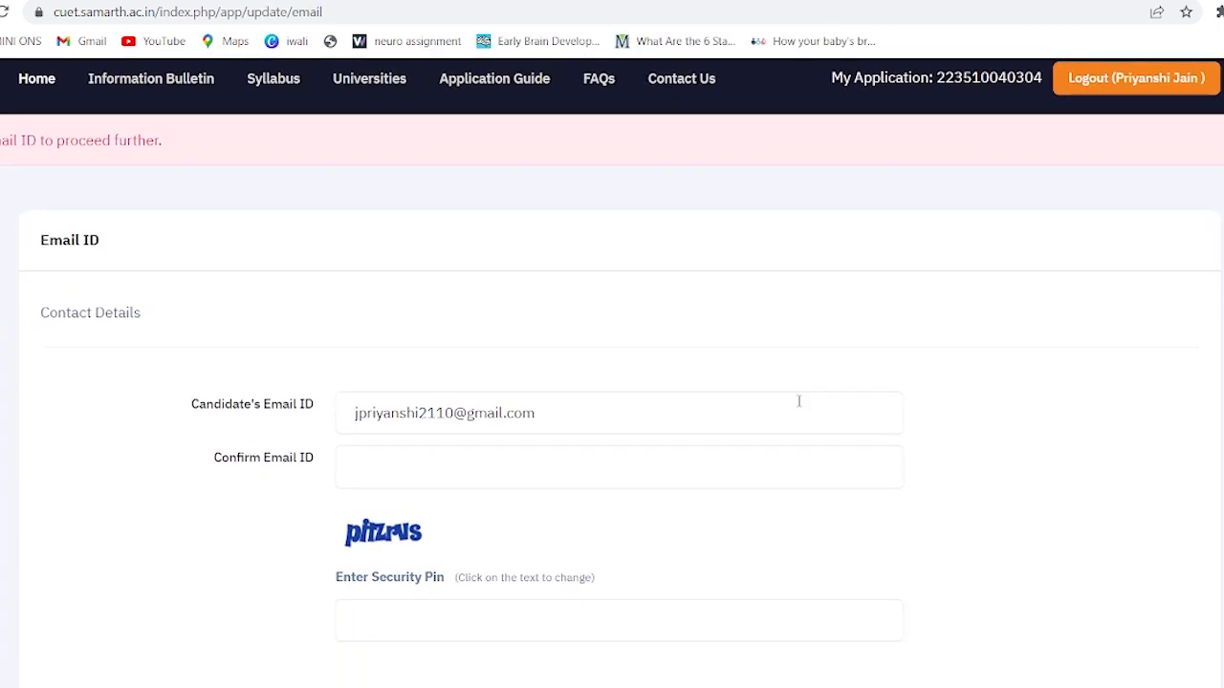
Confirm the saved email address and enter the security pin captcha for verification, then open a new tab
click(538, 474)
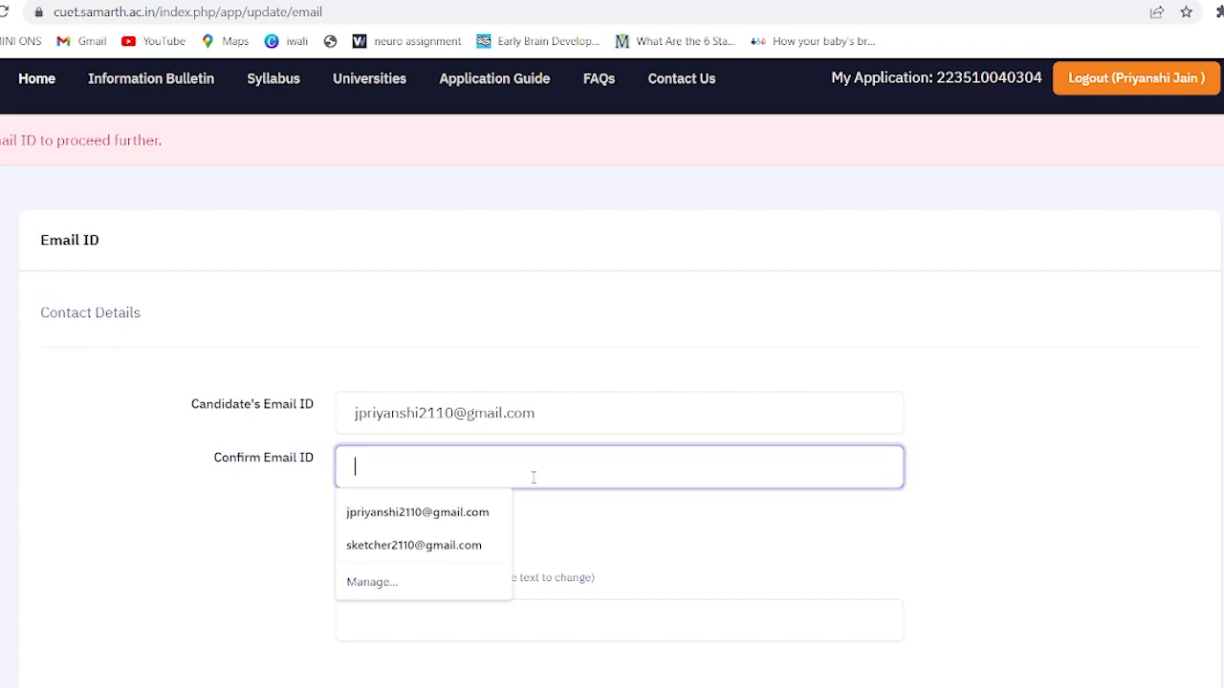
click(478, 511)
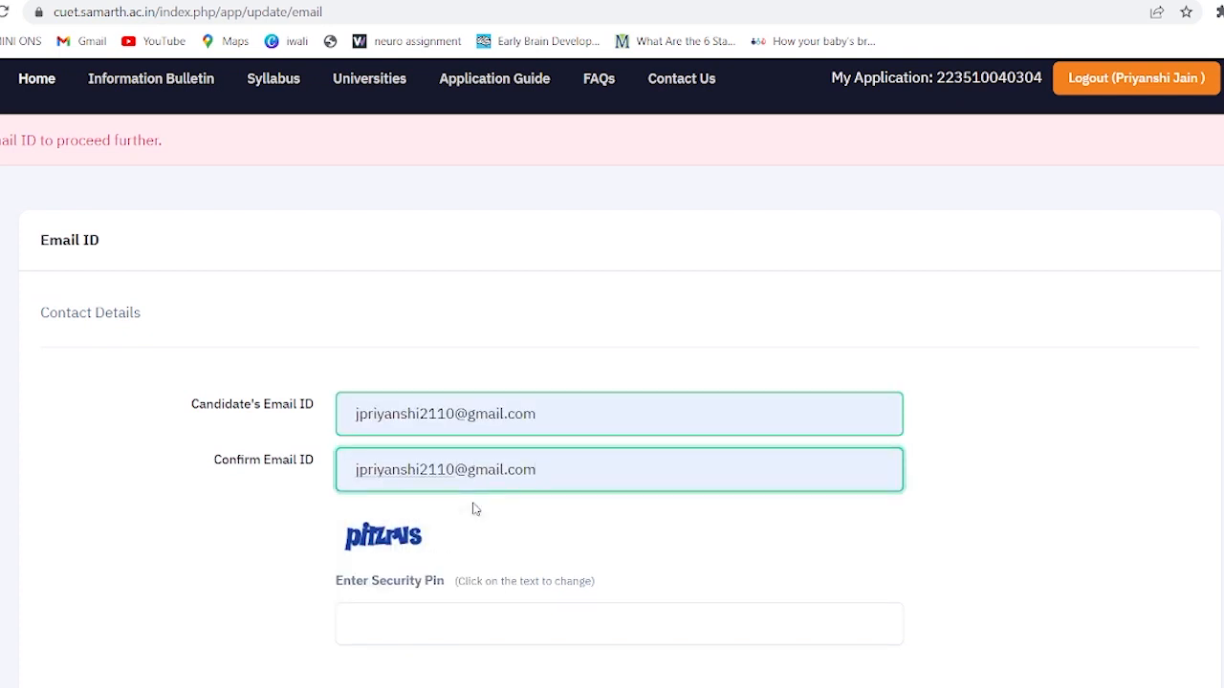
scroll(473, 509, down, 1)
click(457, 535)
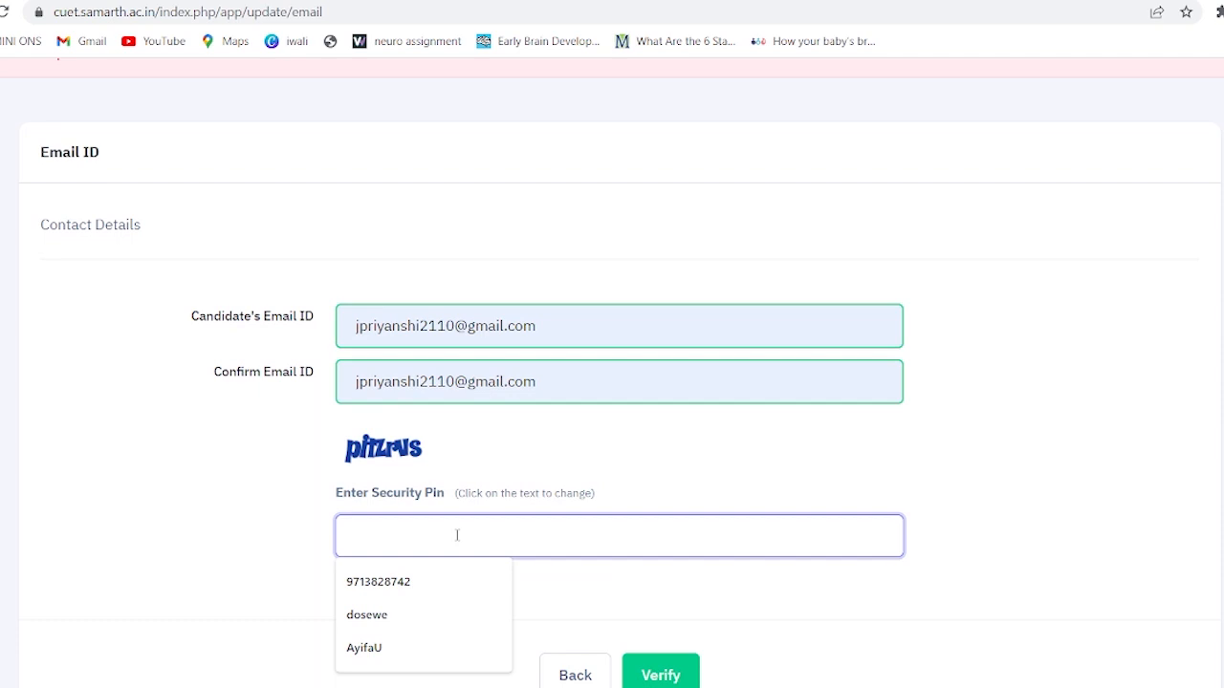
text(pi)
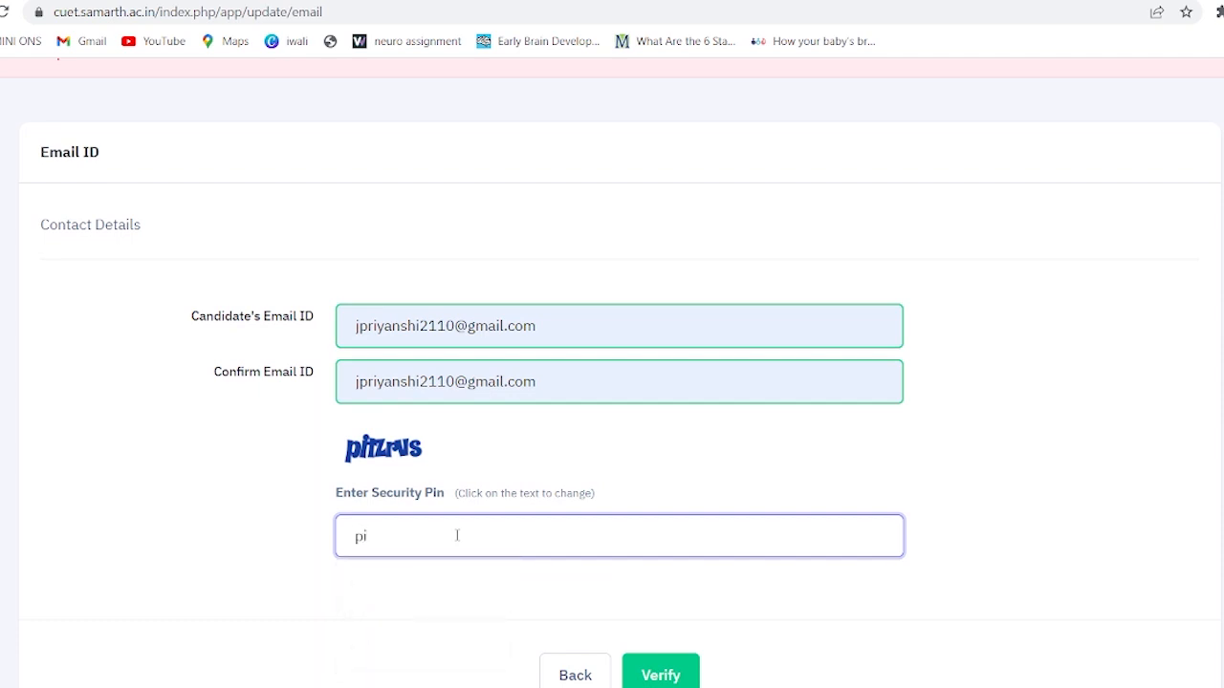
text(tzrvs)
click(684, 676)
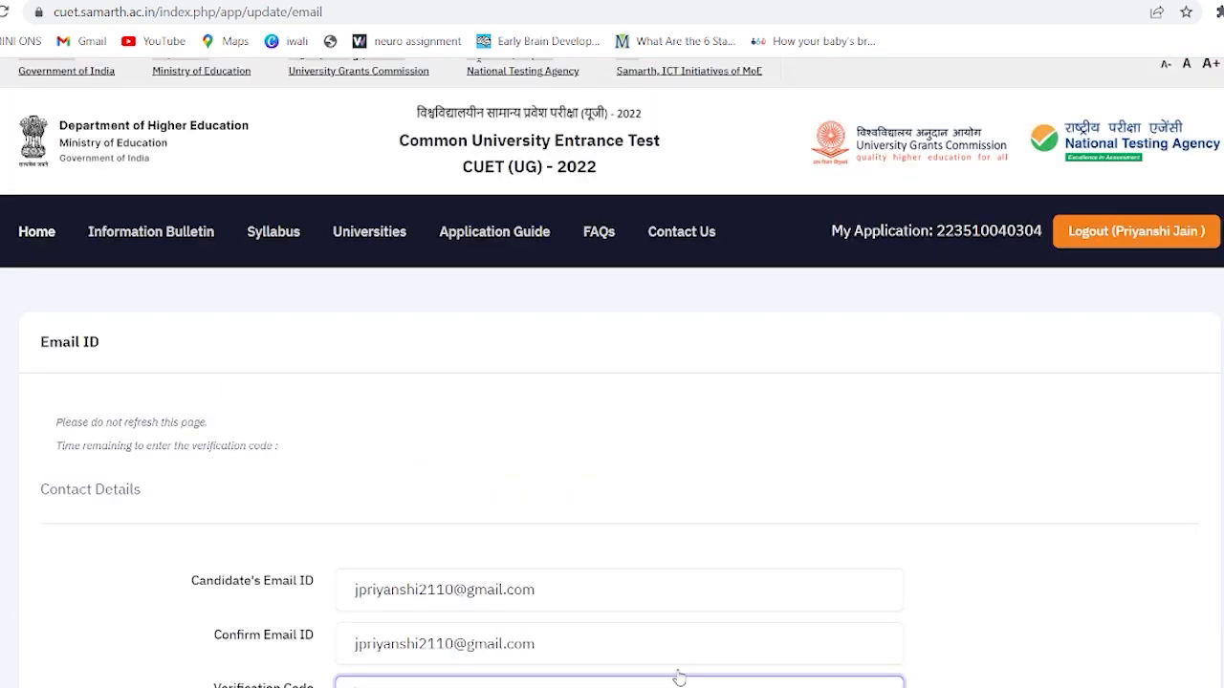
scroll(679, 677, down, 2)
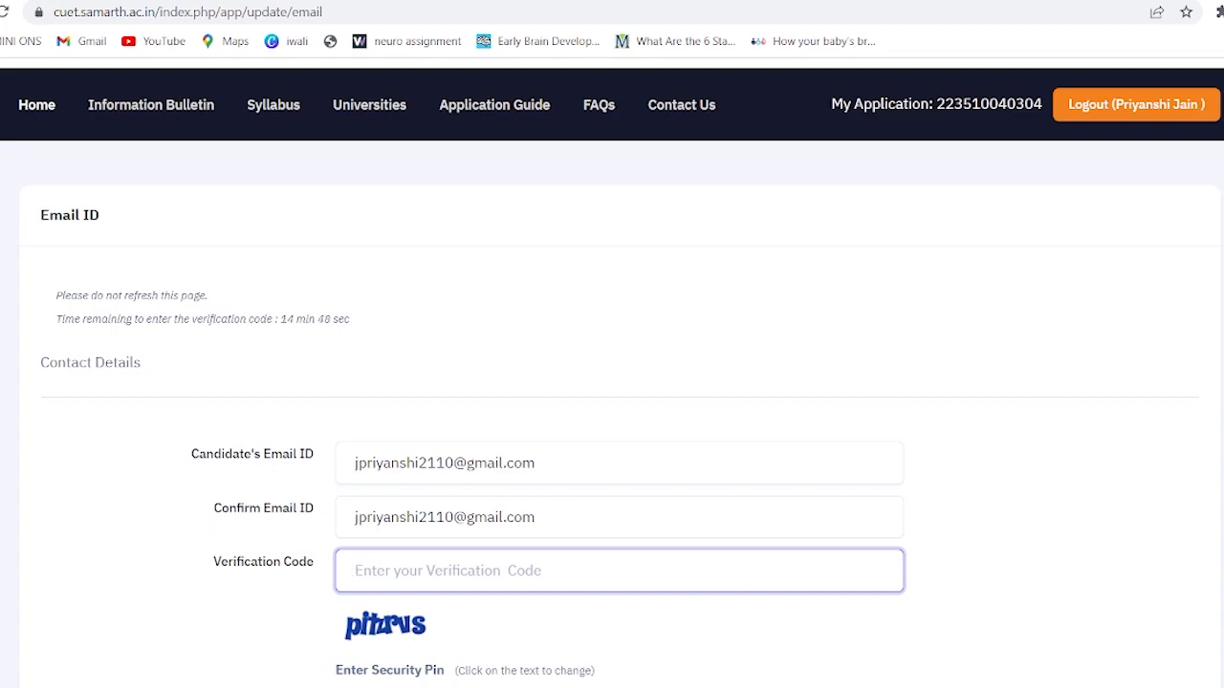
key(ctrl+t)
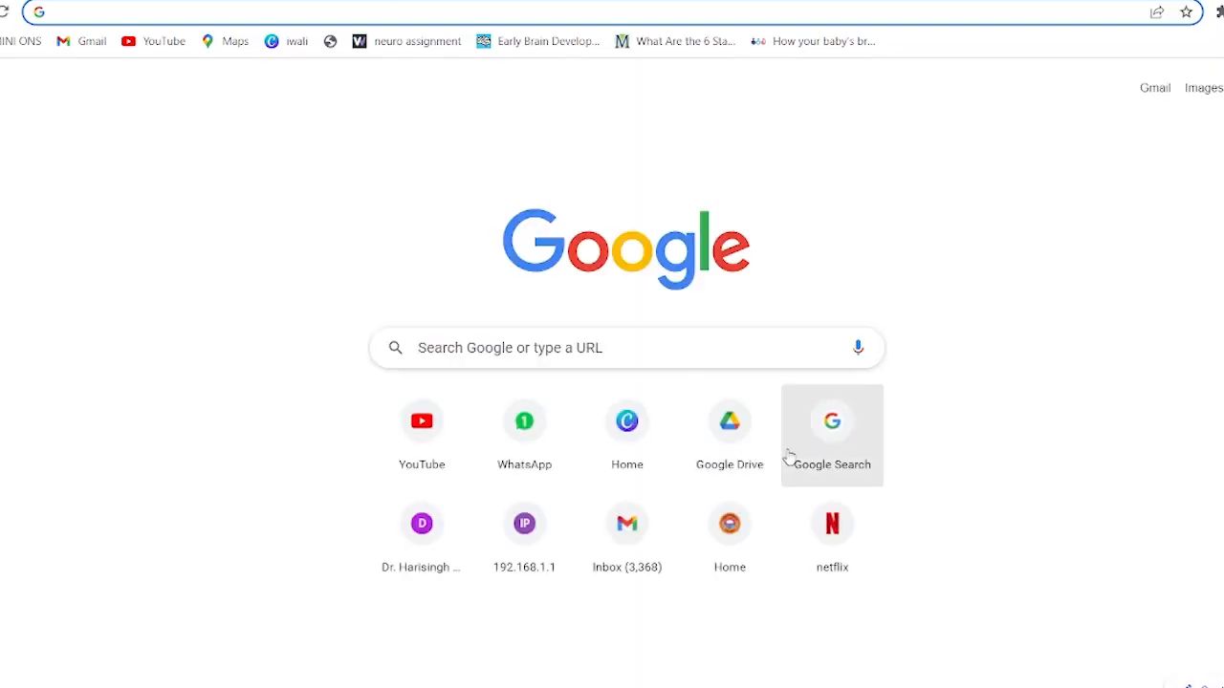
Open Gmail and read the code in the NTA CUET (UG) 2022 E-Mail Verification message
click(1217, 109)
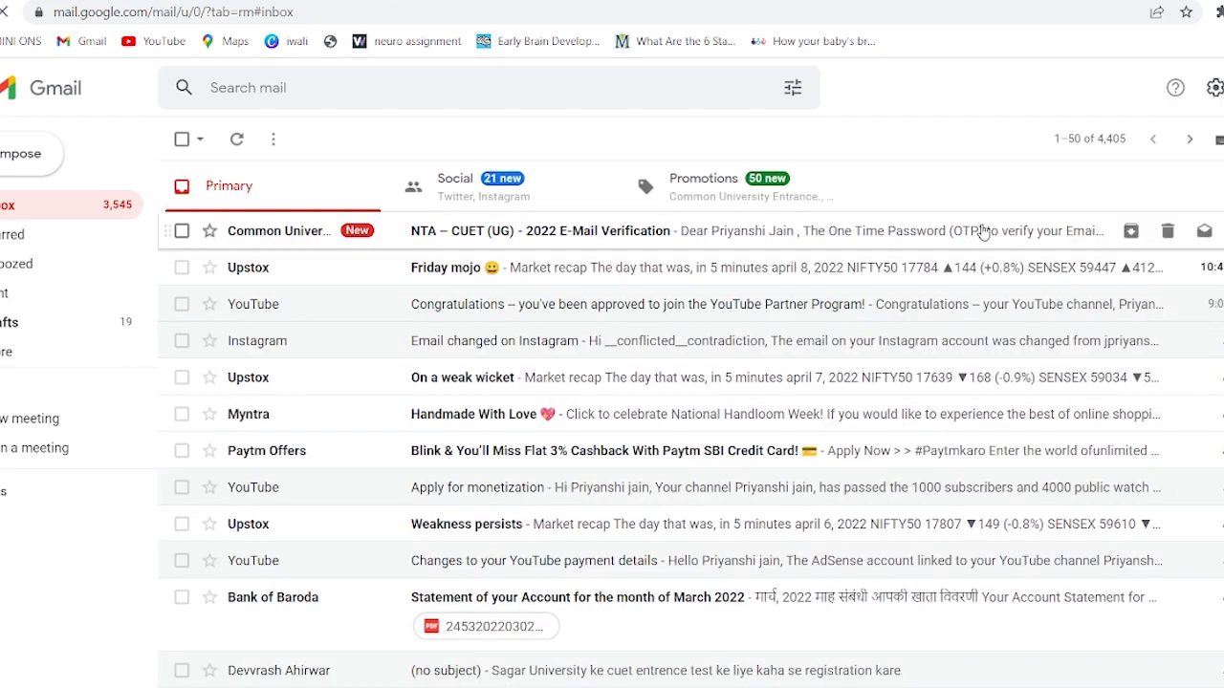
click(983, 233)
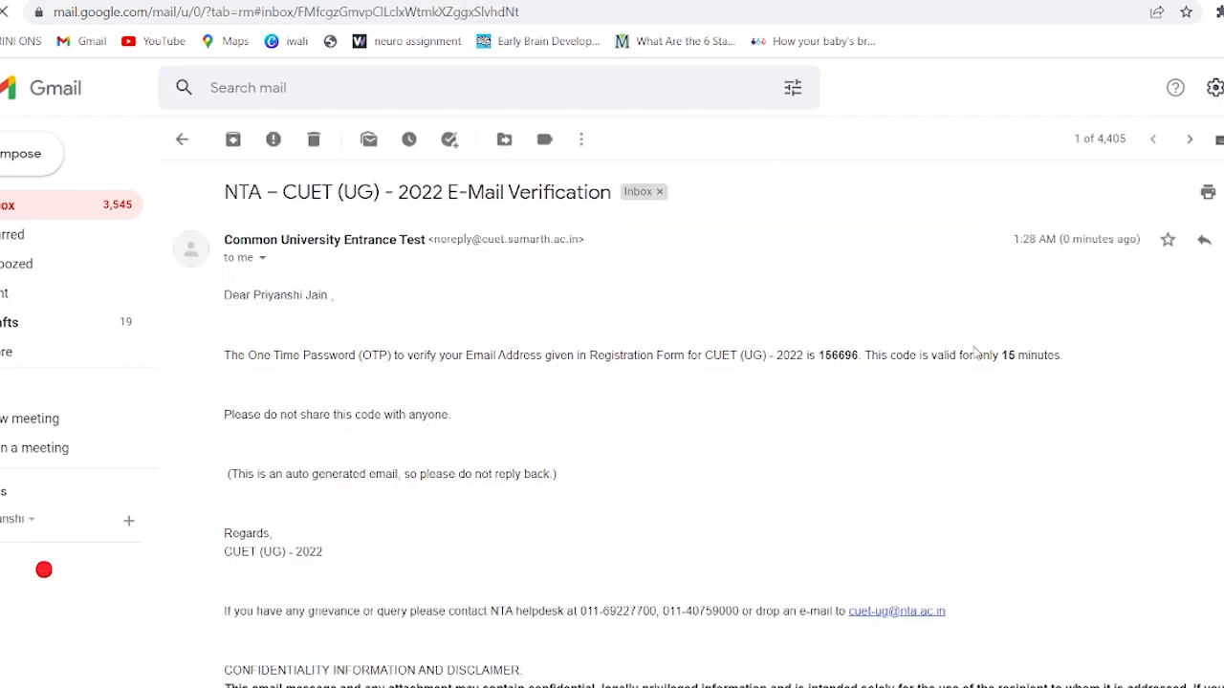
drag(812, 354, 855, 355)
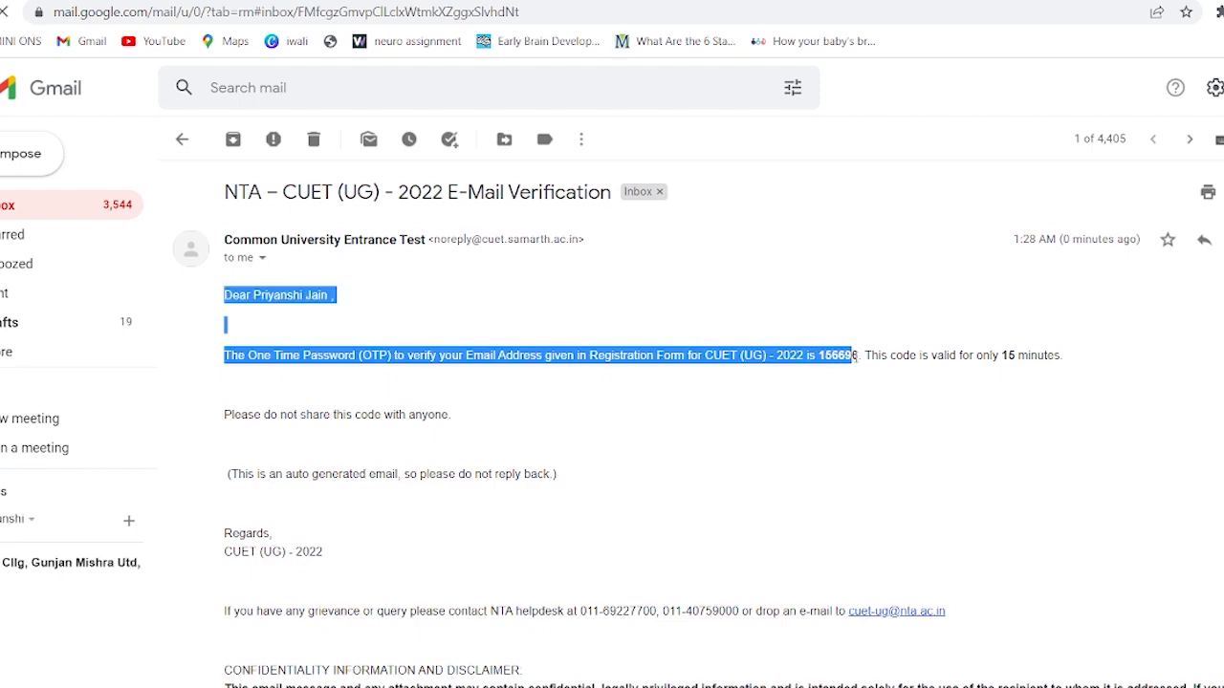
click(863, 405)
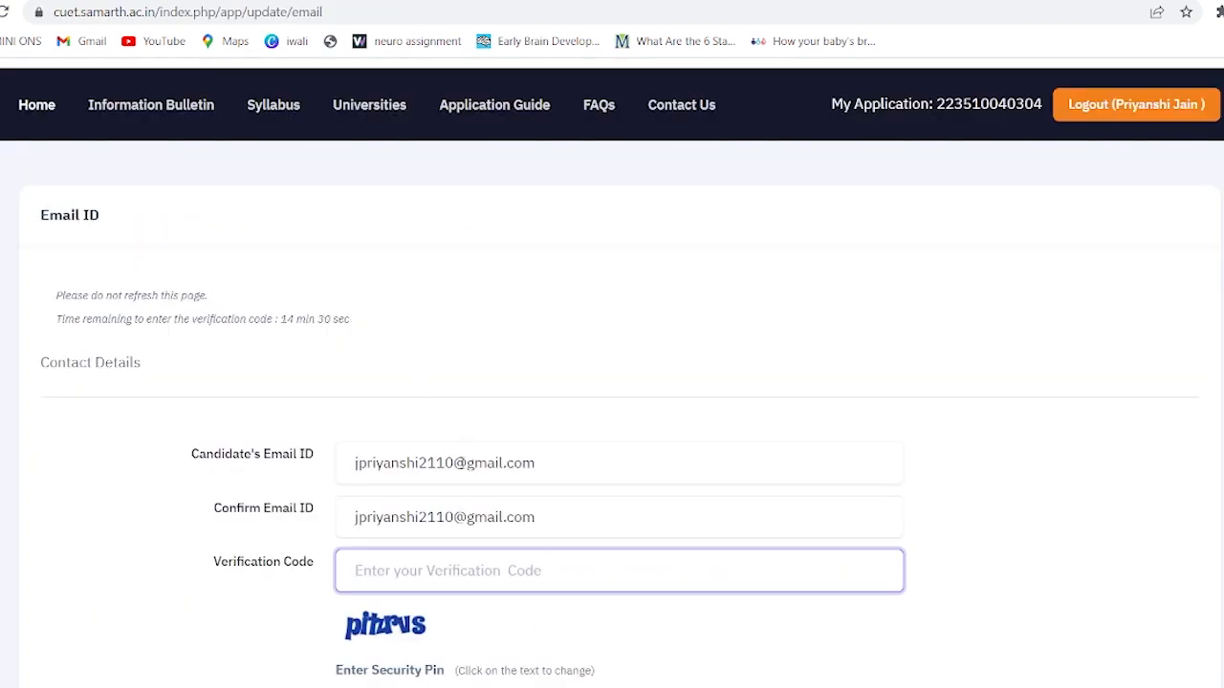
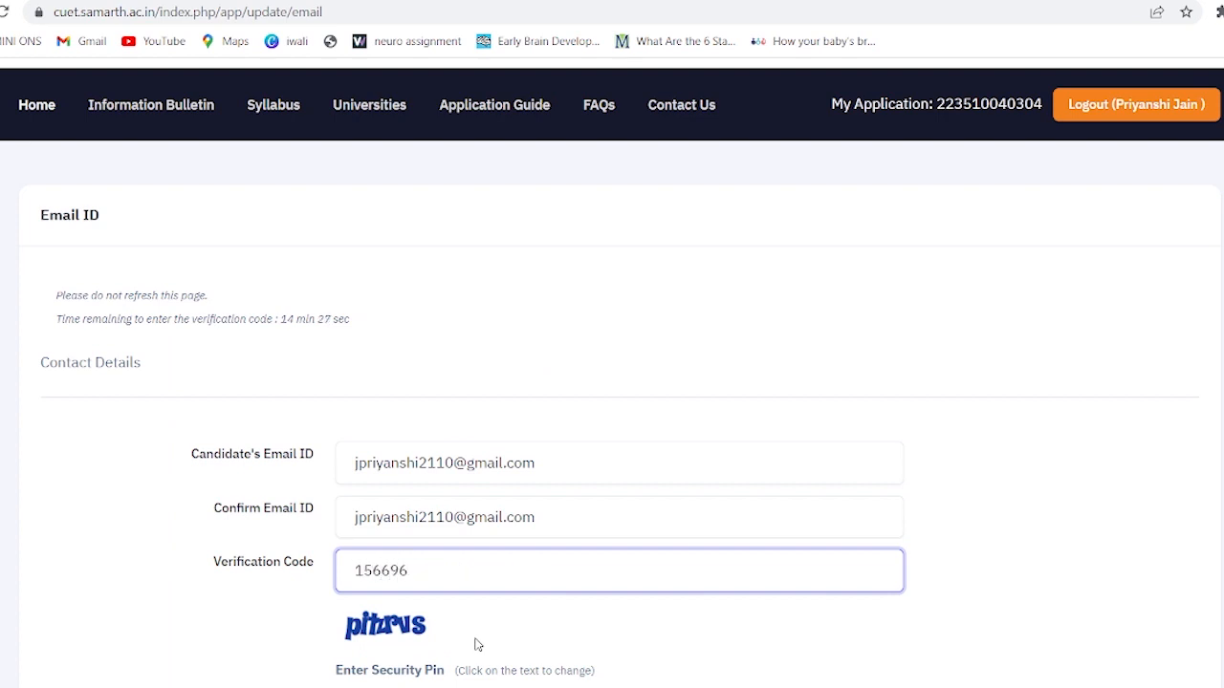
Enter the emailed verification code and the security pin captcha, then verify the email
scroll(476, 644, down, 1)
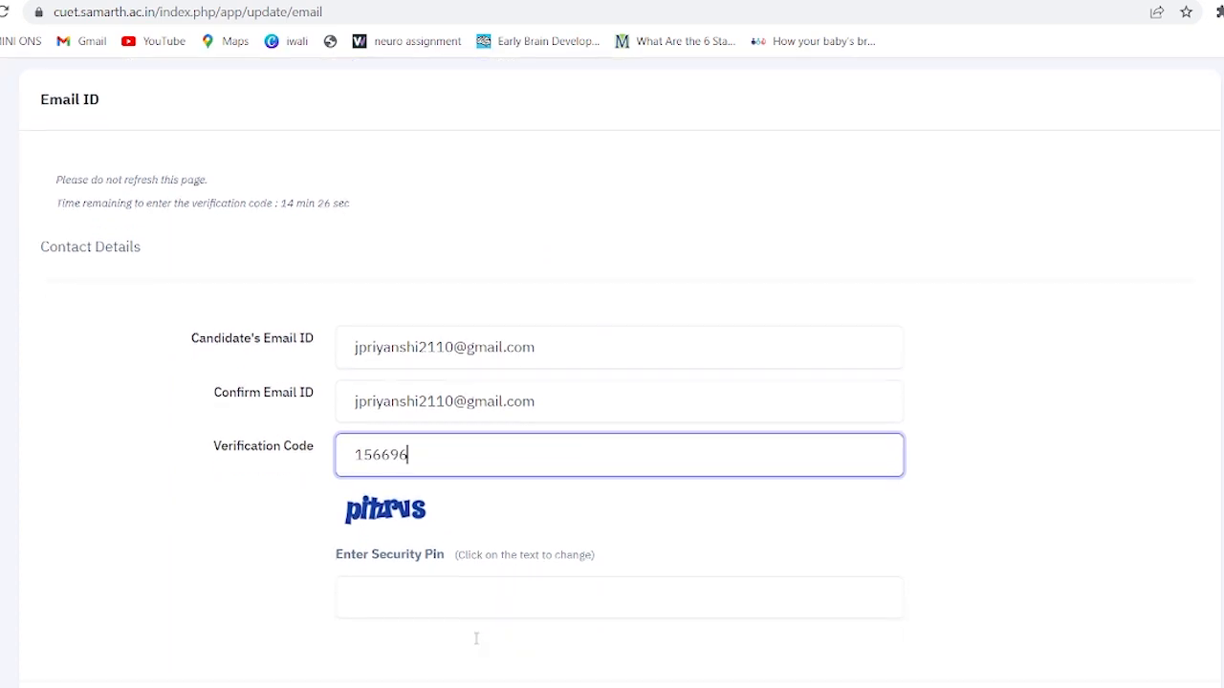
click(454, 589)
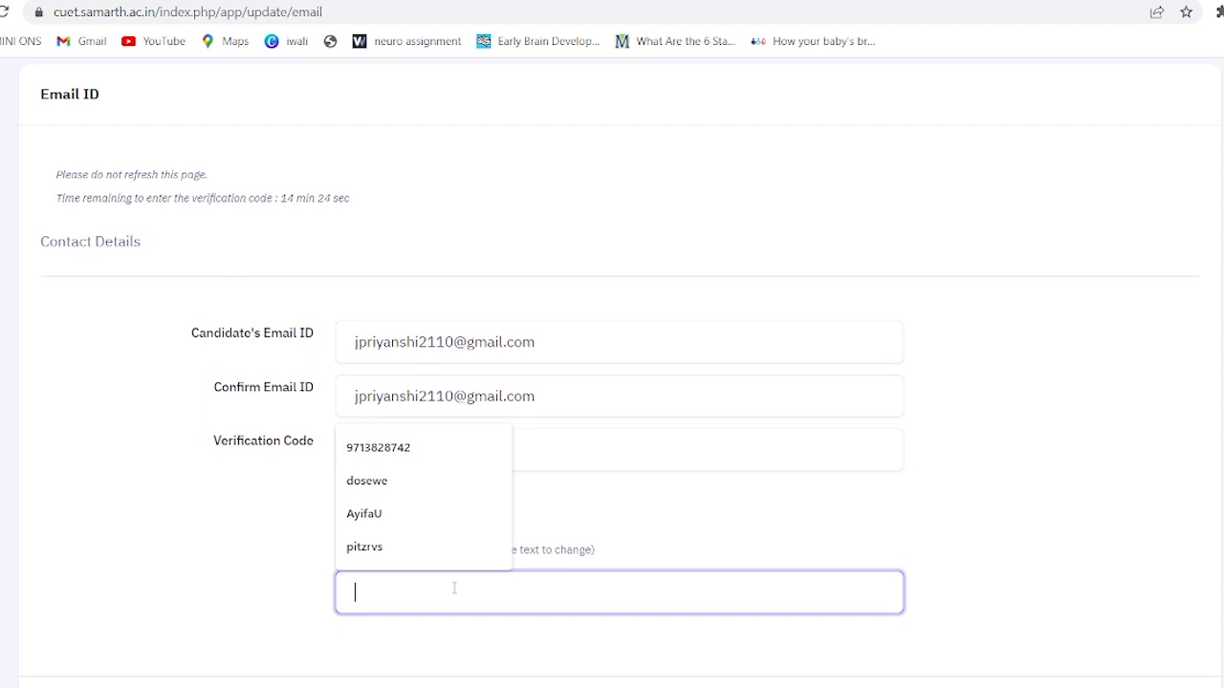
text(pi)
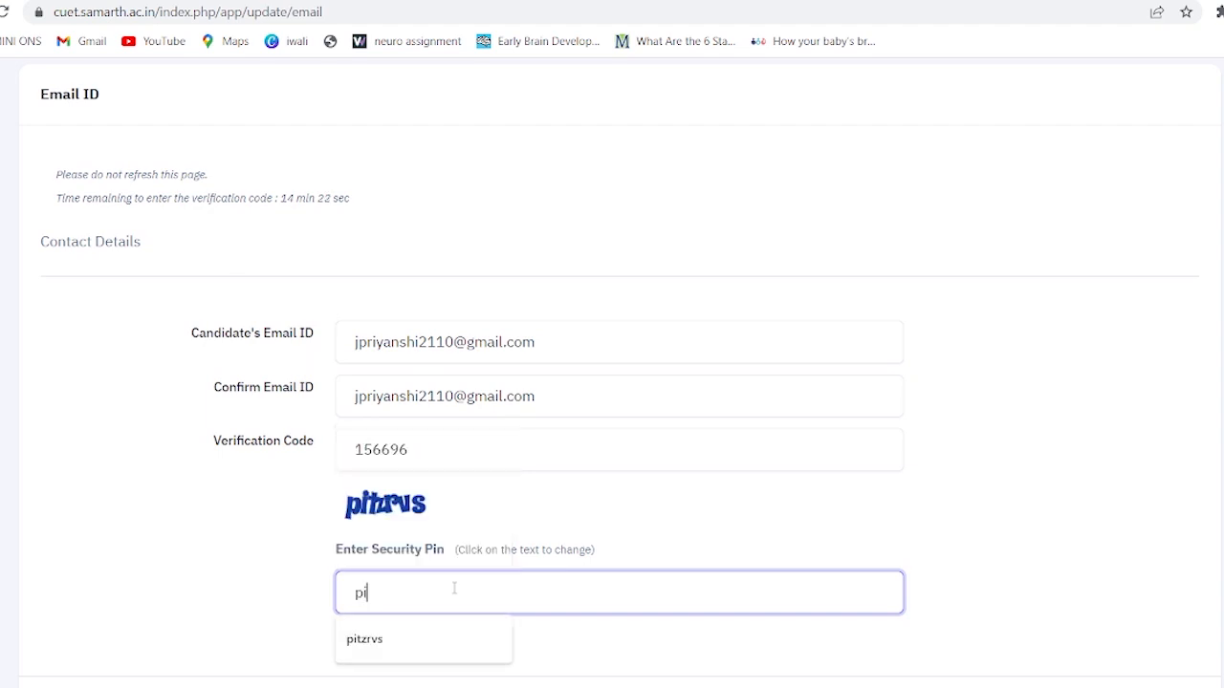
text(tzrvs)
scroll(453, 593, down, 2)
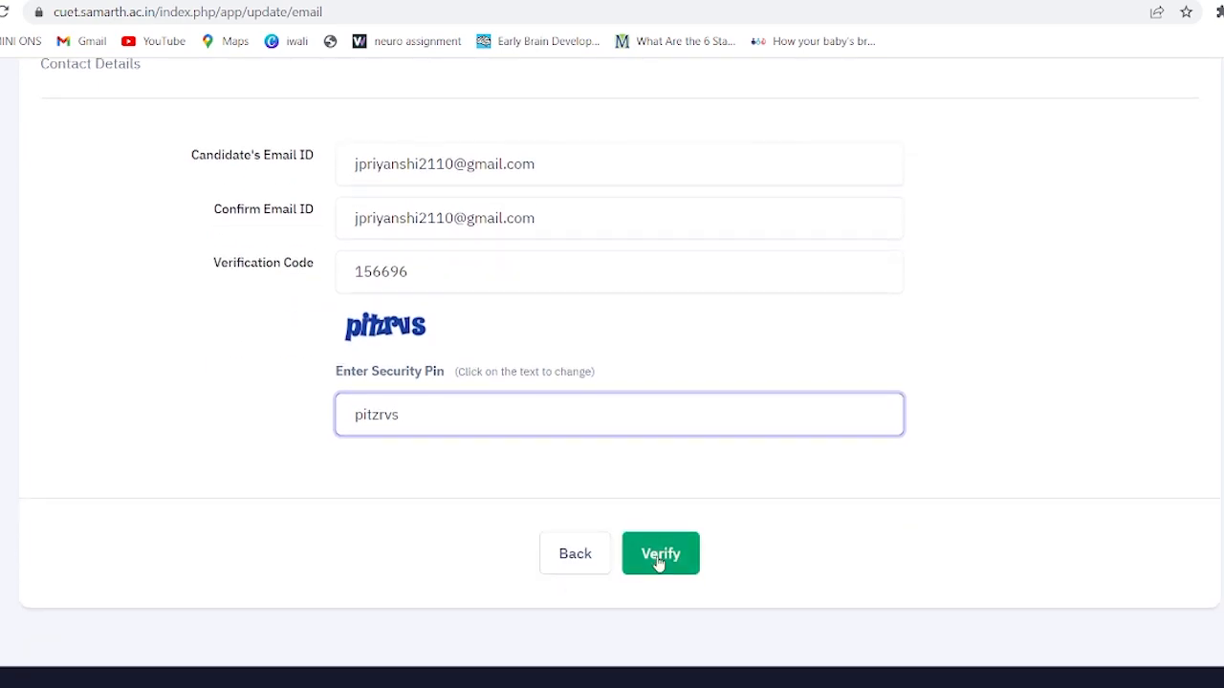
click(658, 562)
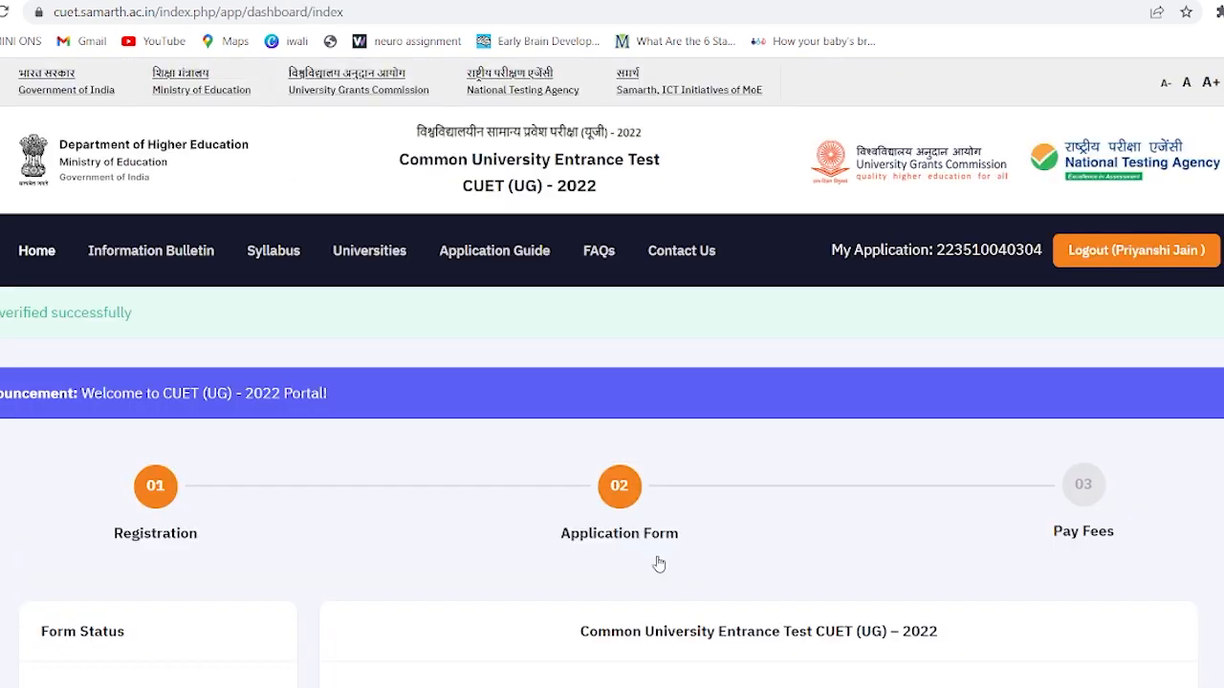
scroll(658, 562, down, 3)
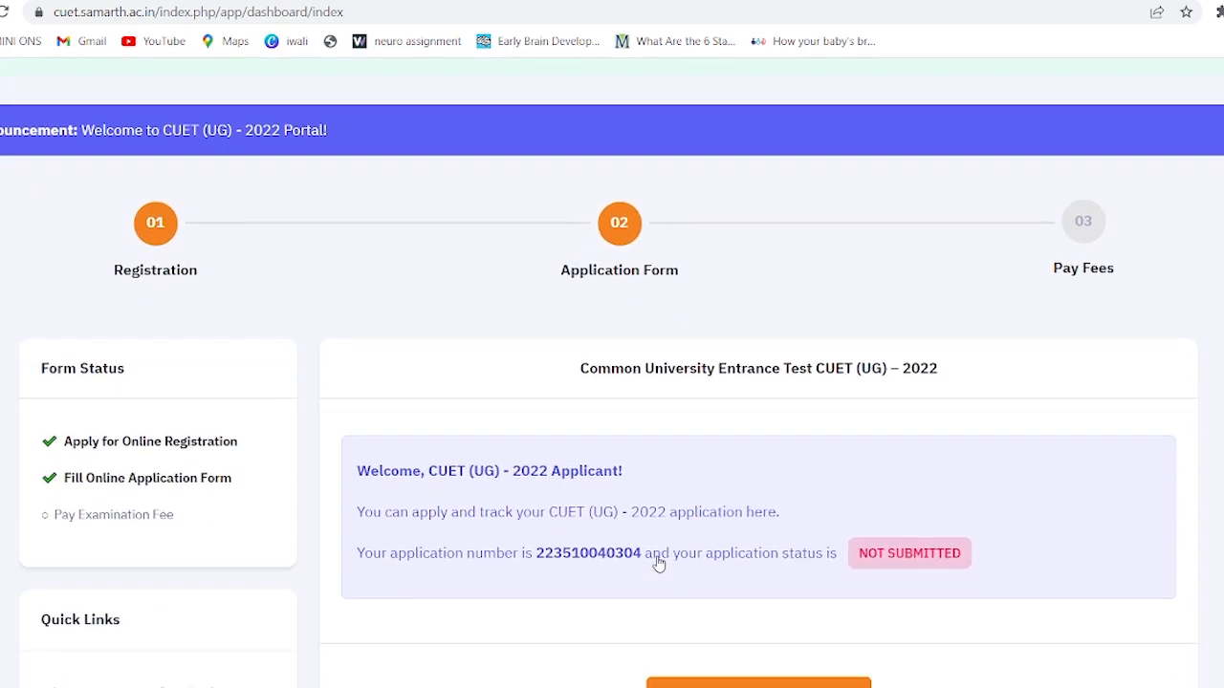
scroll(658, 564, down, 1)
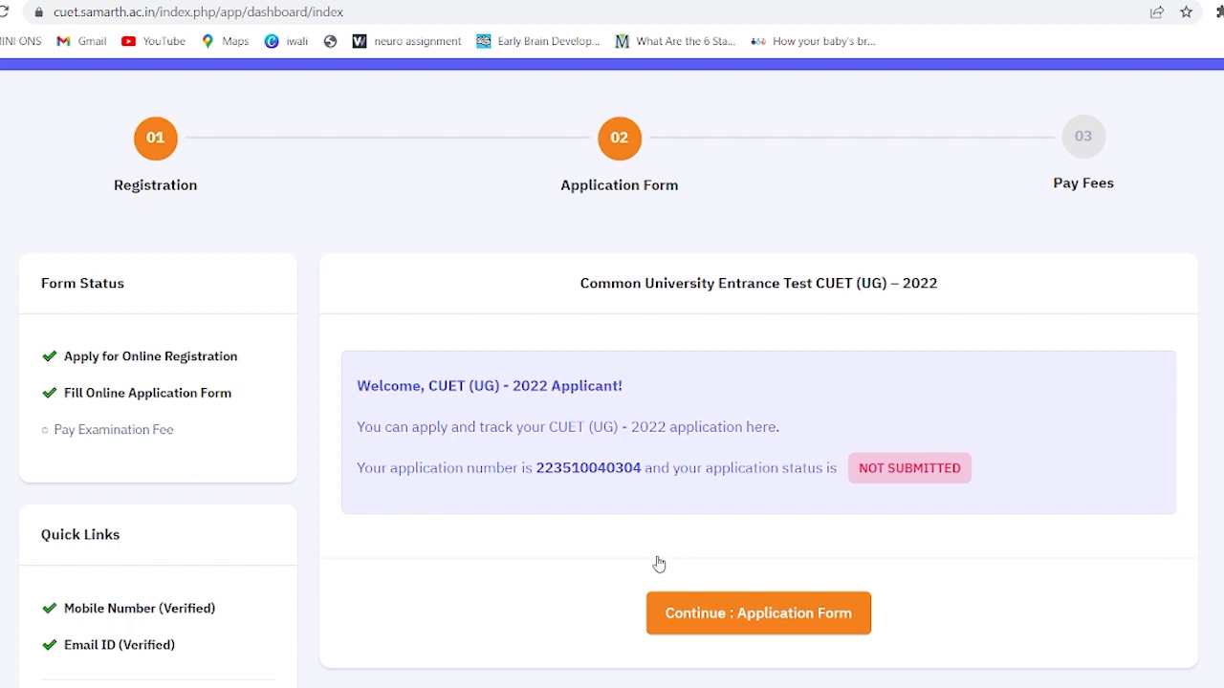
Step through the application form and Educational Details to University / Programme Selection
click(783, 629)
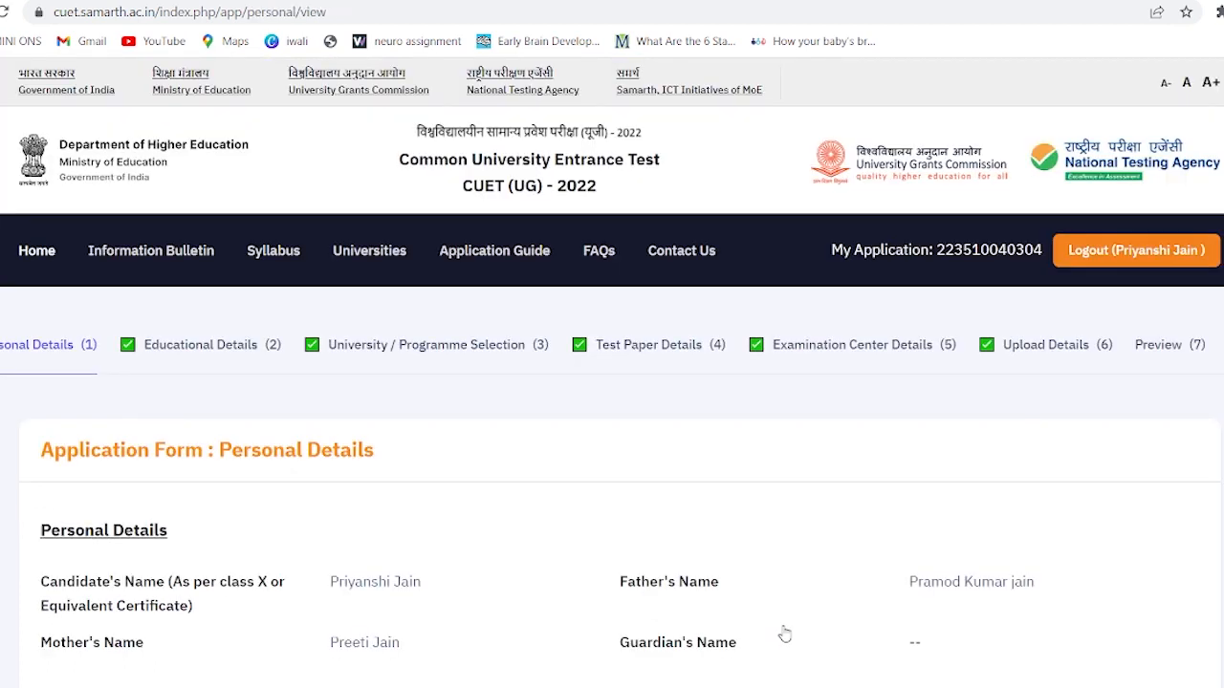
scroll(784, 633, down, 3)
scroll(784, 633, down, 12)
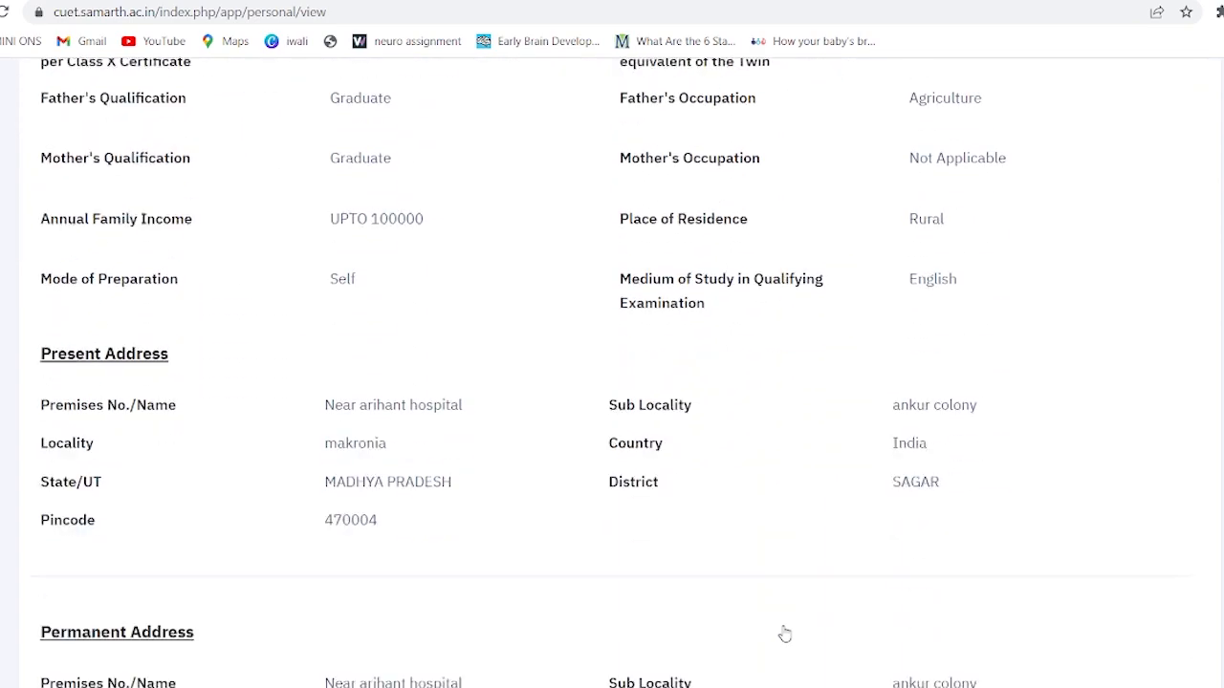
scroll(784, 634, down, 3)
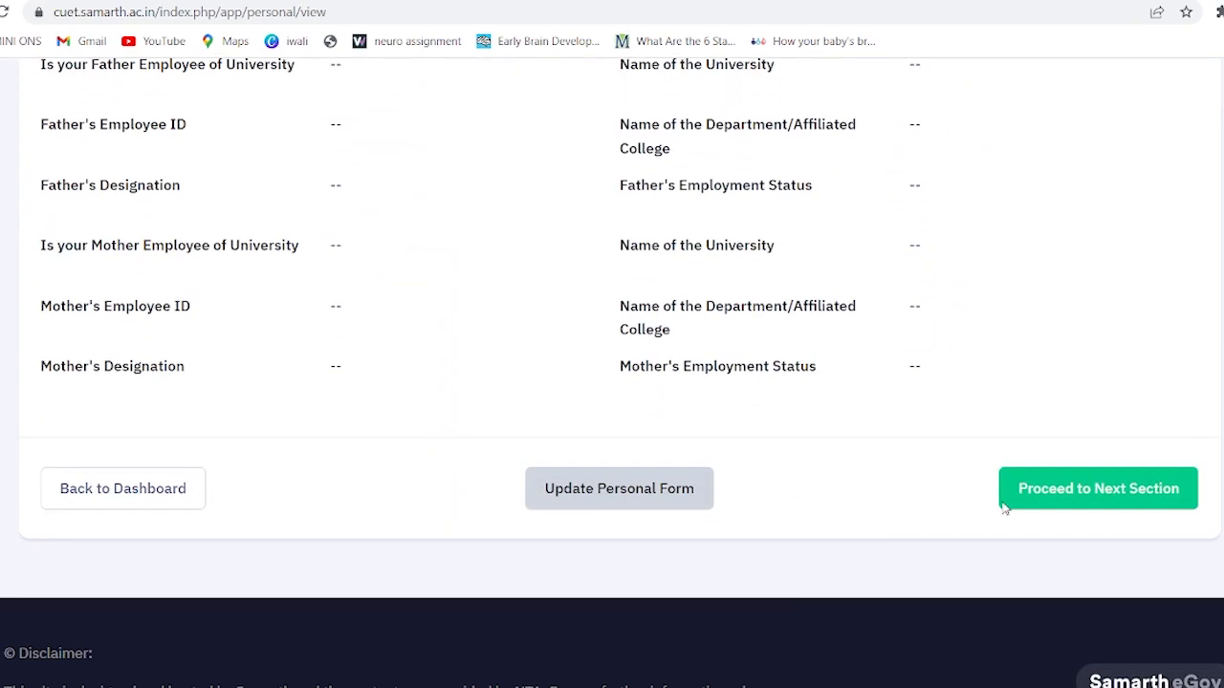
click(1088, 487)
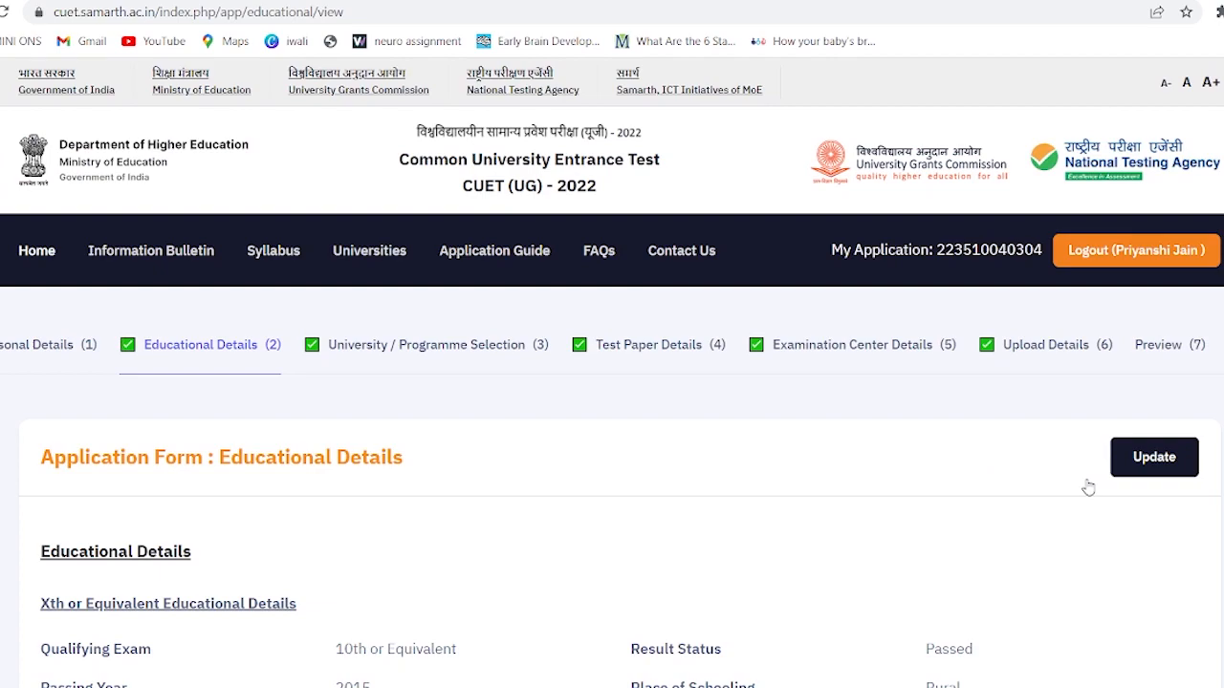
scroll(1089, 488, down, 10)
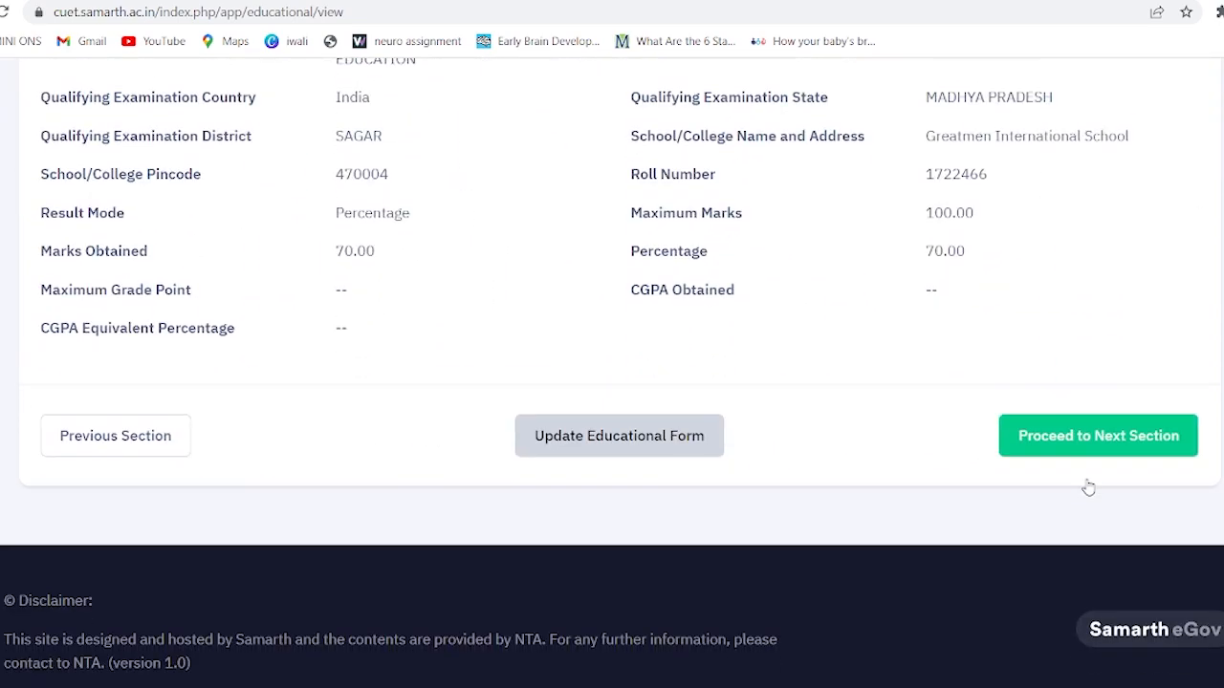
click(1095, 437)
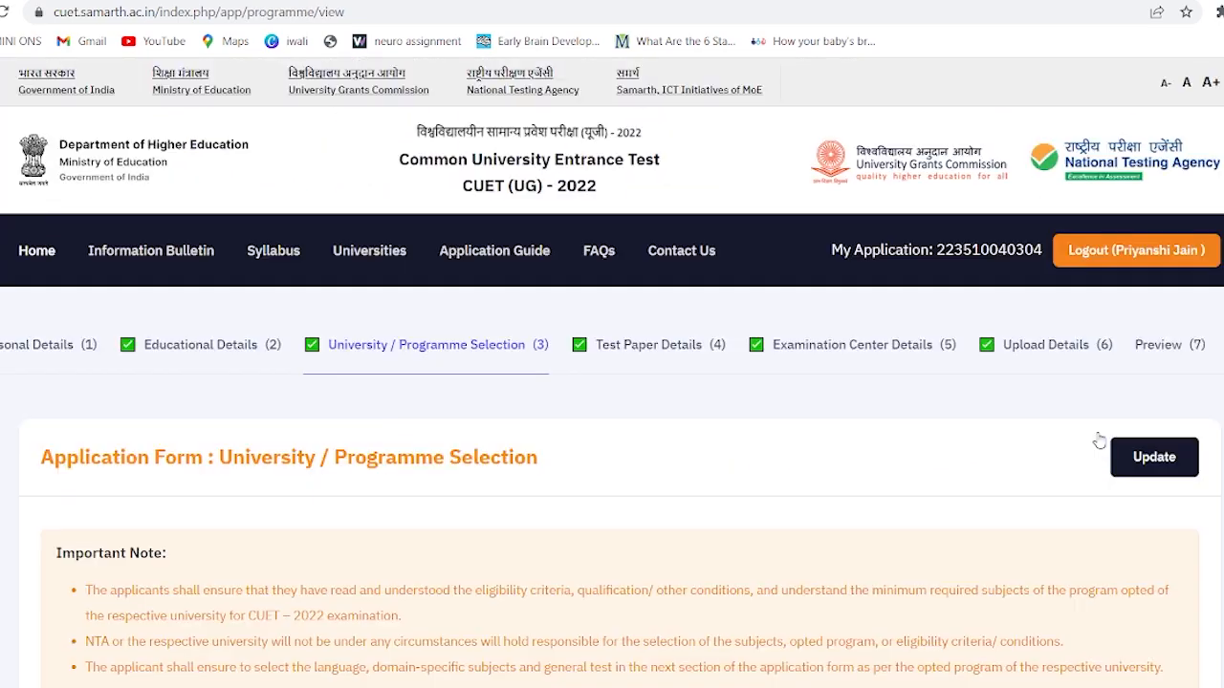
scroll(1098, 440, down, 2)
scroll(1099, 440, down, 2)
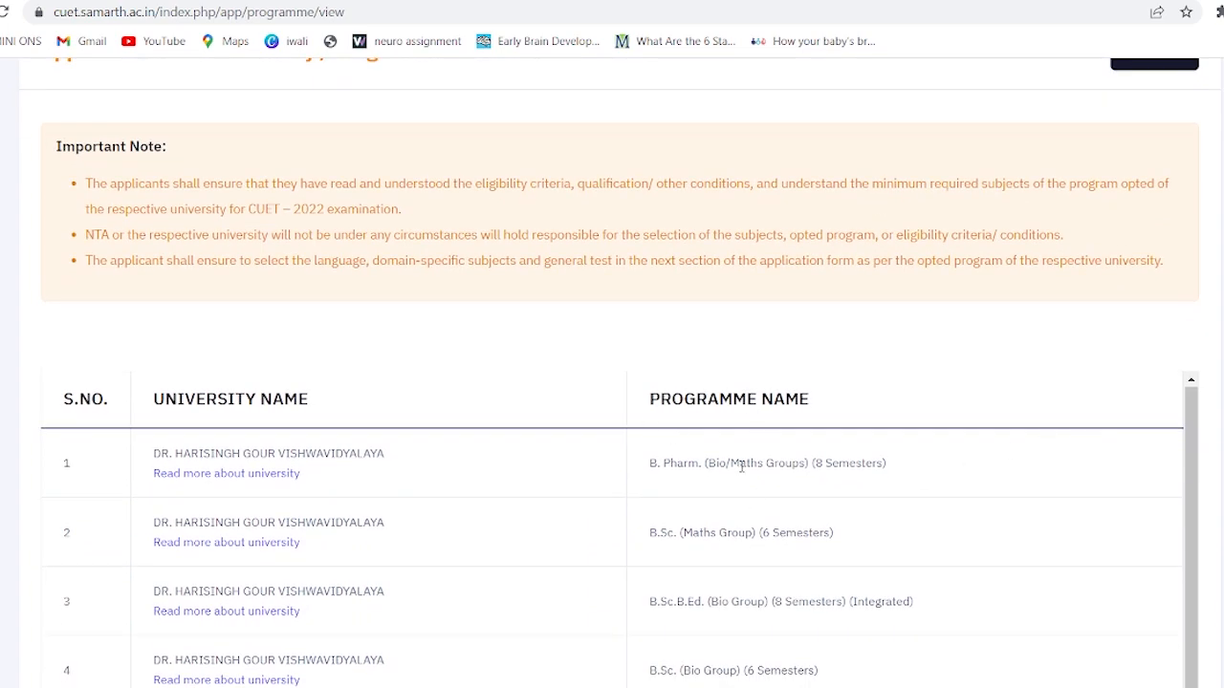
scroll(715, 526, down, 4)
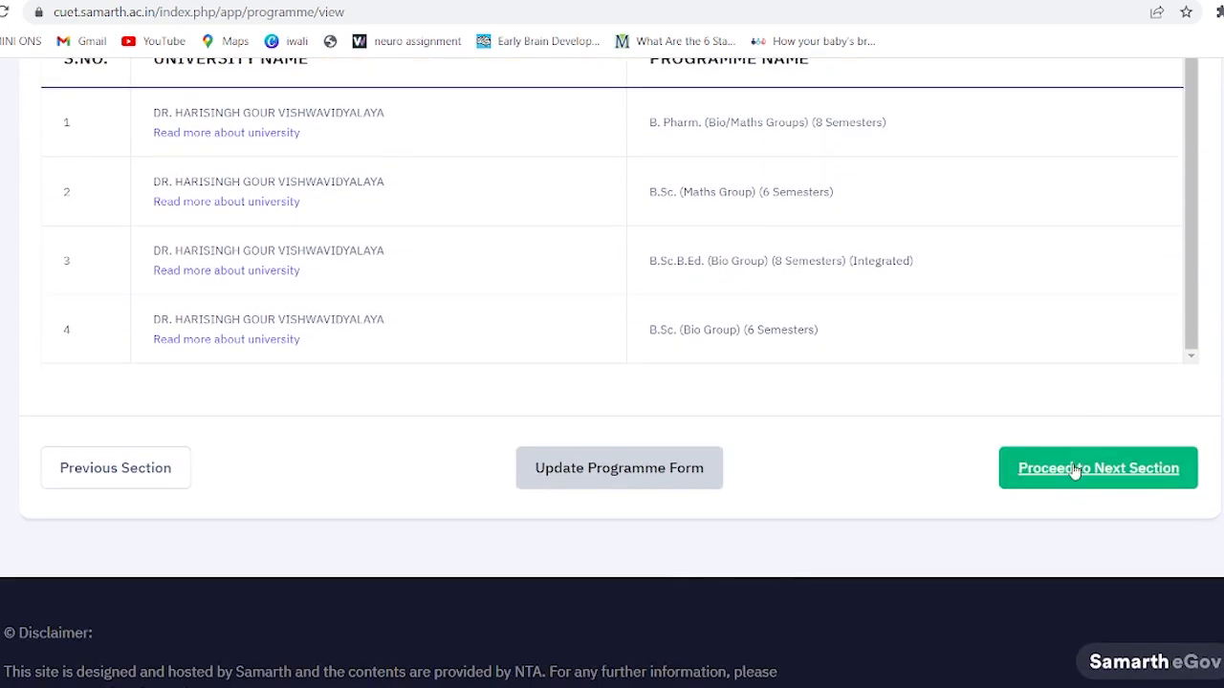
Advance through Test Paper Details, Examination Center Selection and Upload Documents to the preview
click(1075, 470)
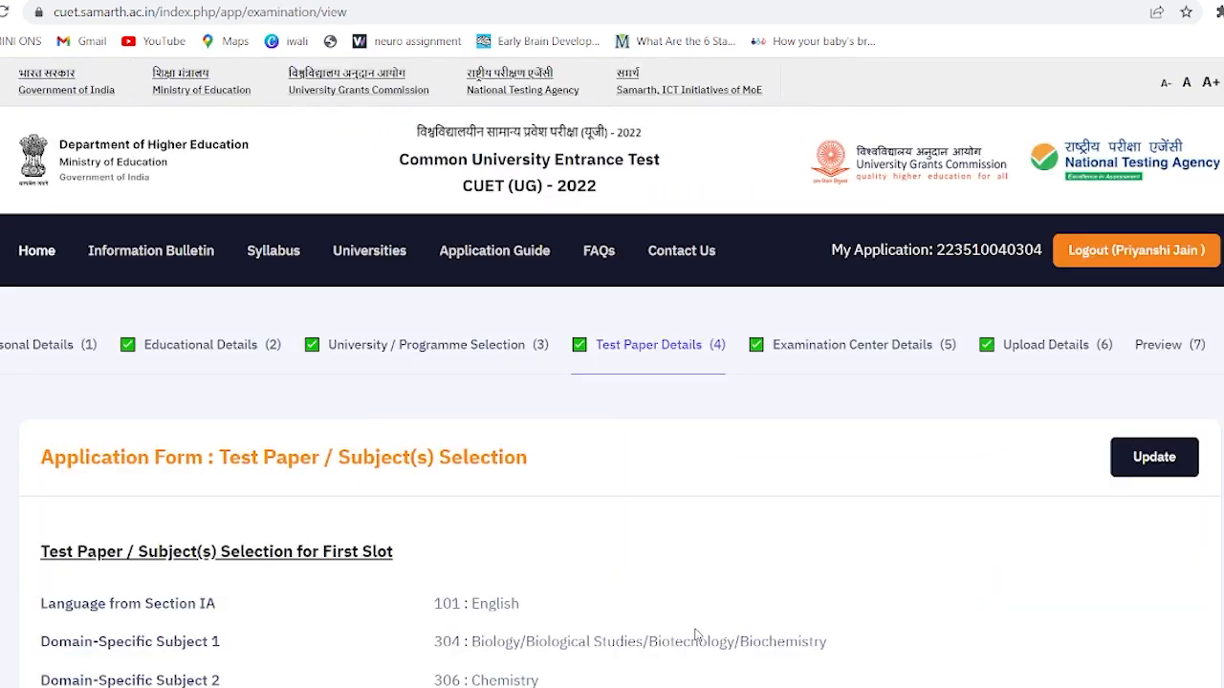
scroll(695, 636, down, 10)
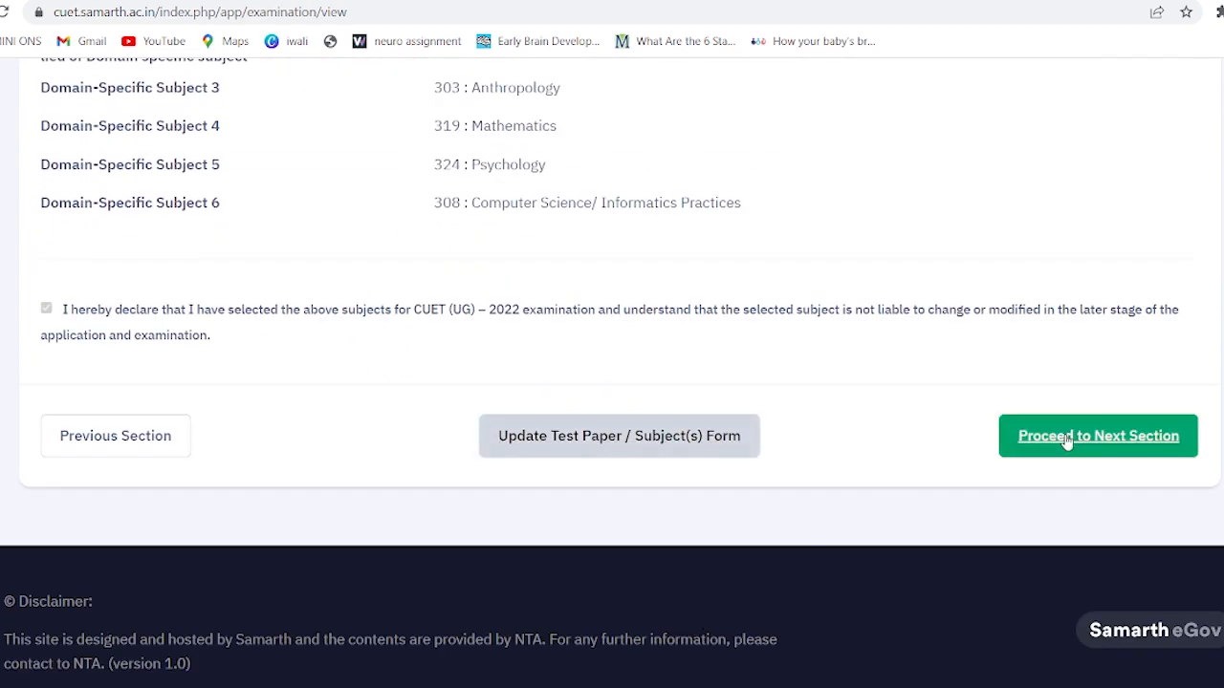
click(1067, 440)
scroll(660, 643, down, 4)
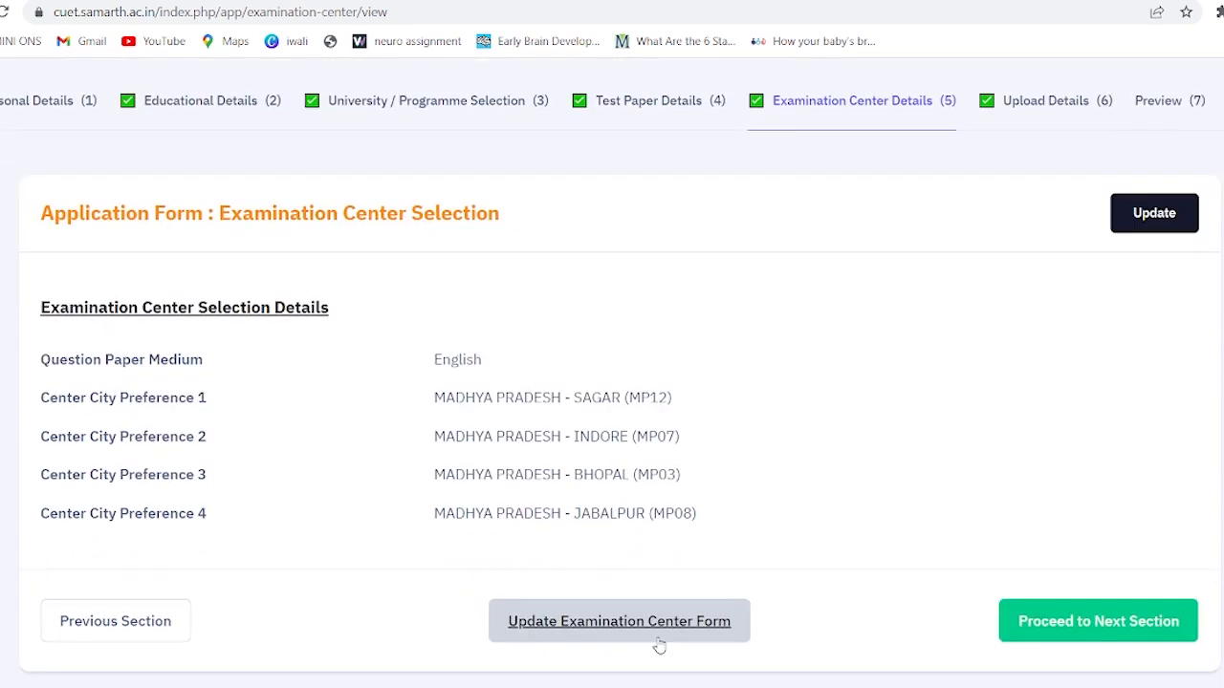
scroll(659, 647, down, 2)
click(1049, 438)
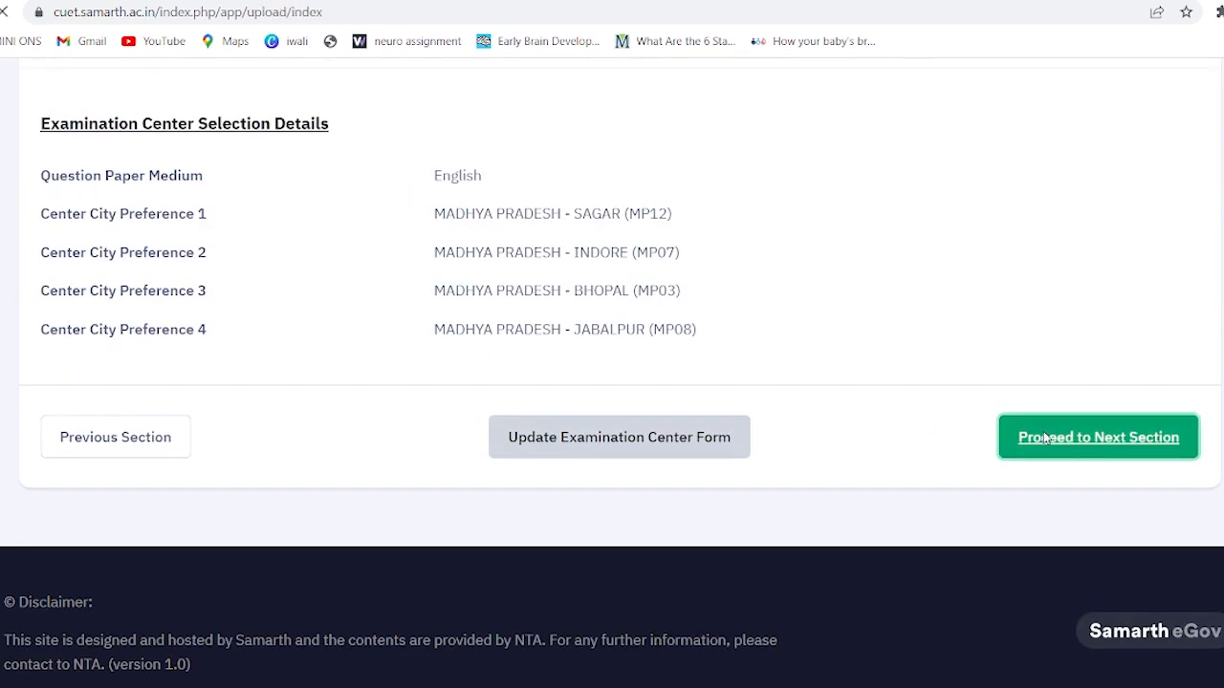
scroll(1045, 439, down, 3)
scroll(1045, 439, down, 5)
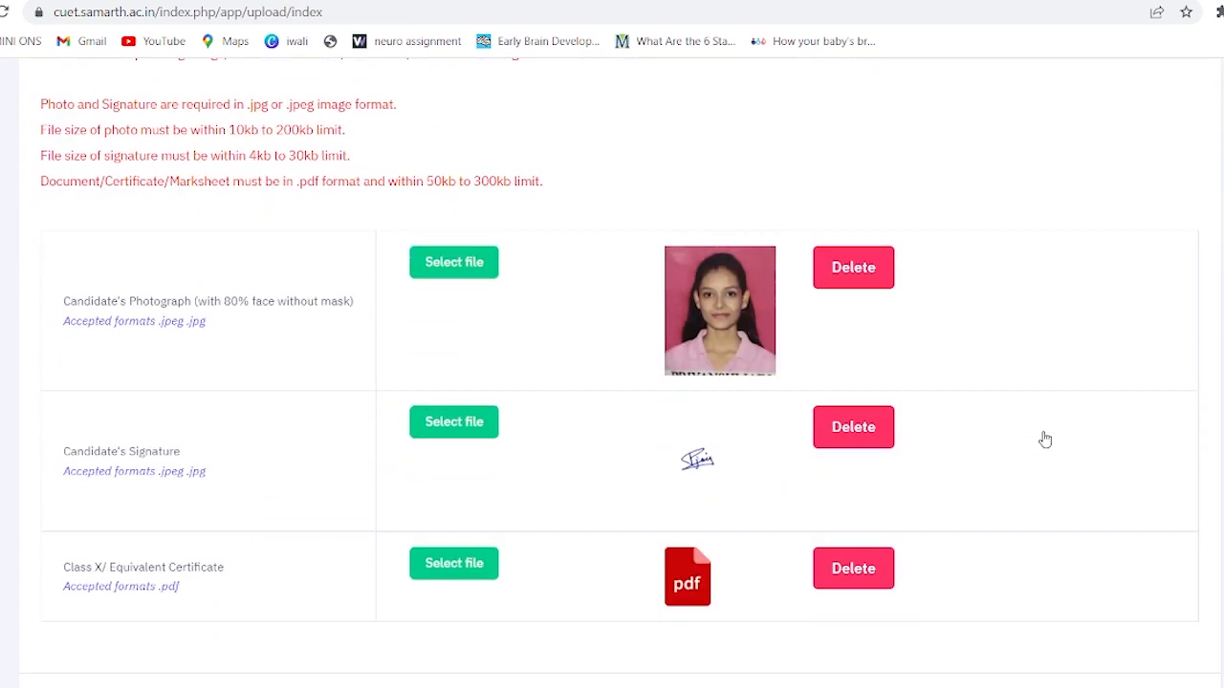
click(1094, 568)
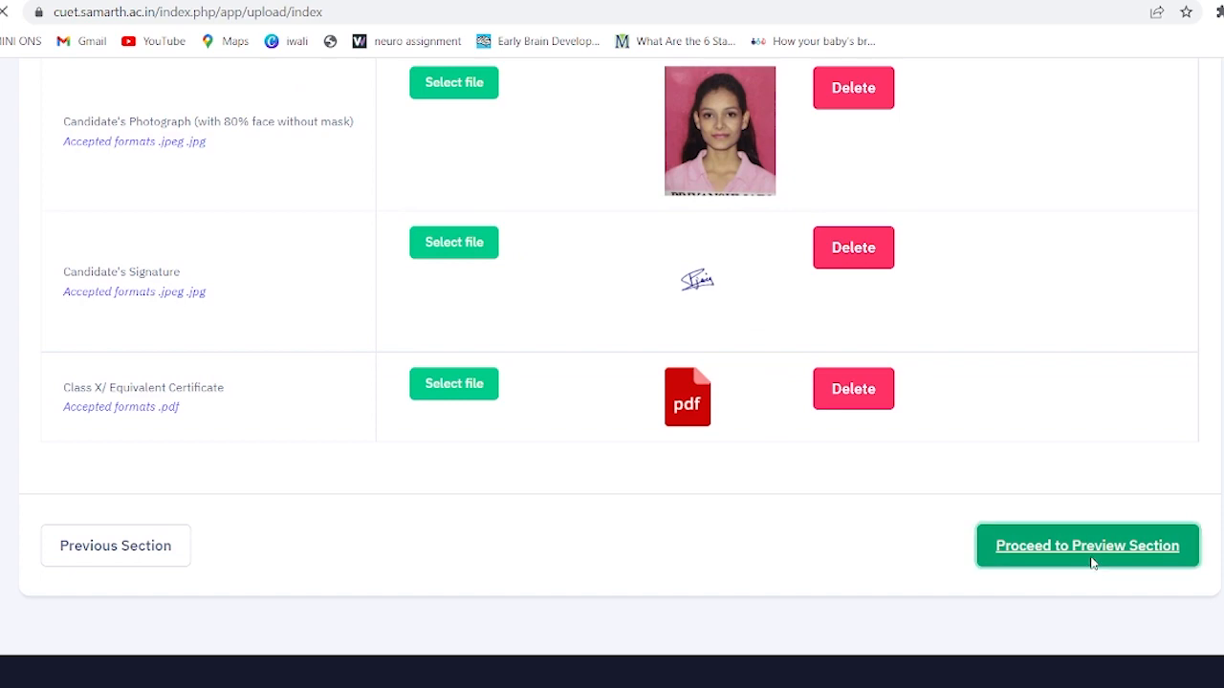
scroll(1093, 565, down, 3)
Scroll through the Review Page and attempt Proceed to Payment before finishing the checklist
scroll(1093, 565, down, 8)
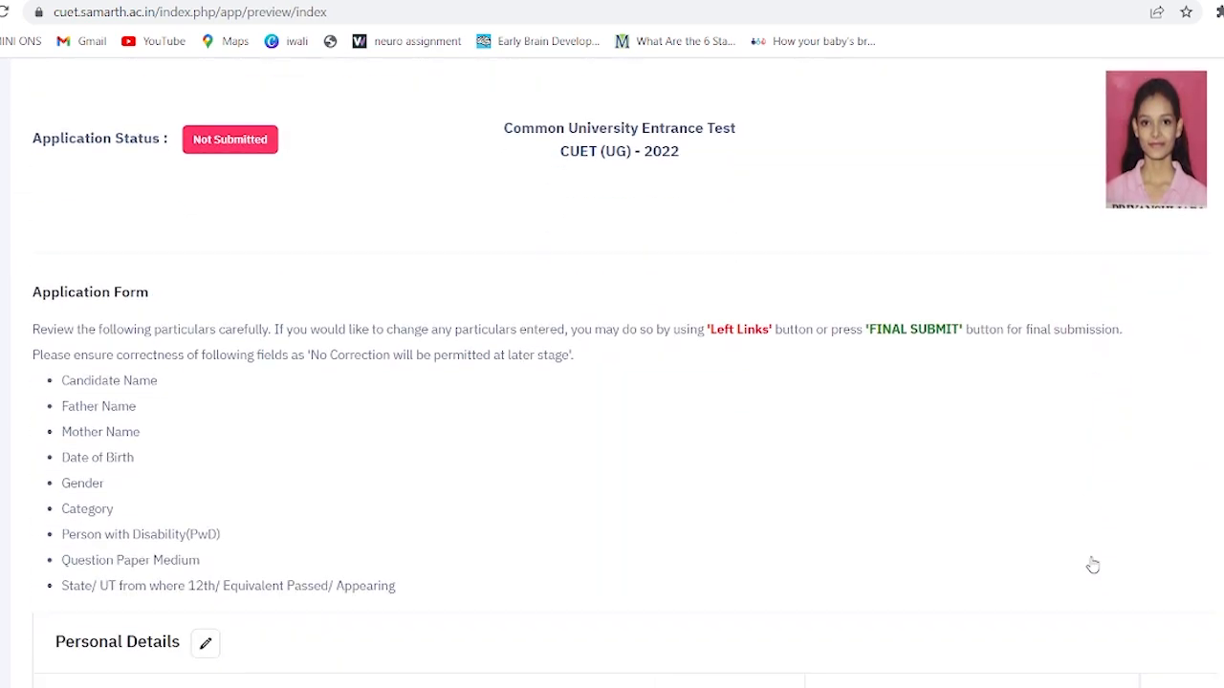
scroll(1093, 566, down, 5)
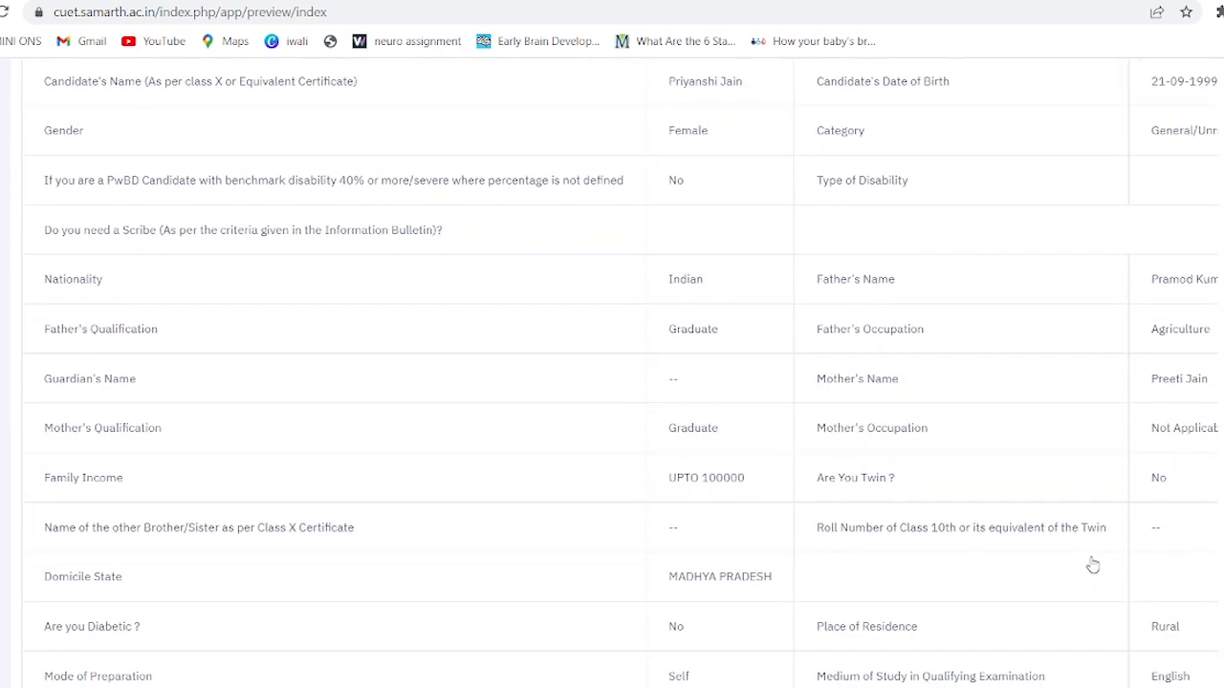
scroll(1093, 565, right, 3)
scroll(1093, 565, down, 12)
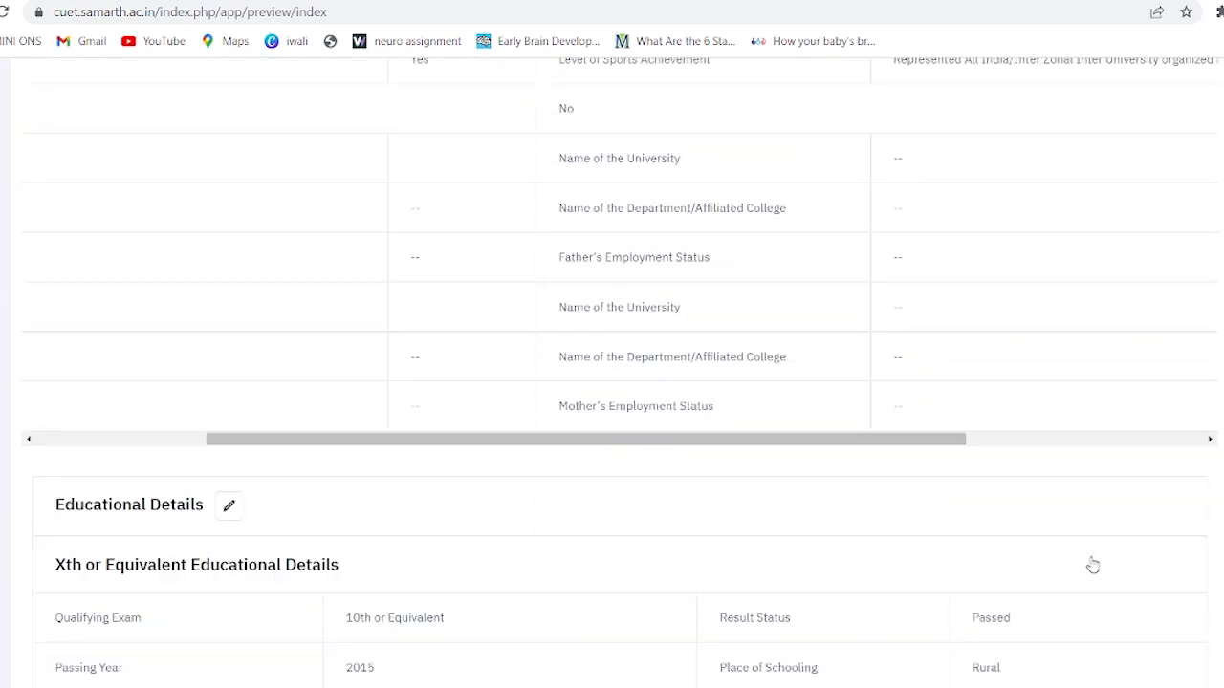
scroll(1093, 565, down, 20)
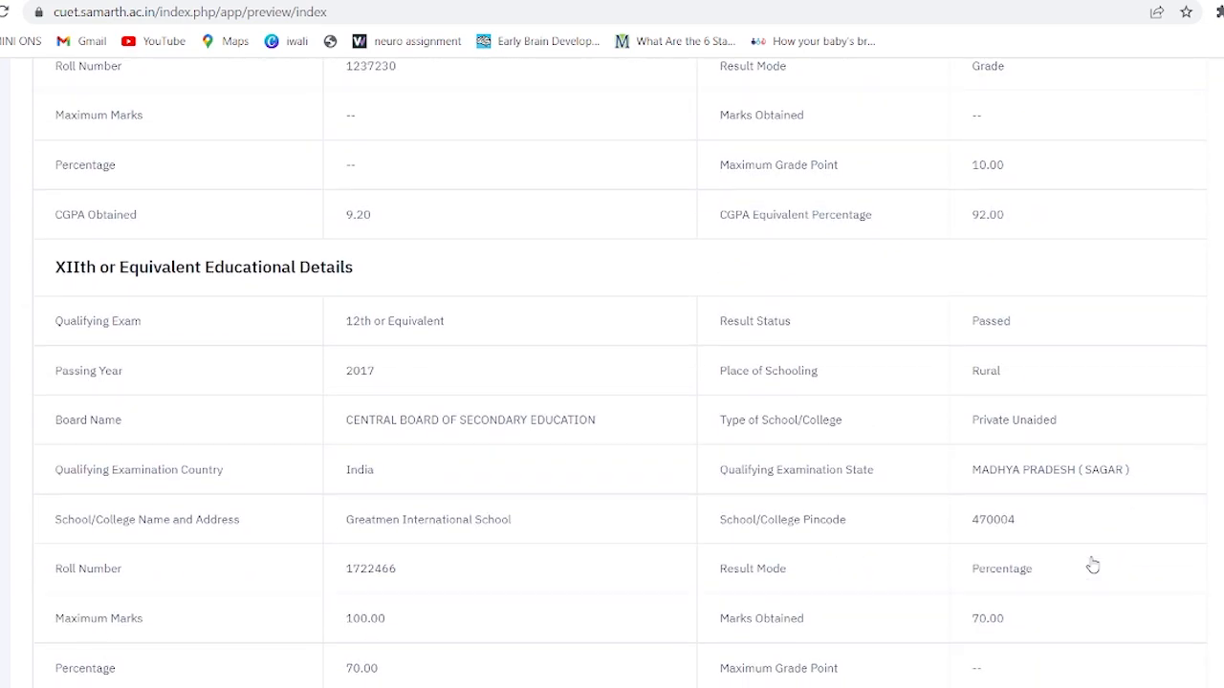
scroll(1093, 566, down, 15)
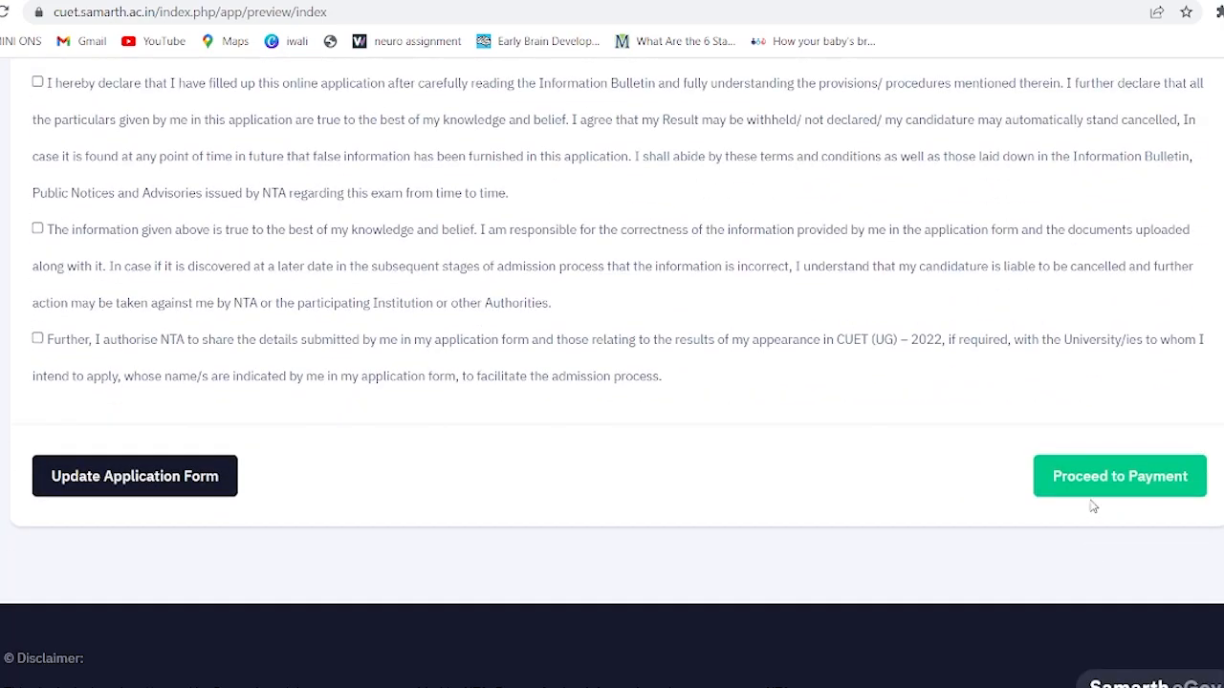
click(1095, 483)
scroll(325, 524, up, 5)
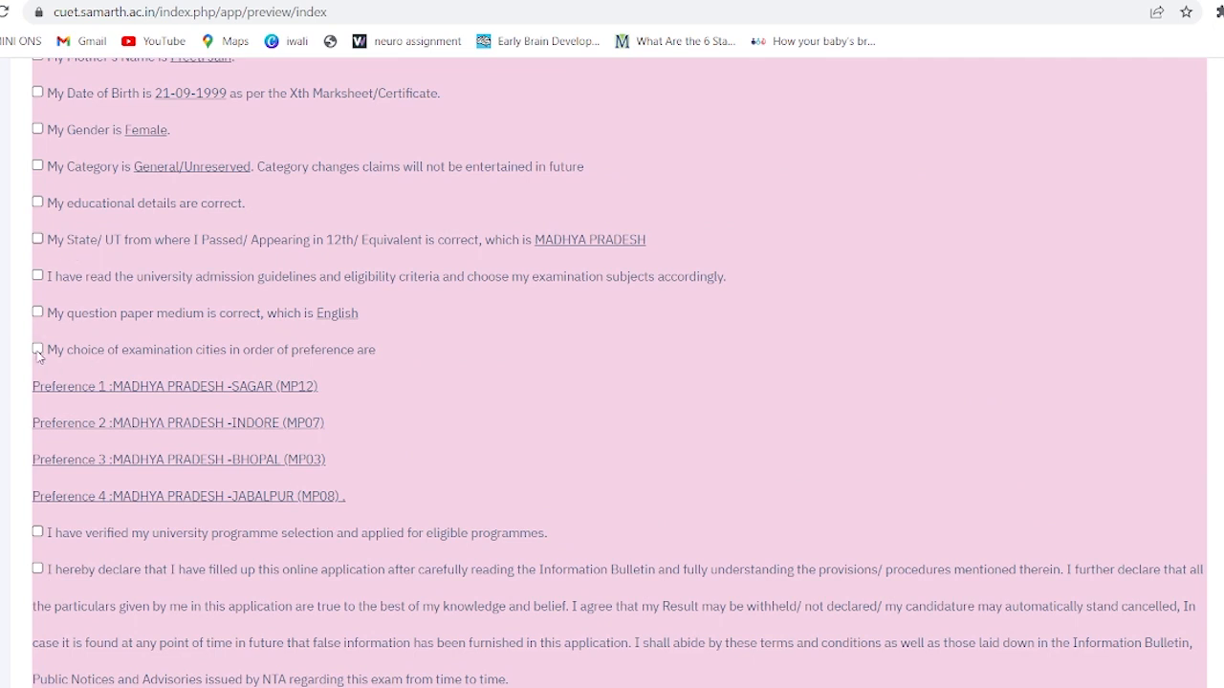
Tick checklist items for state MADHYA PRADESH, education, General category, Female gender, date of birth and name
click(37, 239)
click(38, 203)
click(37, 166)
click(37, 130)
scroll(40, 139, up, 1)
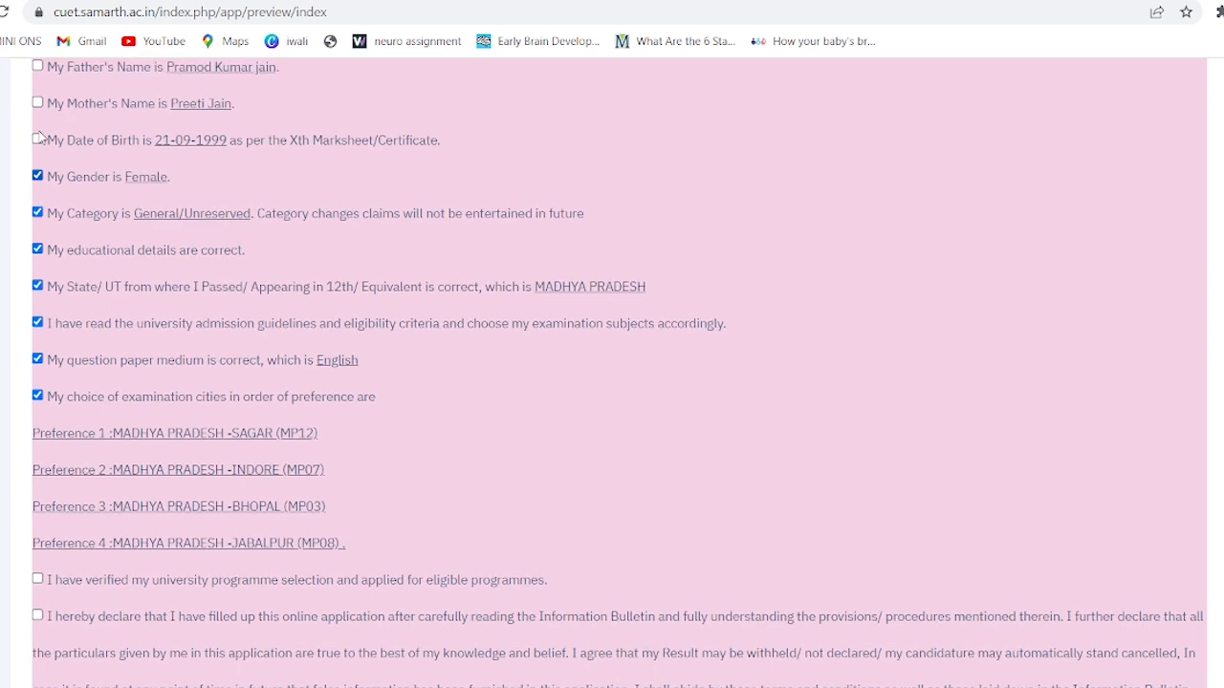
click(37, 185)
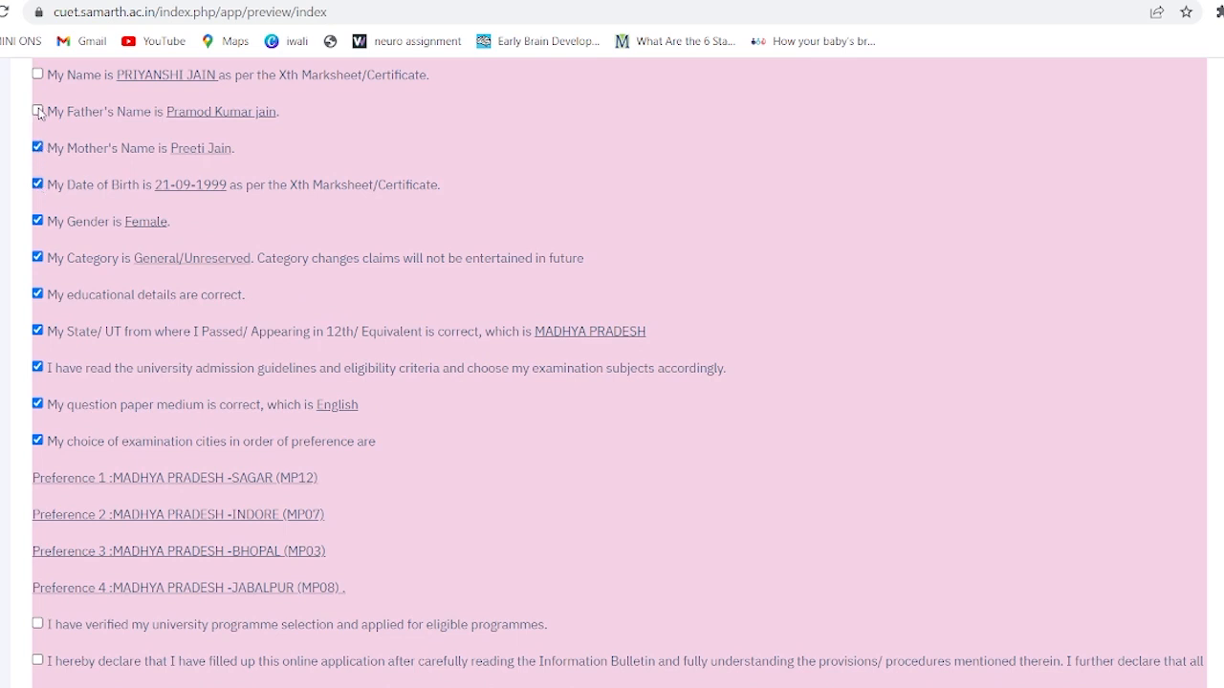
scroll(39, 113, up, 1)
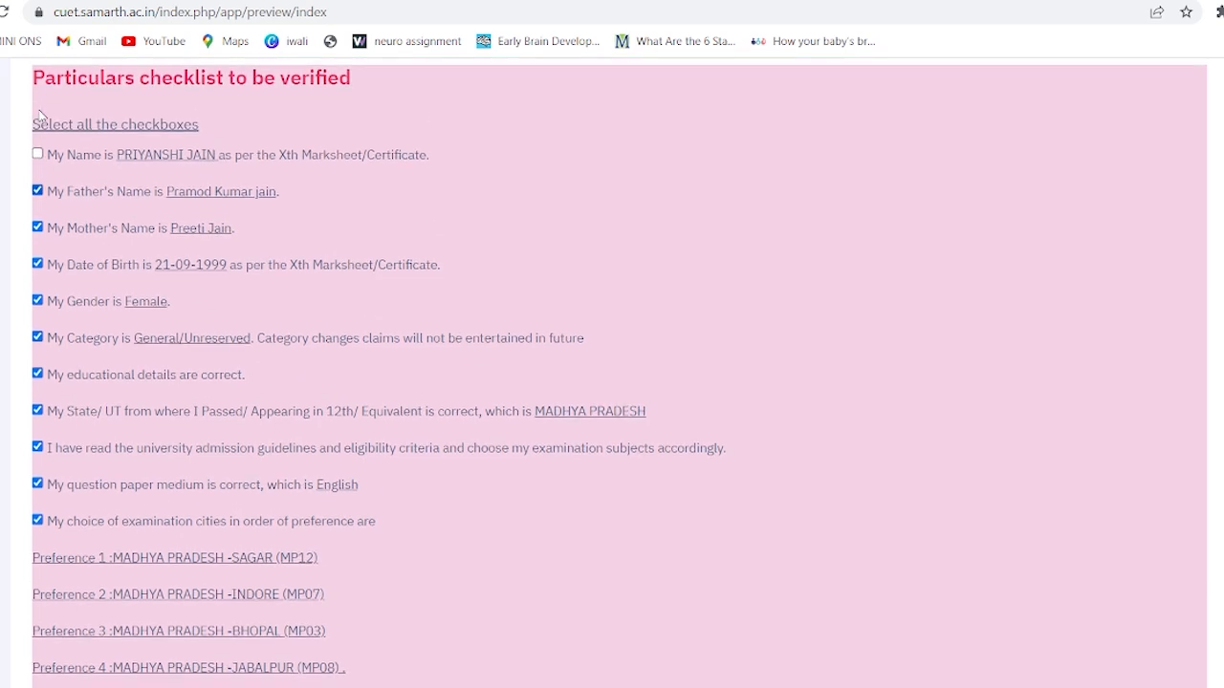
click(37, 159)
Accept the declaration statement and request final submission via Proceed to Payment
scroll(67, 276, down, 5)
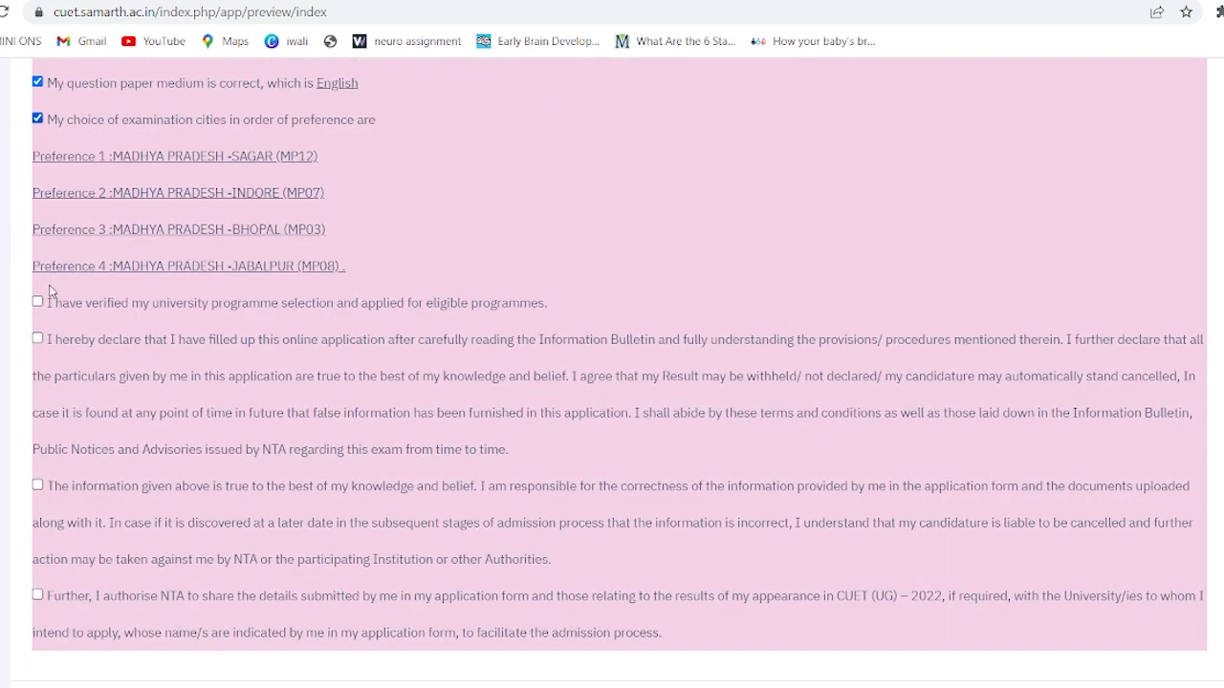
click(37, 339)
scroll(133, 591, down, 3)
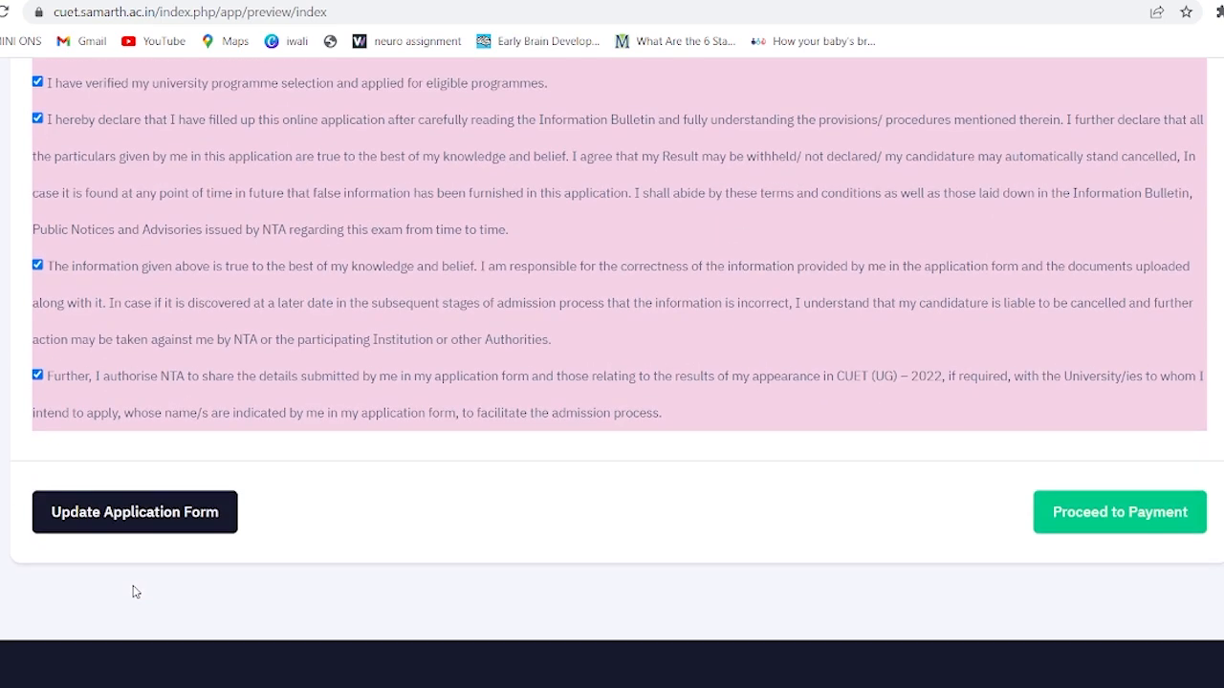
click(1059, 425)
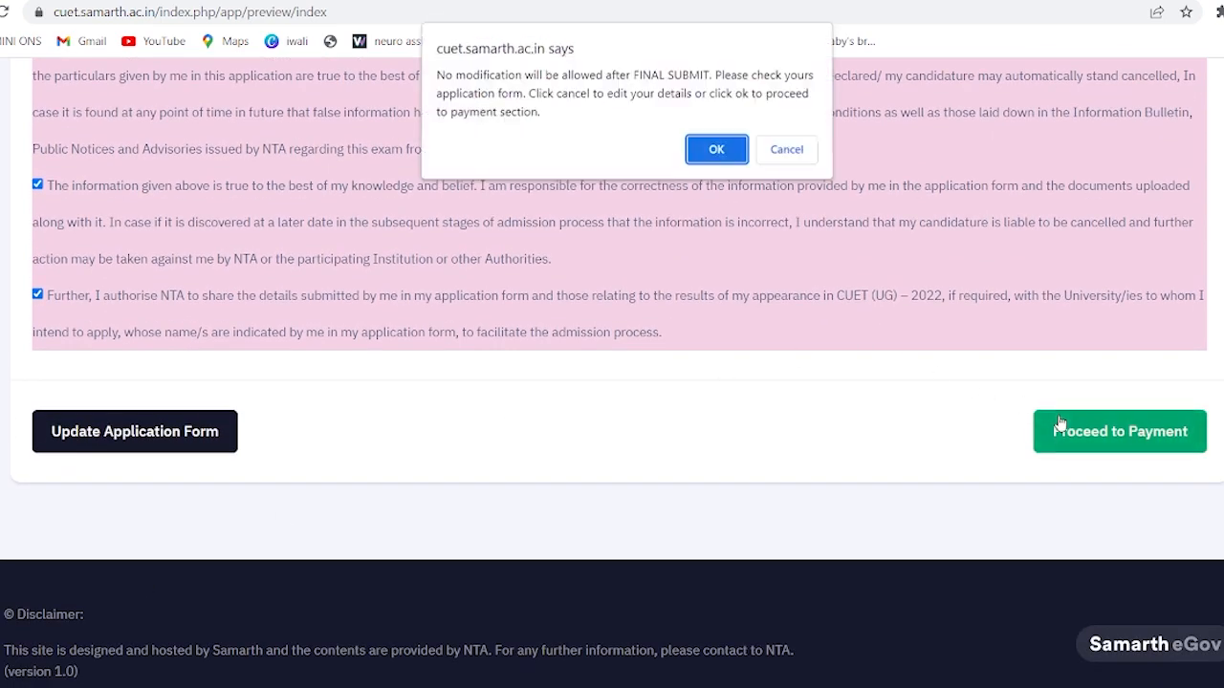
Confirm the final submission and choose Paytm to pay the INR 1300 fee
click(736, 160)
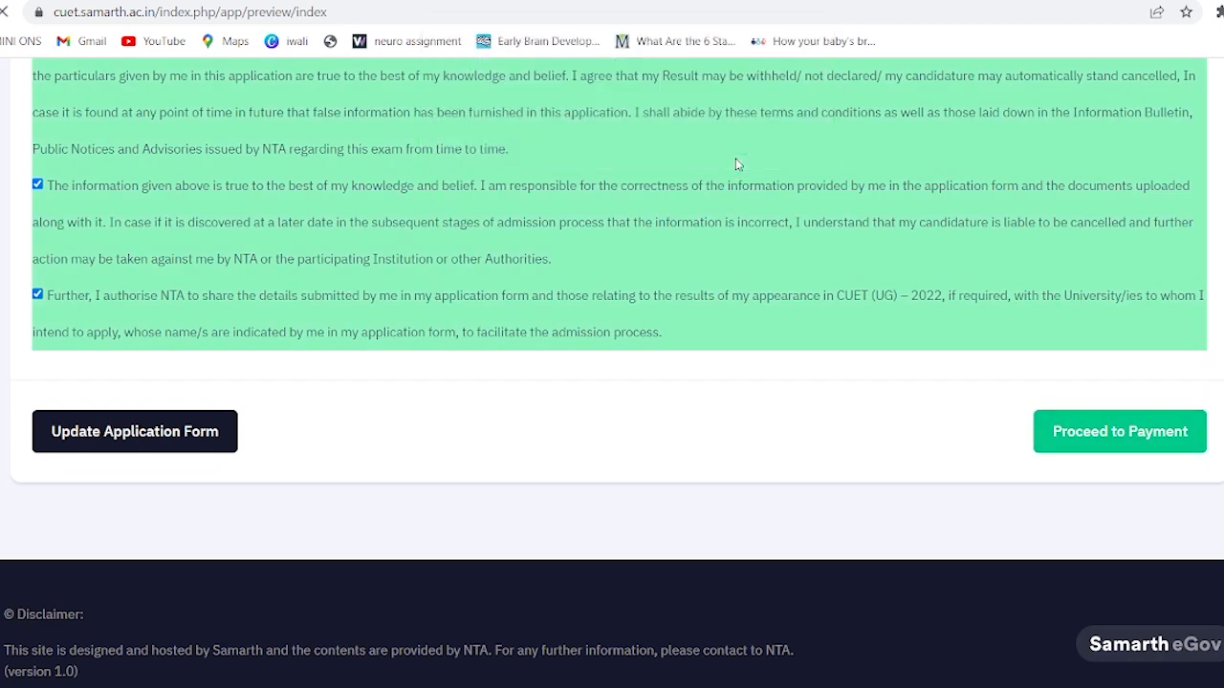
scroll(751, 550, down, 1)
scroll(751, 550, down, 8)
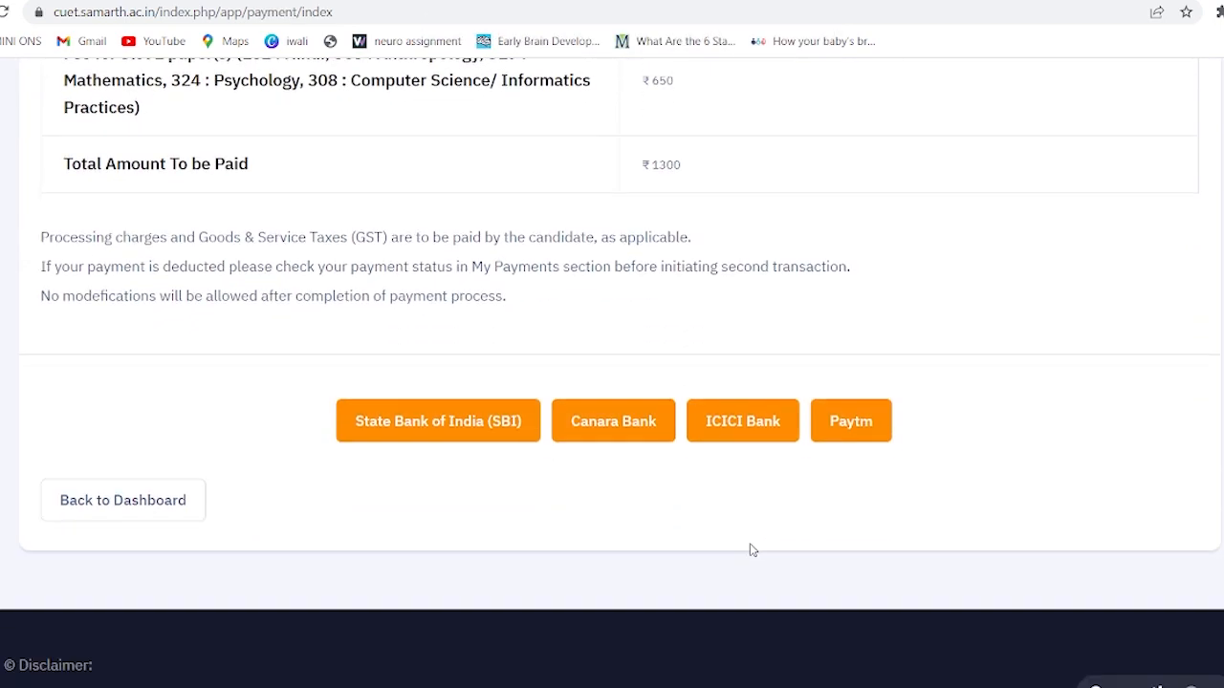
click(872, 424)
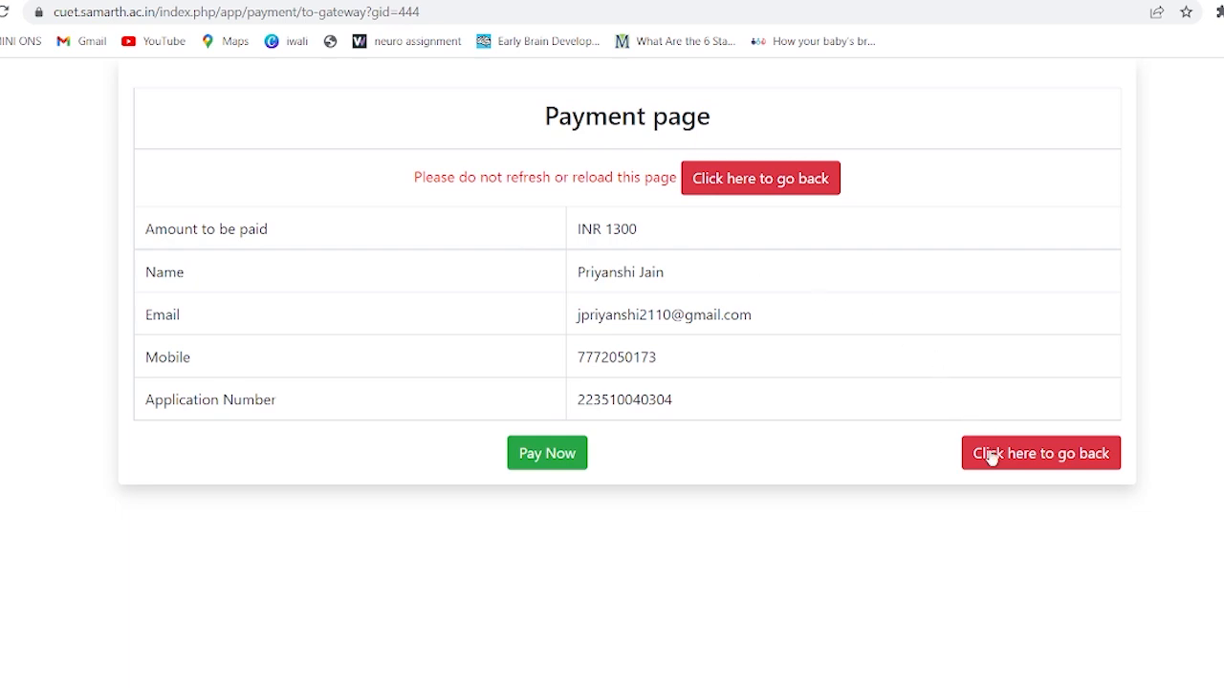
click(551, 457)
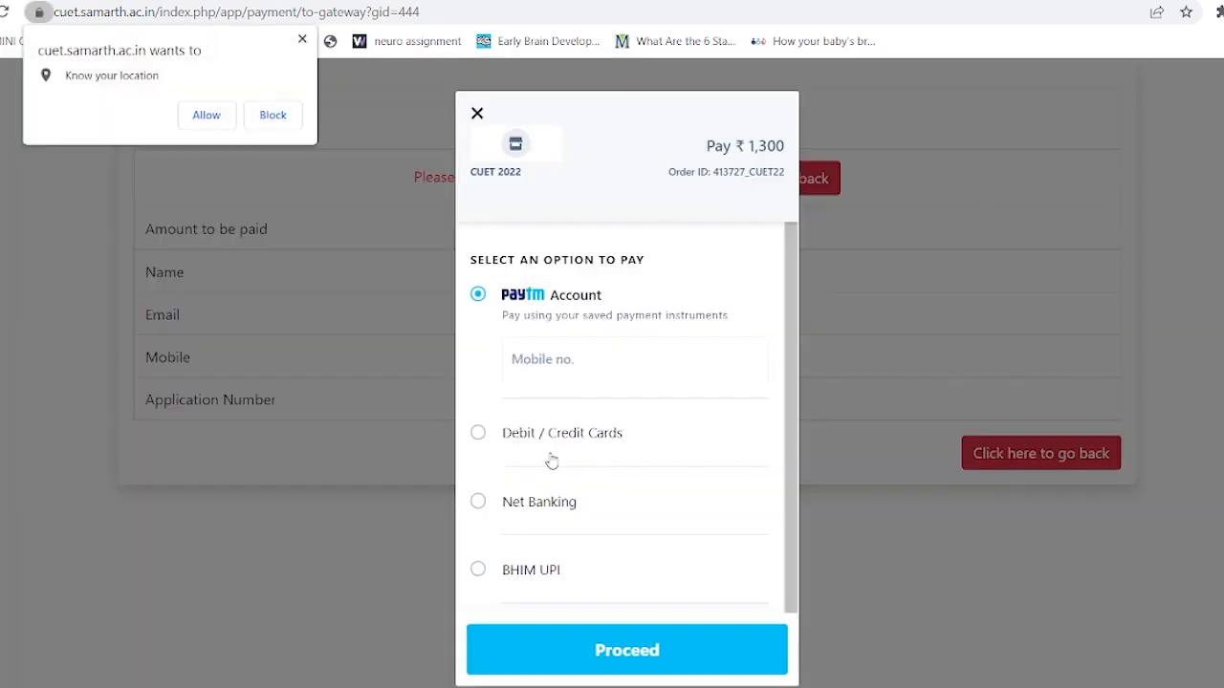
scroll(576, 448, down, 1)
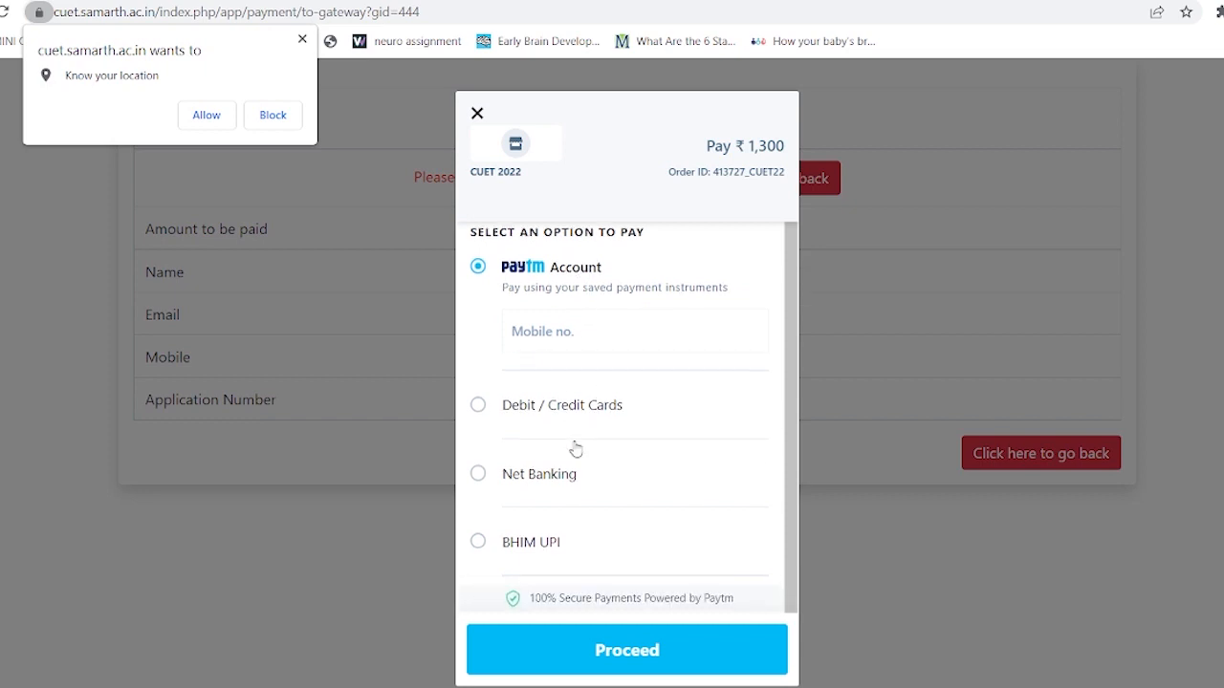
scroll(575, 446, up, 1)
scroll(576, 447, down, 1)
click(565, 547)
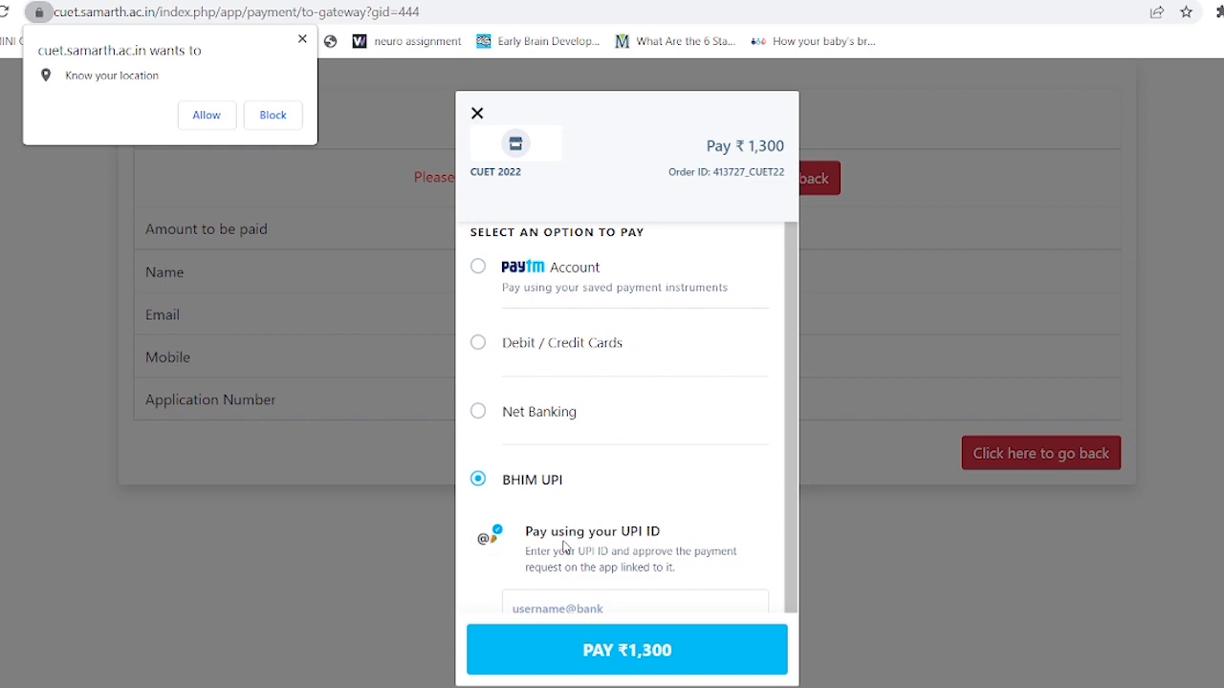
click(549, 419)
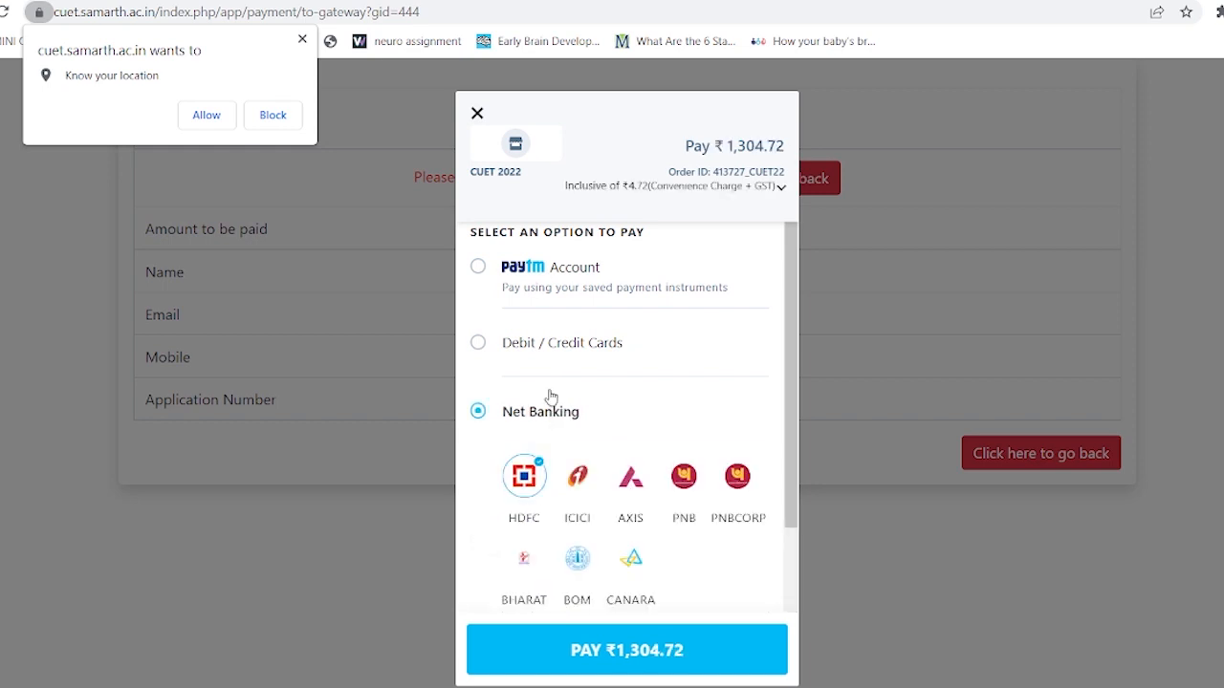
click(551, 346)
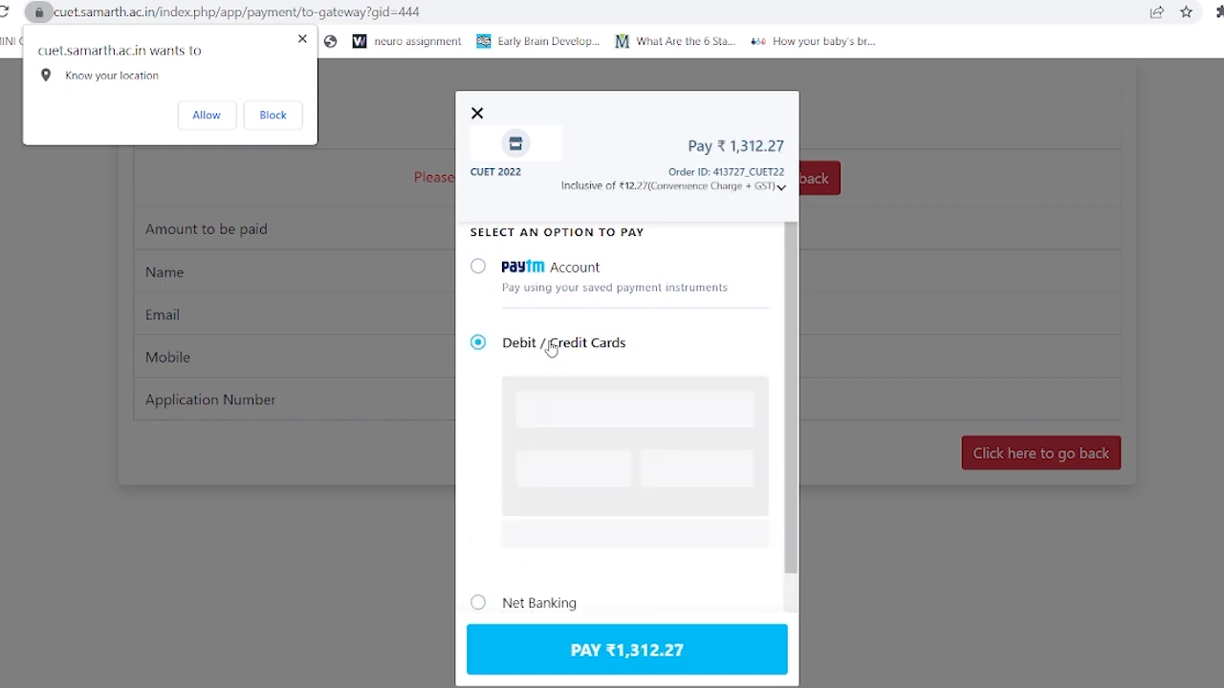
click(548, 285)
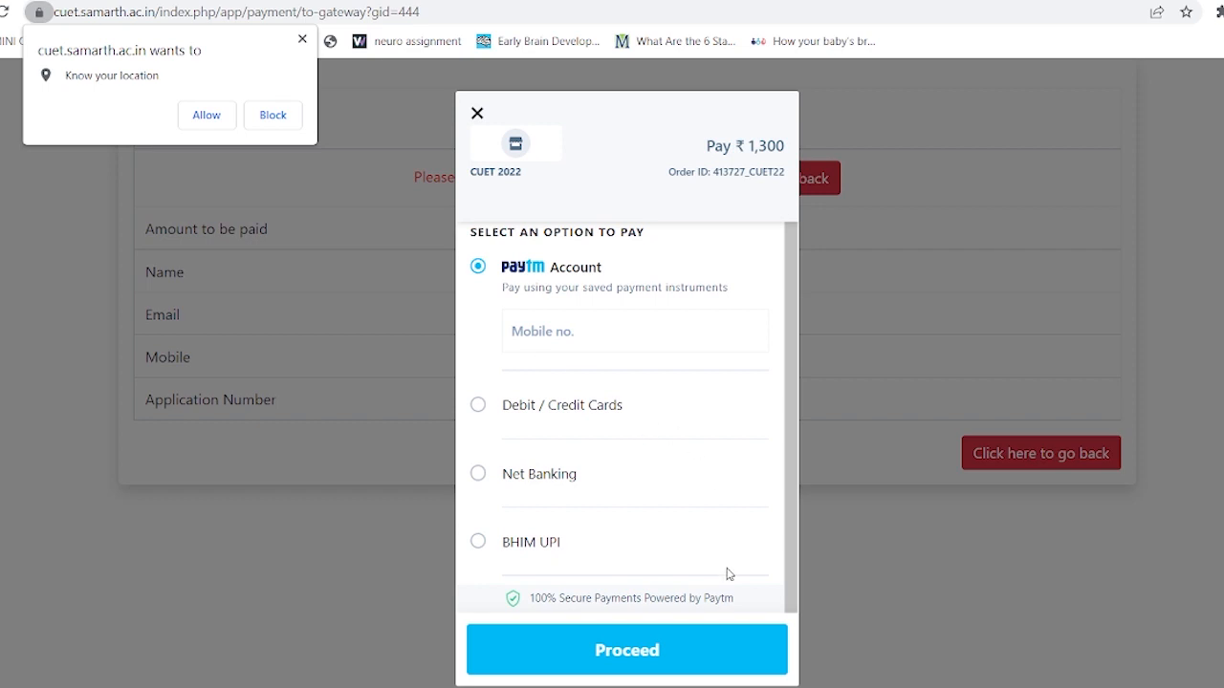
click(478, 114)
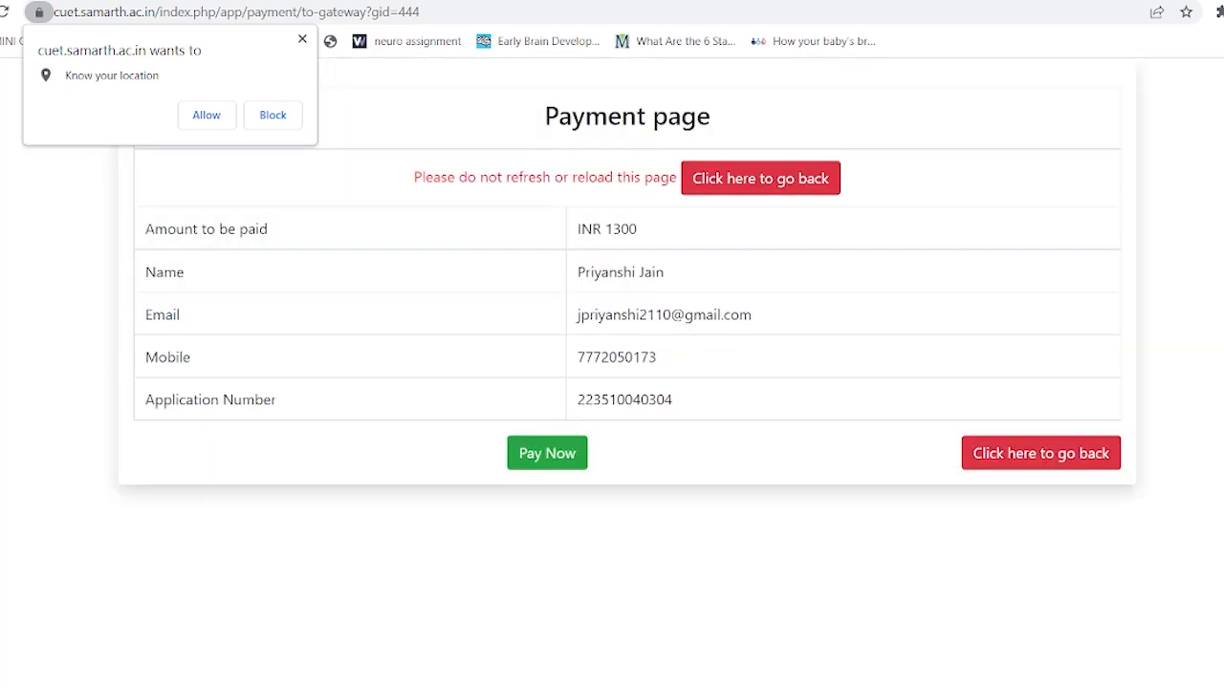
click(301, 39)
Go back from the payment page to the CUET (UG) 2022 home page and browse it
click(1004, 446)
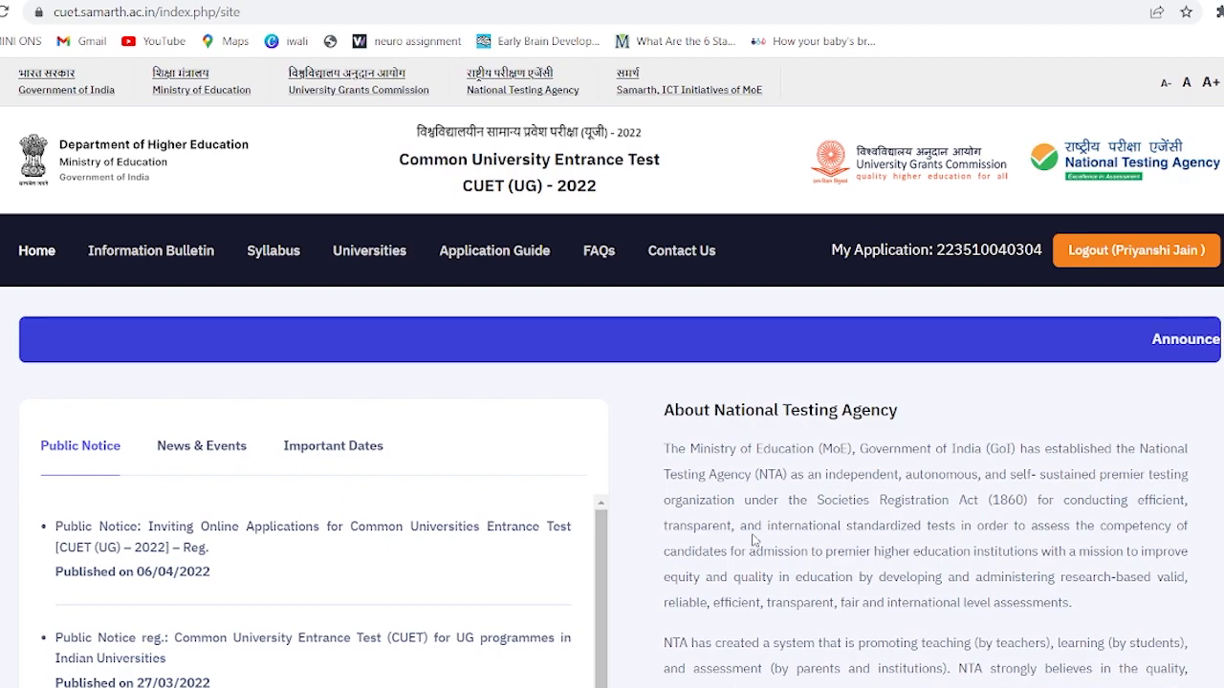
scroll(753, 534, down, 3)
scroll(753, 533, down, 2)
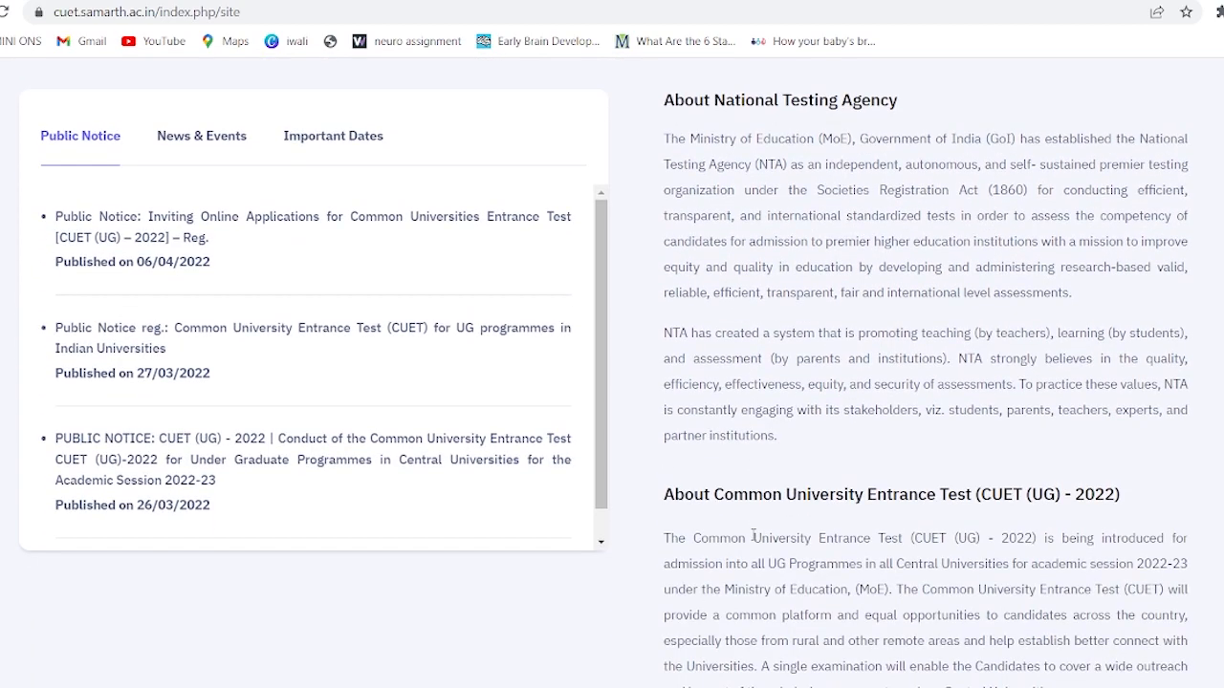
scroll(753, 533, up, 3)
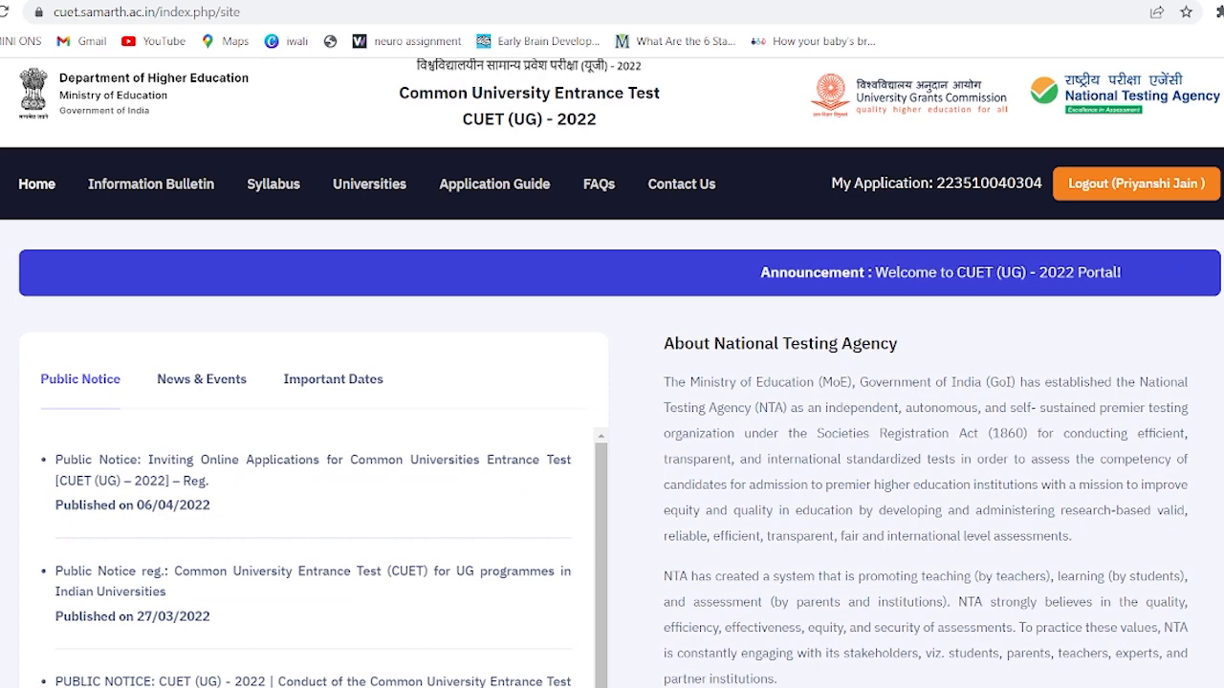
scroll(791, 356, up, 1)
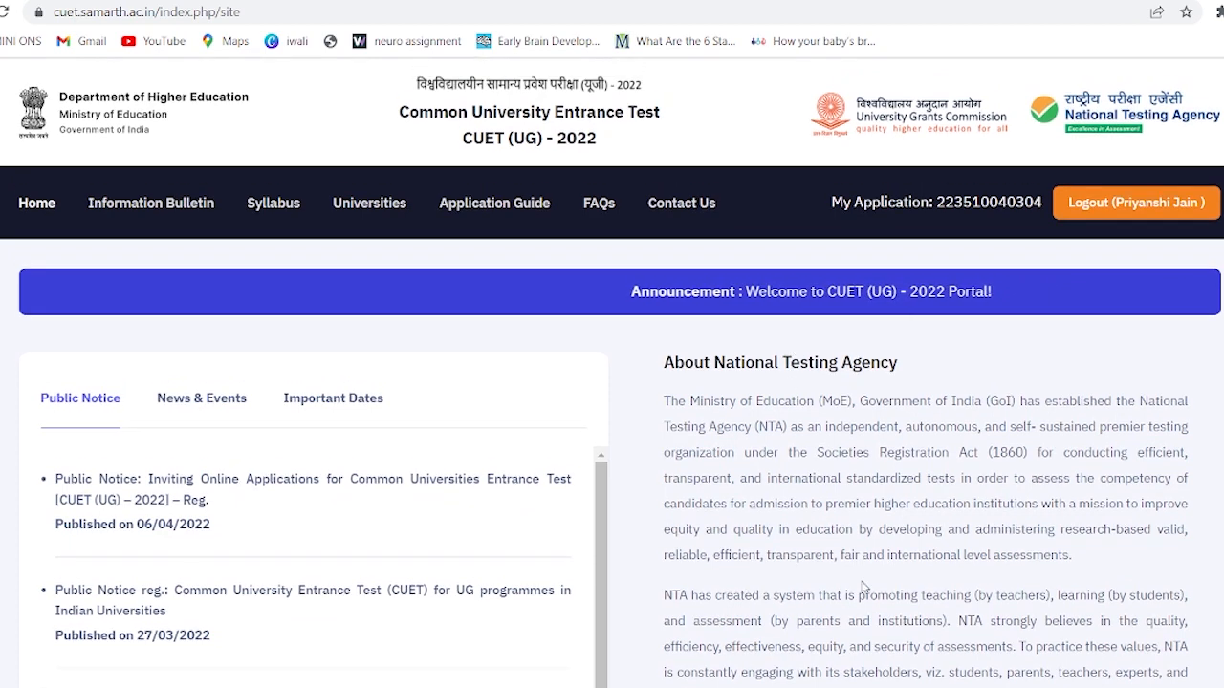